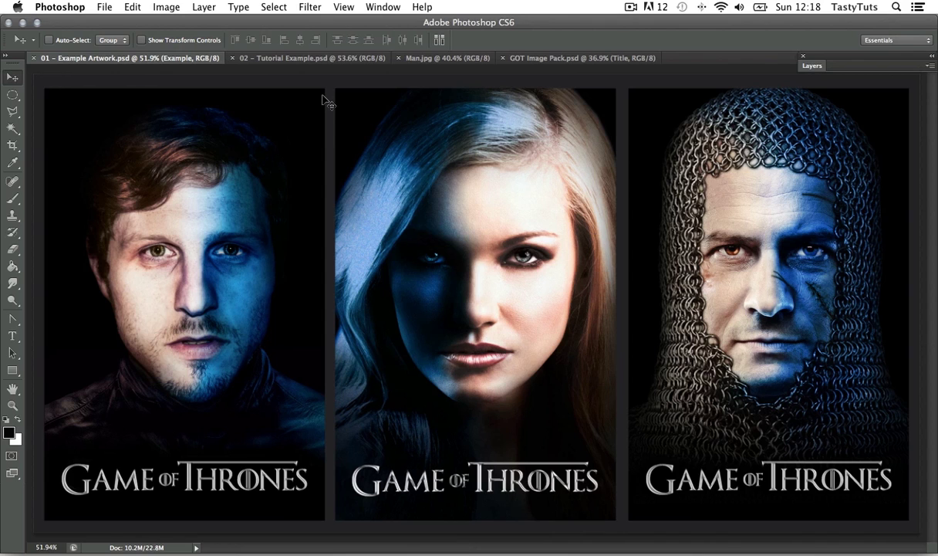
- Look over the Tutorial Example document, then switch to Man.jpg and show its layers
left_click(303, 59)
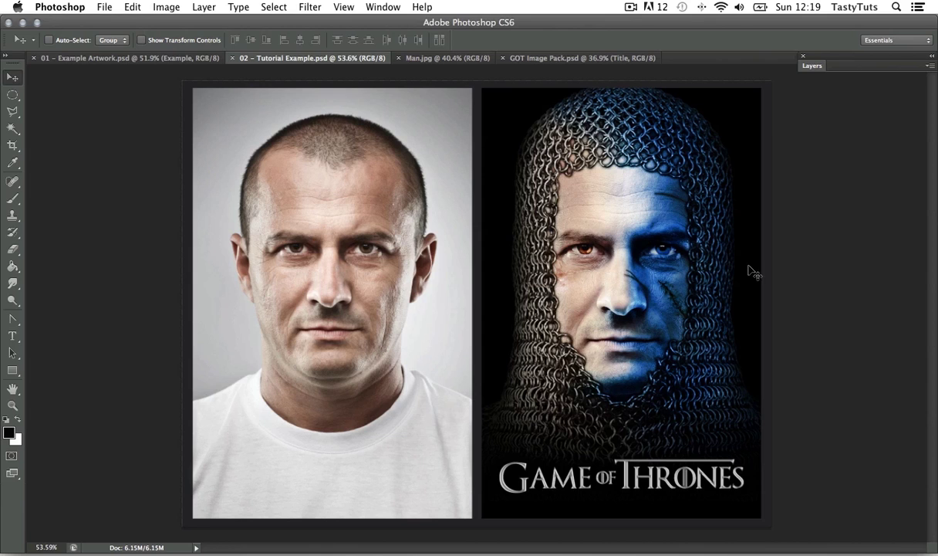
left_click(447, 60)
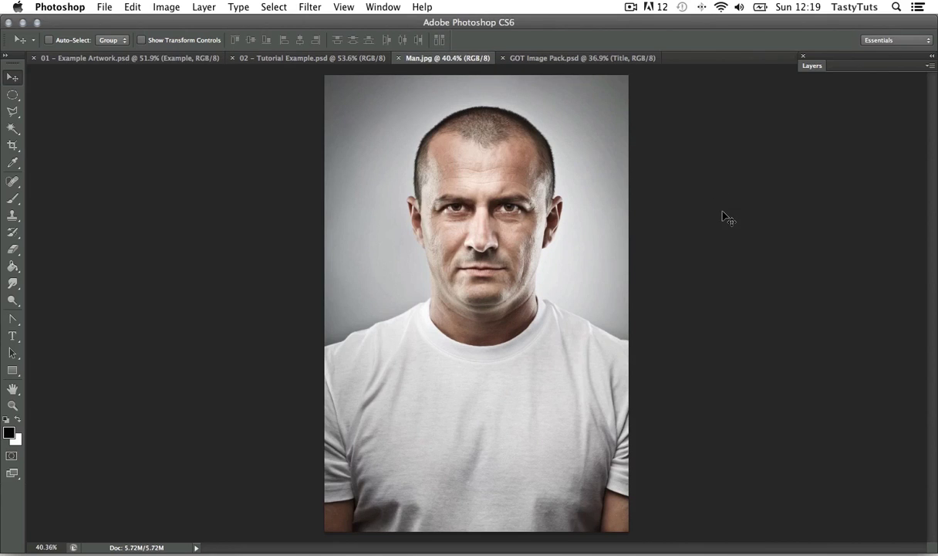
left_click(810, 66)
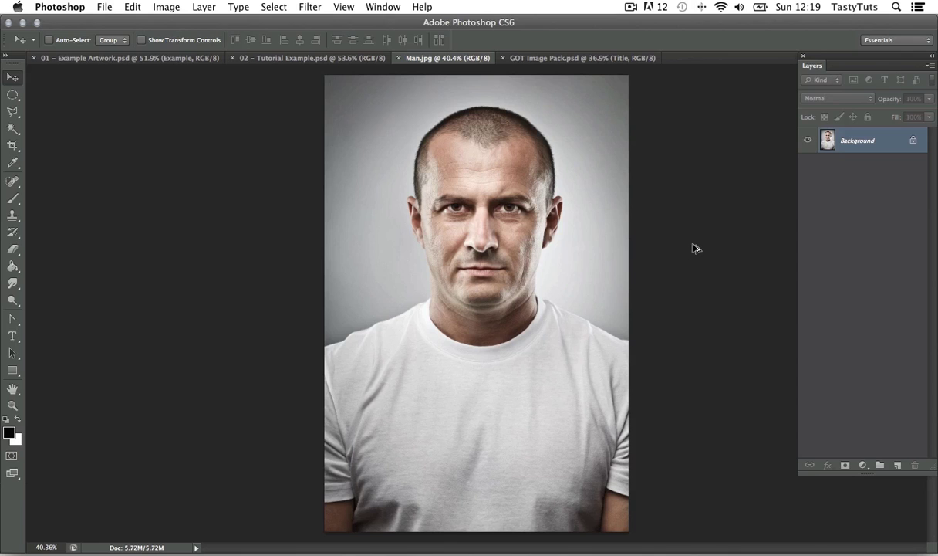
- Check the pixel dimensions and resolution of Man.jpg in the Image Size settings
key("alt+super+i")
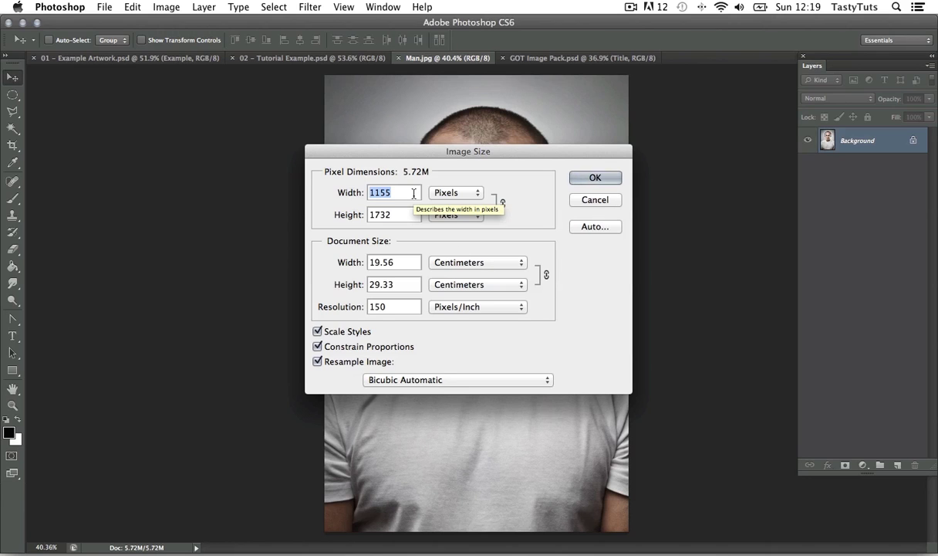
left_click(405, 214)
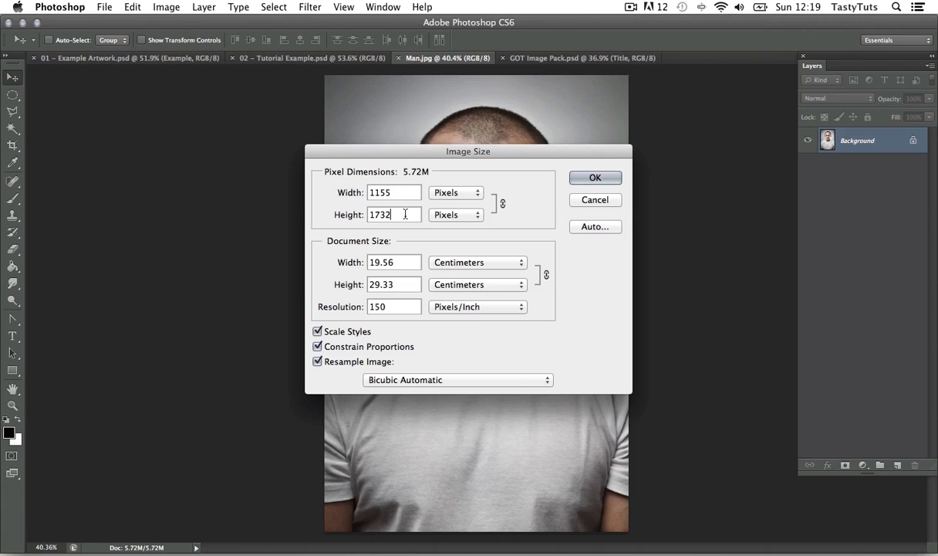
left_click_drag(404, 214, 354, 215)
left_click_drag(396, 308, 367, 306)
left_click(595, 180)
- Examine the man's face and shoulders in the portrait at several magnifications
key("z")
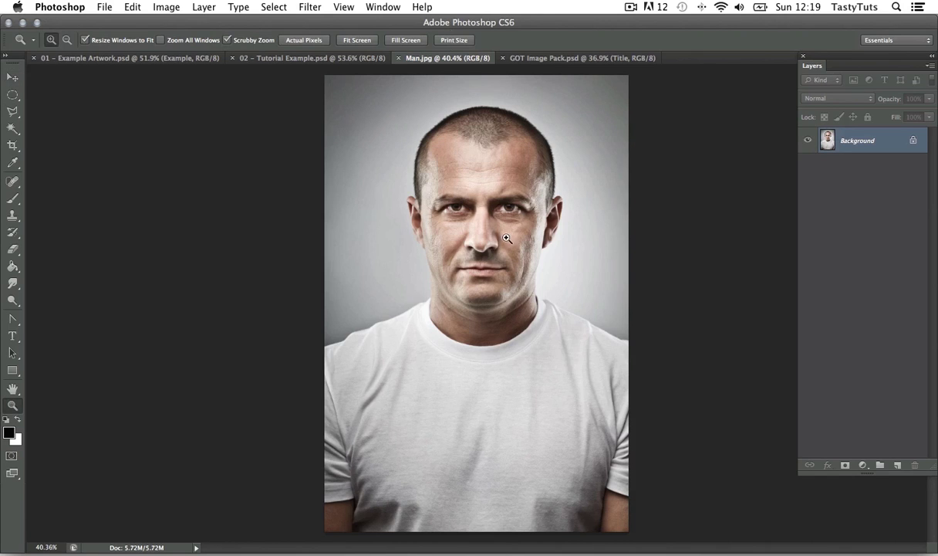
left_click_drag(480, 253, 528, 229)
left_click_drag(579, 187, 527, 294)
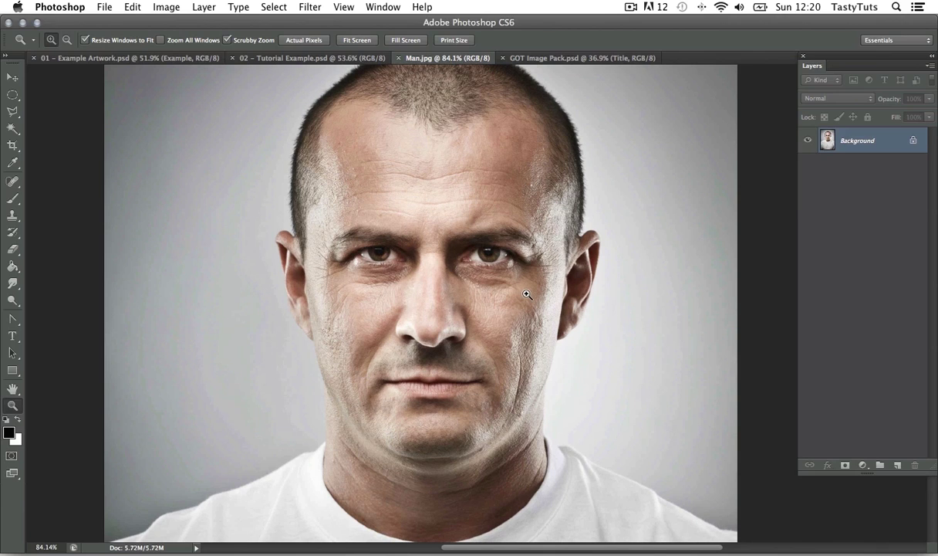
key("v")
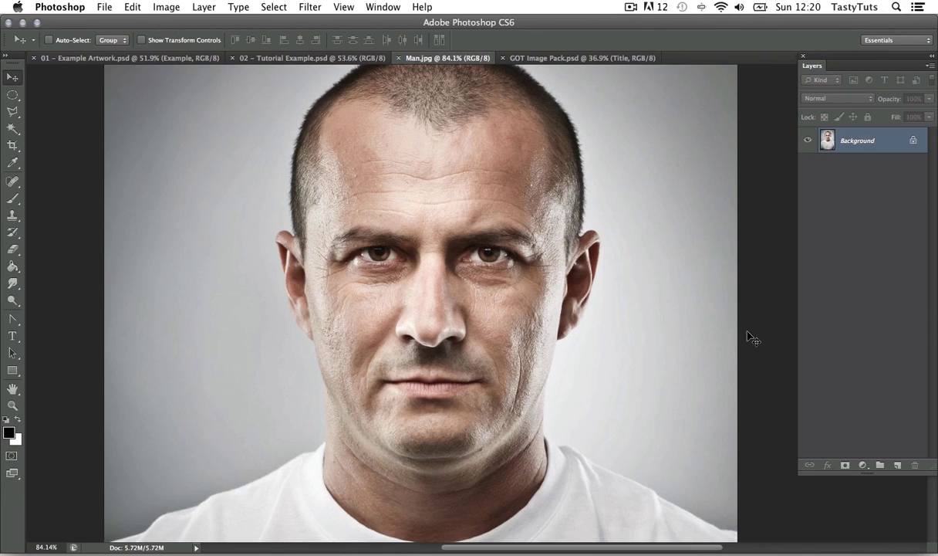
key("z")
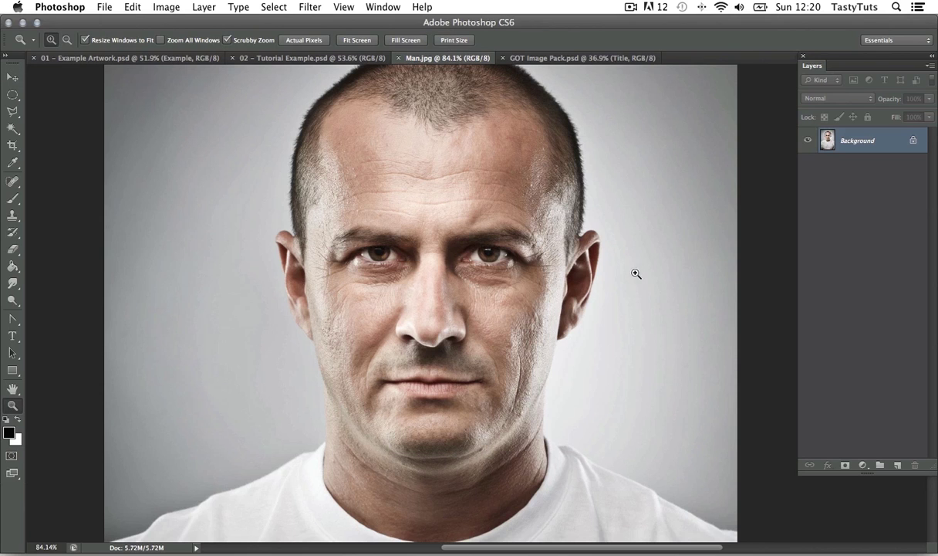
mouse_move(635, 272)
left_mouse_down()
mouse_move(623, 287)
mouse_move(637, 291)
mouse_move(625, 283)
left_mouse_up()
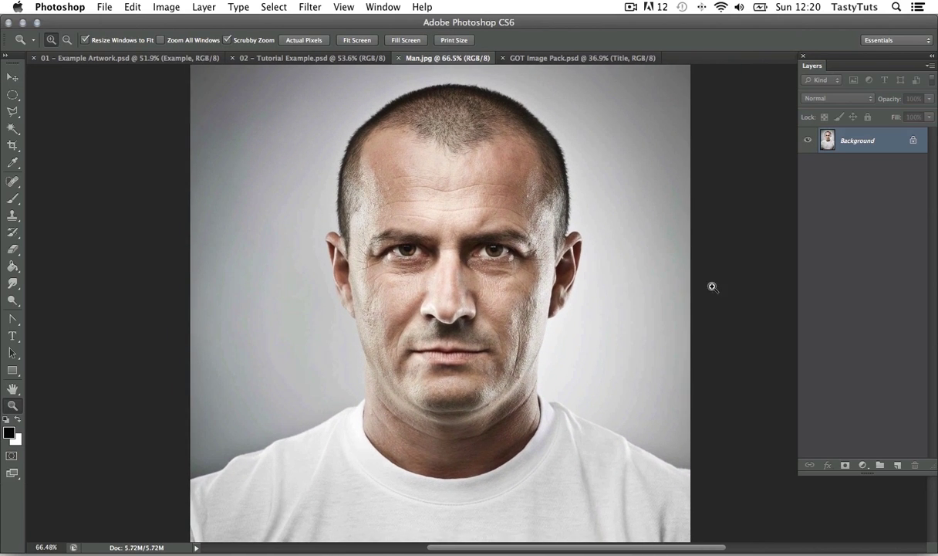
key("v")
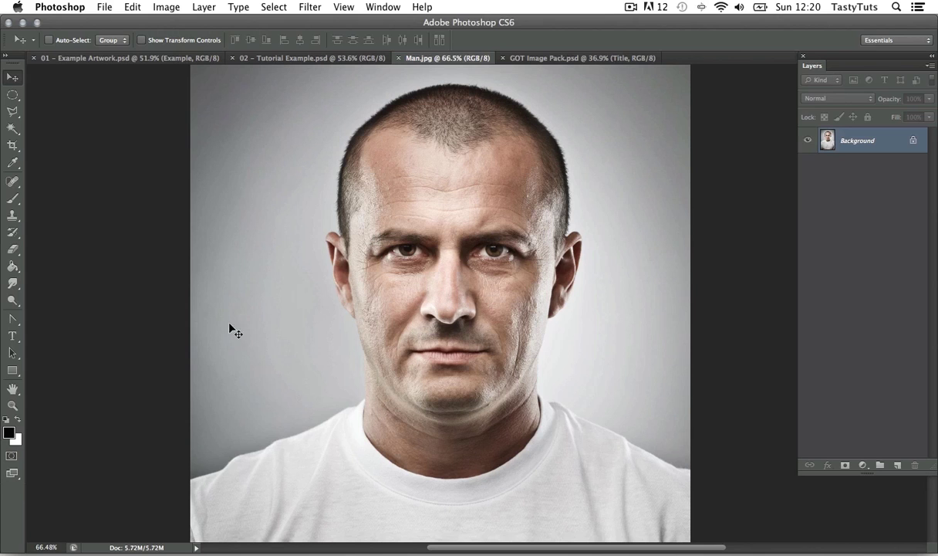
key("z")
left_click_drag(567, 335, 548, 339)
left_click_drag(592, 370, 570, 335)
left_click_drag(527, 271, 548, 258)
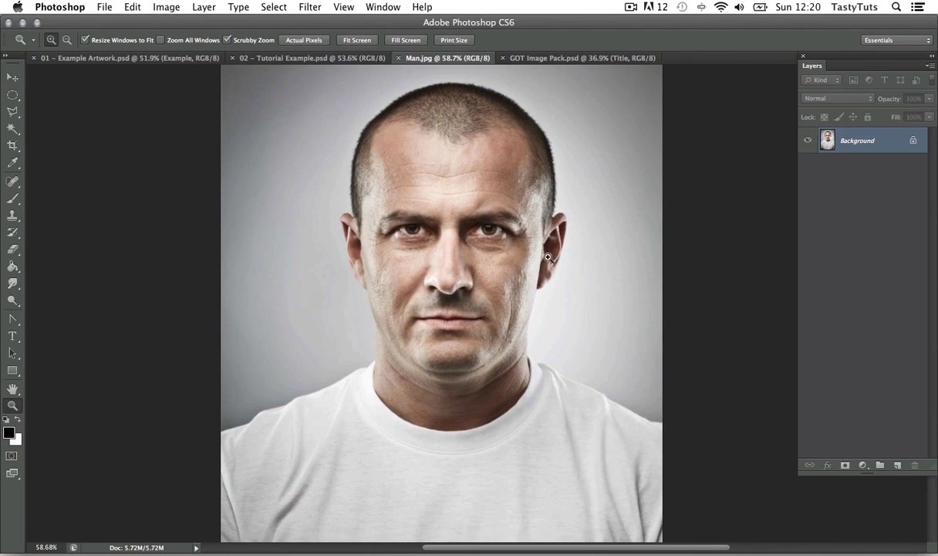
left_click_drag(563, 225, 551, 247)
key("v")
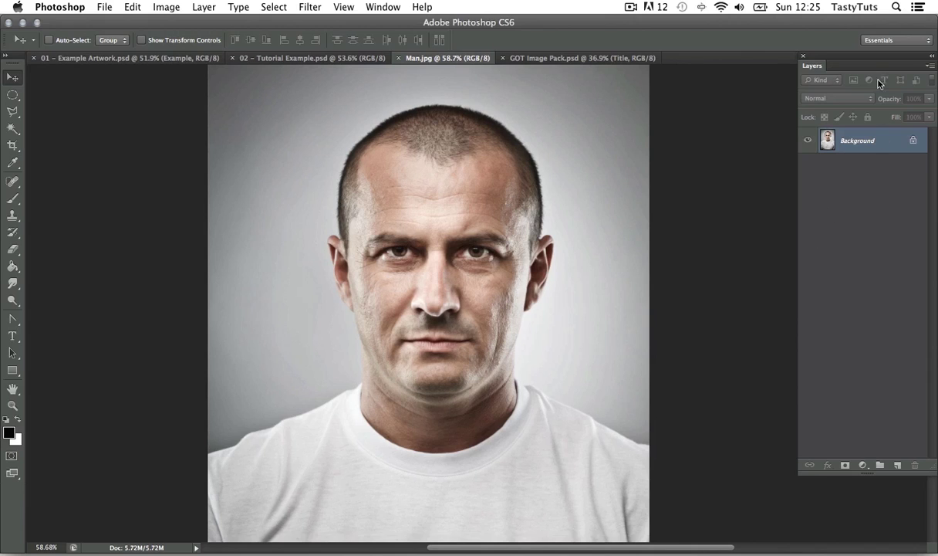
- Convert the Background into an editable layer named "Main Figure" and add a layer mask to it
left_click_drag(849, 61, 778, 95)
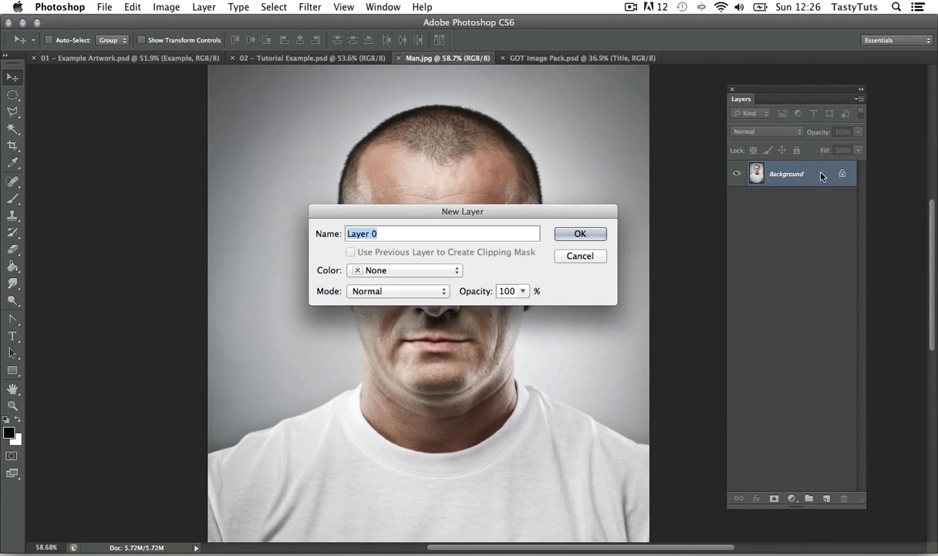
double_click(782, 170)
type("Main Figure")
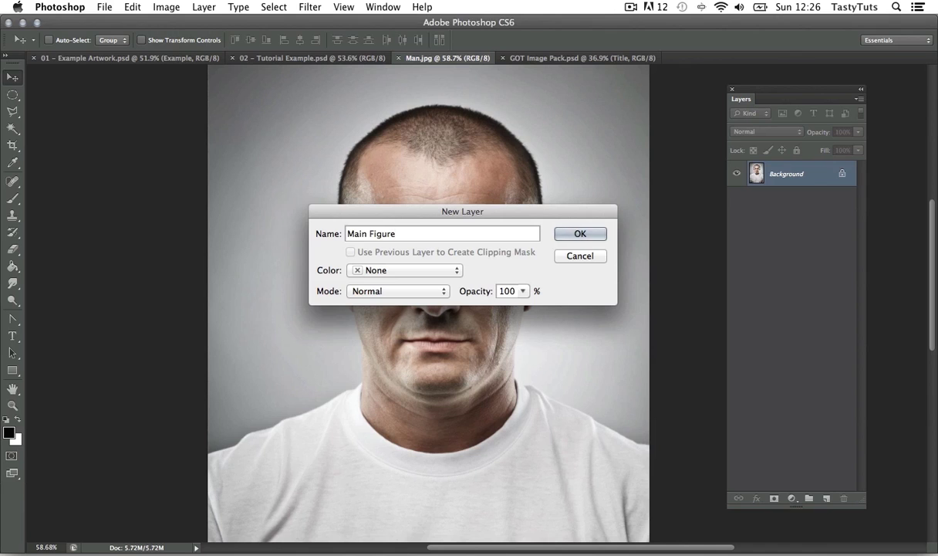
left_click(568, 232)
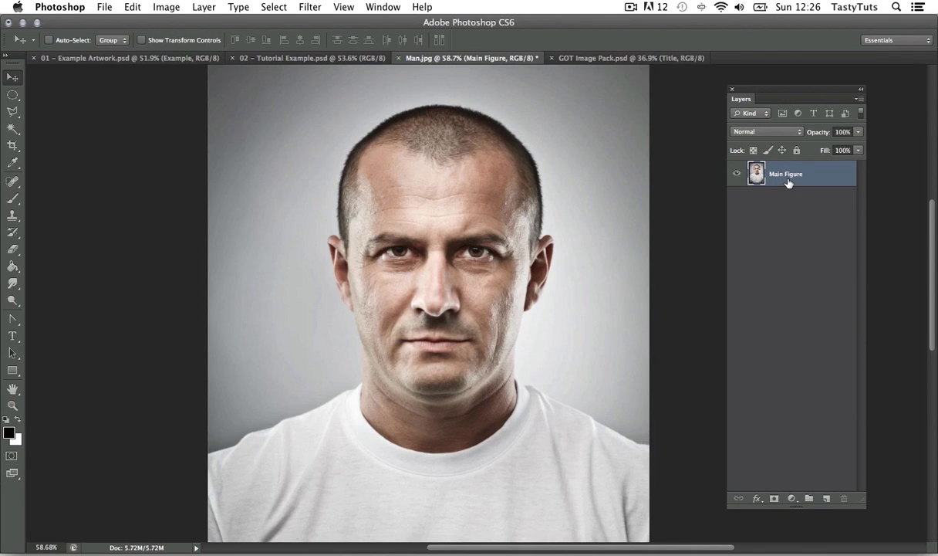
left_click(775, 499)
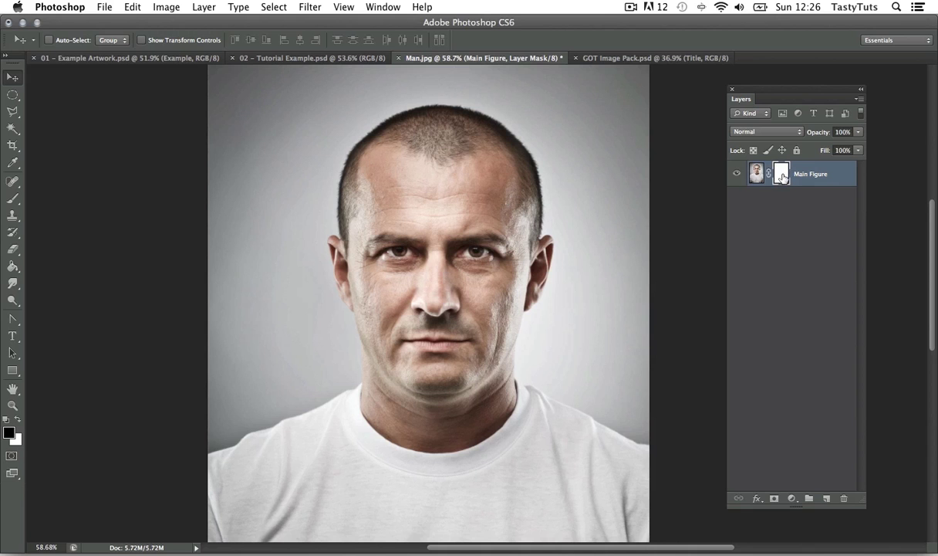
- Activate the Brush tool at 150 px with black as the foreground colour for painting on the layer mask
key("z")
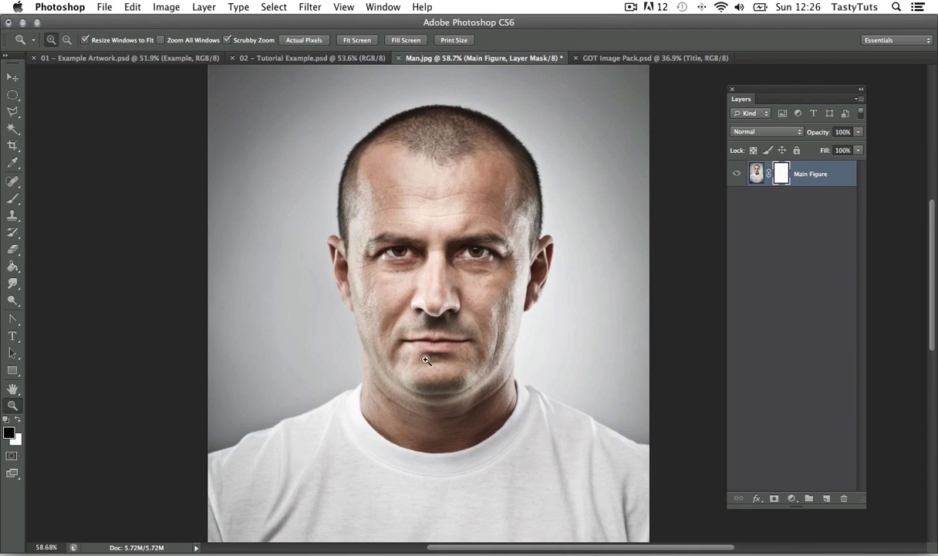
left_click_drag(406, 341, 456, 329)
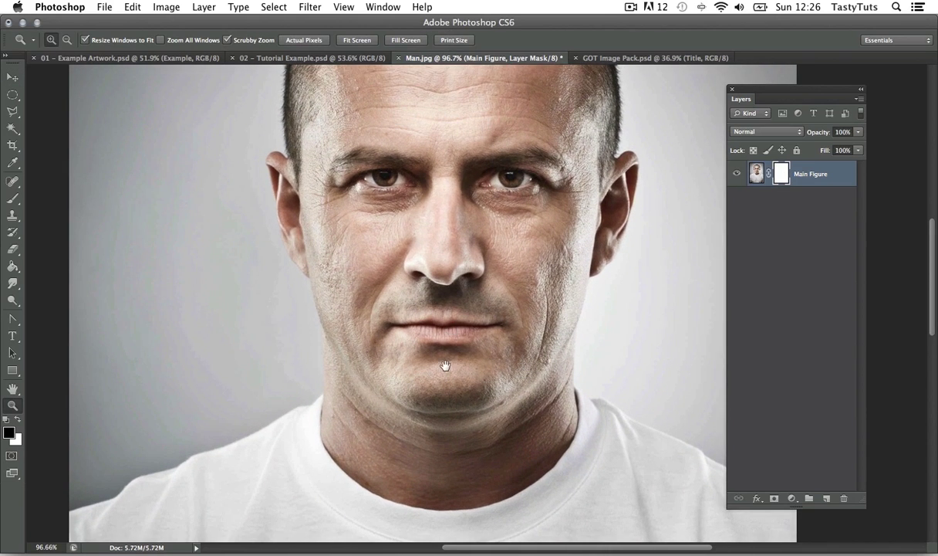
left_click_drag(445, 367, 437, 345)
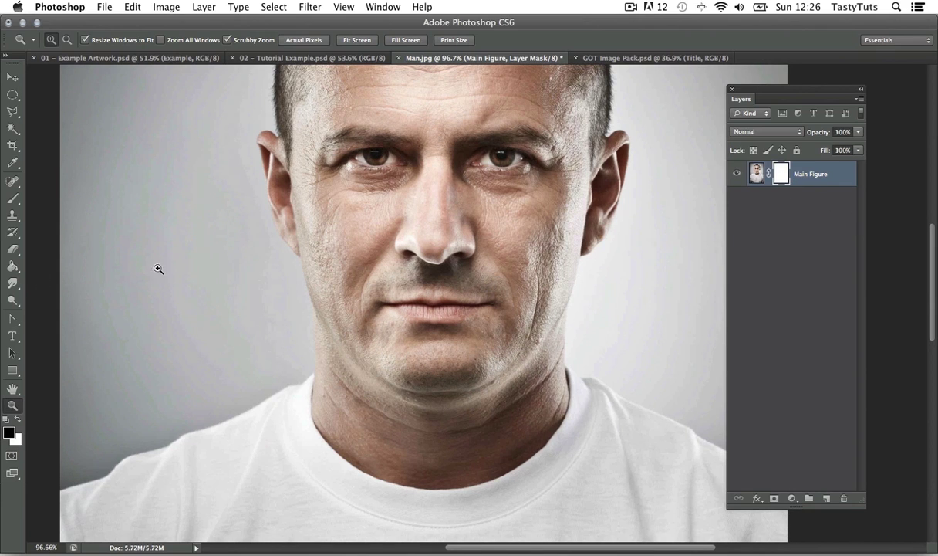
key("b")
key("bracketleft")
key("bracketleft")
key("bracketleft")
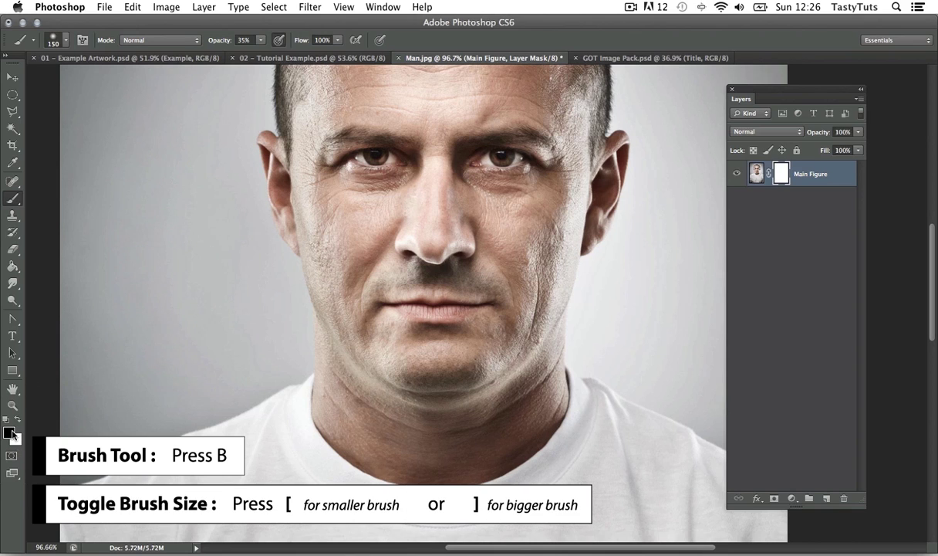
left_click(10, 432)
left_click(450, 297)
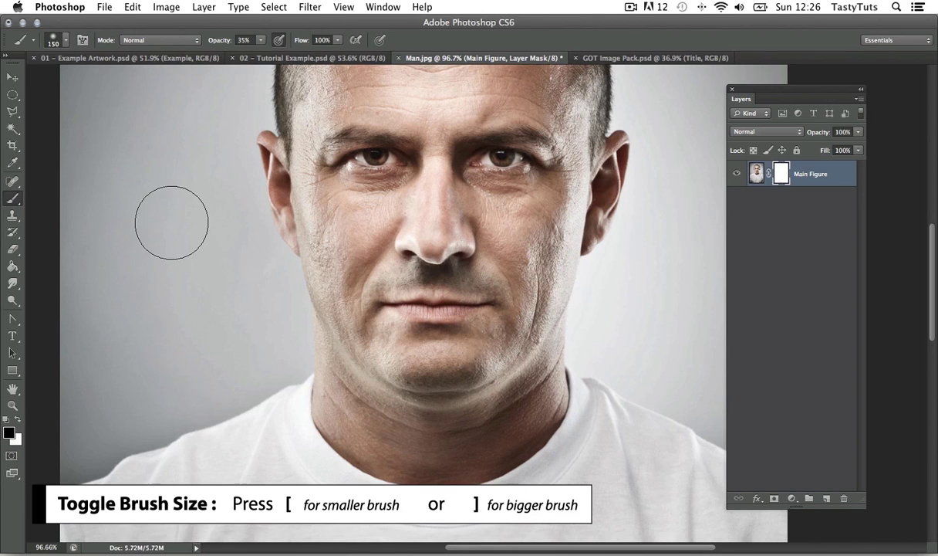
- Choose the hard round brush tip and set the brush opacity to 100%
left_click(65, 40)
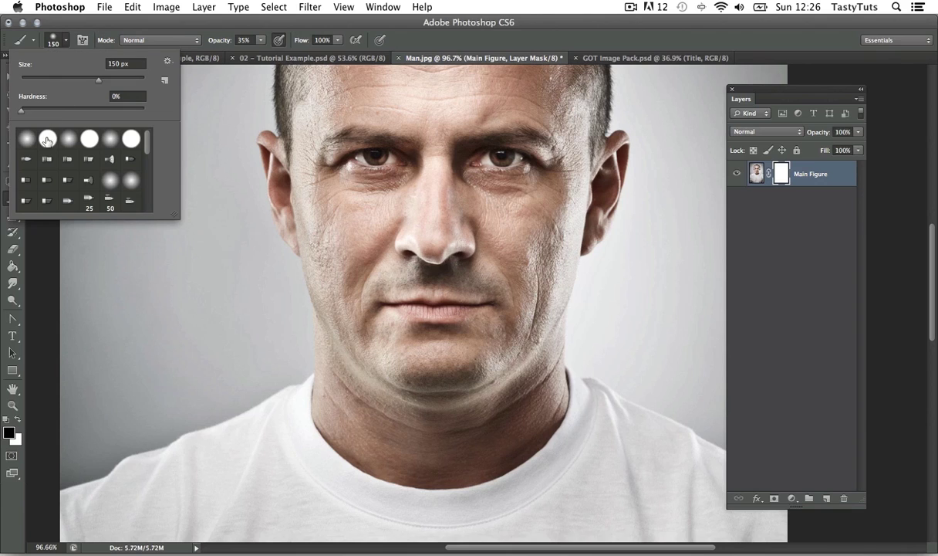
double_click(47, 143)
left_click(245, 39)
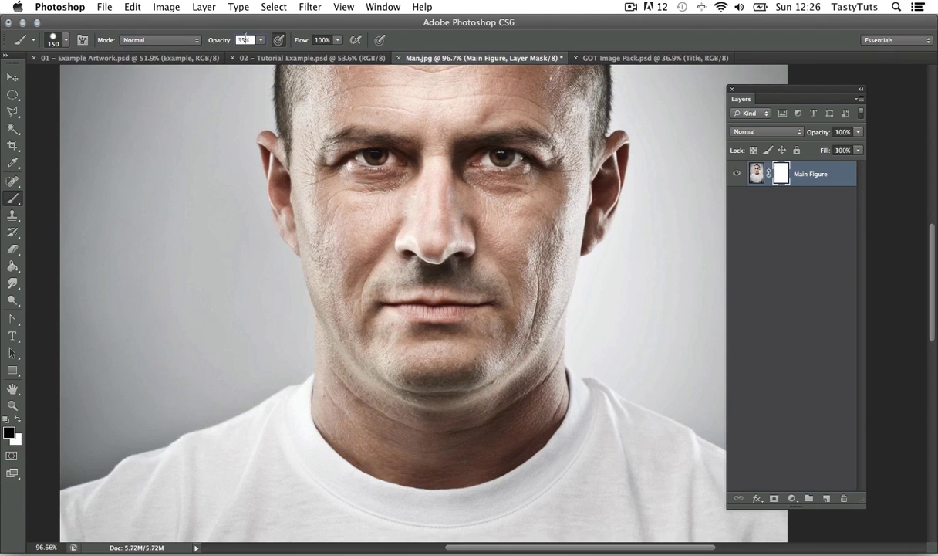
type("100")
- Set the brush tip spacing to 1% and reduce the brush size to 70 px
left_click(83, 39)
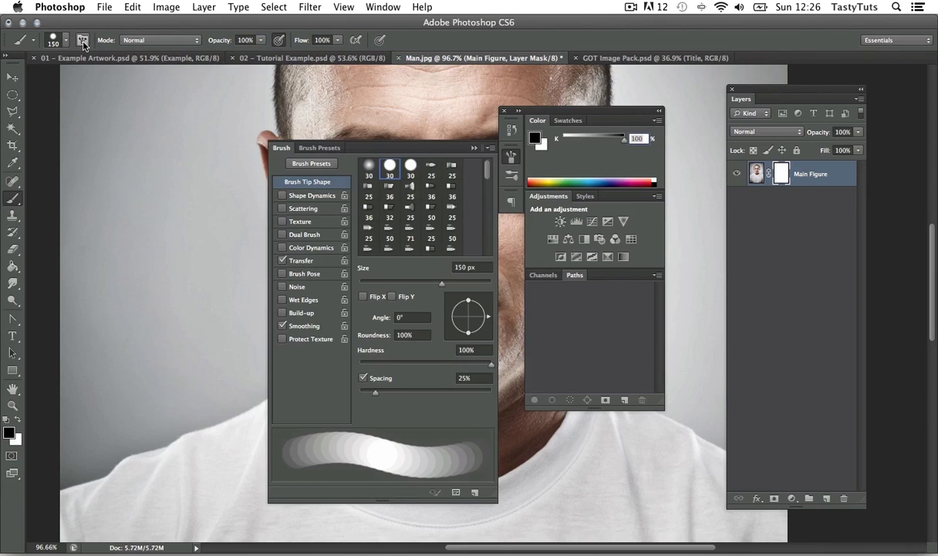
left_click_drag(376, 392, 358, 396)
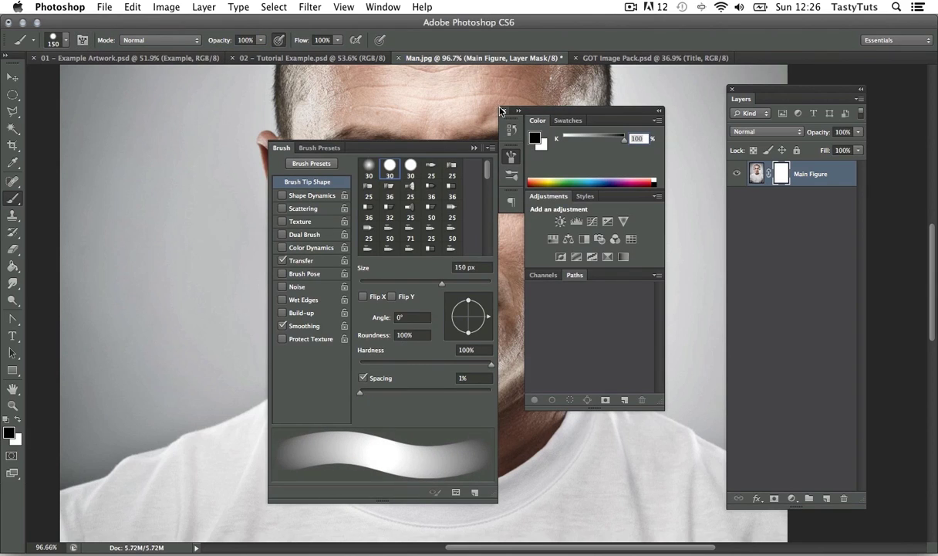
left_click(502, 112)
key("bracketleft")
key("bracketleft")
key("bracketleft")
key("bracketleft")
key("bracketleft")
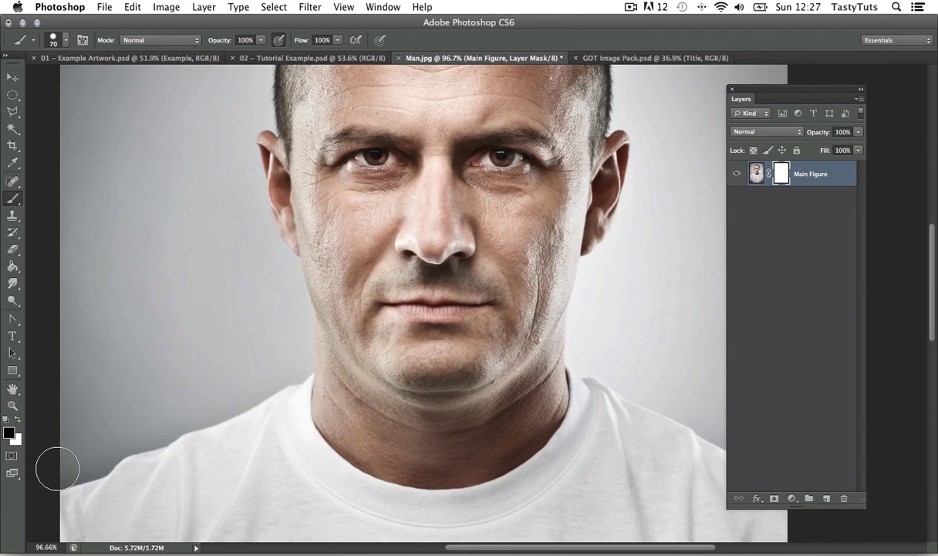
- Paint black on the Main Figure mask along the outline of the man's shoulders, neck, ears and head
left_click(57, 468)
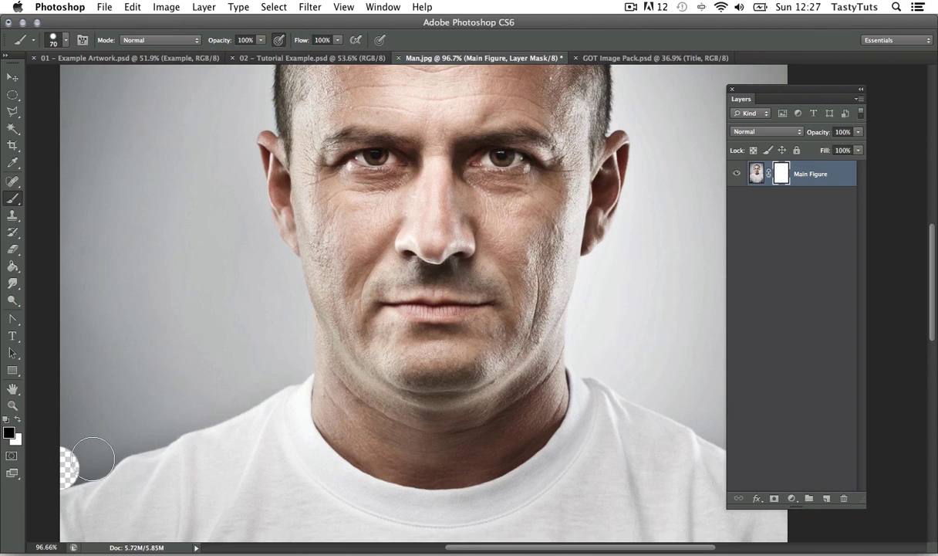
mouse_move(94, 457)
left_mouse_down()
mouse_move(106, 429)
mouse_move(152, 429)
mouse_move(291, 364)
mouse_move(283, 274)
mouse_move(256, 237)
mouse_move(256, 372)
mouse_move(252, 298)
mouse_move(265, 285)
left_mouse_up()
key("space")
key("space")
left_click_drag(265, 285, 352, 323)
mouse_move(351, 324)
left_mouse_down()
mouse_move(355, 256)
mouse_move(427, 144)
left_mouse_up()
left_click_drag(469, 112, 543, 105)
key("space")
left_click_drag(623, 146, 274, 131)
mouse_move(193, 89)
left_mouse_down()
mouse_move(341, 159)
mouse_move(399, 322)
left_mouse_up()
key("space")
left_click_drag(437, 273, 463, 119)
left_click_drag(422, 252, 355, 367)
key("space")
left_click_drag(422, 389, 460, 219)
mouse_move(382, 221)
left_mouse_down()
mouse_move(580, 326)
mouse_move(609, 319)
left_mouse_up()
- Paint out the remaining grey background around the man on the Main Figure mask
key("z")
left_click_drag(551, 243, 503, 294)
key("b")
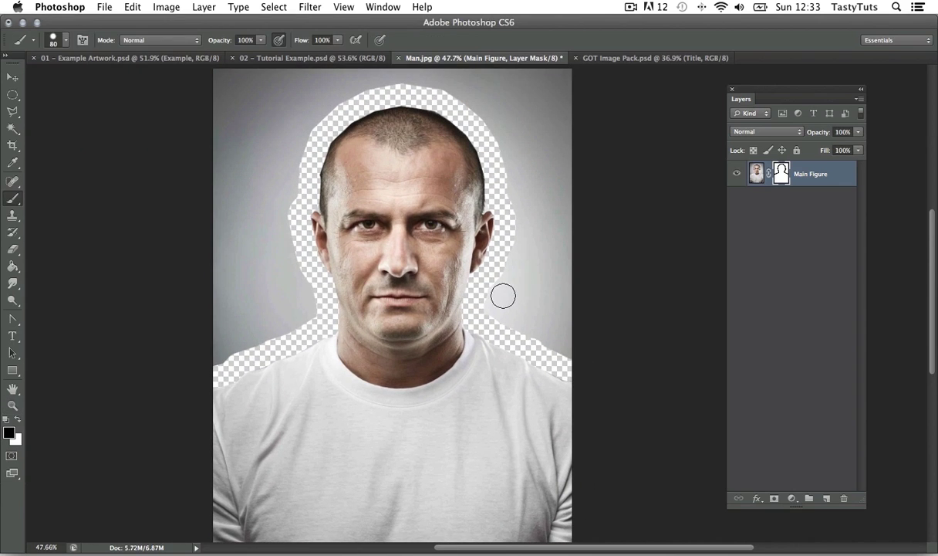
mouse_move(215, 329)
left_mouse_down()
mouse_move(275, 297)
mouse_move(260, 132)
mouse_move(231, 108)
mouse_move(246, 196)
mouse_move(280, 105)
mouse_move(313, 82)
mouse_move(357, 61)
mouse_move(470, 60)
mouse_move(542, 114)
mouse_move(537, 149)
mouse_move(553, 262)
mouse_move(542, 287)
mouse_move(501, 303)
mouse_move(593, 341)
left_mouse_up()
- Mask out the leftover background in the gaps between the hair and the ears with an 8 px brush
key("bracketleft")
key("bracketleft")
key("bracketleft")
key("z")
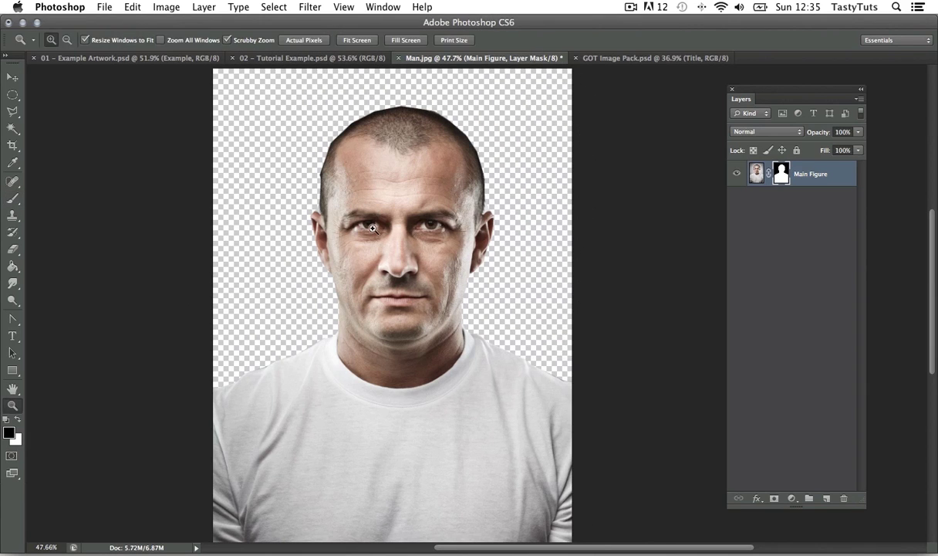
mouse_move(315, 217)
left_mouse_down()
mouse_move(363, 217)
mouse_move(318, 204)
mouse_move(320, 193)
mouse_move(321, 204)
left_mouse_up()
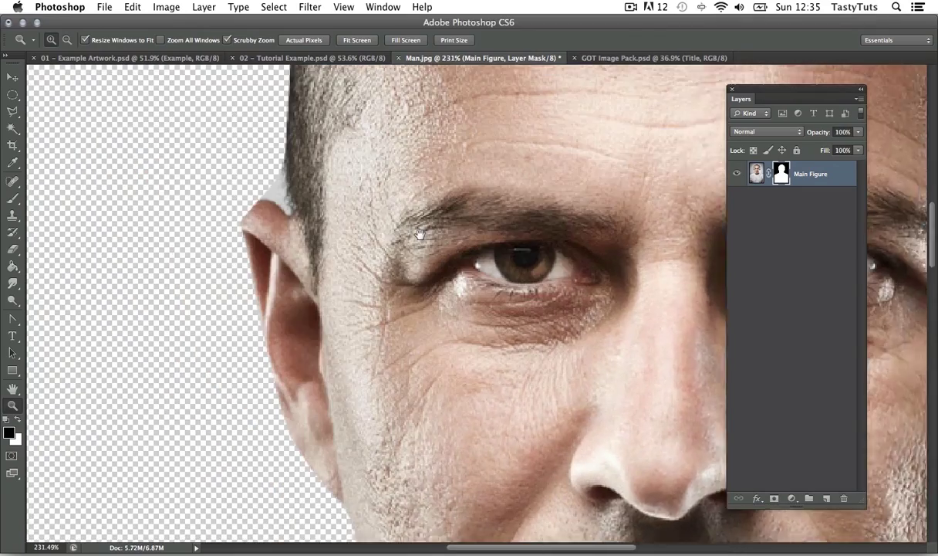
key("b")
key("bracketleft")
key("bracketleft")
key("bracketleft")
key("bracketleft")
key("bracketleft")
key("bracketleft")
key("bracketleft")
key("bracketleft")
key("bracketleft")
key("bracketleft")
key("bracketleft")
key("bracketleft")
key("bracketleft")
key("bracketleft")
key("bracketleft")
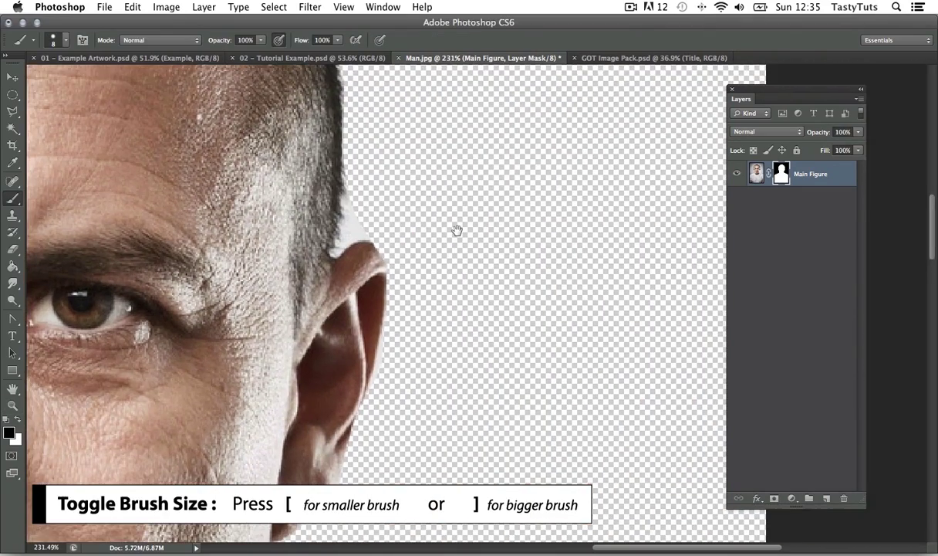
mouse_move(353, 195)
left_mouse_down()
mouse_move(335, 249)
mouse_move(356, 224)
left_mouse_up()
key("z")
left_click_drag(420, 184, 365, 220)
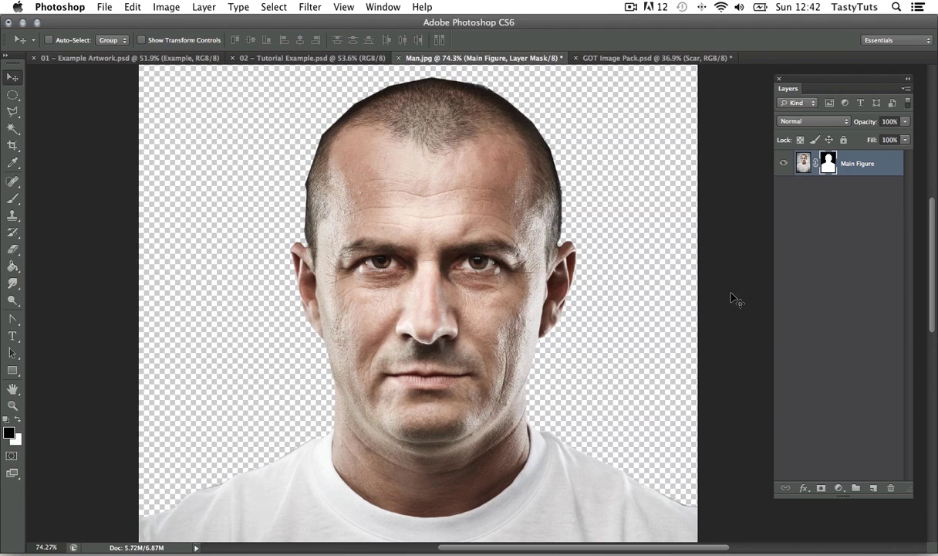
- Create a new layer named Black Background
key("super+shift+n")
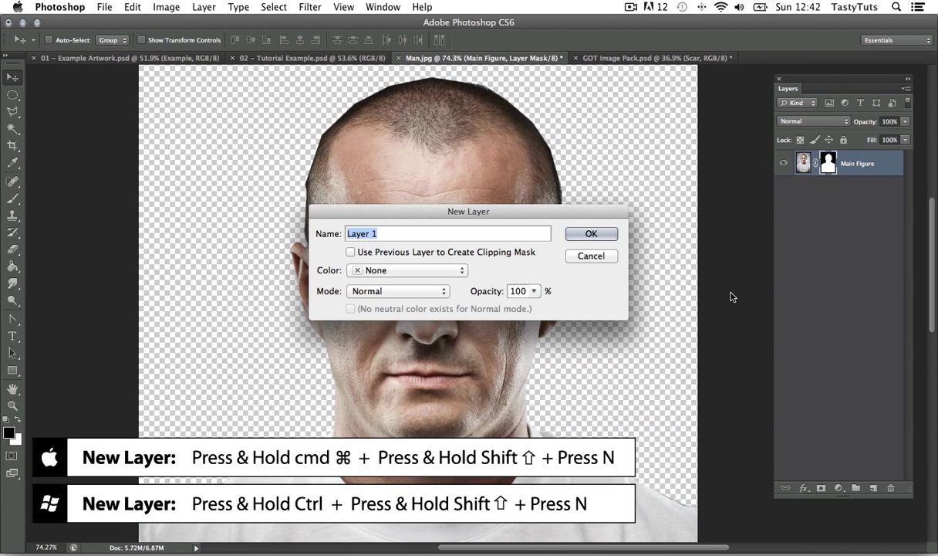
type("N")
key("BackSpace")
type("Black Background")
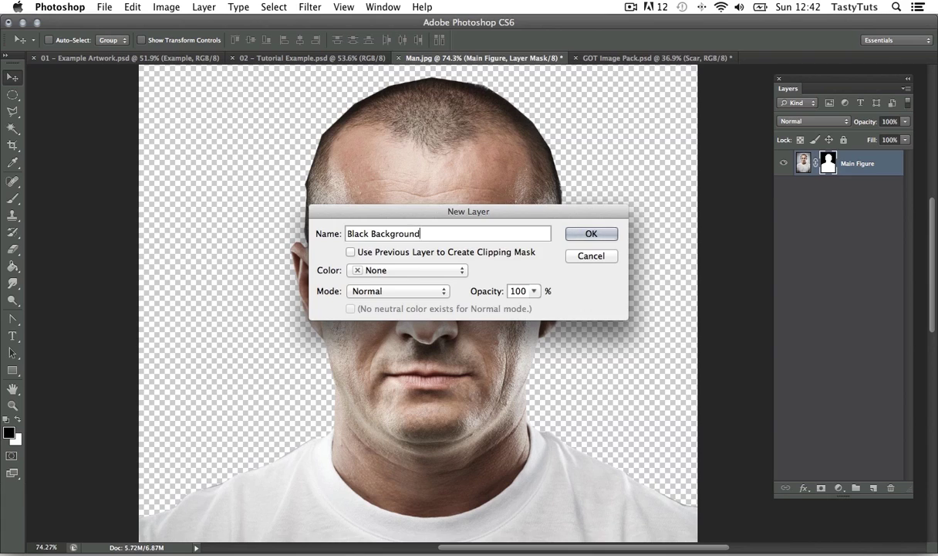
key("Return")
- Fill the Black Background layer with black using the Paint Bucket tool and move it below the Main Figure layer
left_click(13, 267)
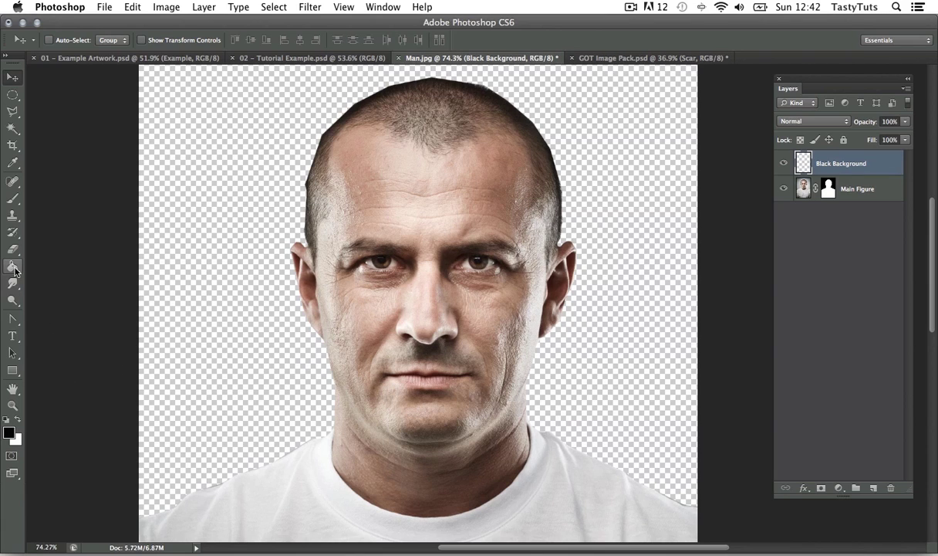
left_click(306, 217)
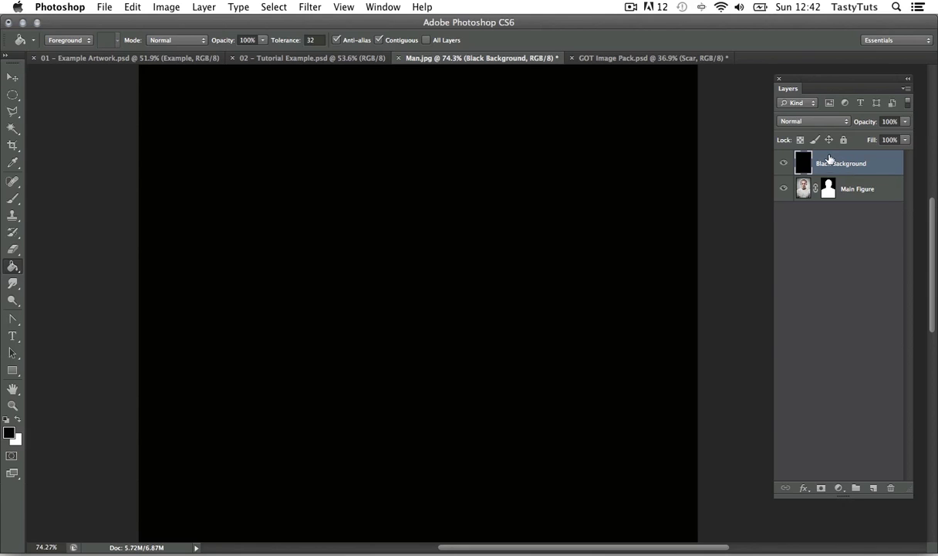
left_click_drag(823, 162, 820, 206)
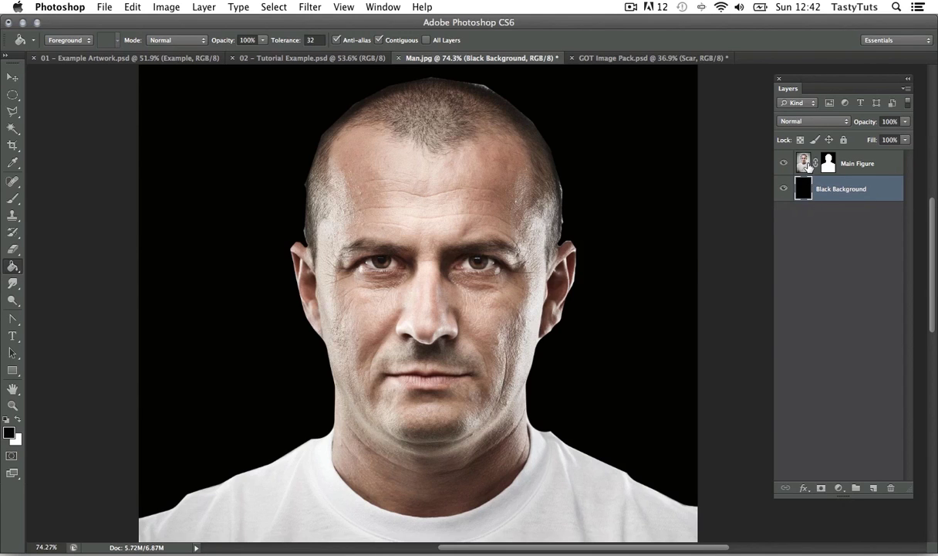
- Copy the pale pink Scar skin patch from GOT Image Pack.psd into Man.jpg, directly above the Main Figure layer
left_click(803, 162)
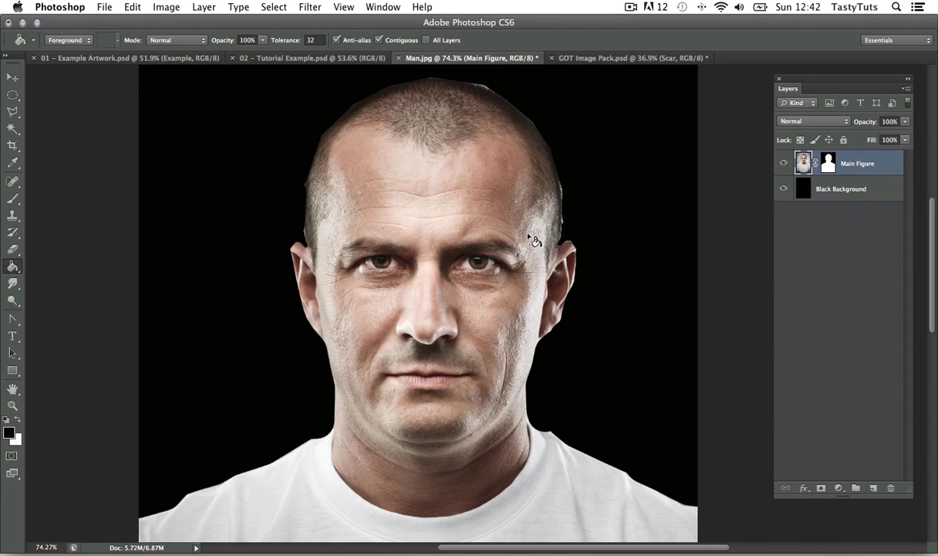
key("v")
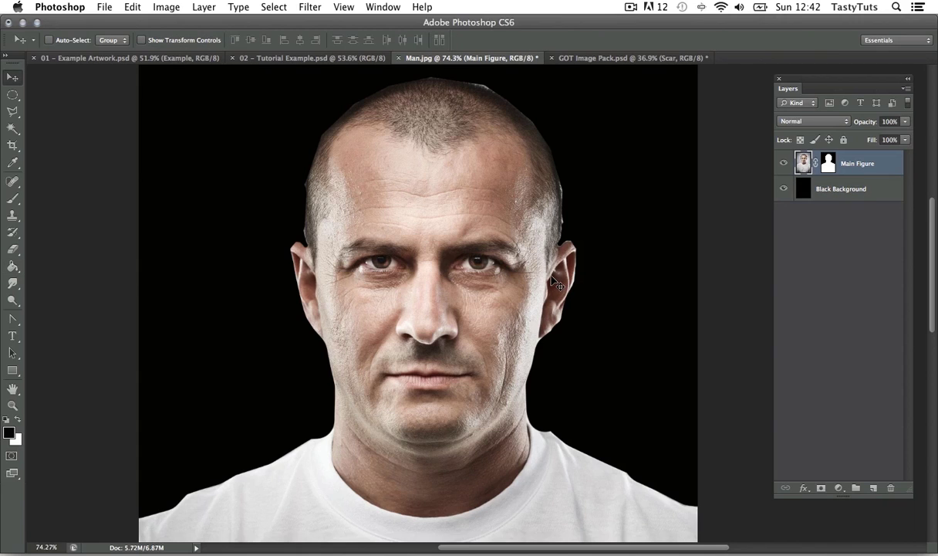
key("z")
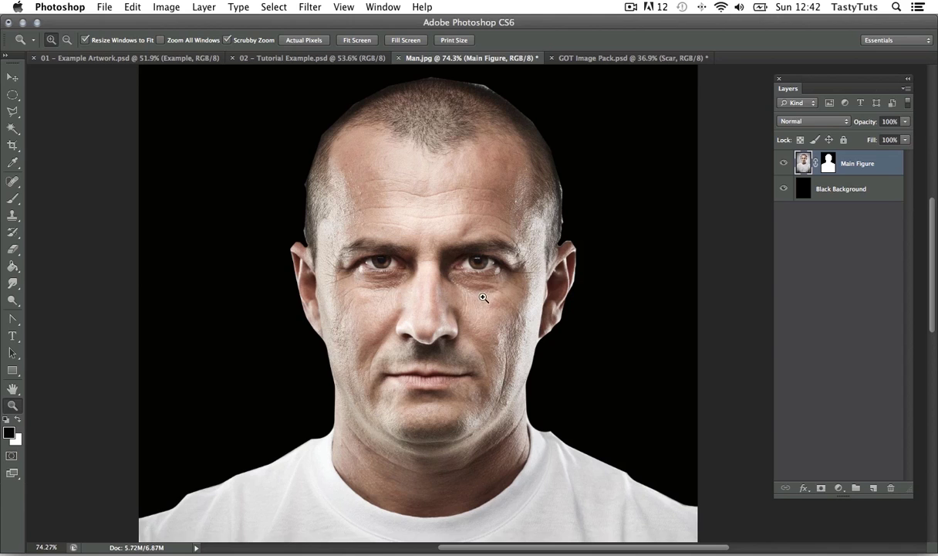
left_click_drag(483, 298, 497, 302)
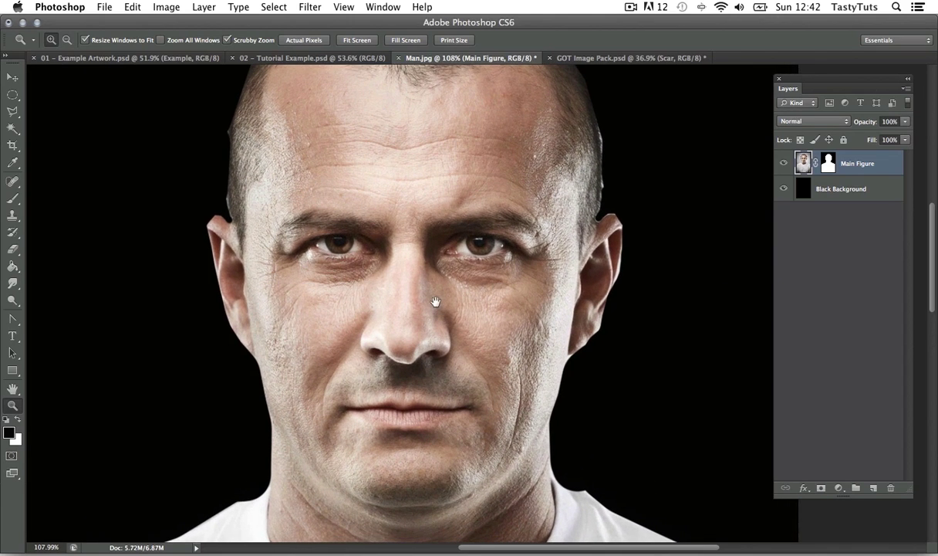
left_click_drag(436, 301, 459, 298)
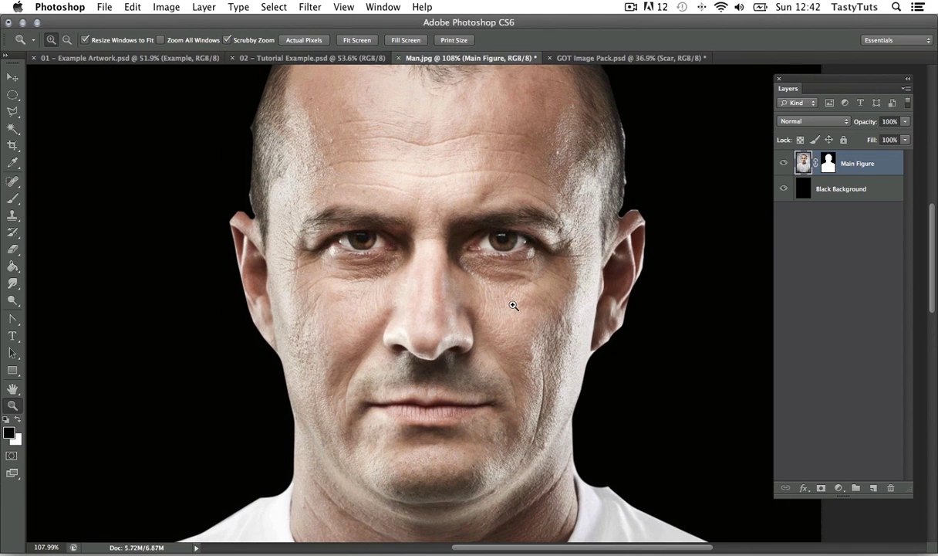
key("v")
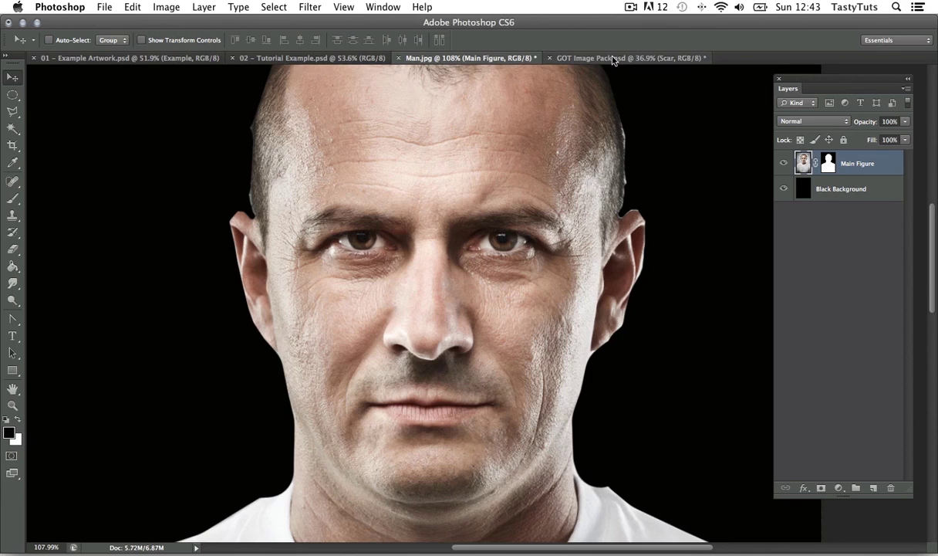
left_click(611, 58)
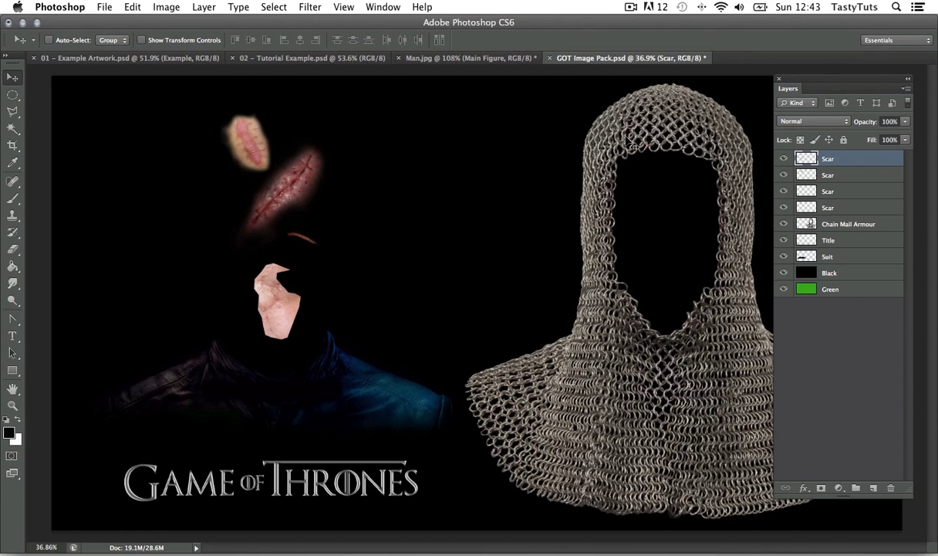
left_click_drag(821, 79, 824, 79)
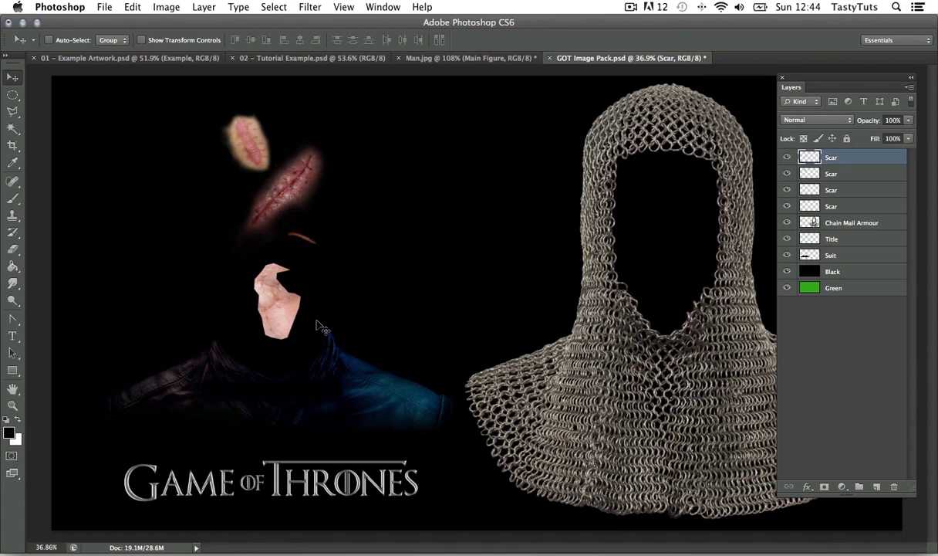
right_click(274, 301)
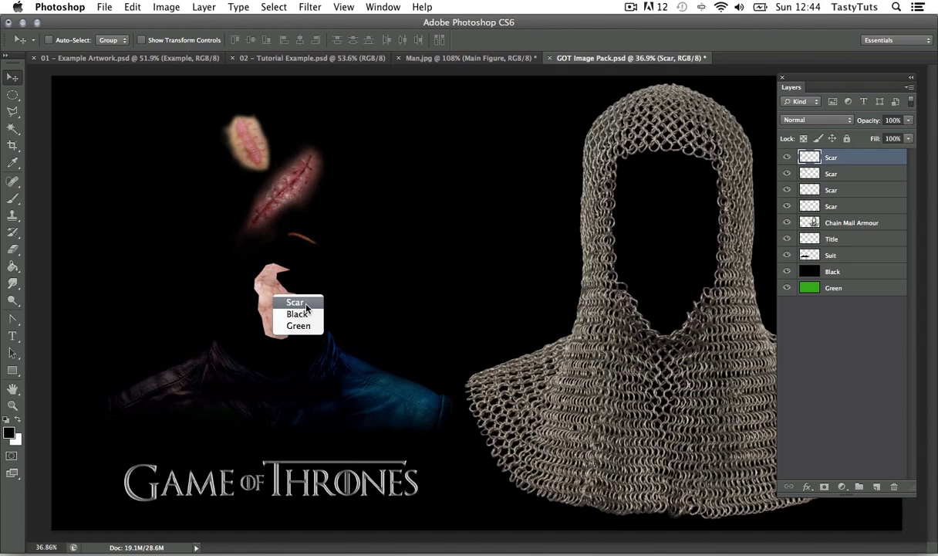
left_click(306, 302)
left_click_drag(274, 299, 448, 244)
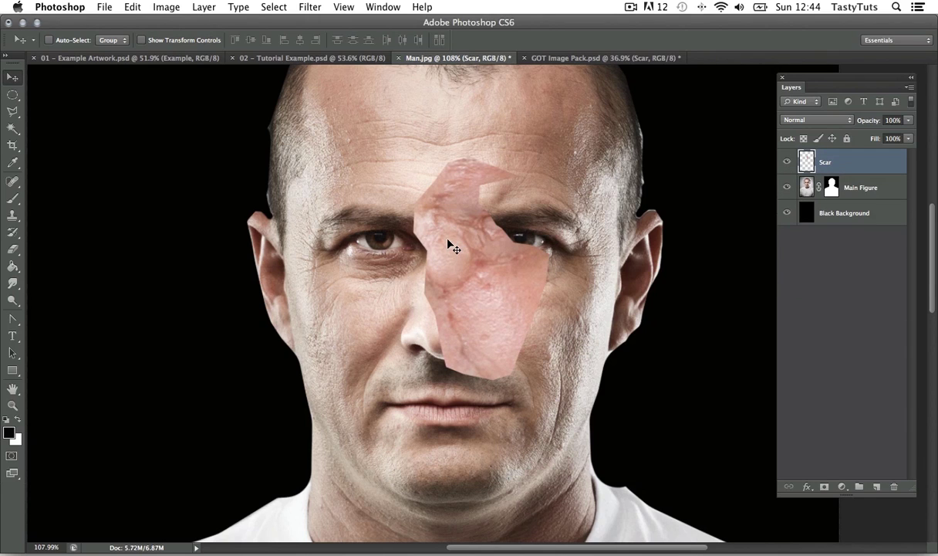
- Place the scar over the man's right cheek beside his eye and scale it to about 77% width and 85% height
left_click_drag(498, 279, 470, 255)
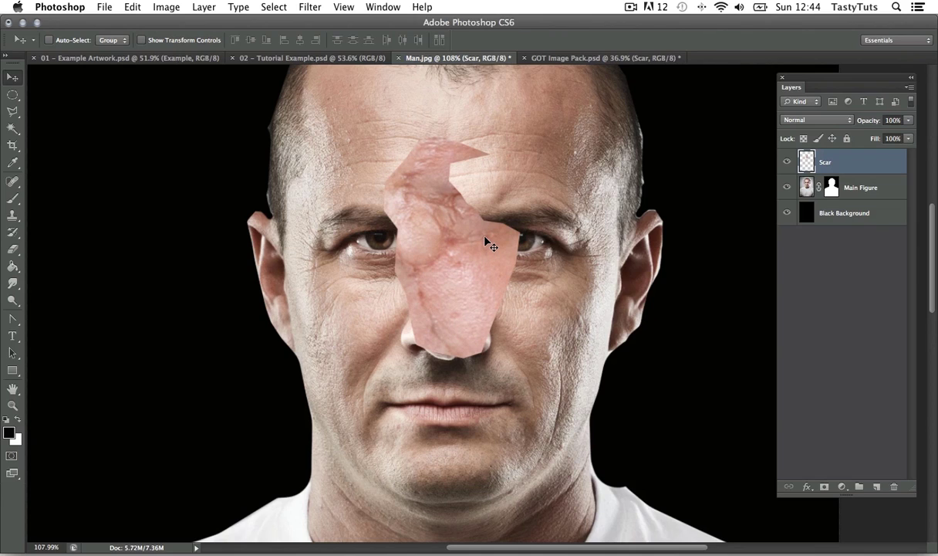
left_click_drag(484, 241, 374, 300)
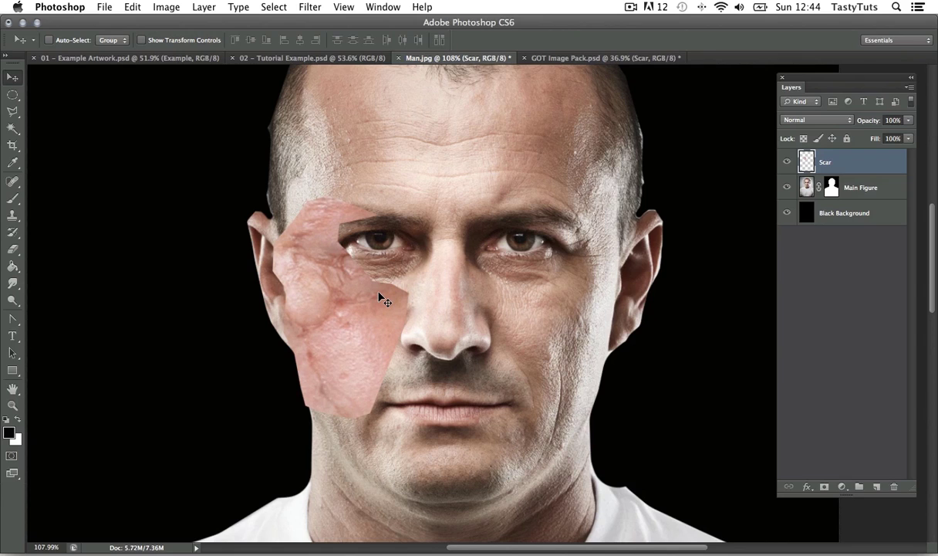
key("super+t")
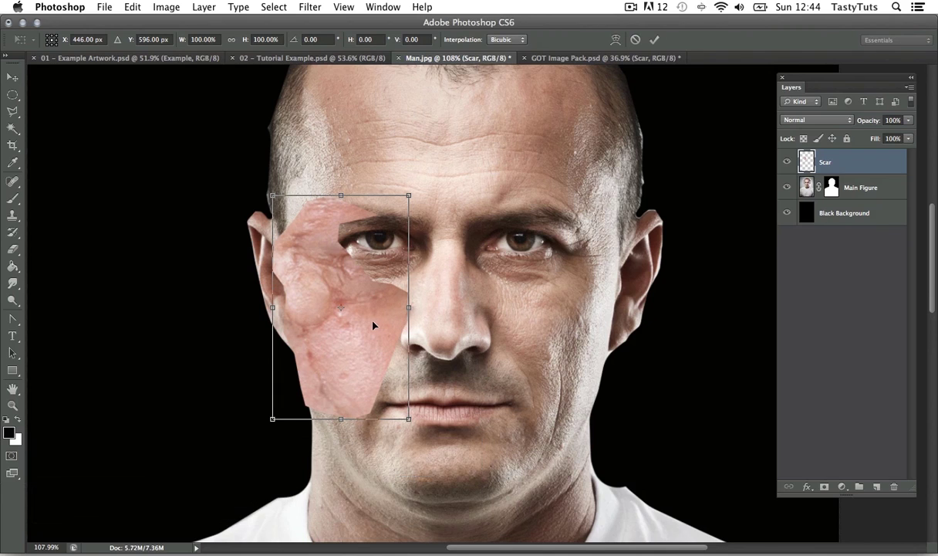
mouse_move(372, 325)
left_mouse_down()
mouse_move(369, 309)
mouse_move(372, 325)
left_mouse_up()
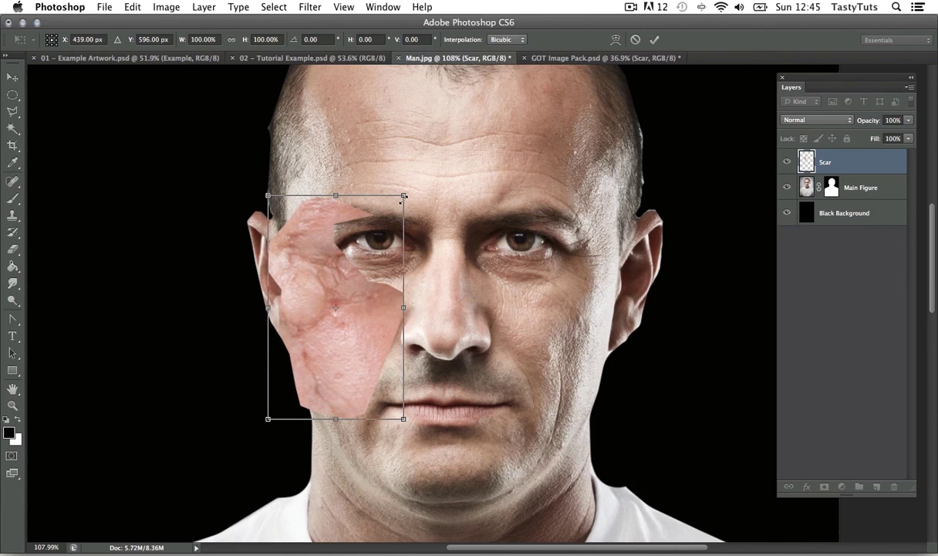
left_click_drag(405, 197, 394, 211)
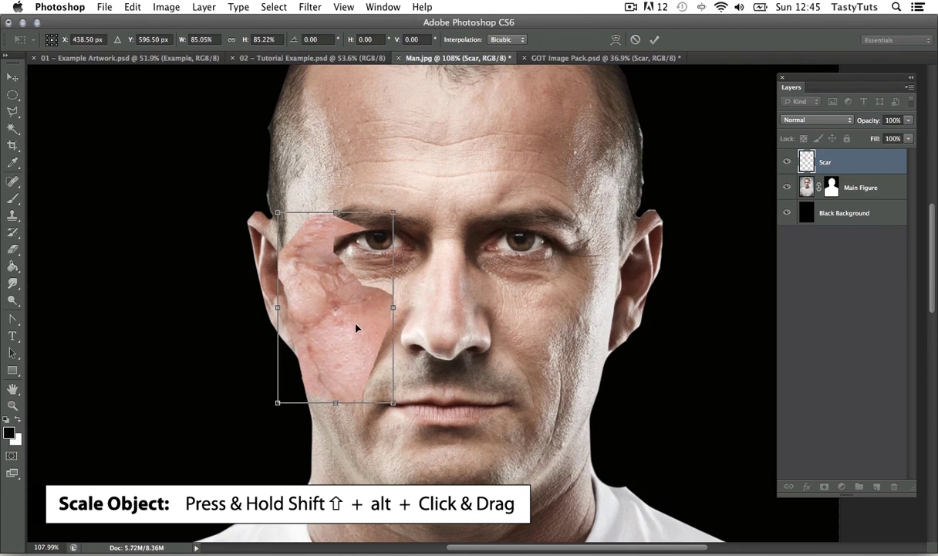
left_click_drag(358, 327, 359, 321)
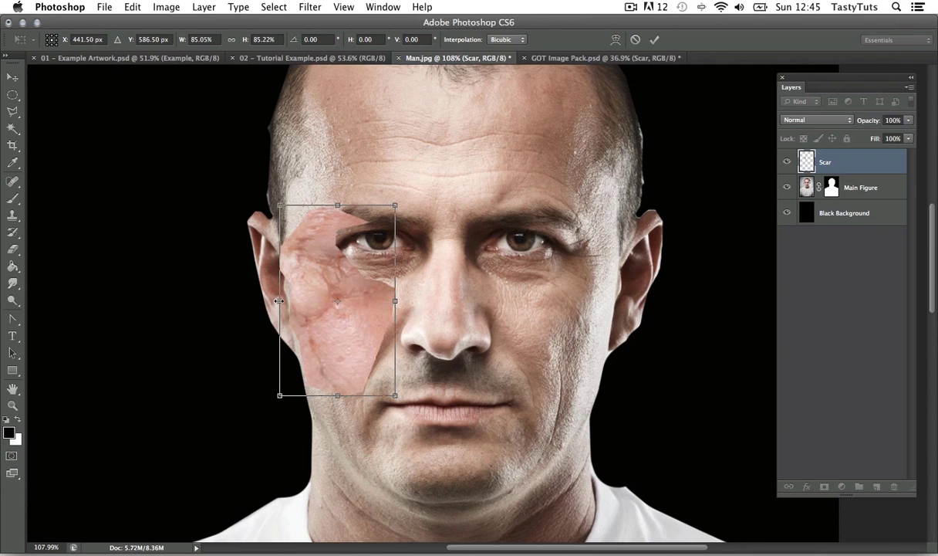
left_click_drag(279, 301, 290, 301)
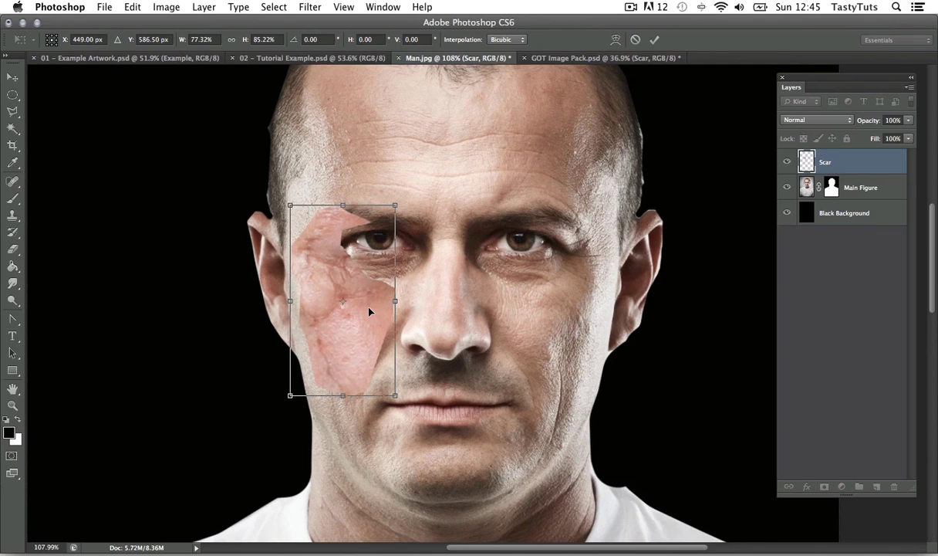
left_click_drag(372, 310, 369, 311)
key("Return")
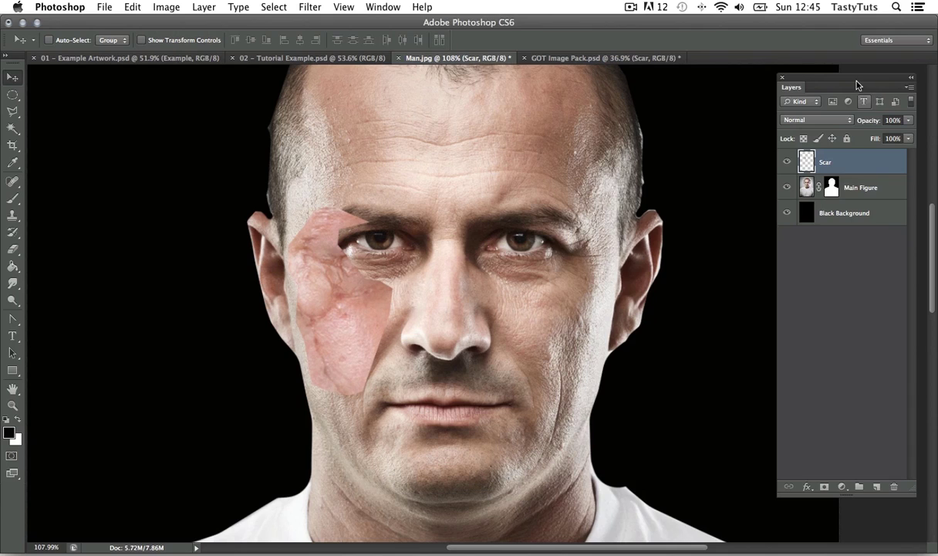
- Toggle the Scar layer's visibility to compare the face, and add a Curves adjustment layer above the Scar layer
left_click_drag(854, 77, 802, 82)
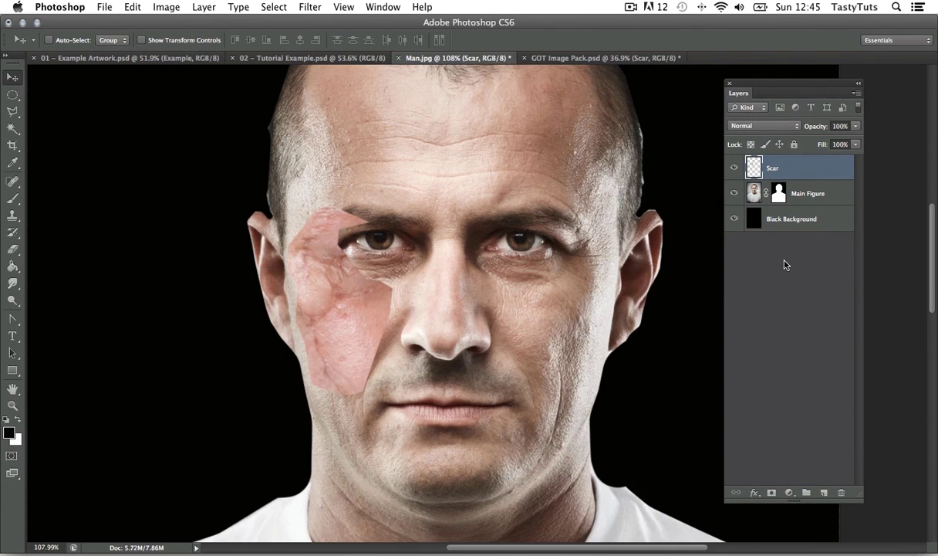
left_click(734, 169)
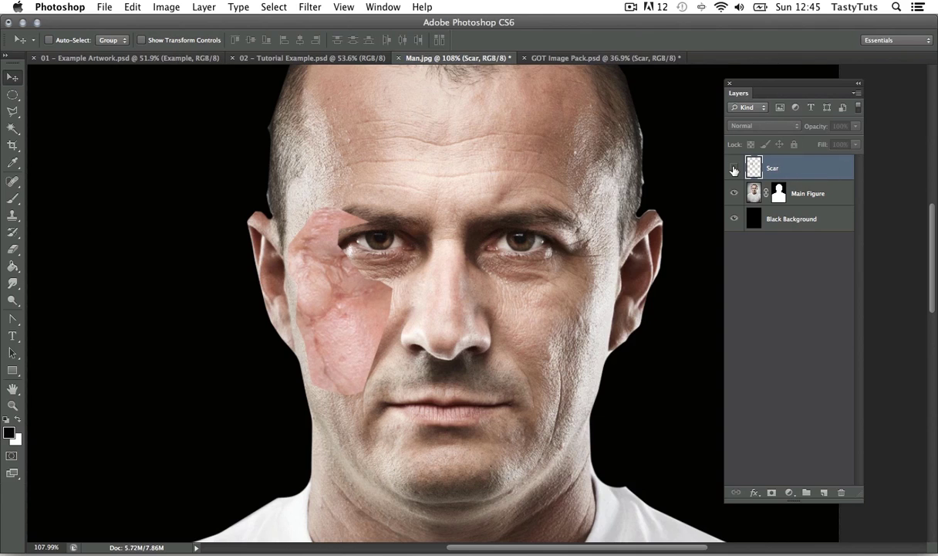
left_click(734, 168)
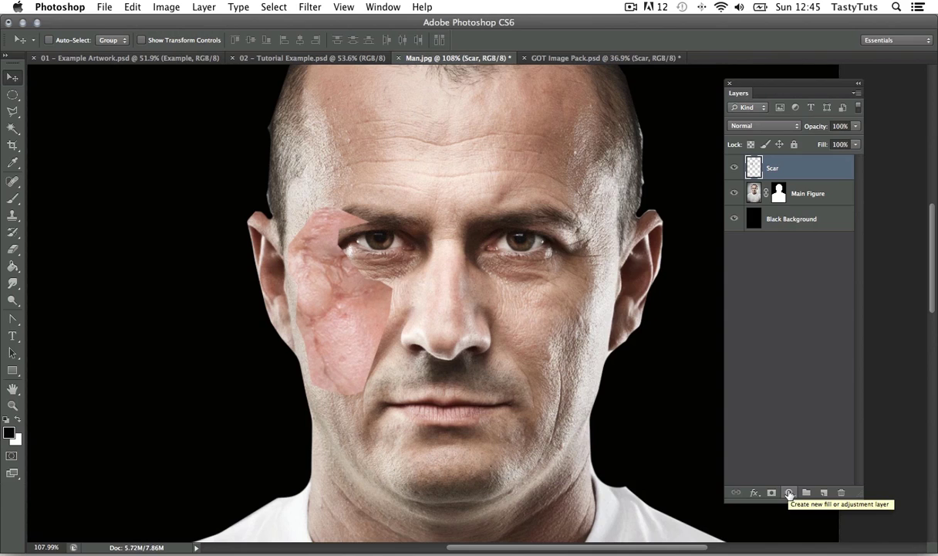
left_click(789, 492)
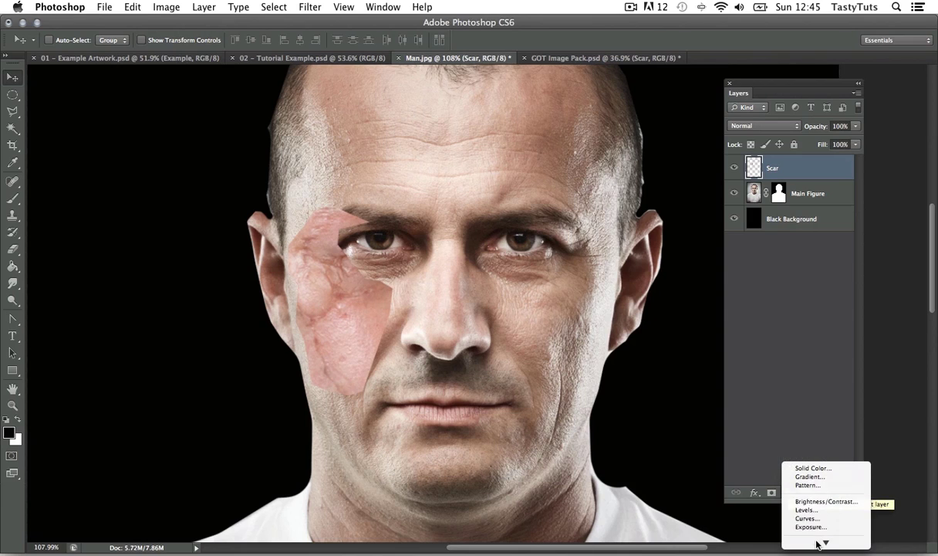
left_click(808, 492)
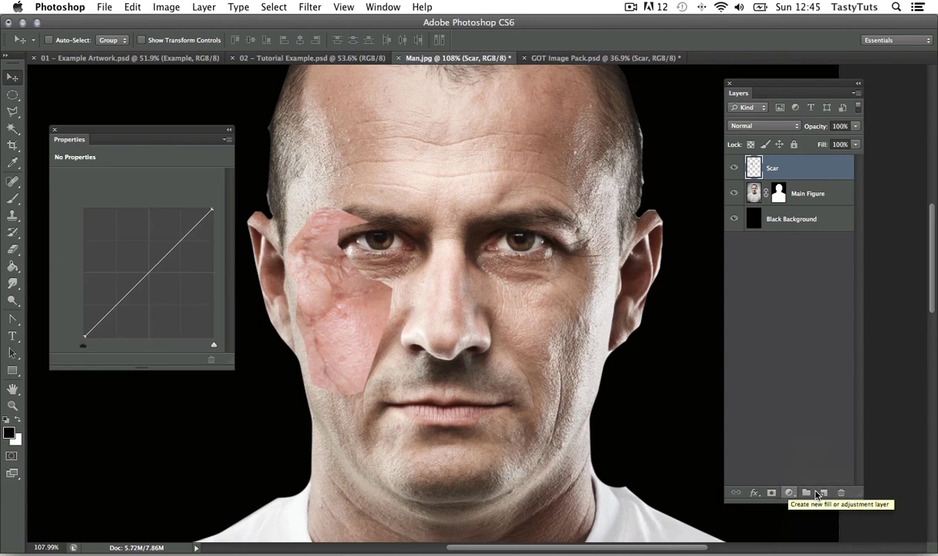
mouse_move(159, 128)
left_mouse_down()
mouse_move(181, 134)
mouse_move(173, 136)
left_mouse_up()
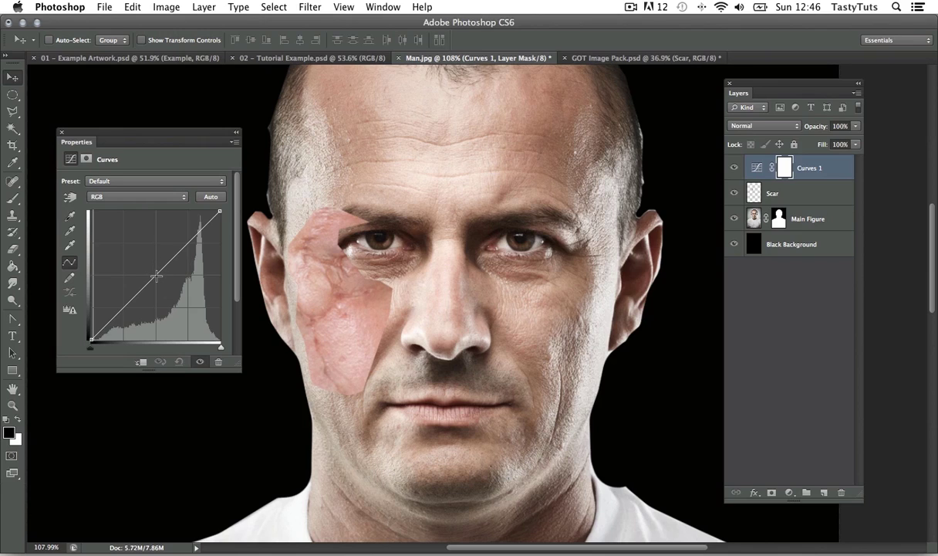
- Anchor the curve's midpoint, raise its upper quarter point to brighten the highlights, and clip the Curves adjustment to the Scar layer
left_click(156, 275)
left_click(187, 243)
left_click_drag(188, 242, 187, 224)
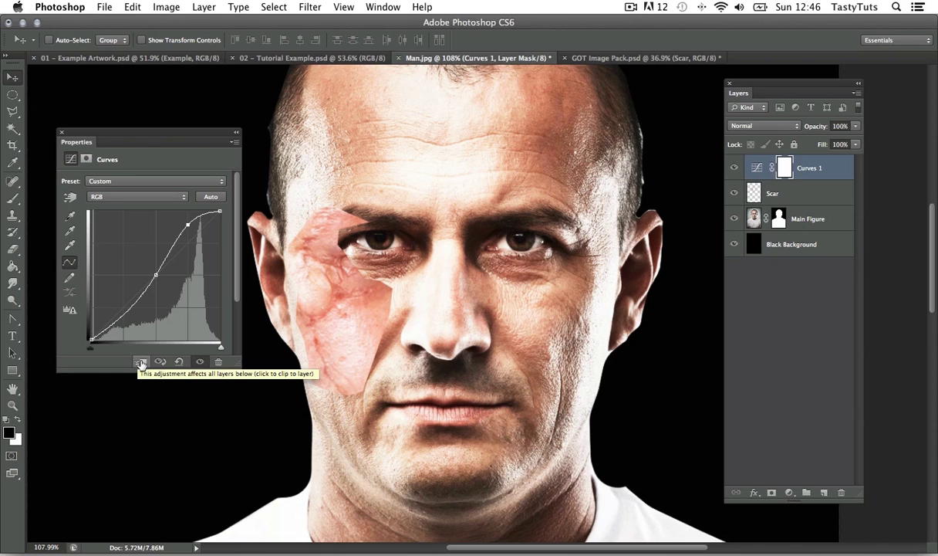
left_click(141, 363)
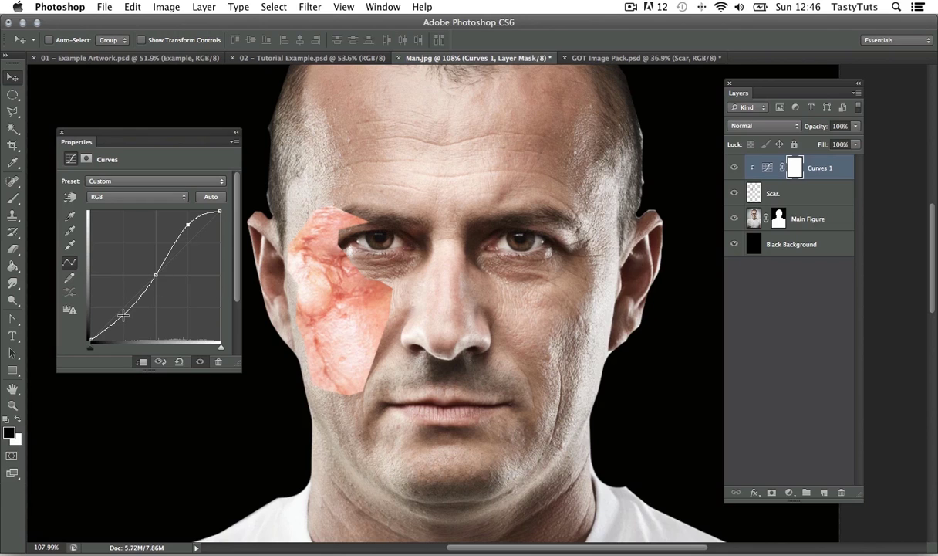
- Lower the curve's lower quarter point and midpoint to darken the scar's shadows and midtones
left_click(122, 315)
left_click_drag(123, 315, 125, 327)
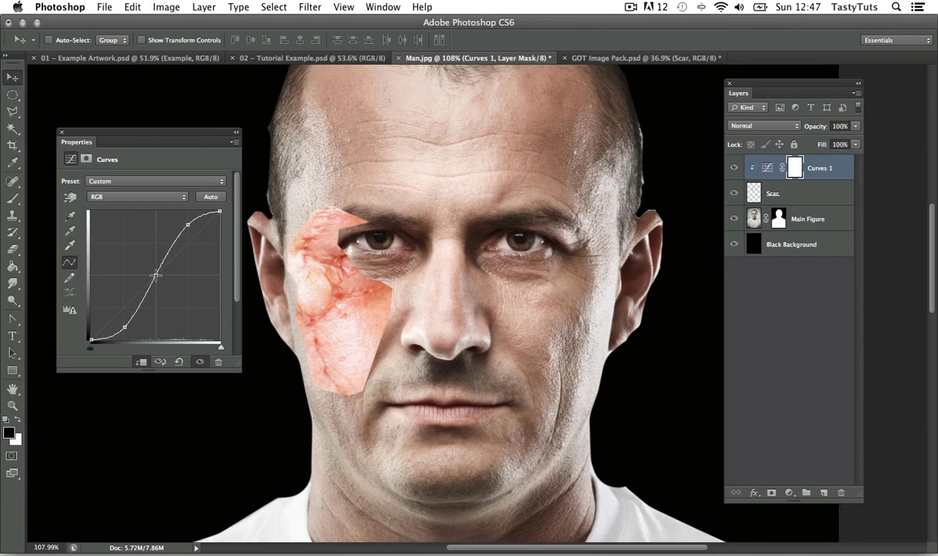
mouse_move(155, 274)
left_mouse_down()
mouse_move(155, 245)
mouse_move(155, 289)
left_mouse_up()
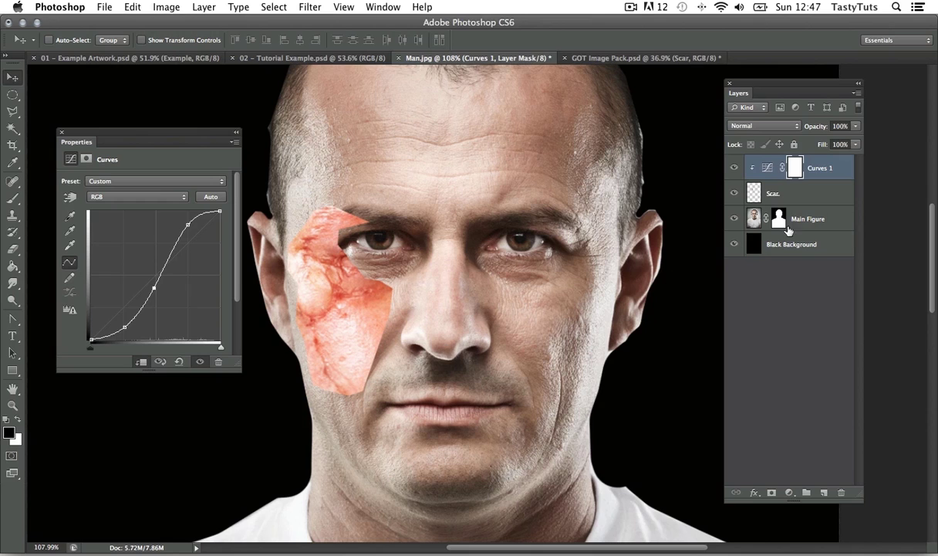
- Clip a Hue/Saturation adjustment to the Scar layer, lower its saturation to about -38 and shift its hue slightly toward orange
left_click(790, 493)
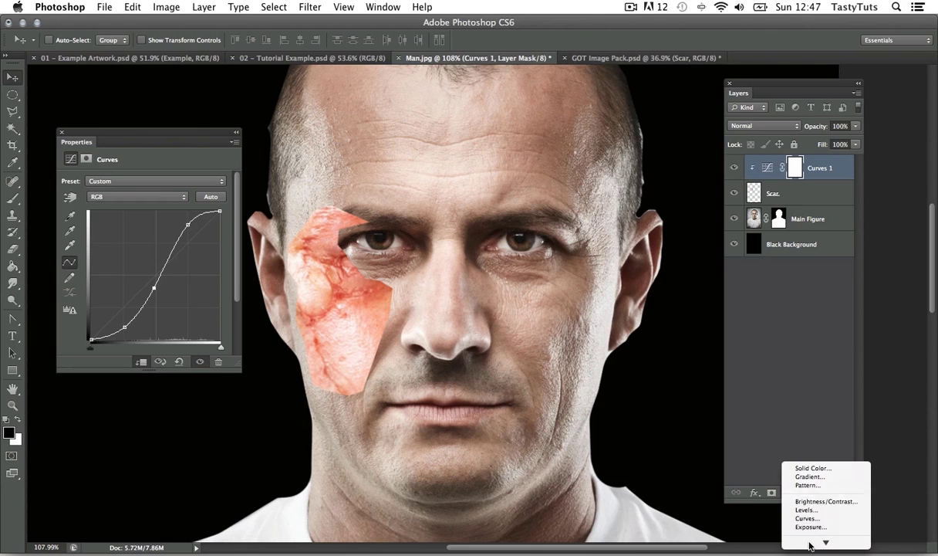
left_click(816, 518)
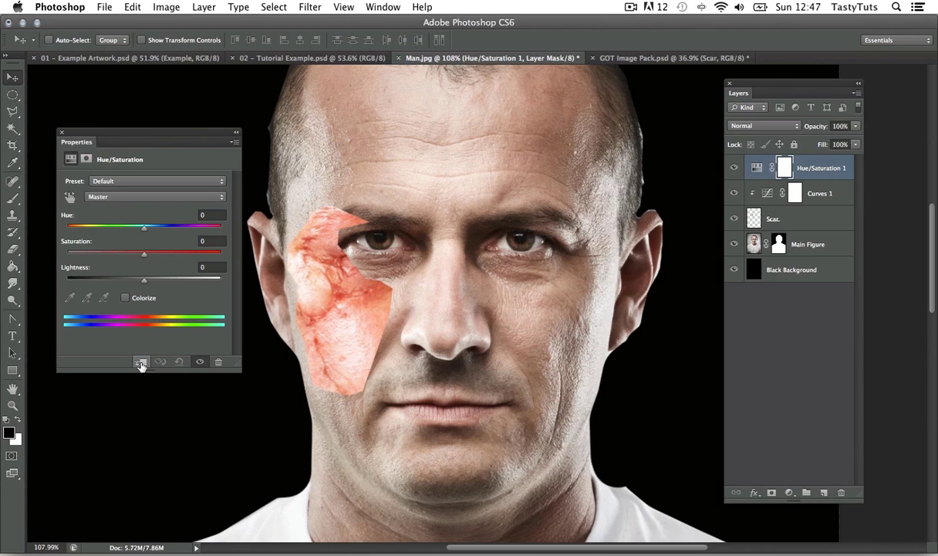
left_click(141, 365)
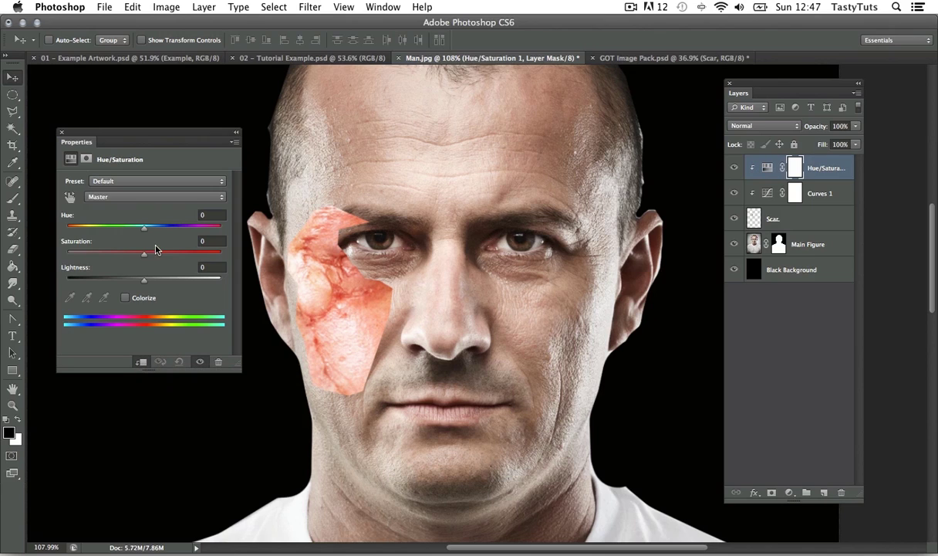
left_click_drag(144, 257, 114, 258)
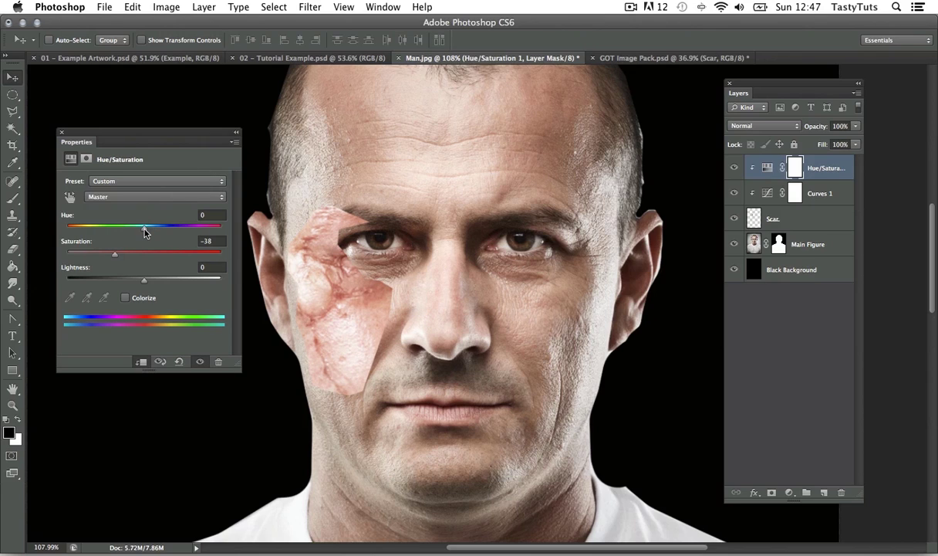
left_click_drag(143, 229, 121, 257)
- Toggle the Scar layer's visibility to compare the face, and add a layer mask to the Scar layer
left_click(788, 208)
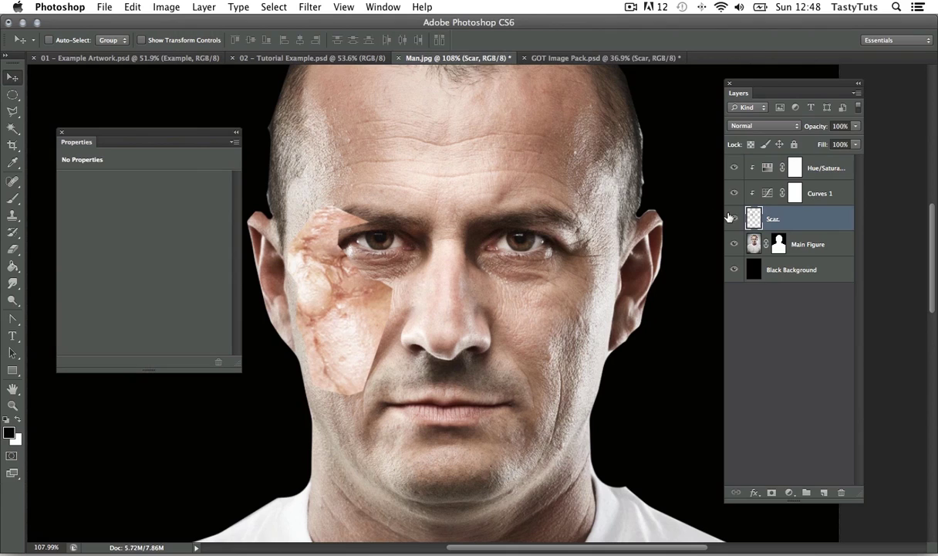
left_click(734, 218)
left_click(734, 219)
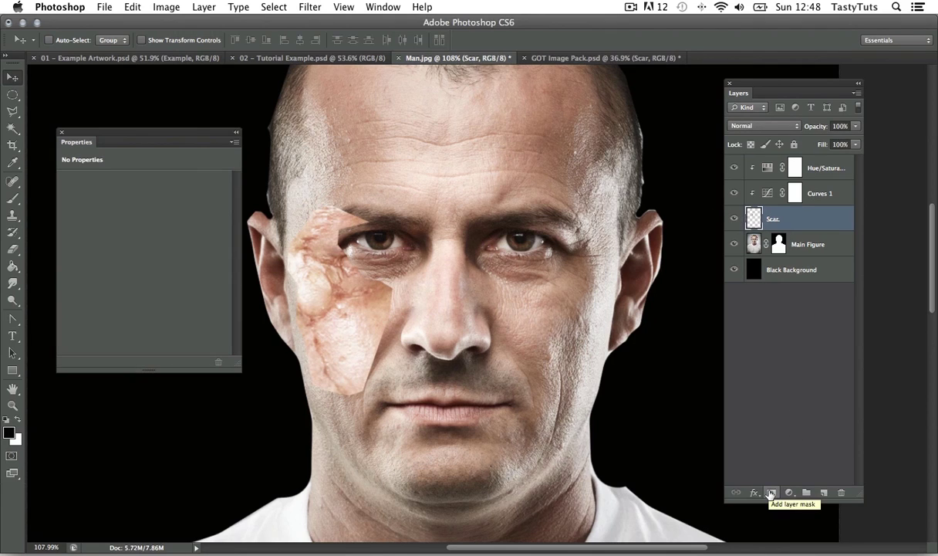
left_click(770, 493)
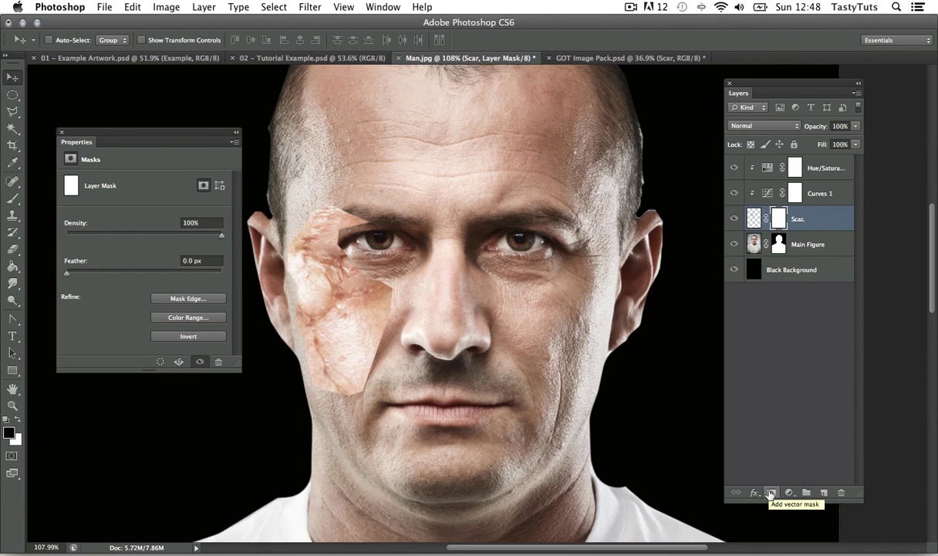
left_click(60, 132)
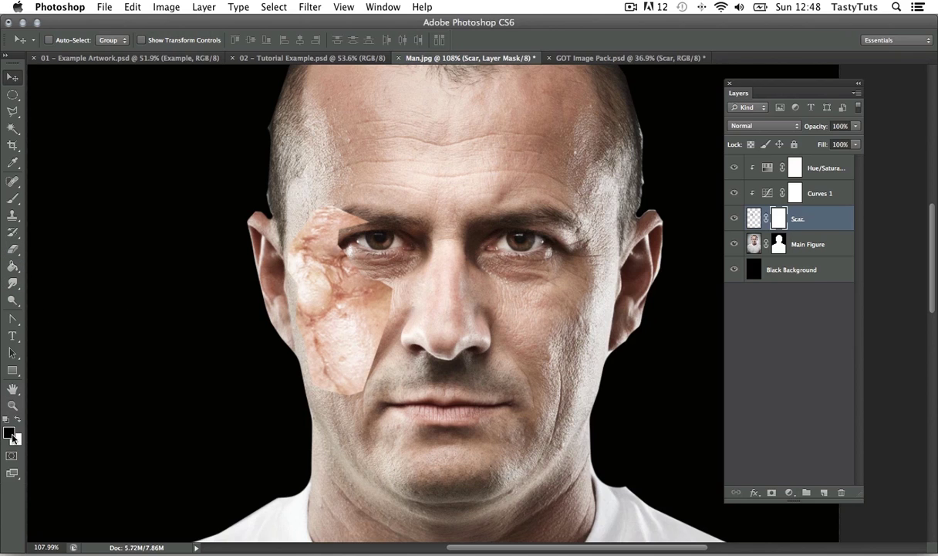
- Set up a soft round brush with black as the foreground colour, 0% hardness and 50% opacity
left_click(9, 432)
left_click(433, 276)
key("b")
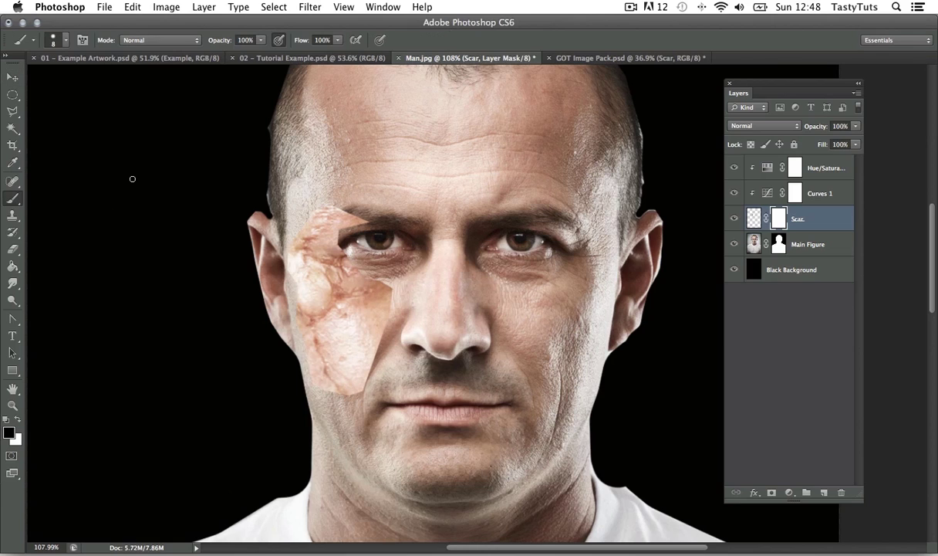
left_click(64, 39)
left_click(68, 138)
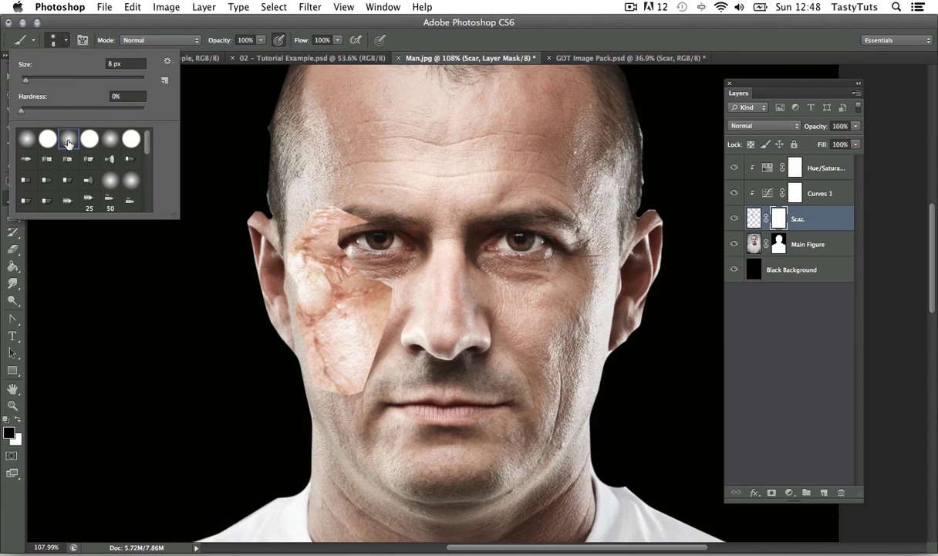
left_click(247, 42)
left_click_drag(248, 39, 232, 40)
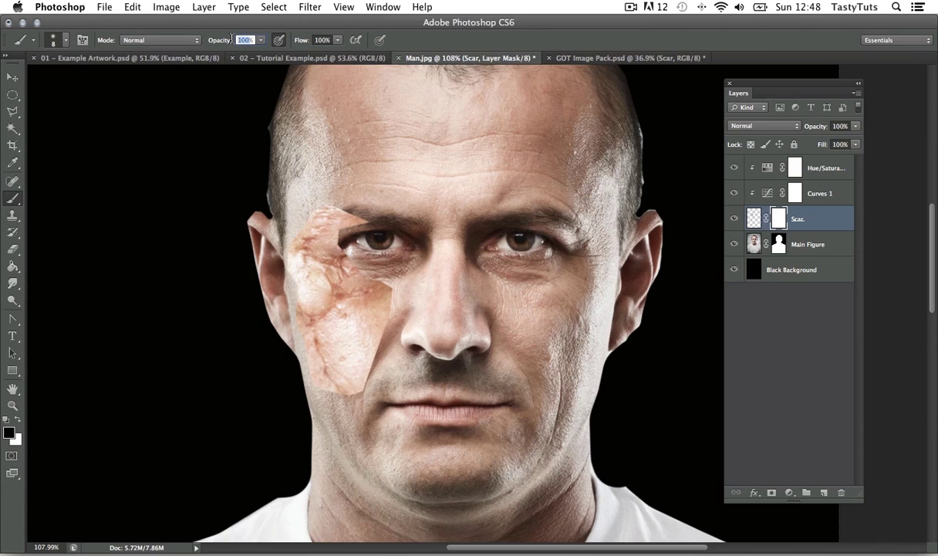
type("50")
left_click(88, 236)
- Enlarge the brush to 80 px and mask away the scar's lower inner edge on the cheek beside the nose
key("bracketright")
key("bracketright")
key("bracketright")
key("bracketright")
key("bracketright")
key("bracketright")
key("bracketright")
key("bracketright")
key("bracketright")
key("bracketright")
key("bracketright")
key("bracketright")
key("bracketright")
key("bracketright")
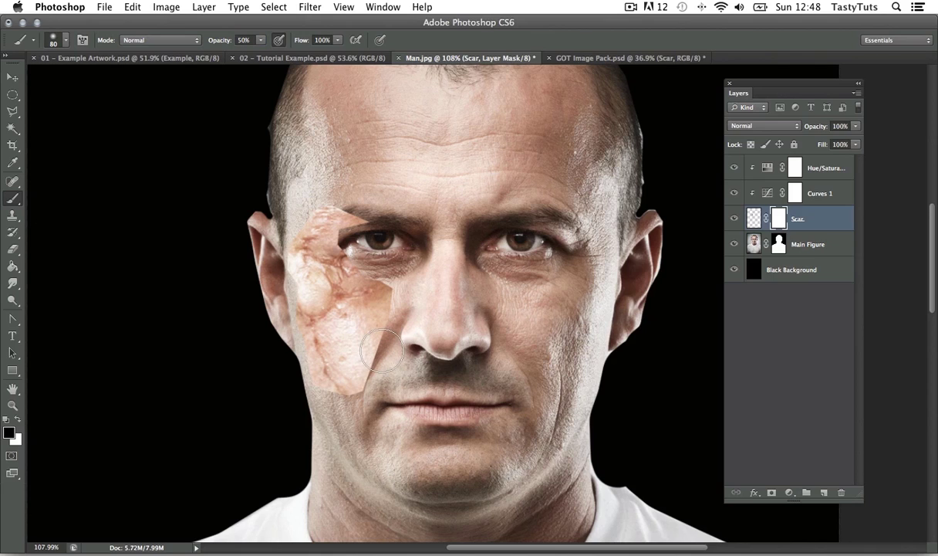
mouse_move(374, 342)
left_mouse_down()
mouse_move(373, 332)
mouse_move(381, 396)
mouse_move(396, 314)
mouse_move(373, 362)
left_mouse_up()
- With a 70 px brush, mask away the scar's outer edge along the cheek and the parts around the eye
key("bracketleft")
key("bracketleft")
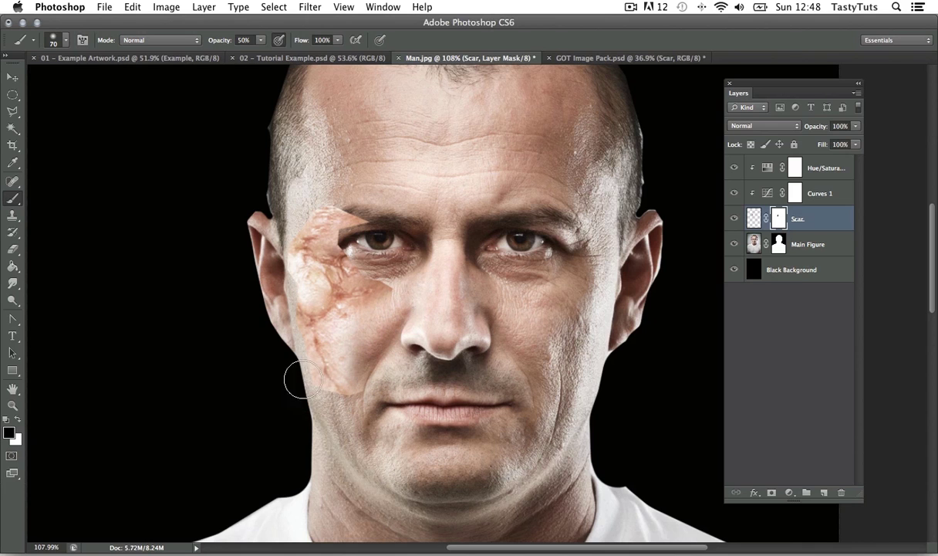
mouse_move(297, 379)
left_mouse_down()
mouse_move(304, 369)
mouse_move(277, 279)
mouse_move(356, 245)
left_mouse_up()
key("super+space")
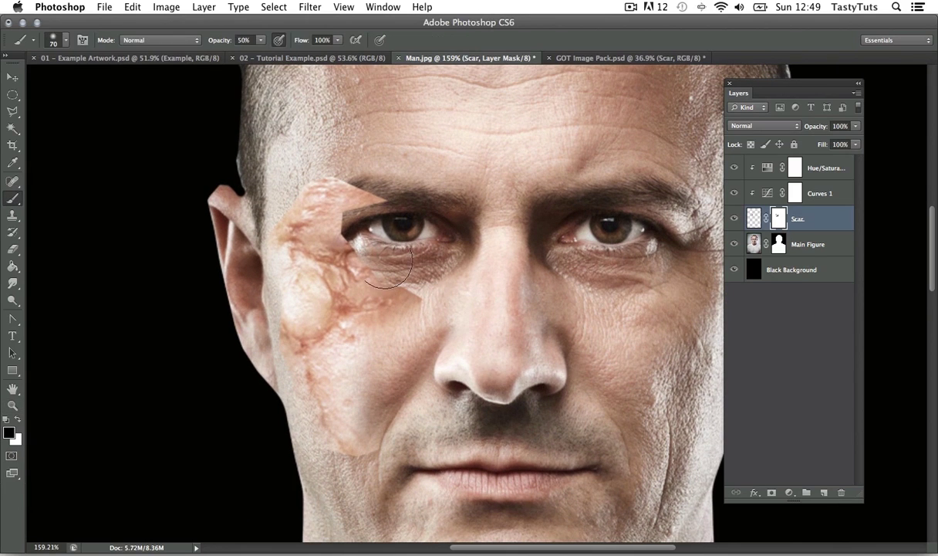
mouse_move(347, 211)
left_mouse_down()
mouse_move(369, 215)
mouse_move(369, 251)
mouse_move(417, 290)
mouse_move(372, 337)
left_mouse_up()
- Reduce the brush to 50 px and 45 px to mask the scar's outer cheek, lower tip and upper edge, leaving only the red scar lines
key("bracketleft")
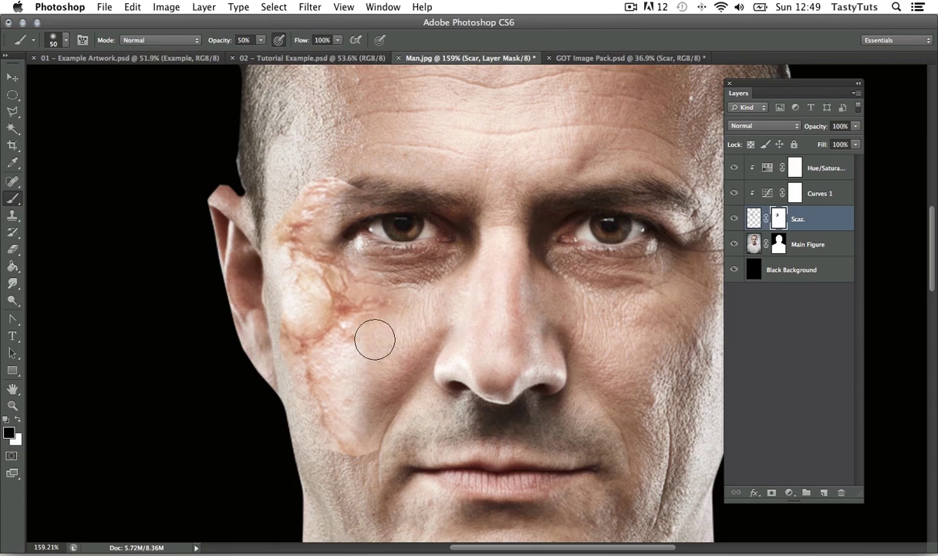
mouse_move(283, 298)
left_mouse_down()
mouse_move(309, 301)
mouse_move(279, 340)
left_mouse_up()
key("bracketleft")
key("bracketleft")
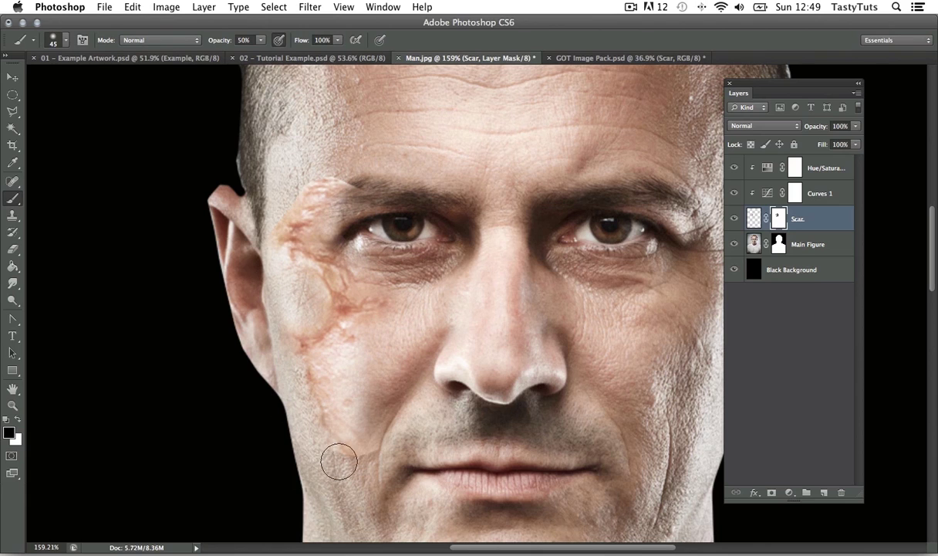
mouse_move(340, 457)
left_mouse_down()
mouse_move(373, 428)
mouse_move(340, 373)
left_mouse_up()
mouse_move(313, 178)
left_mouse_down()
mouse_move(280, 198)
mouse_move(264, 230)
mouse_move(287, 175)
mouse_move(361, 184)
mouse_move(365, 165)
mouse_move(296, 179)
mouse_move(293, 216)
mouse_move(341, 232)
left_mouse_up()
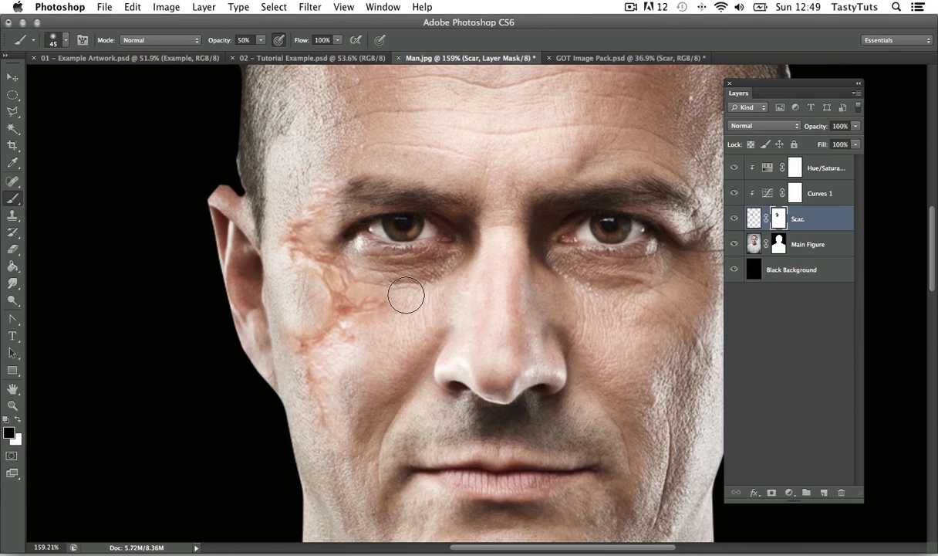
key("bracketleft")
key("bracketleft")
key("bracketleft")
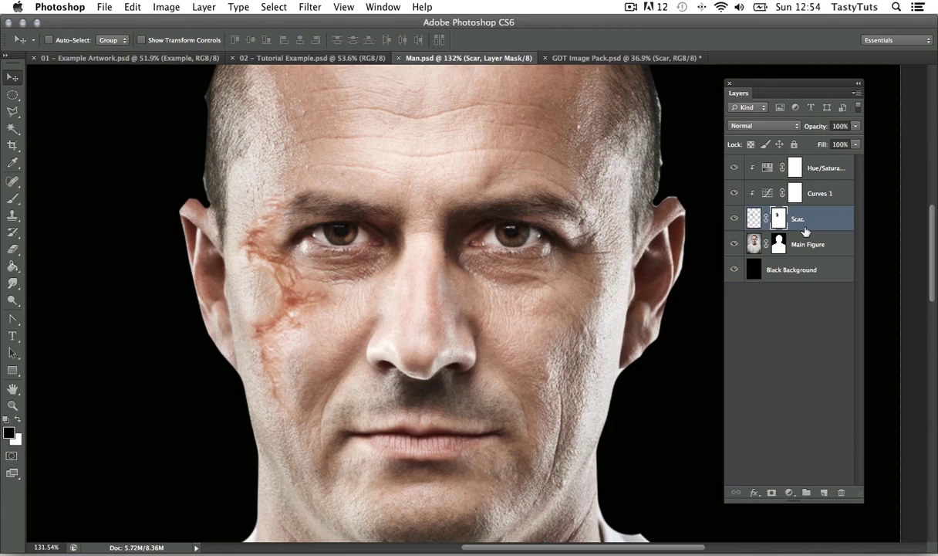
- Group the Hue/Saturation, Curves 1 and Scar layers and name the group "Scar 1"
left_click(823, 167)
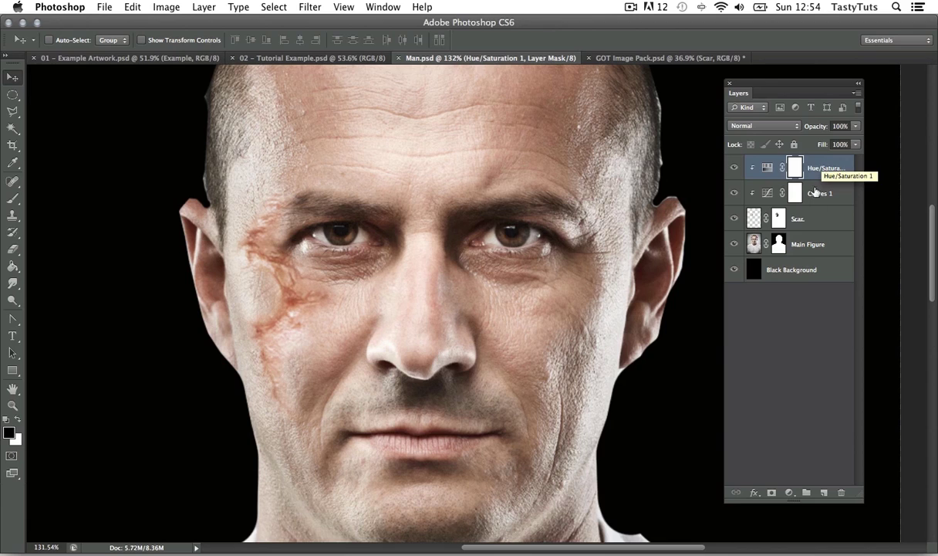
left_click(818, 222, "shift")
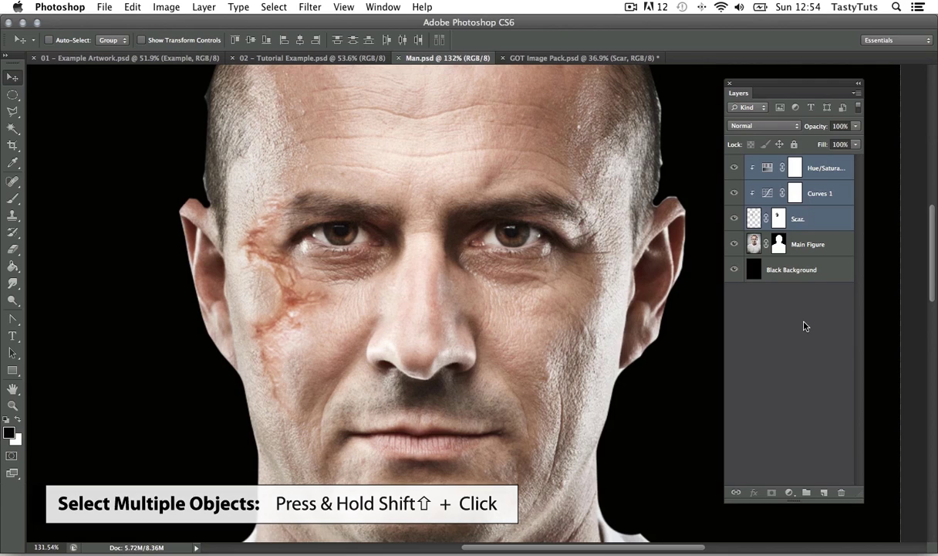
key("super+g")
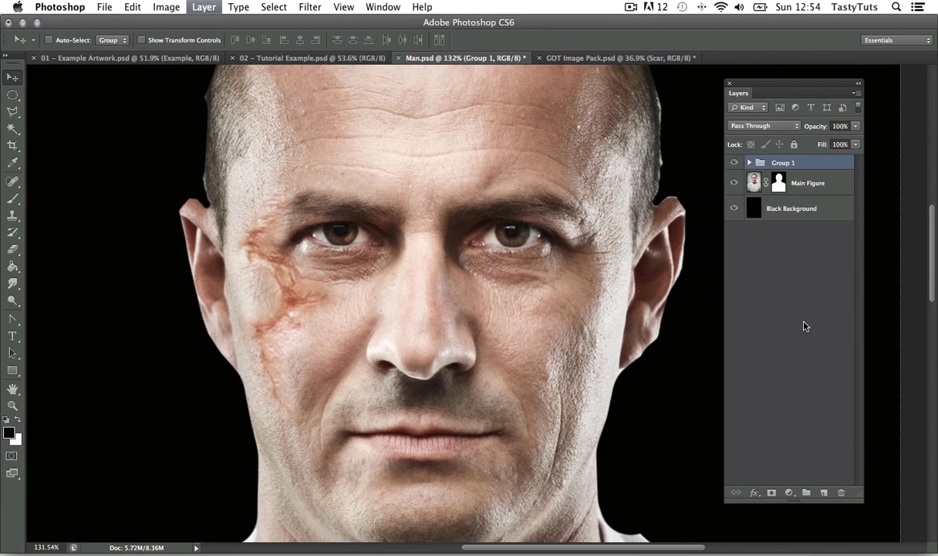
double_click(784, 163)
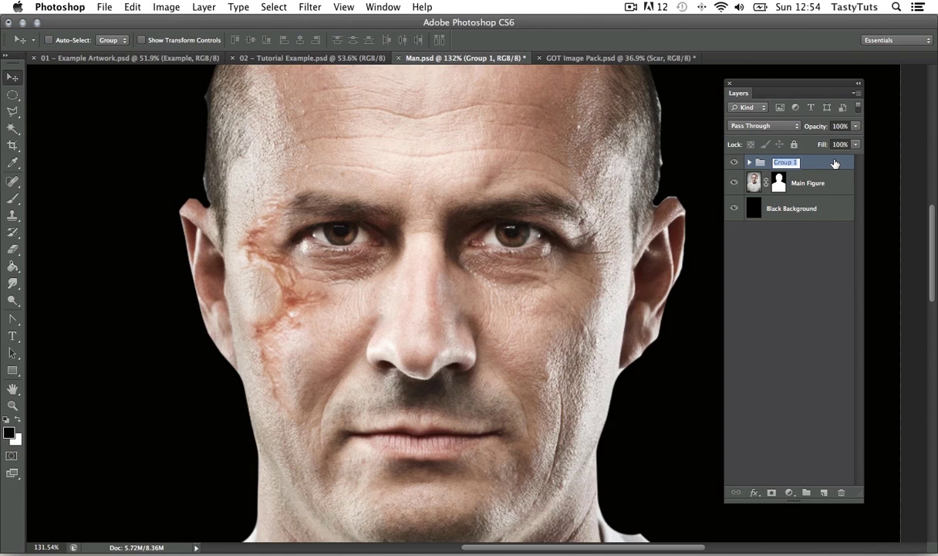
type("Scar 1")
key("Return")
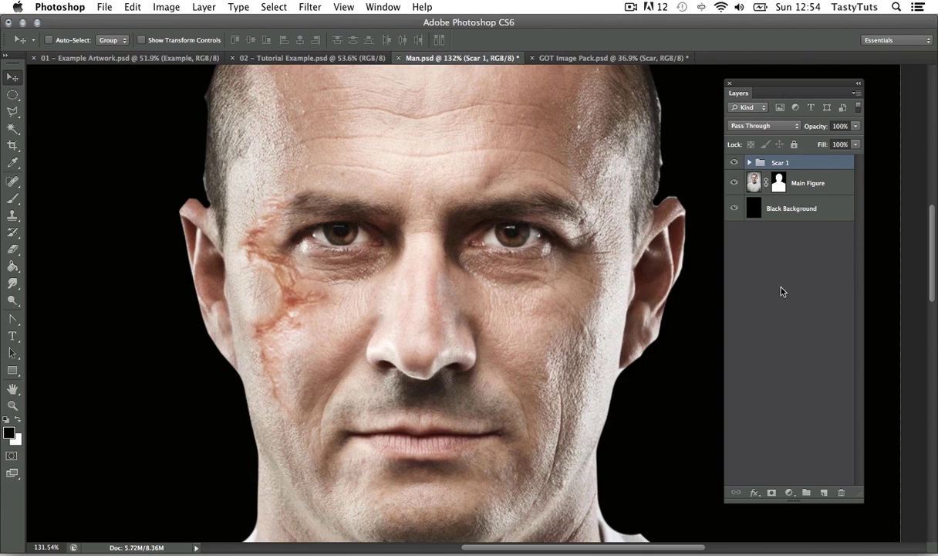
- Bring the large red scar from GOT Image Pack.psd into Man.psd, scaled to about 47% and rotated about -87° on the man's left cheek
left_click(575, 60)
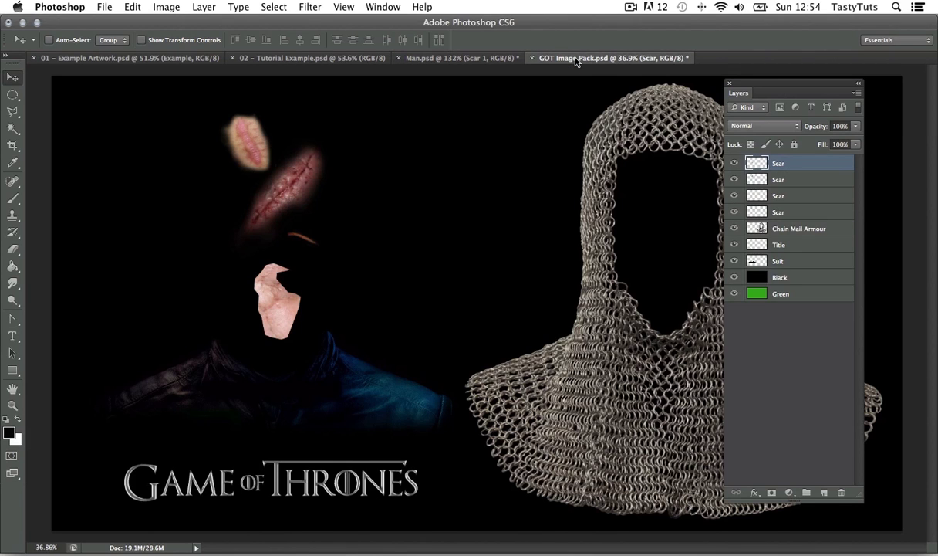
right_click(291, 190)
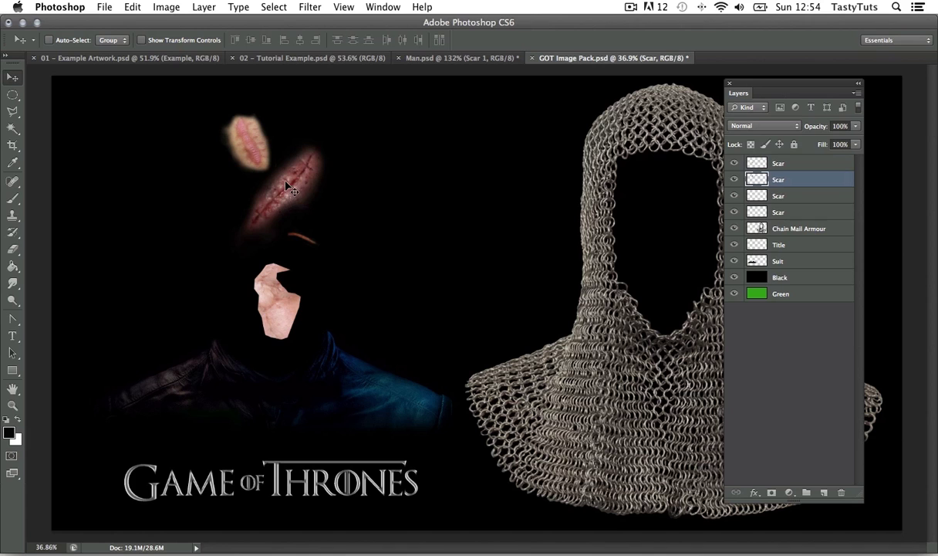
left_click_drag(302, 200, 516, 289)
key("ctrl+t")
left_click_drag(694, 150, 602, 266)
left_click_drag(613, 254, 700, 375)
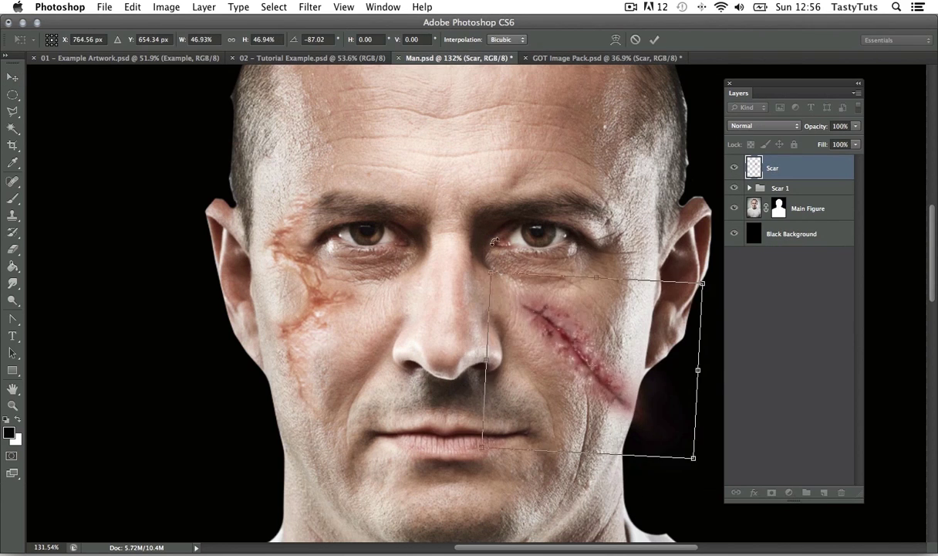
key("Return")
- Clip a Curves adjustment to the new Scar layer, raising its upper quarter point and lowering its lower quarter point for more contrast
left_click(789, 492)
left_click(806, 506)
key("alt+super+g")
left_click_drag(230, 282, 230, 271)
left_click_drag(167, 347, 166, 355)
- Add a Hue/Saturation adjustment directly above the new Scar layer, lowering its saturation and shifting its hue slightly toward orange
left_click(799, 194)
left_click(789, 492)
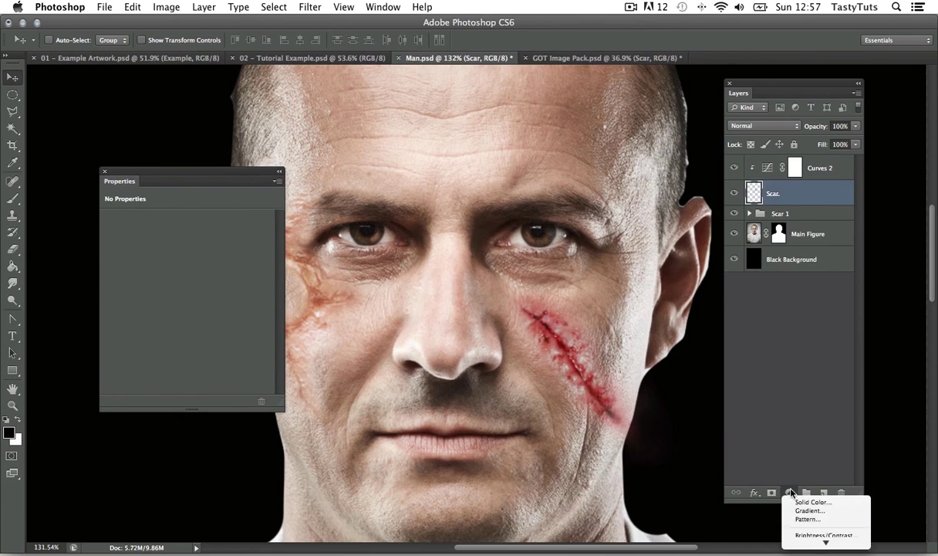
left_click(808, 516)
left_click_drag(188, 294, 153, 294)
left_click_drag(188, 267, 200, 268)
- Scale the scar on the man's left cheek down slightly
left_click(795, 219)
key("super+t")
left_click_drag(678, 468, 653, 441)
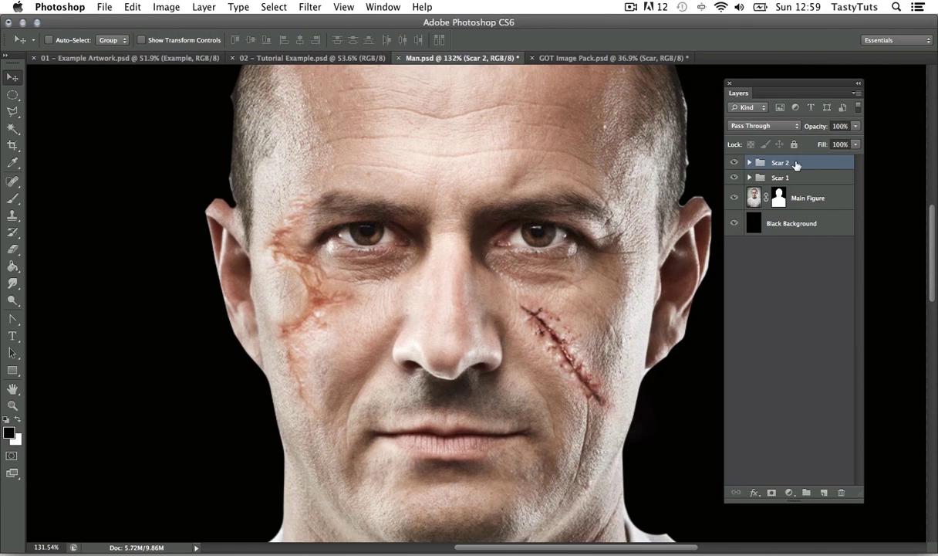
- Toggle the Scar 2 group's visibility to compare the face, and set the group's blend mode to Multiply
left_click(734, 162)
left_click(735, 163)
left_click(761, 127)
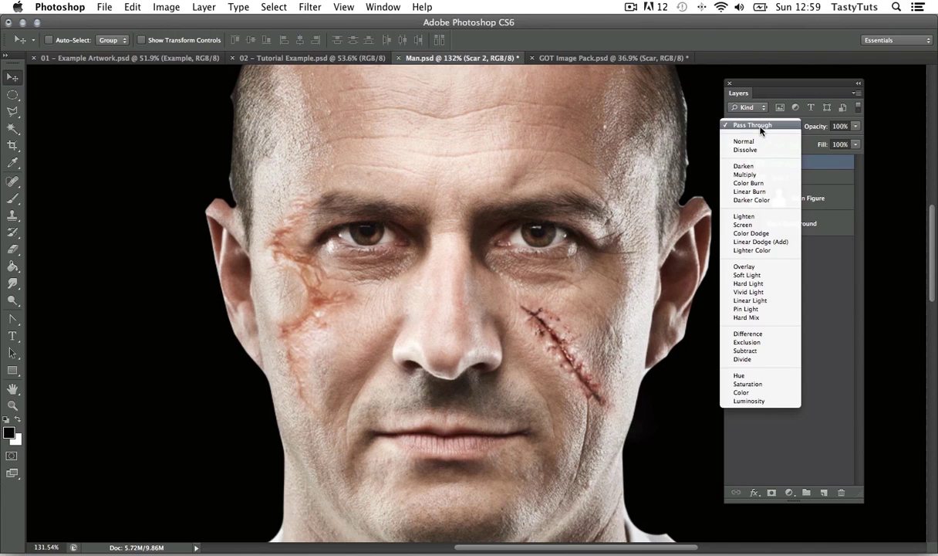
left_click(762, 176)
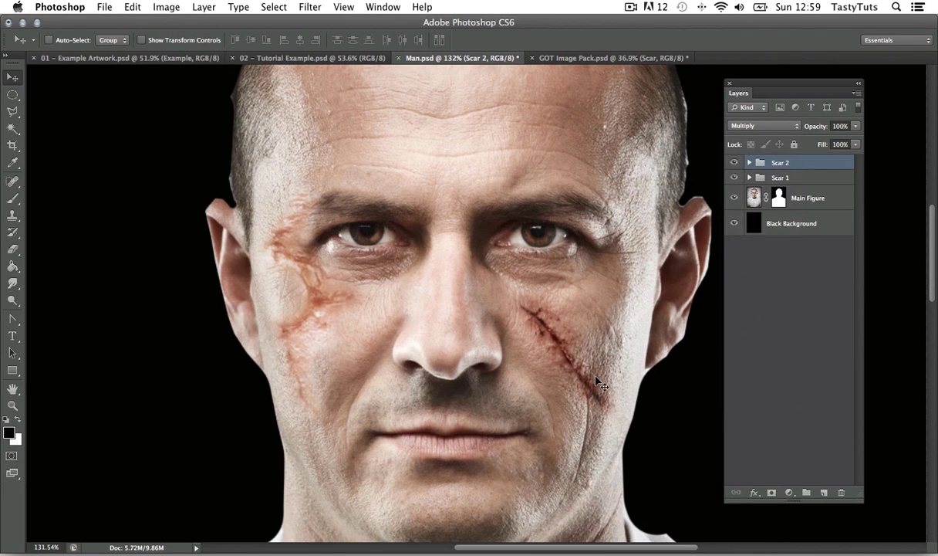
- Readjust Curves 2 in the Scar 2 group by slightly lowering the upper point and raising the midpoint to lighten the scar
left_click(749, 163)
double_click(779, 185)
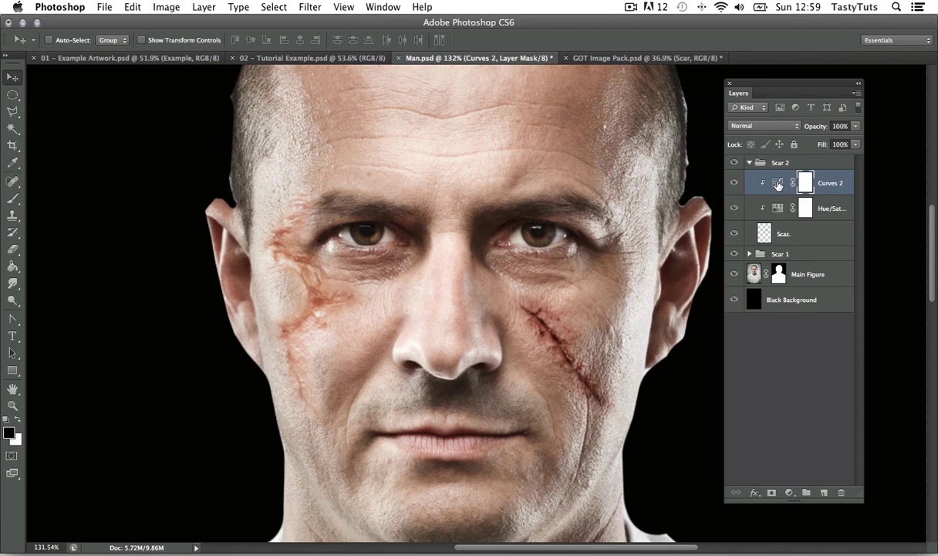
left_click_drag(229, 261, 230, 264)
mouse_move(195, 291)
left_mouse_down()
mouse_move(199, 275)
mouse_move(200, 283)
left_mouse_up()
left_click(105, 172)
left_click(752, 163)
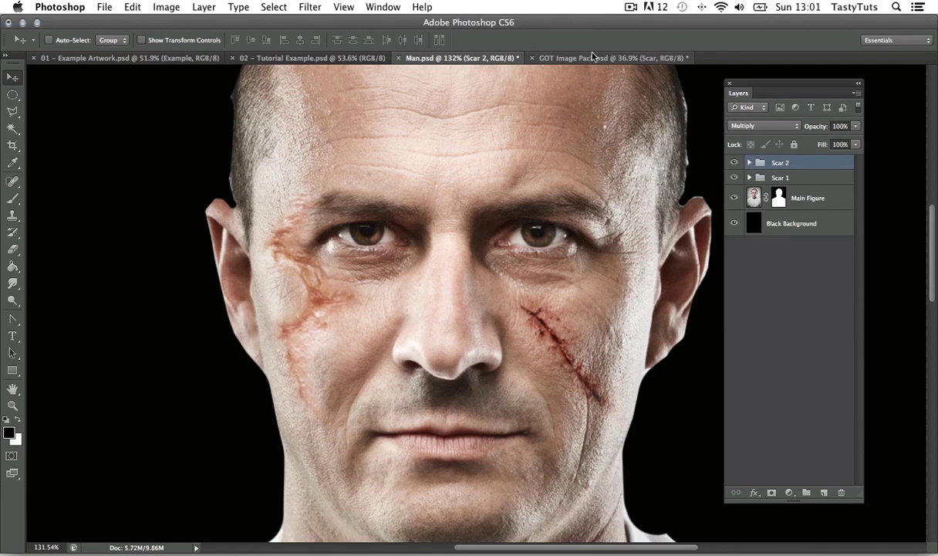
- Bring the thin orange scar from GOT Image Pack.psd into Man.psd, placing it on the forehead above the man's left eye
left_click(593, 57)
key("z")
left_click_drag(320, 238, 384, 226)
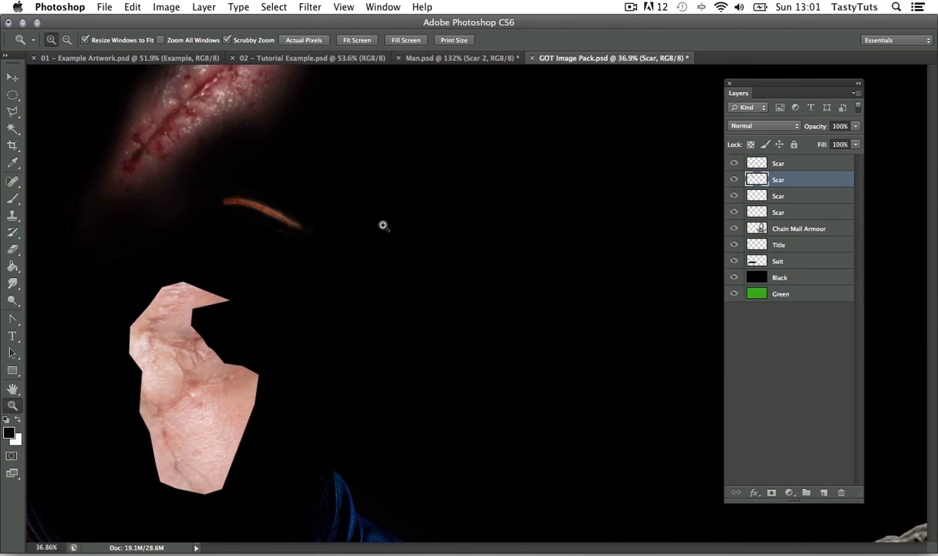
key("v")
right_click(265, 204)
left_click(275, 217)
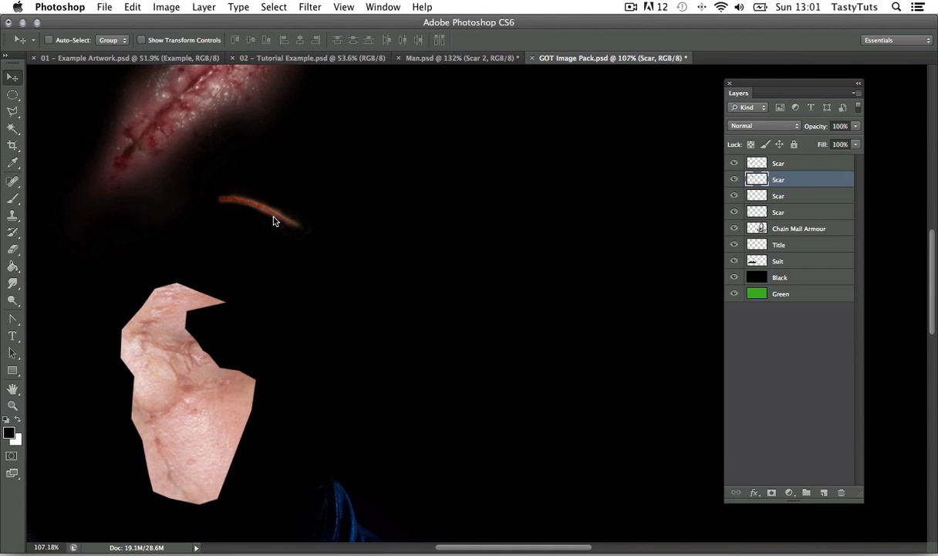
left_click_drag(274, 221, 587, 205)
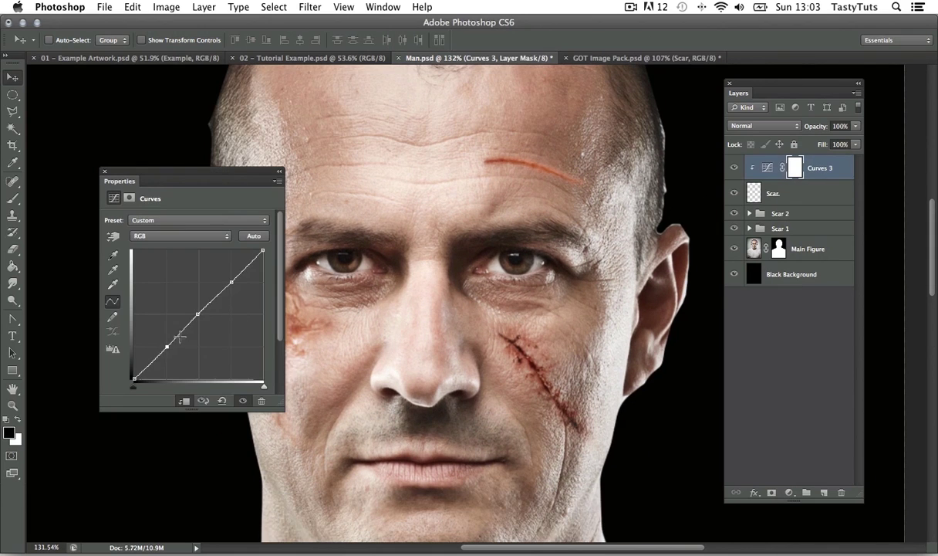
- Reshape the Curves 3 adjustment to match the thin forehead scar's tone to the surrounding skin
left_click_drag(232, 281, 232, 296)
left_click_drag(198, 313, 167, 370)
left_click_drag(232, 295, 189, 268)
- Clip a Hue/Saturation adjustment to the forehead scar, and gather the scar and its adjustments in a Multiply-blended group named Scar 3
left_click(788, 492)
left_click(816, 526)
left_click(184, 400)
left_click_drag(187, 320, 190, 321)
left_click(770, 196)
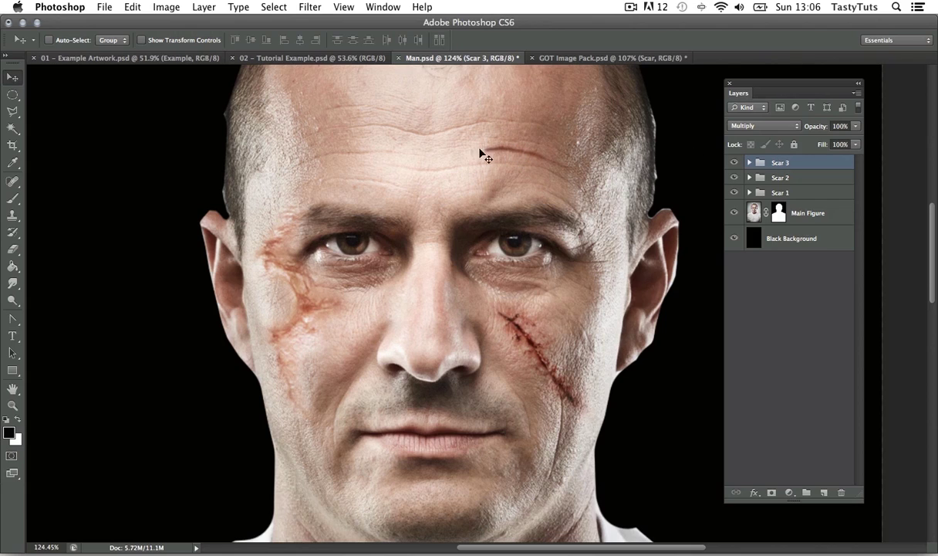
- Duplicate the Scar 3 group and place the copy across the side of the man's nose
key("z")
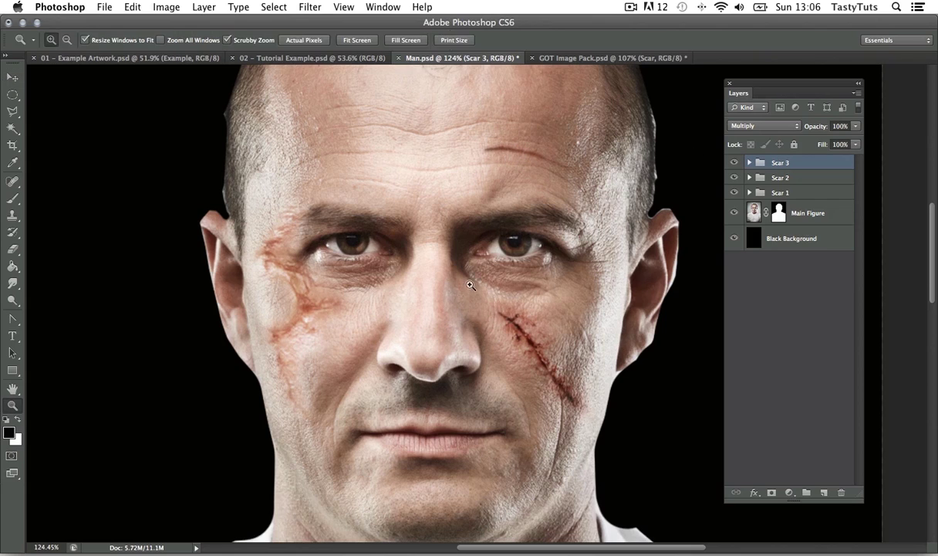
left_click_drag(468, 280, 519, 263)
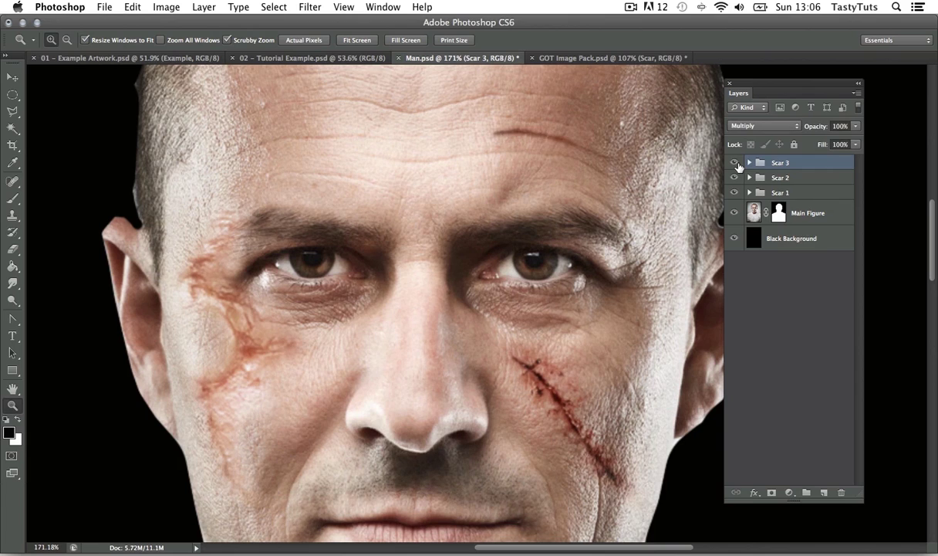
key("v")
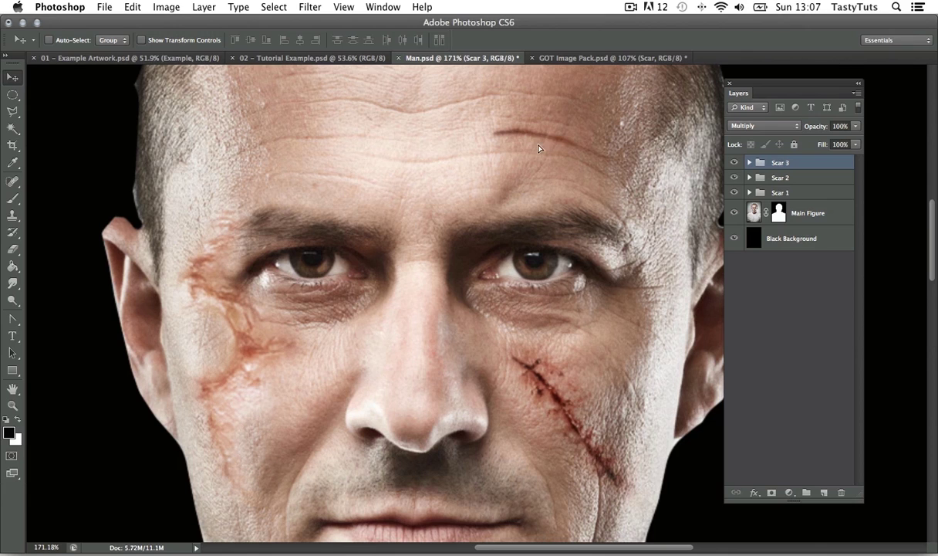
left_click_drag(543, 140, 460, 356)
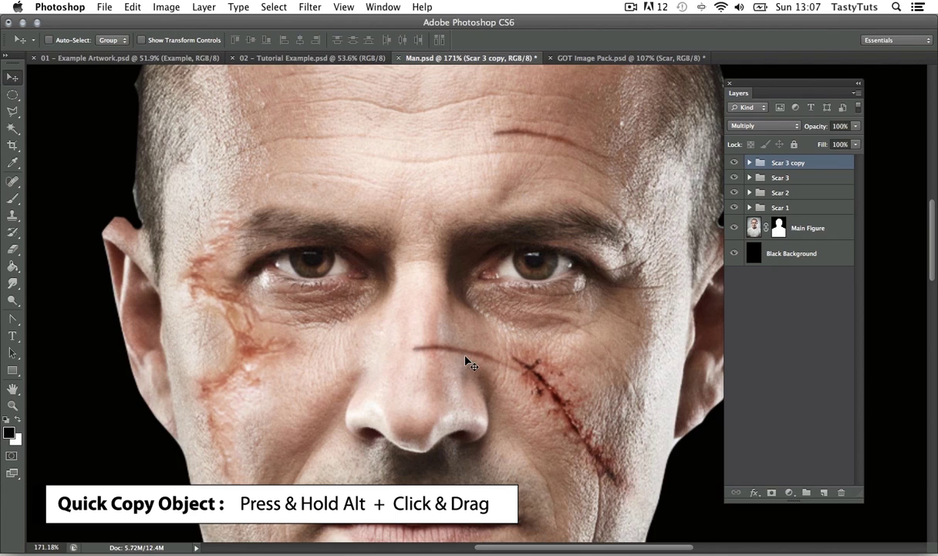
left_click(750, 163)
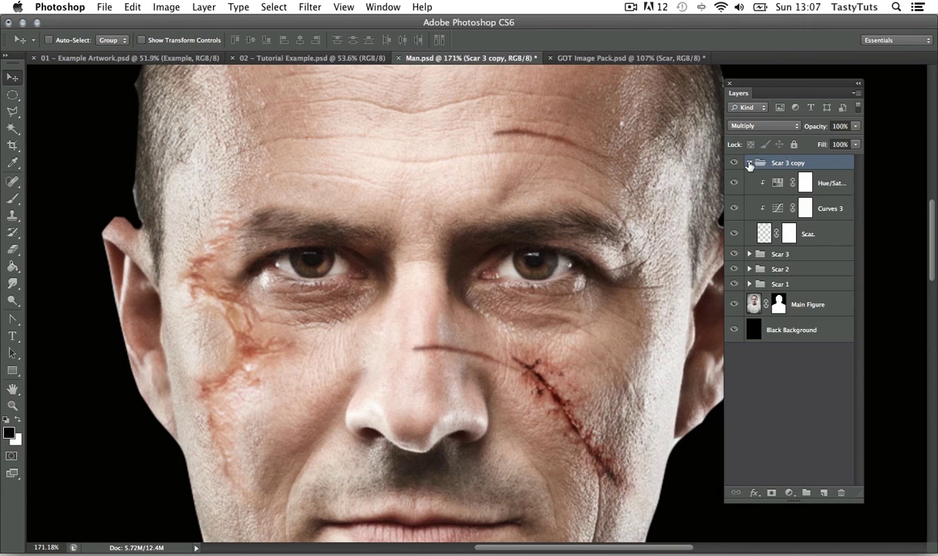
left_click(749, 163)
- Scale down the Scar 3 copy and position it as a small cut on the bridge of the nose
key("ctrl+t")
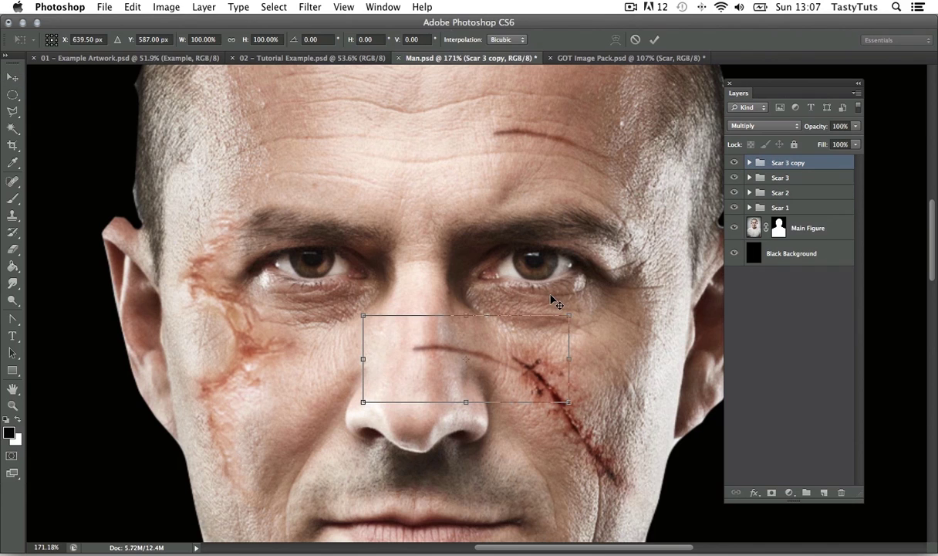
left_click_drag(559, 311, 469, 339)
key("Return")
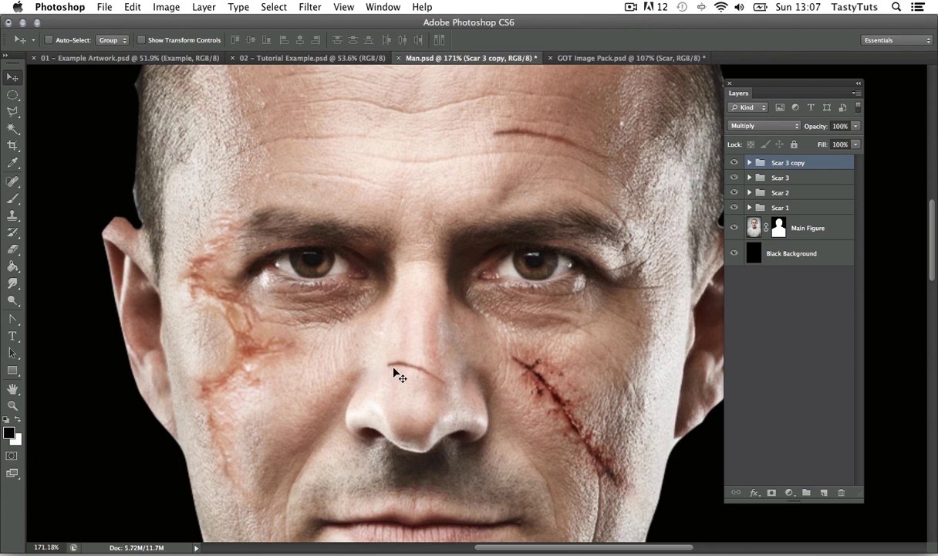
left_click_drag(395, 375, 503, 342)
- Raise the midpoint of Curves 3 in the Scar 3 copy group to lighten the nose scar
key("z")
key("v")
key("z")
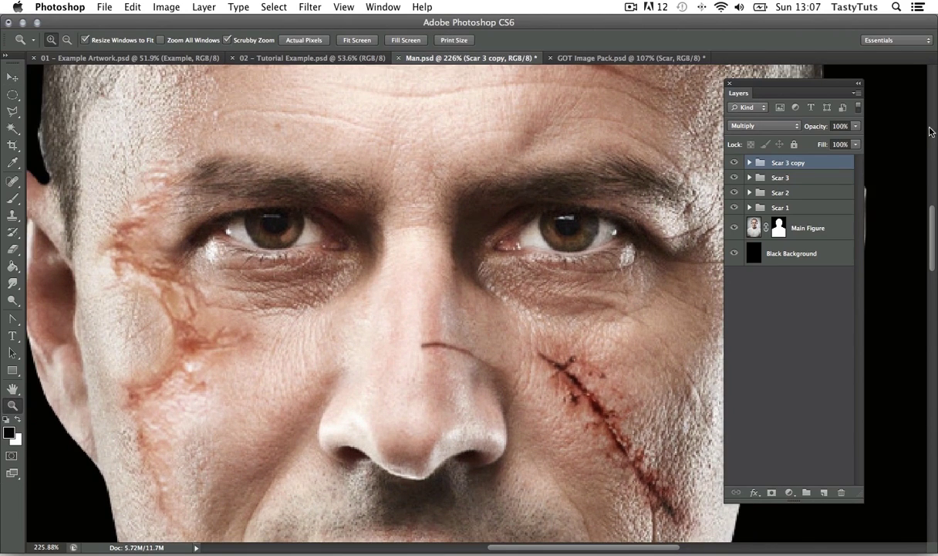
left_click(749, 162)
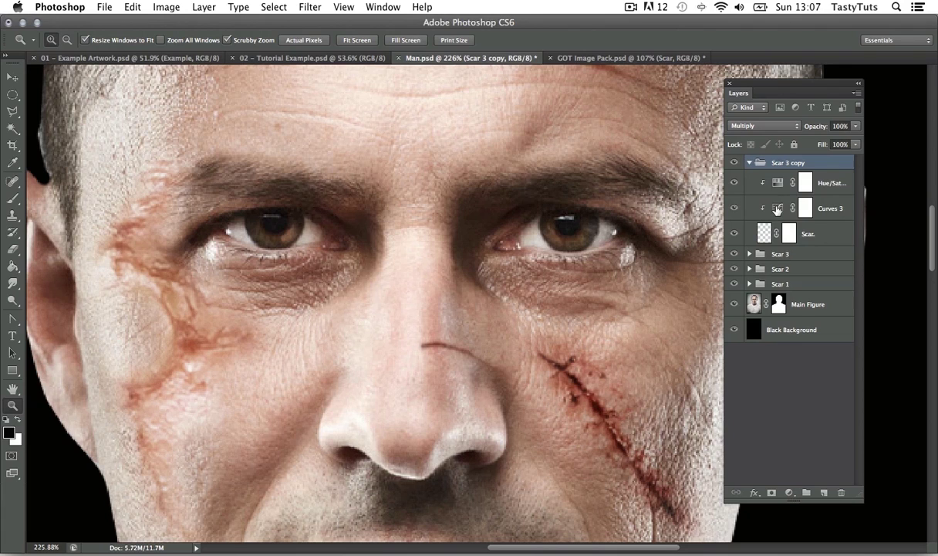
double_click(778, 210)
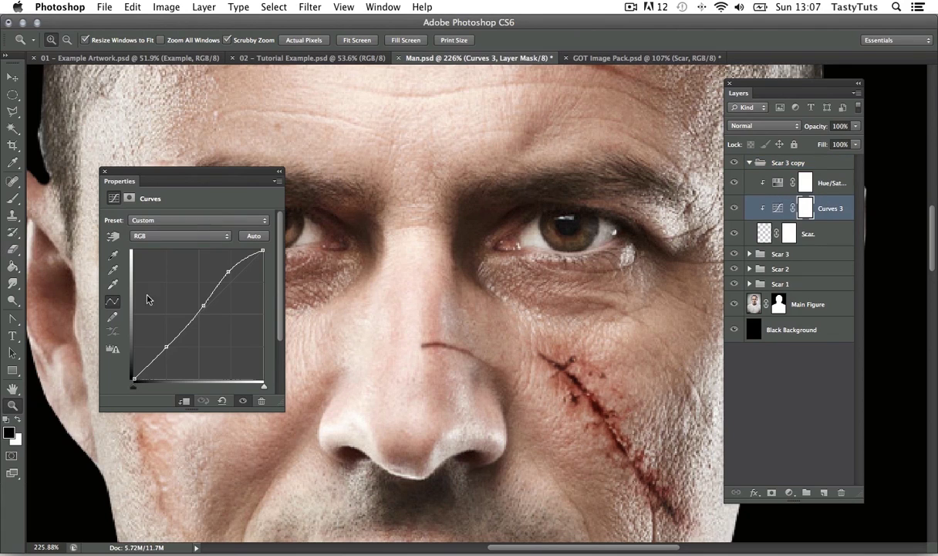
left_click_drag(200, 304, 201, 277)
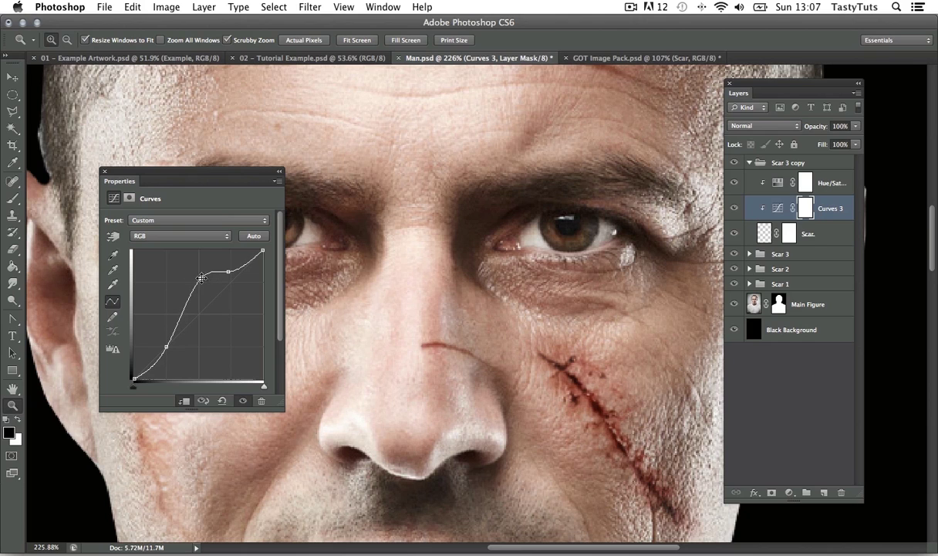
left_click(105, 172)
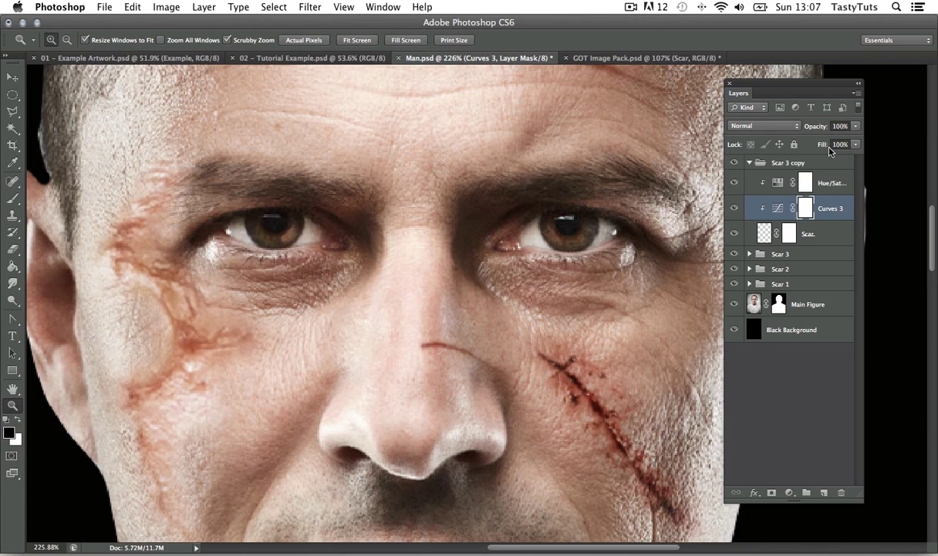
left_click(749, 162)
key("v")
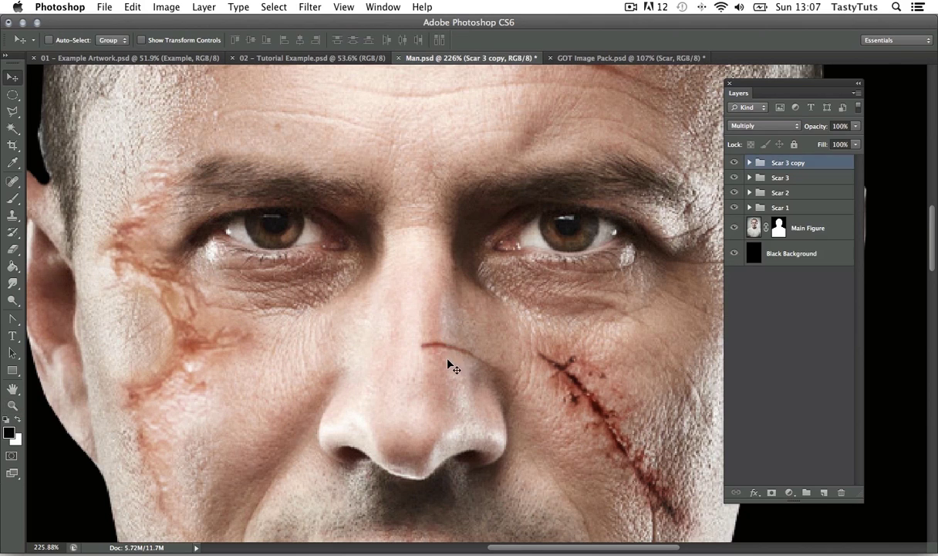
- Duplicate the nose scar just above the first one and shrink the duplicate with Free Transform
left_click_drag(429, 345, 432, 324, "alt")
key("ctrl+t")
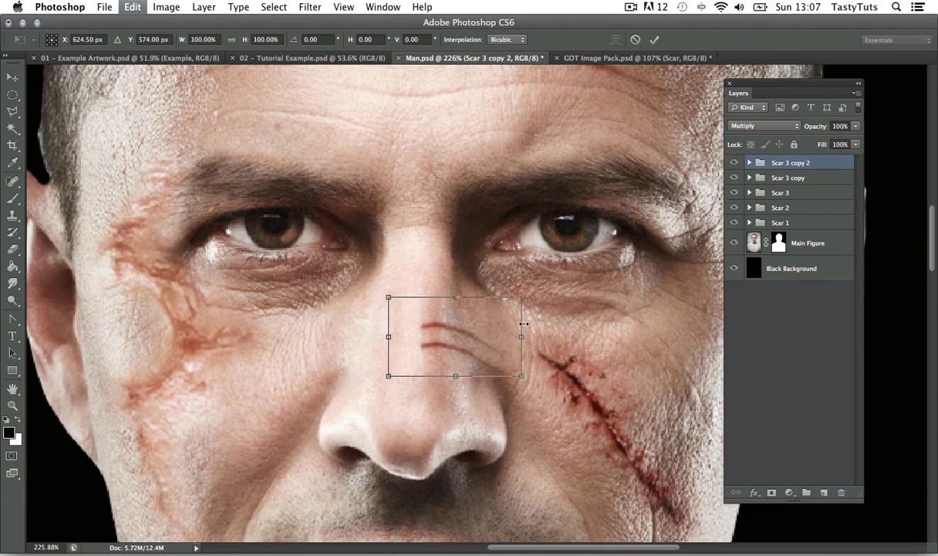
left_click_drag(513, 309, 522, 345)
left_click_drag(413, 277, 446, 311)
key("Return")
- Nudge the second nose scar left and down so it sits close to the first nose scar
key("z")
key("v")
key("Left")
key("Left")
key("Left")
key("Left")
key("Left")
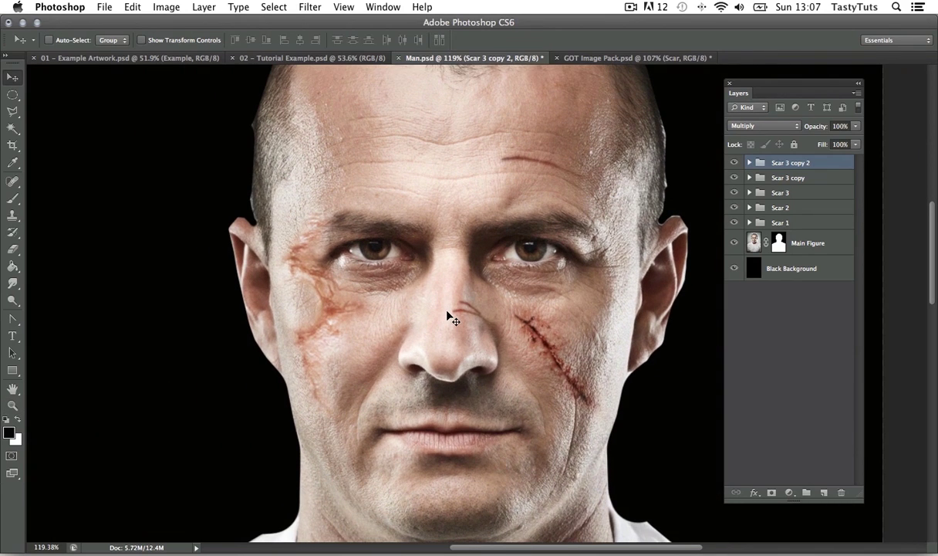
key("Down")
key("Down")
key("Down")
key("Down")
key("Left")
- Group all the scar groups from Scar 3 copy 2 to Scar 1 and name the new group Scars
left_click_drag(521, 256, 460, 262)
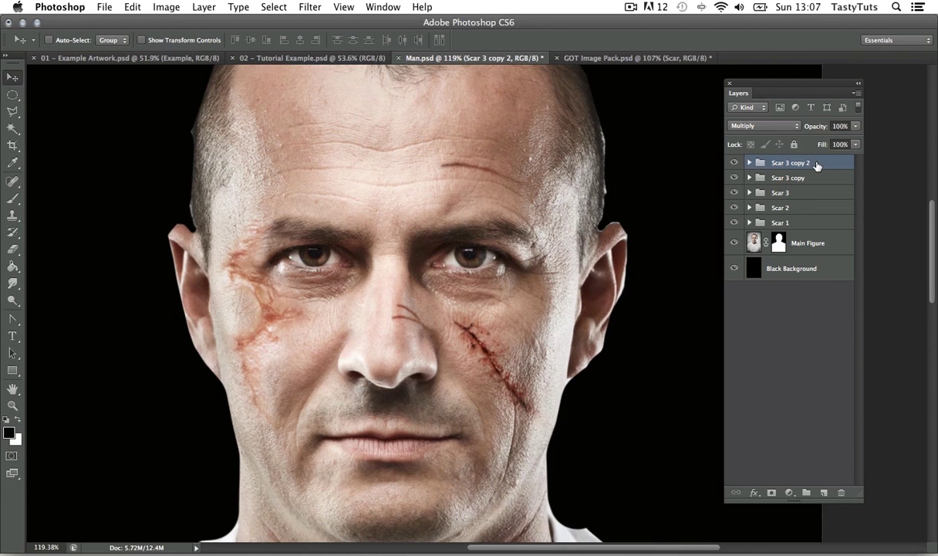
left_click(805, 223, "shift")
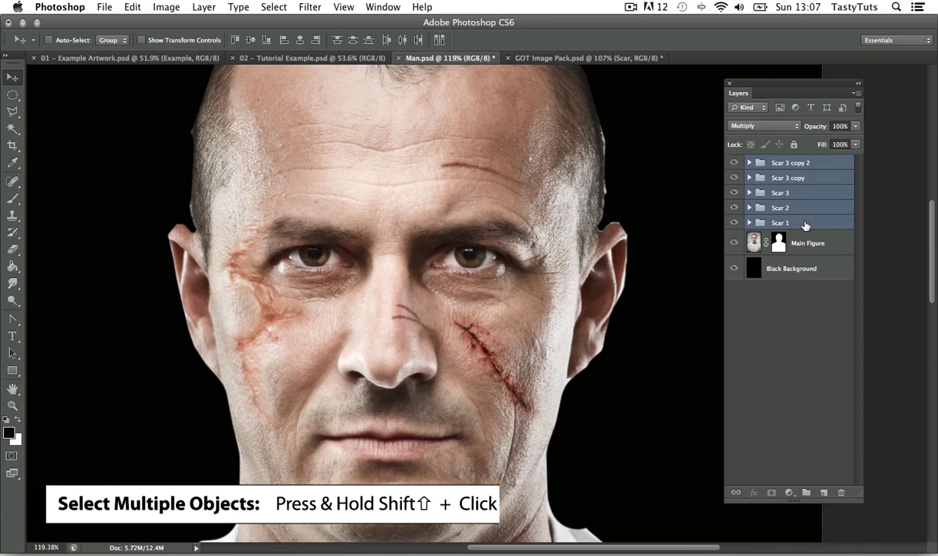
key("super+g")
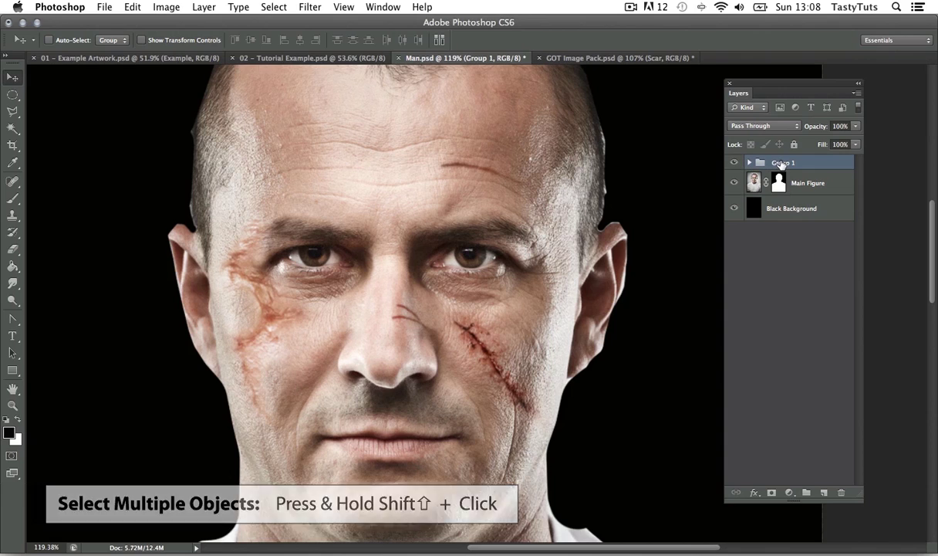
double_click(781, 162)
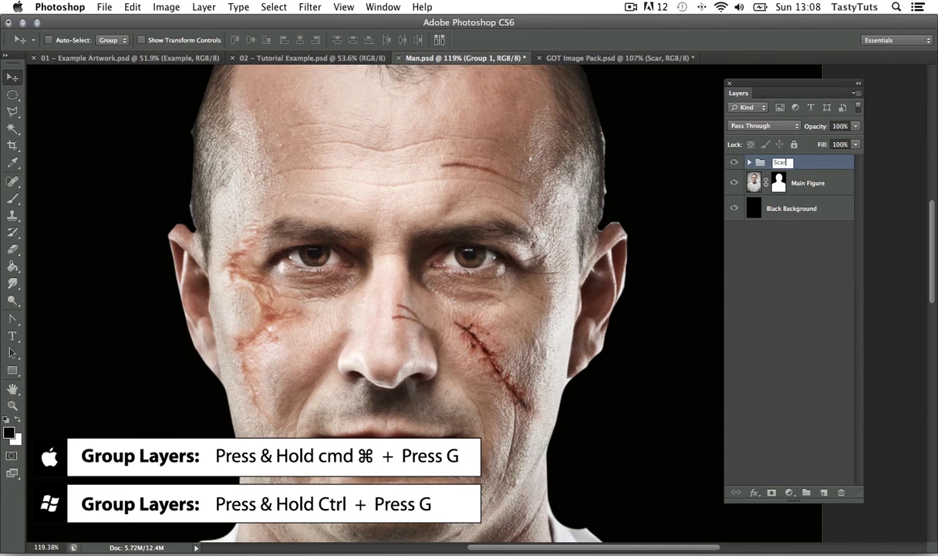
key("Return")
- Toggle the Scars group's visibility to compare the face with and without the scars
left_click(735, 162)
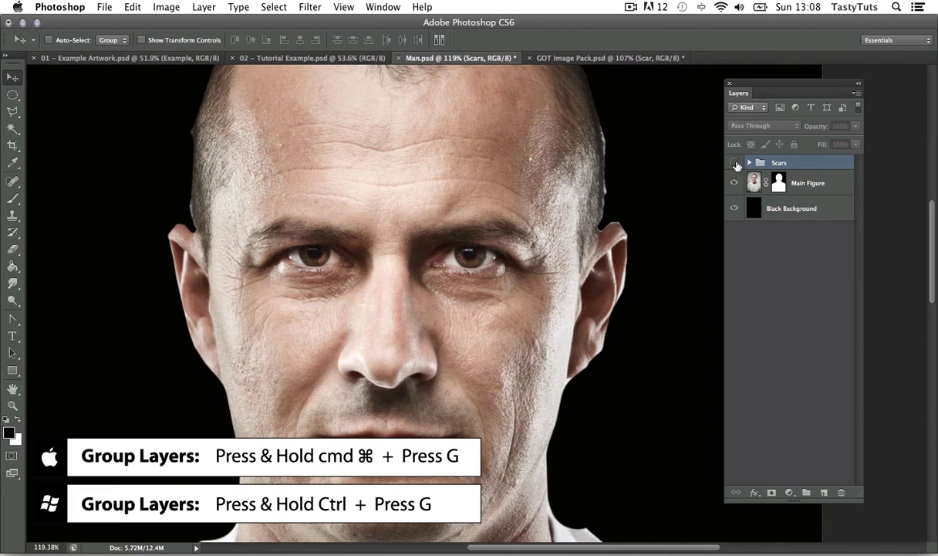
left_click(734, 162)
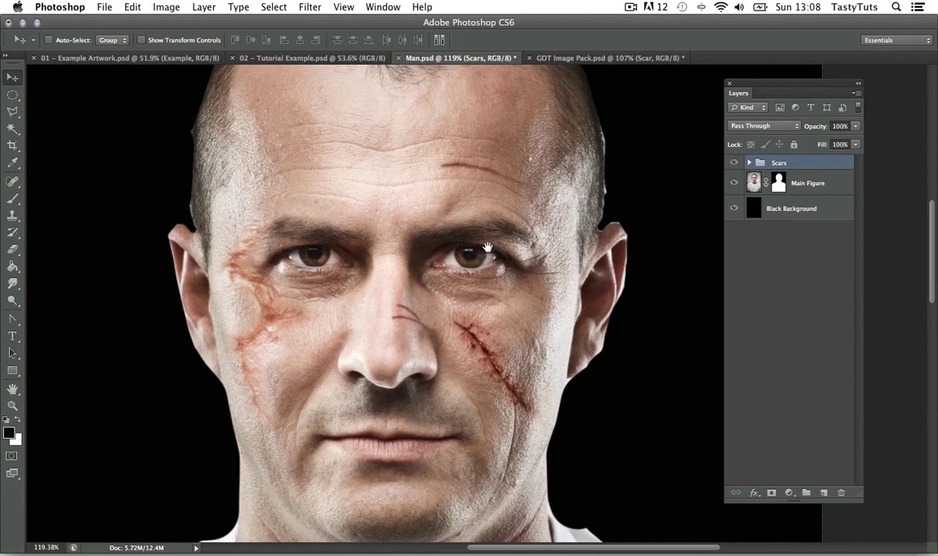
left_click_drag(484, 248, 527, 240)
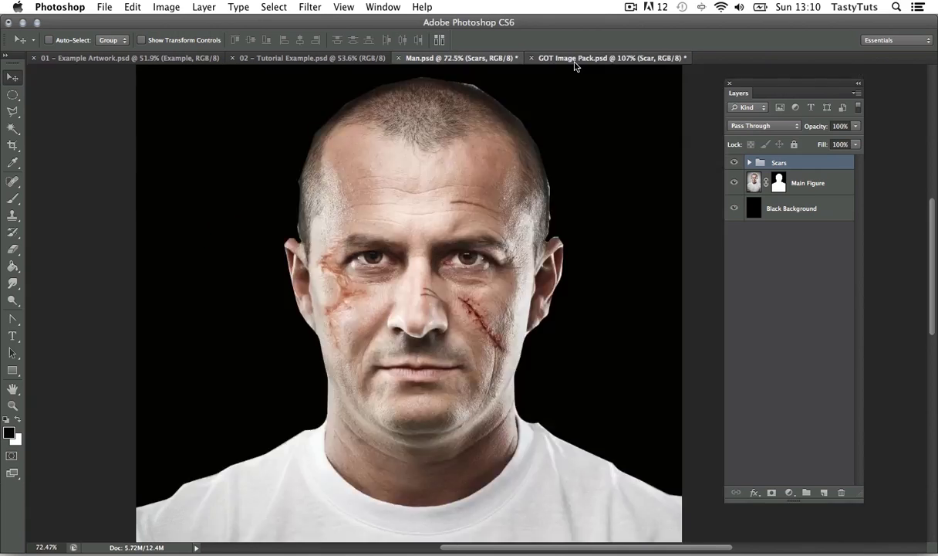
- Bring the Chain Mail Armour layer from GOT Image Pack.psd into Man.psd, placing its opening over the man's face
left_click(576, 59)
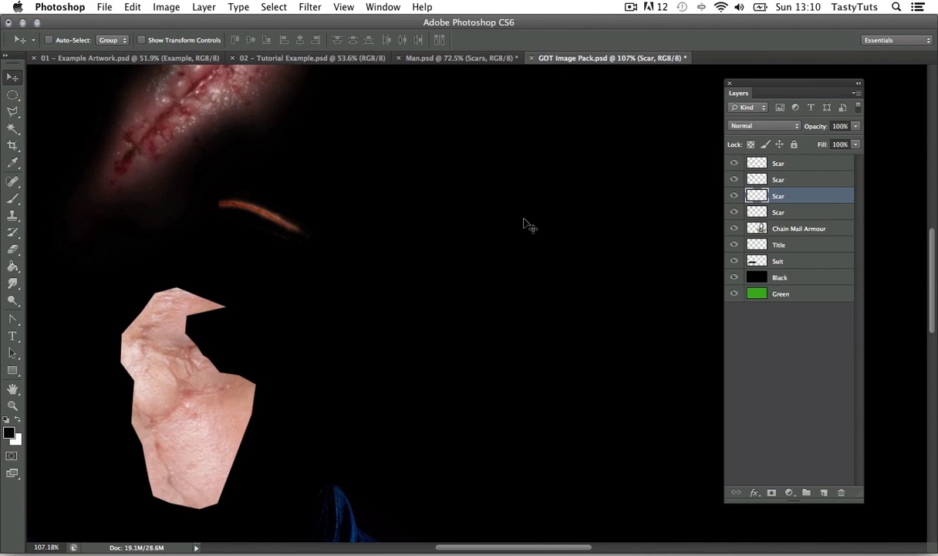
key("z")
left_click_drag(526, 224, 553, 257)
key("v")
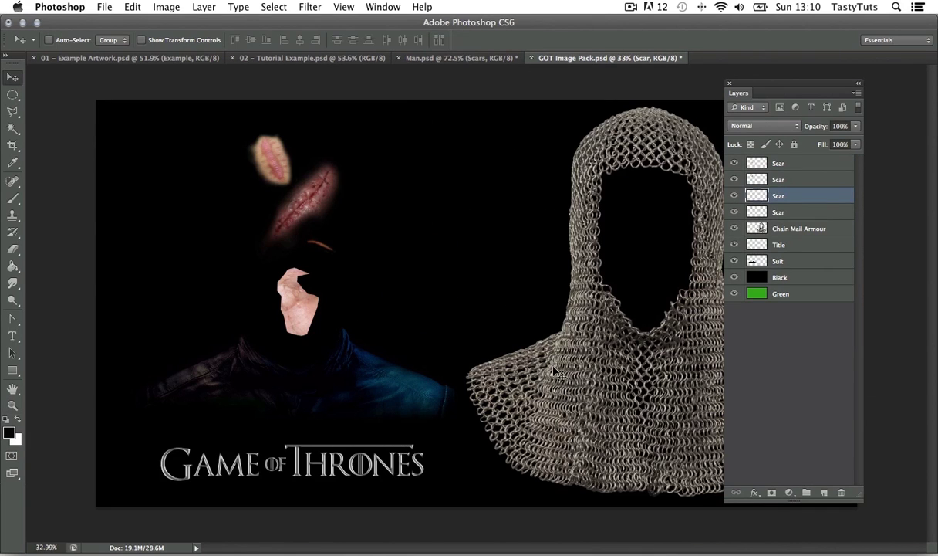
right_click(570, 369)
left_click(572, 373)
left_click_drag(555, 209, 419, 257)
key("z")
left_click_drag(553, 255, 538, 235)
key("v")
left_click_drag(553, 301, 500, 283)
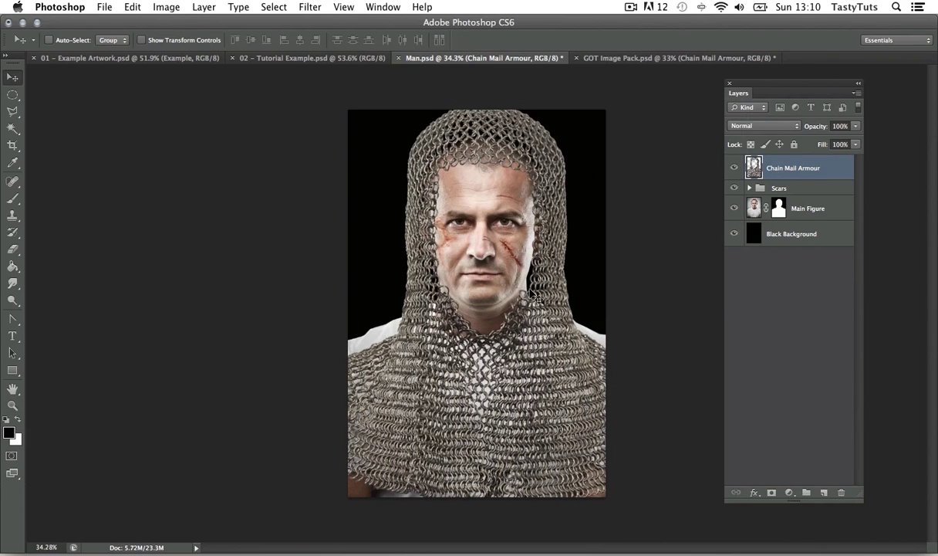
- Scale the chain mail proportionally to about 82% and reposition it around the man's face
key("ctrl+t")
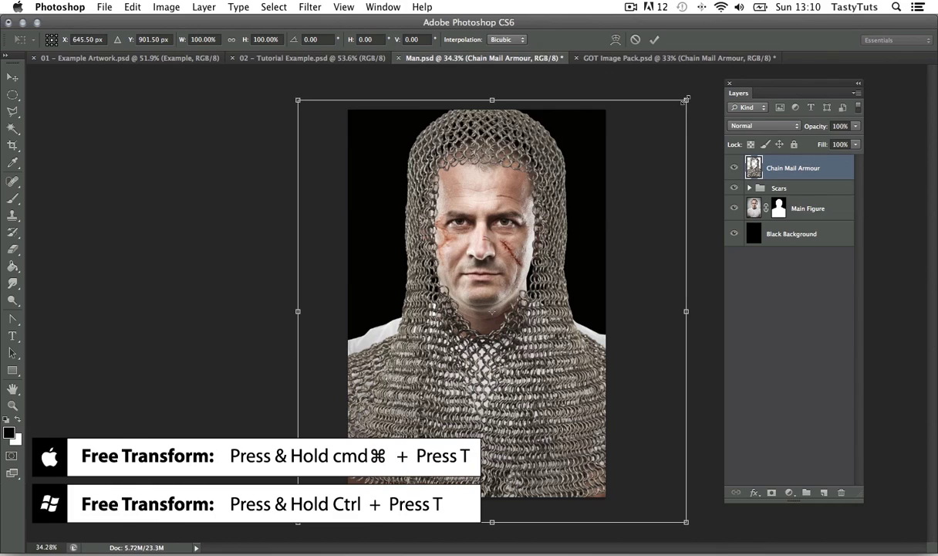
left_click_drag(686, 99, 652, 119)
left_click_drag(567, 166, 570, 179)
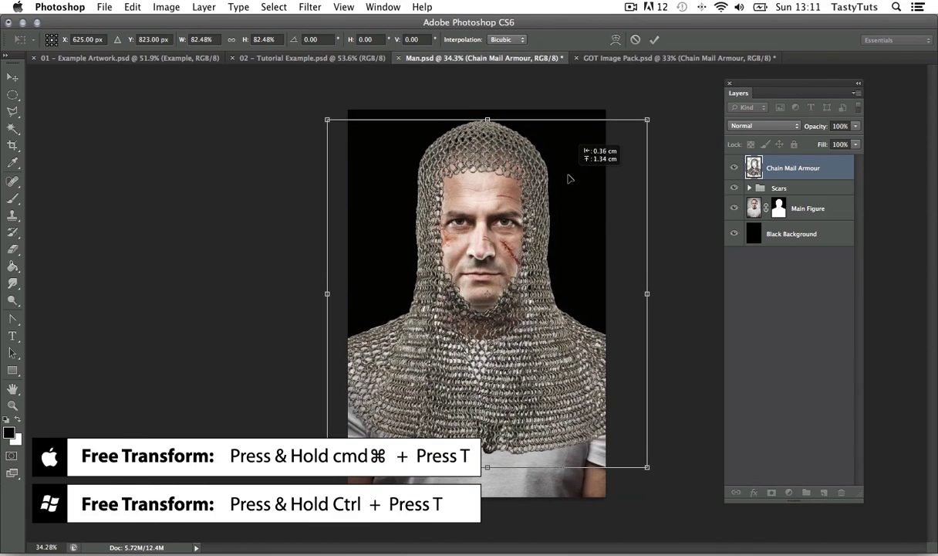
key("Return")
- Scale the chain mail down slightly more so the hood fits tighter around the head
mouse_move(549, 224)
left_mouse_down()
mouse_move(572, 231)
mouse_move(556, 235)
left_mouse_up()
key("super+t")
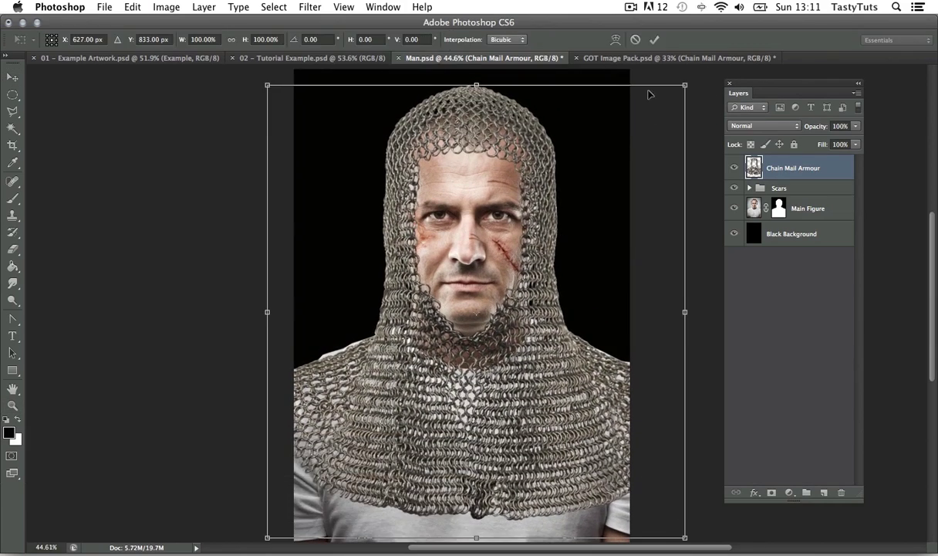
left_click_drag(685, 85, 677, 92)
key("Return")
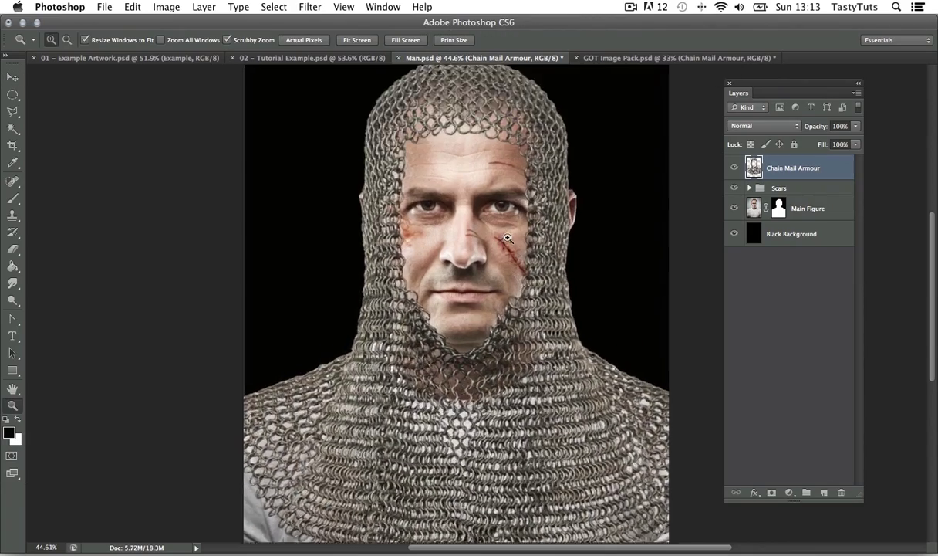
- Paint both ears out on the Main Figure layer mask with a size 60 black brush at 50% opacity
left_click(528, 224)
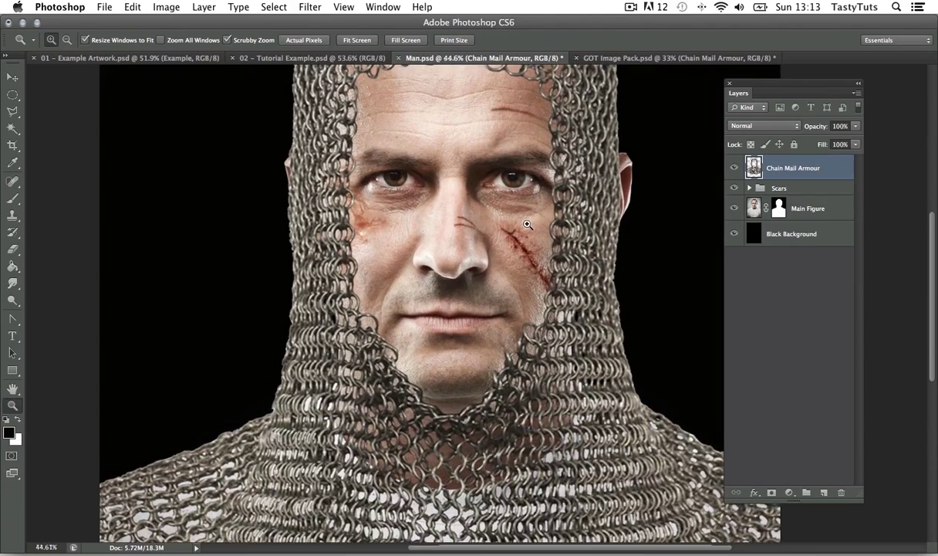
left_click(527, 224)
key("v")
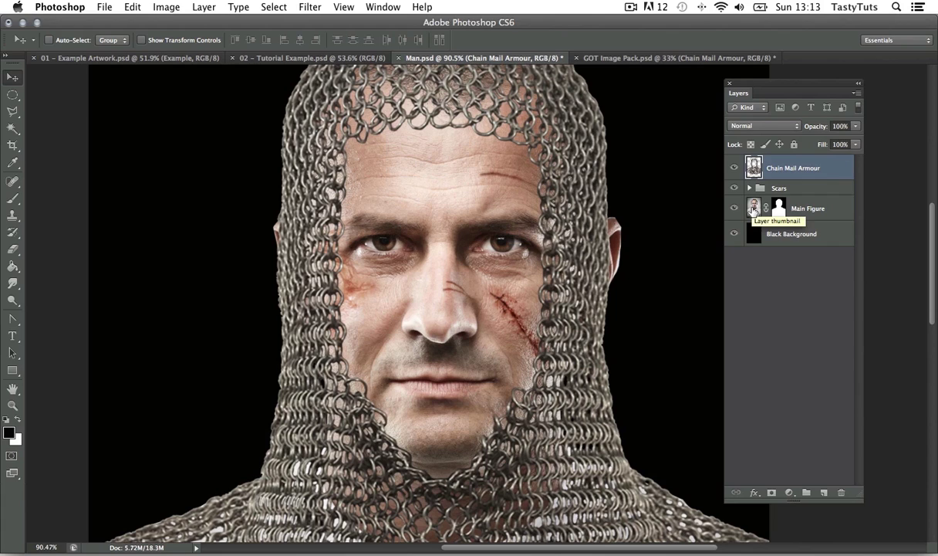
left_click(777, 208)
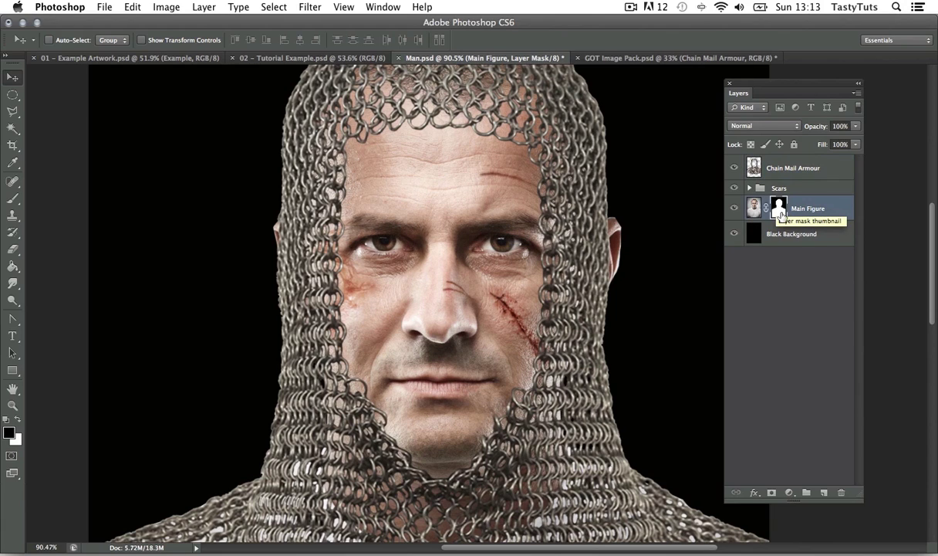
key("b")
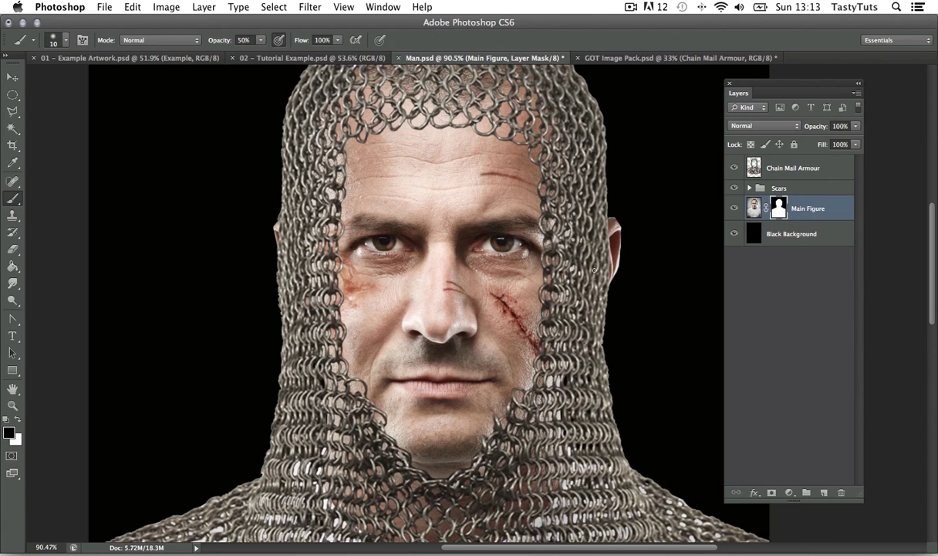
key("bracketright")
key("bracketright")
key("bracketright")
left_click_drag(622, 224, 609, 302)
mouse_move(264, 260)
left_mouse_down()
mouse_move(263, 237)
mouse_move(270, 243)
mouse_move(284, 223)
left_mouse_up()
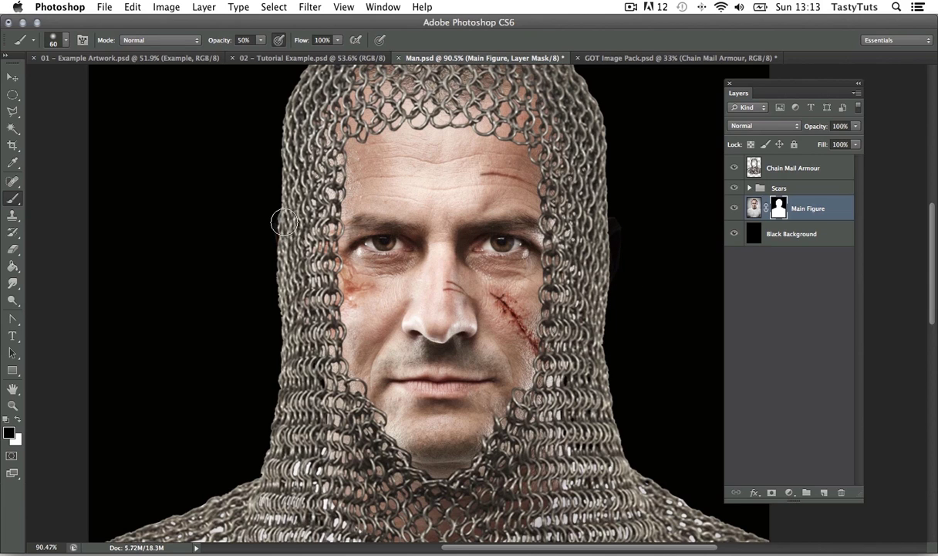
- Add a new layer named Shadows directly above the Scars group
key("z")
left_click_drag(556, 273, 536, 287)
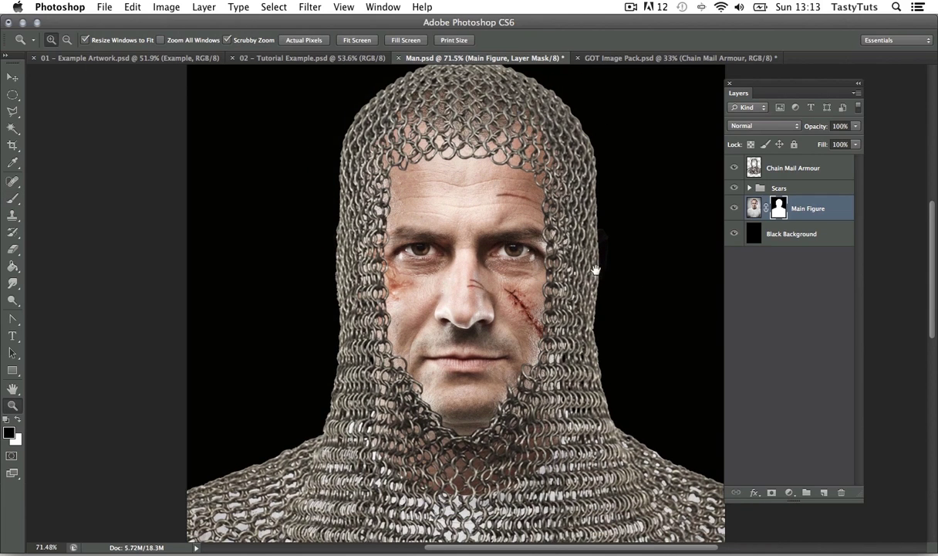
left_click_drag(596, 270, 550, 287)
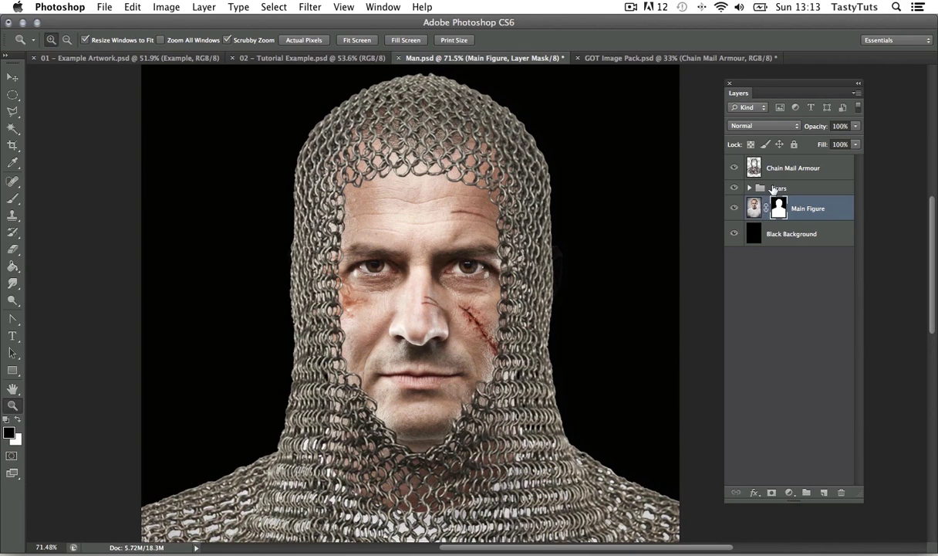
left_click(764, 189)
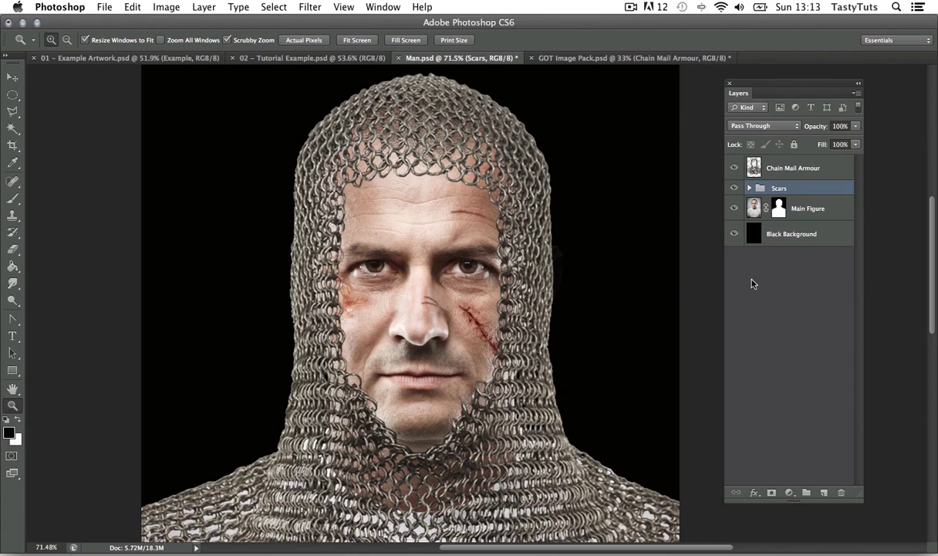
key("super+shift+n")
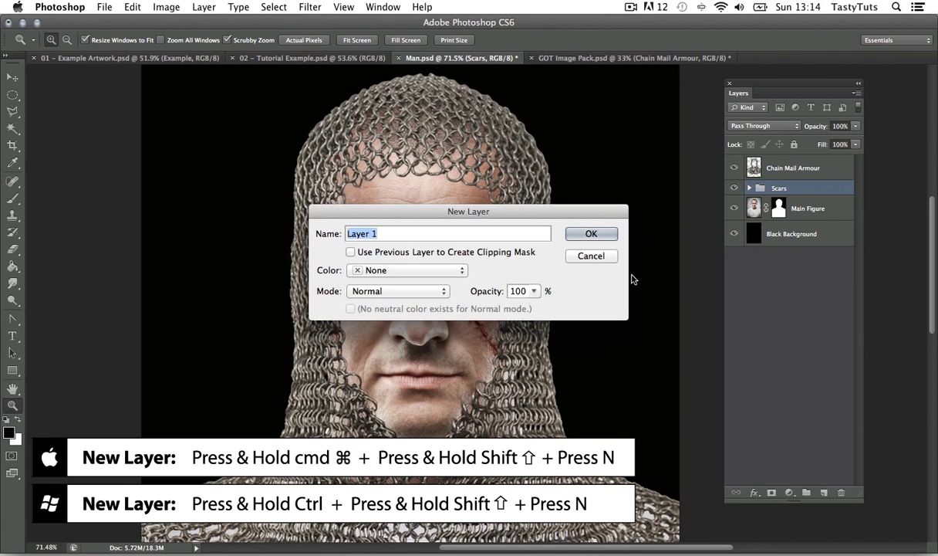
type("Shadows")
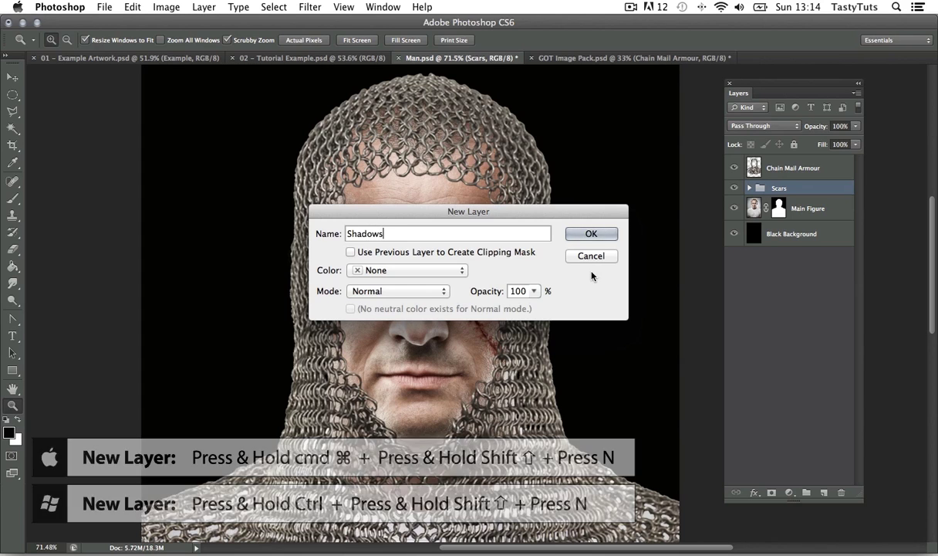
left_click(590, 233)
- Paint soft black shading on the Shadows layer behind the chain mail, using a 40% opacity brush enlarged to 300 for the chest and shoulders
left_click_drag(521, 372, 533, 311)
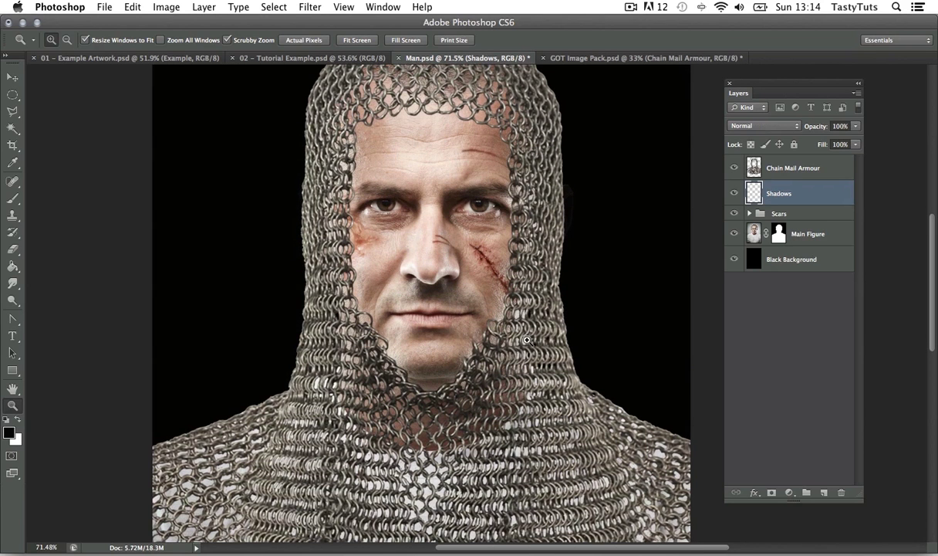
key("b")
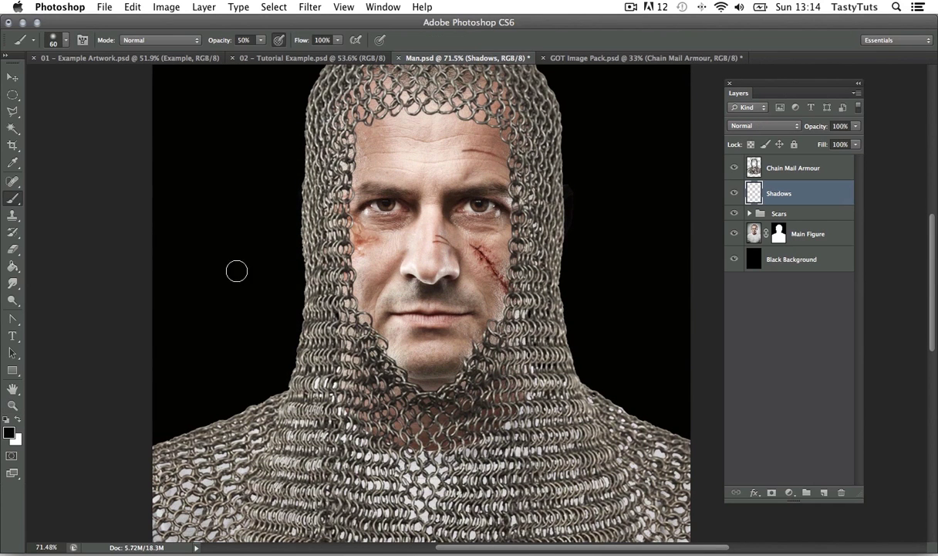
left_click(242, 40)
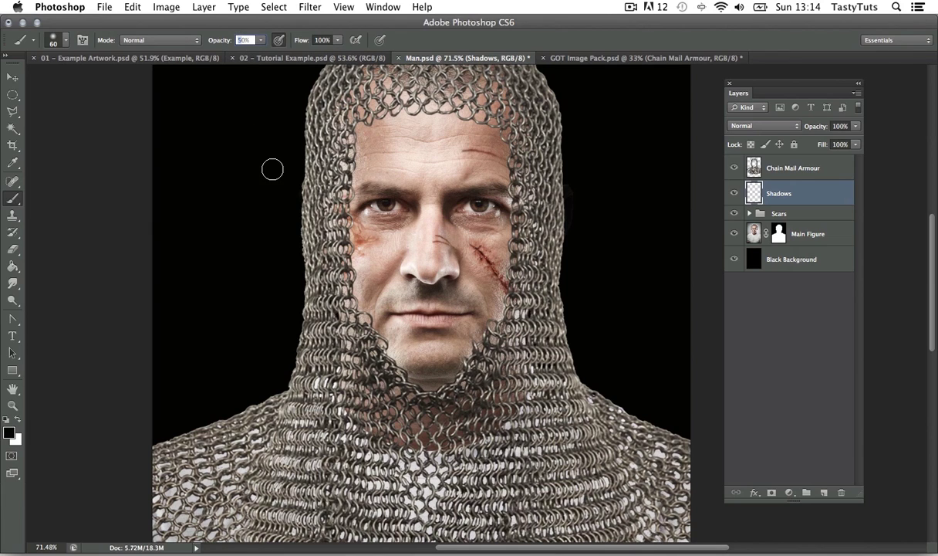
type("40")
key("Return")
key("bracketright")
key("bracketright")
key("bracketright")
key("bracketright")
key("bracketright")
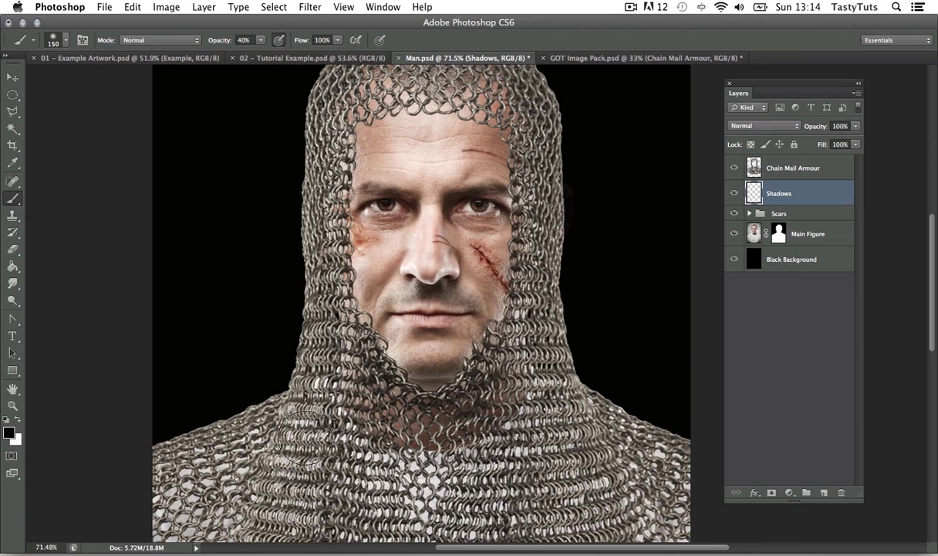
key("z")
left_click_drag(357, 431, 340, 413)
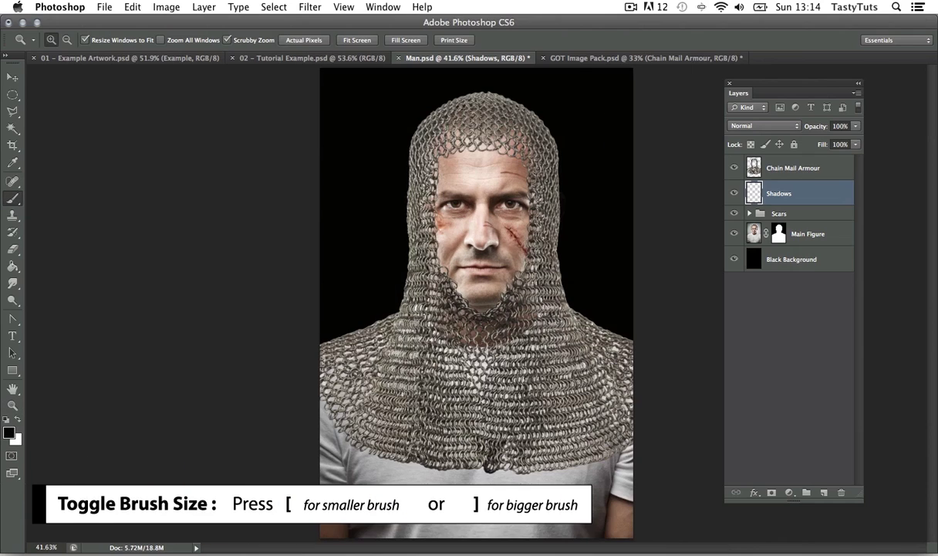
key("b")
left_click(557, 371)
left_click(379, 382)
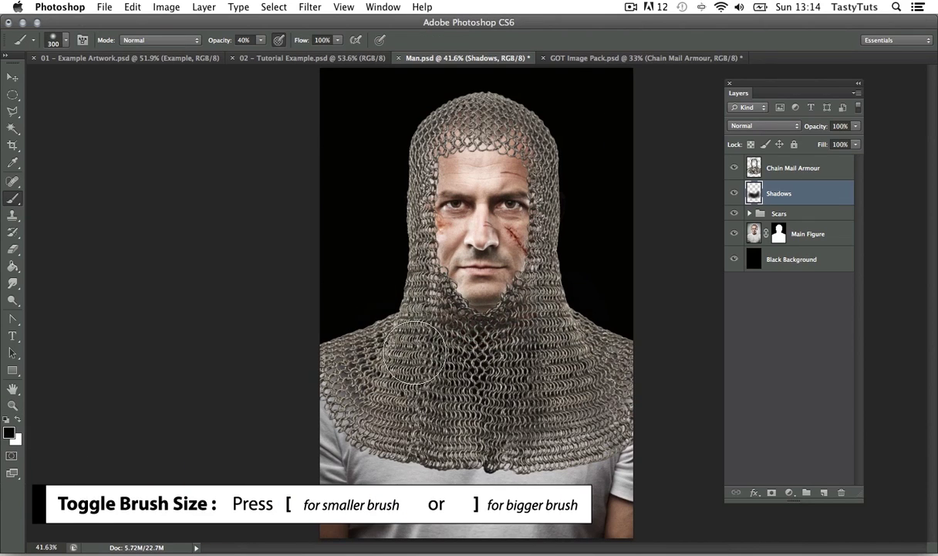
left_click_drag(520, 355, 590, 316)
key("bracketleft")
key("bracketleft")
left_click_drag(347, 275, 320, 415)
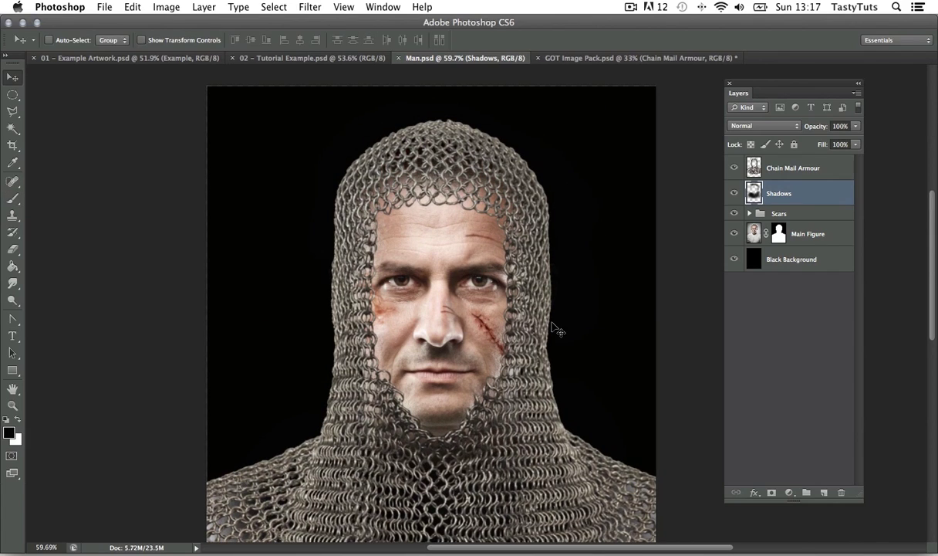
- Add an Outer Glow to the Chain Mail Armour layer with Normal blend mode and black as the glow colour
key("z")
left_click_drag(520, 332, 544, 330)
left_click_drag(462, 239, 495, 269)
key("v")
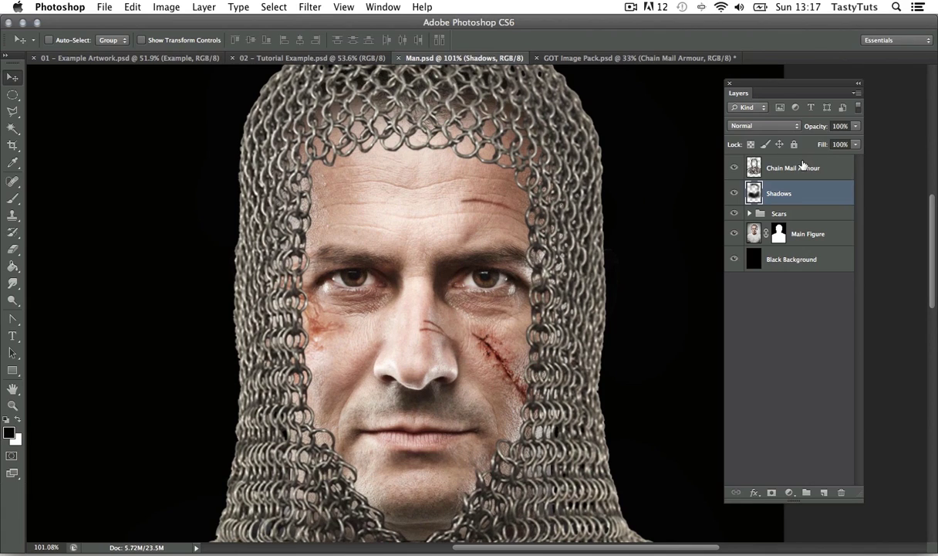
left_click(803, 166)
left_click(734, 170)
left_click(734, 169)
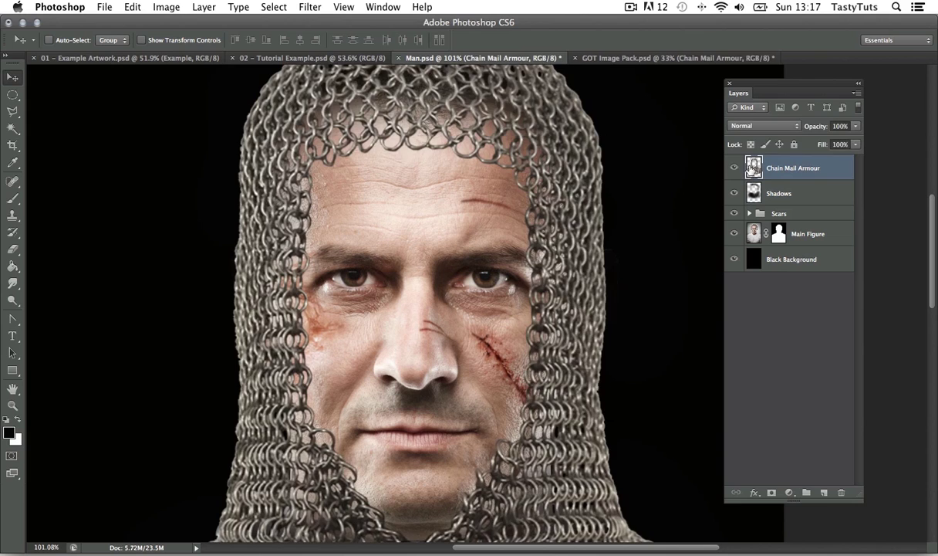
double_click(756, 169)
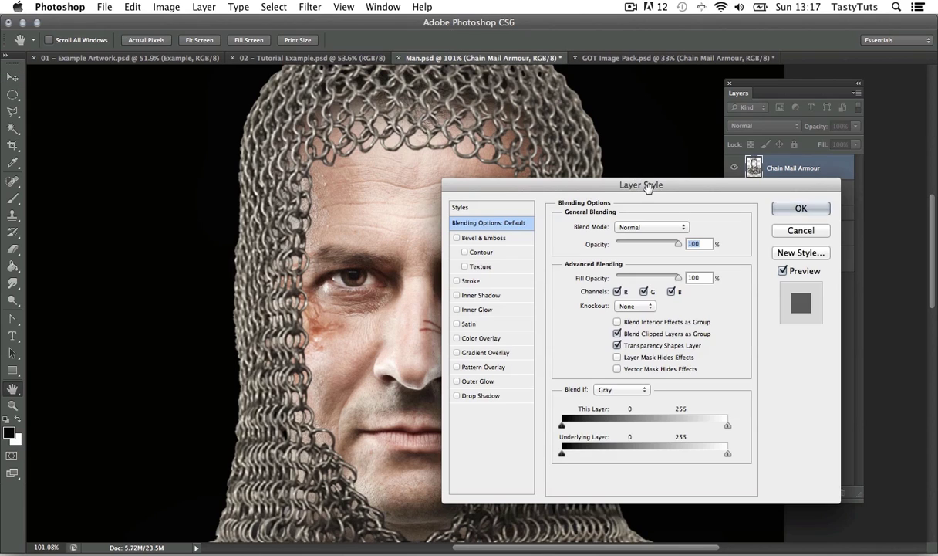
left_click_drag(649, 185, 264, 204)
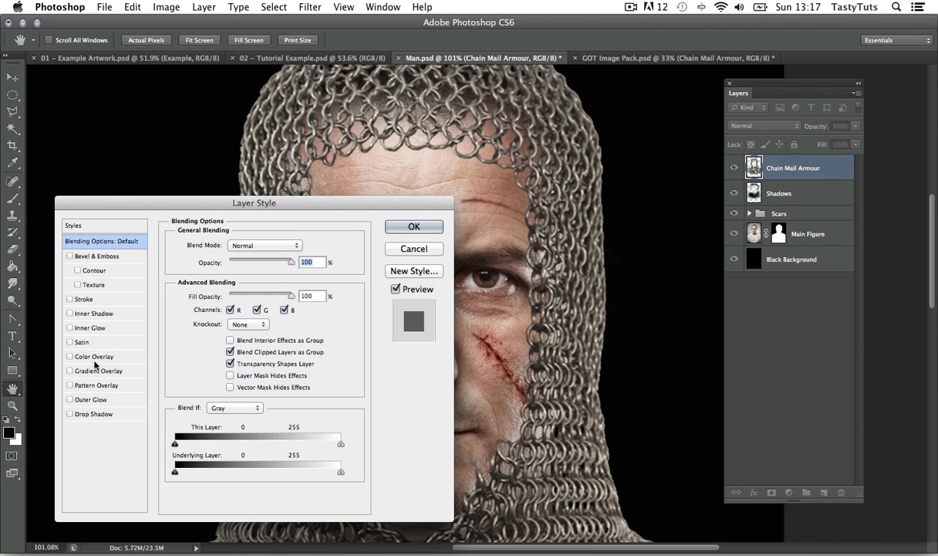
left_click(71, 399)
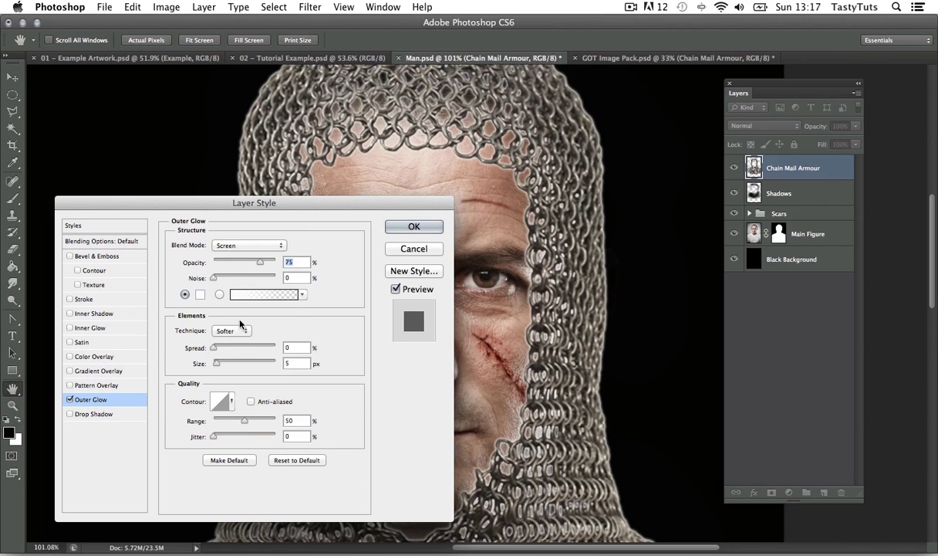
left_click(251, 246)
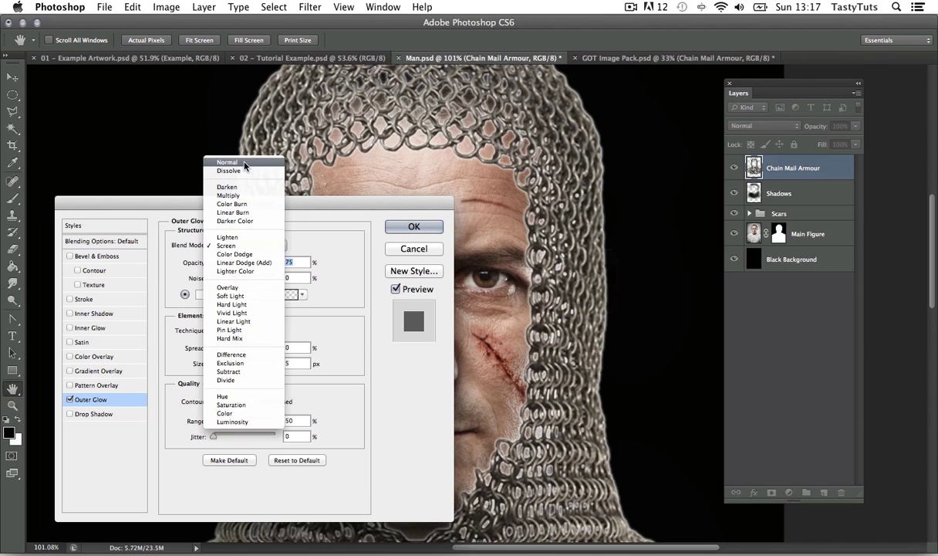
left_click(224, 153)
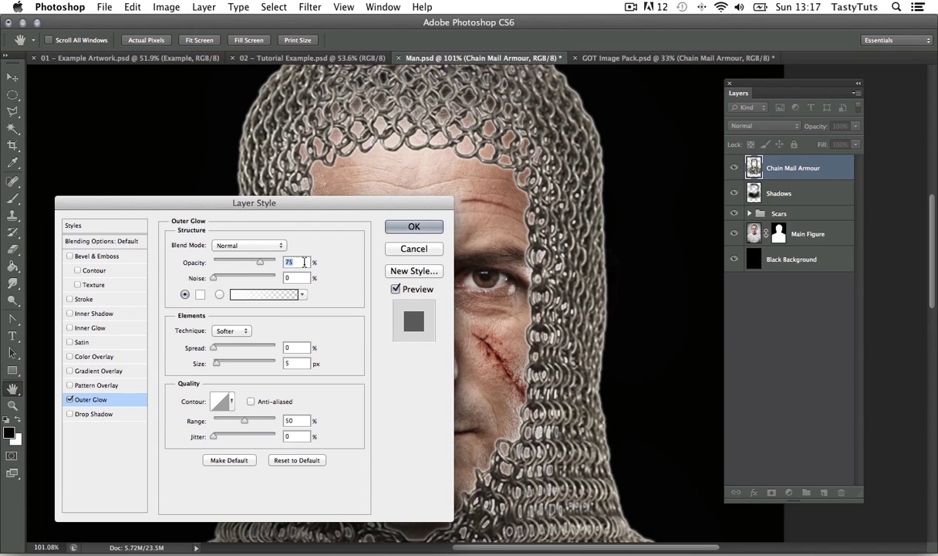
left_click(200, 294)
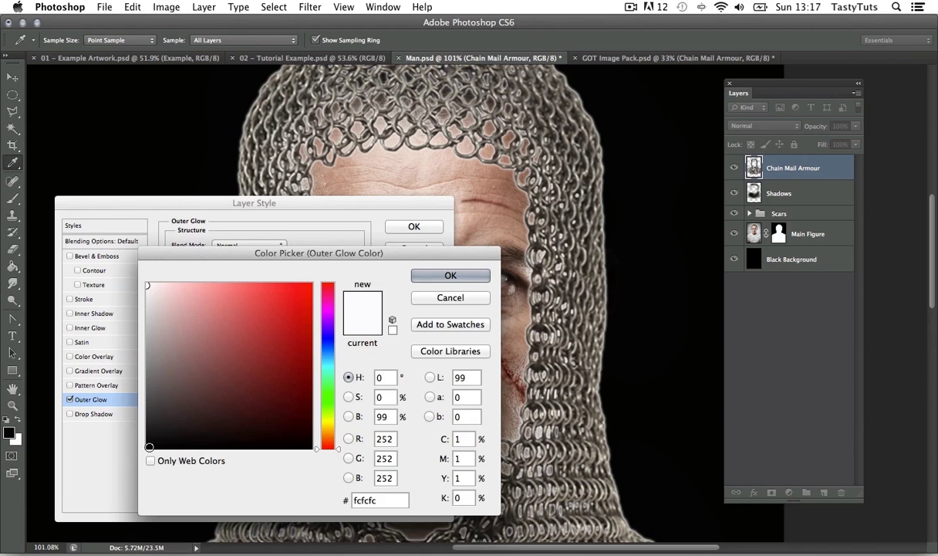
left_click(148, 446)
left_click(462, 280)
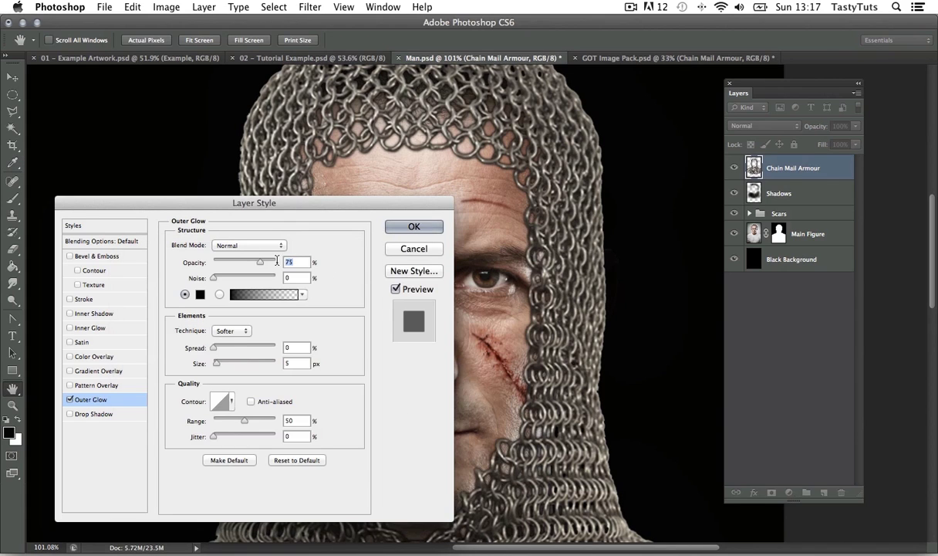
- Set the glow's opacity to 80%, noise to 10%, spread to 3%, size to 8 px and range to 54%, and apply the style
type("80")
key("Tab")
type("10")
key("Tab")
type("3")
key("Tab")
type("8")
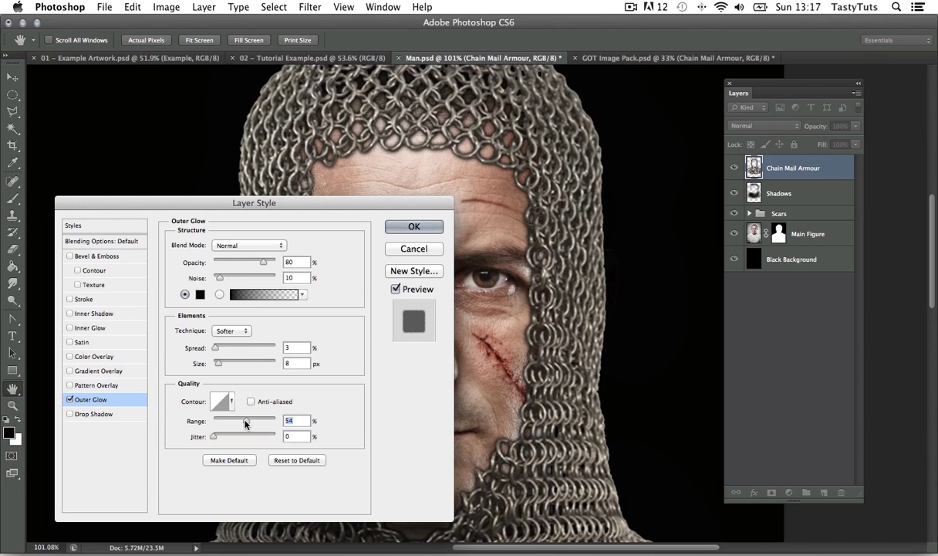
mouse_move(244, 420)
left_mouse_down()
mouse_move(234, 422)
mouse_move(247, 422)
left_mouse_up()
left_click(415, 226)
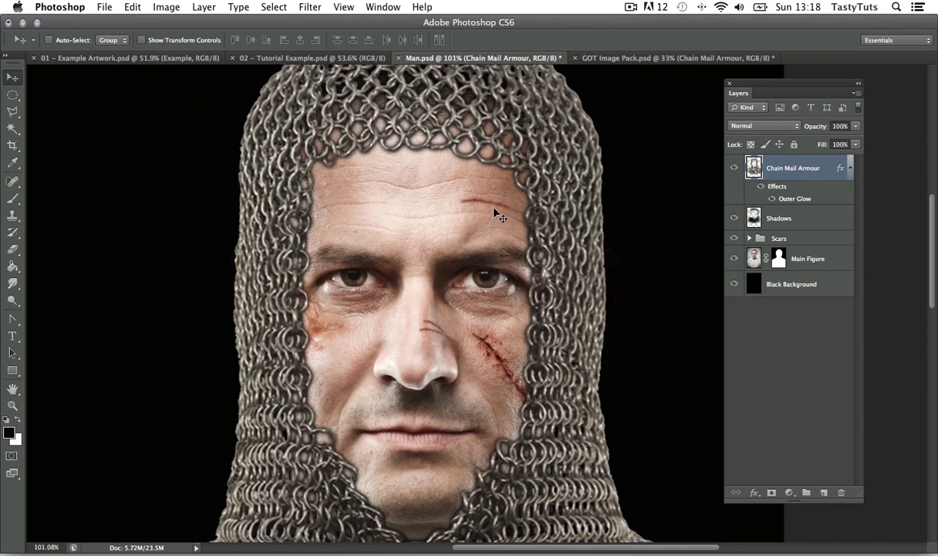
key("z")
left_click(467, 183)
left_click_drag(525, 156, 460, 186)
left_click_drag(506, 257, 500, 277)
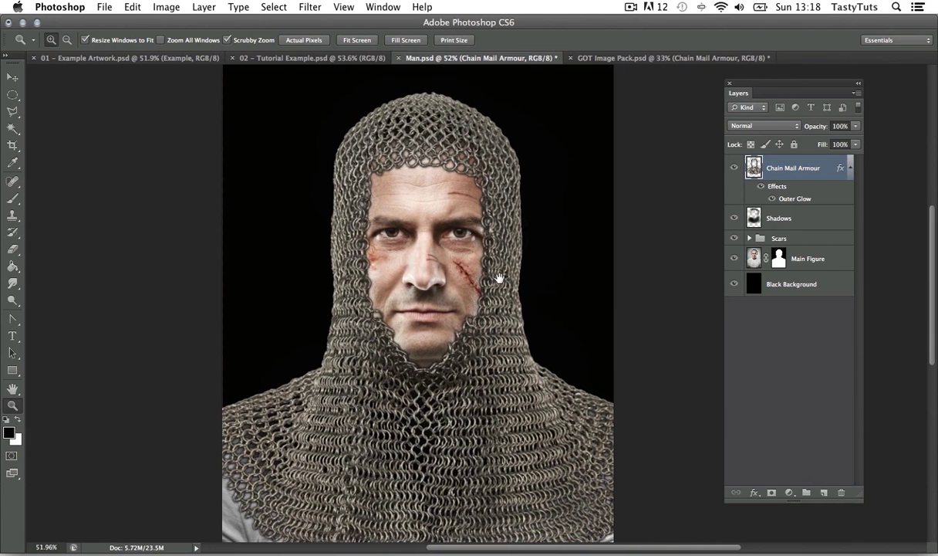
key("v")
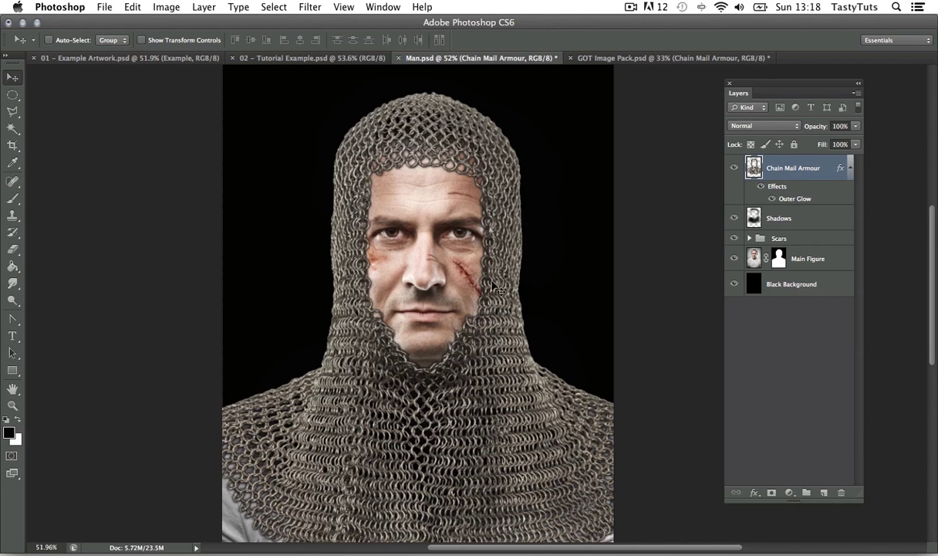
- Add a Curves adjustment layer above the chain mail, anchoring the RGB curve's midtones and highlights and lowering its shadows slightly
key("z")
left_click_drag(488, 280, 494, 302)
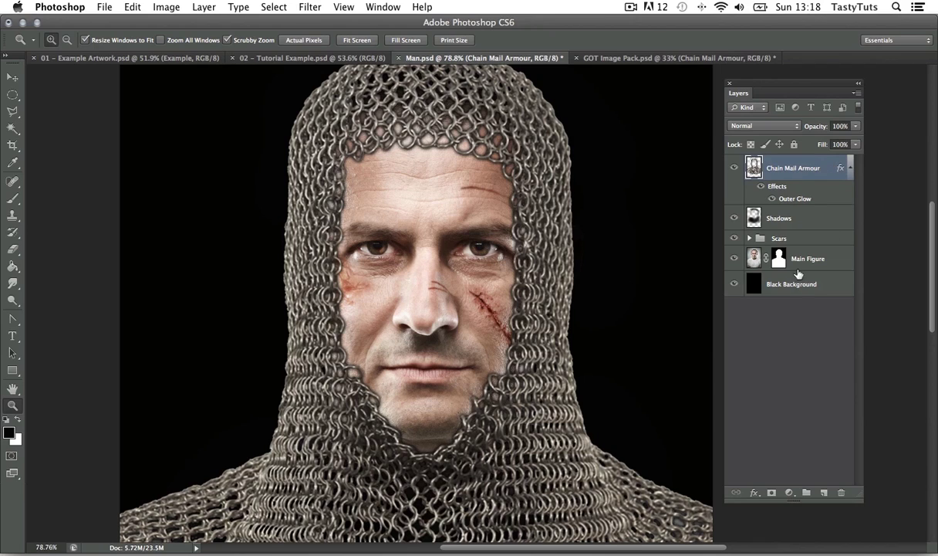
left_click(790, 495)
mouse_move(813, 534)
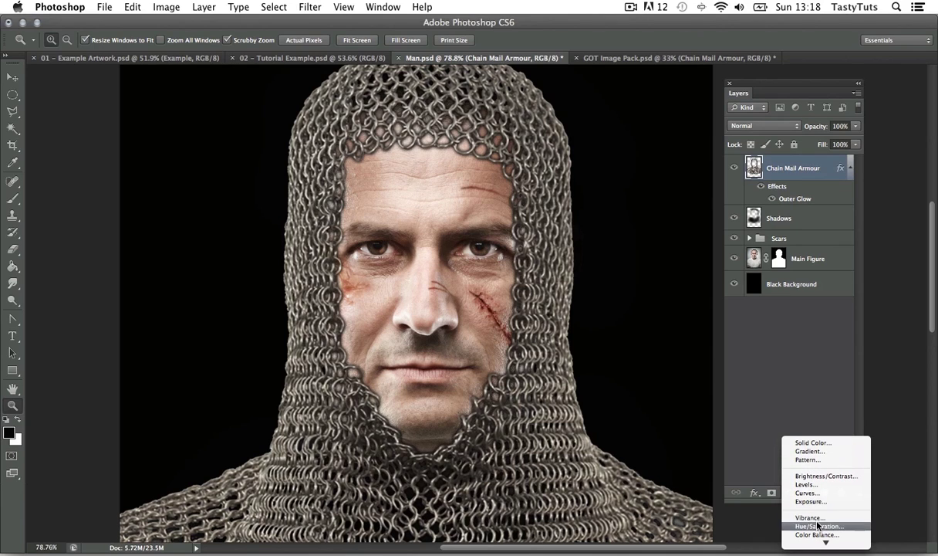
left_click(814, 495)
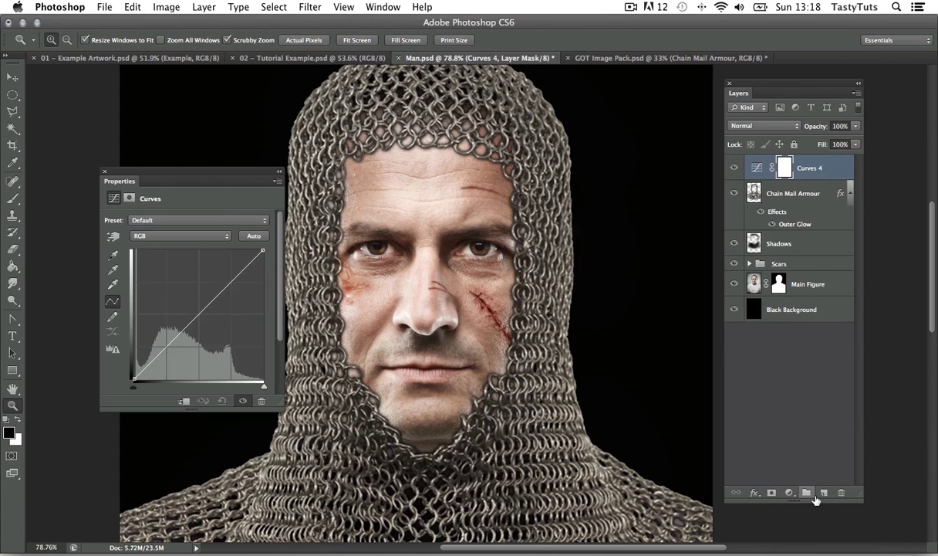
left_click_drag(219, 173, 176, 172)
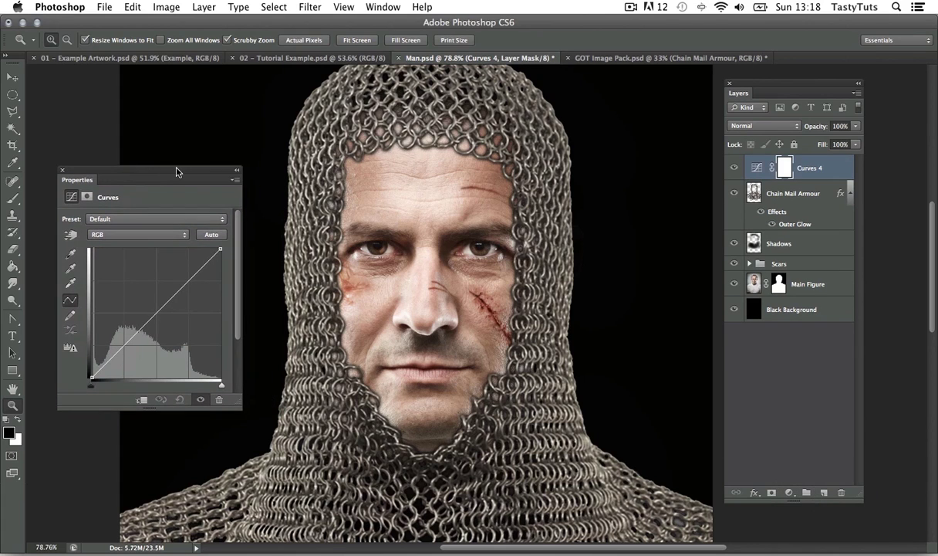
left_click(156, 312)
left_click_drag(123, 345, 122, 358)
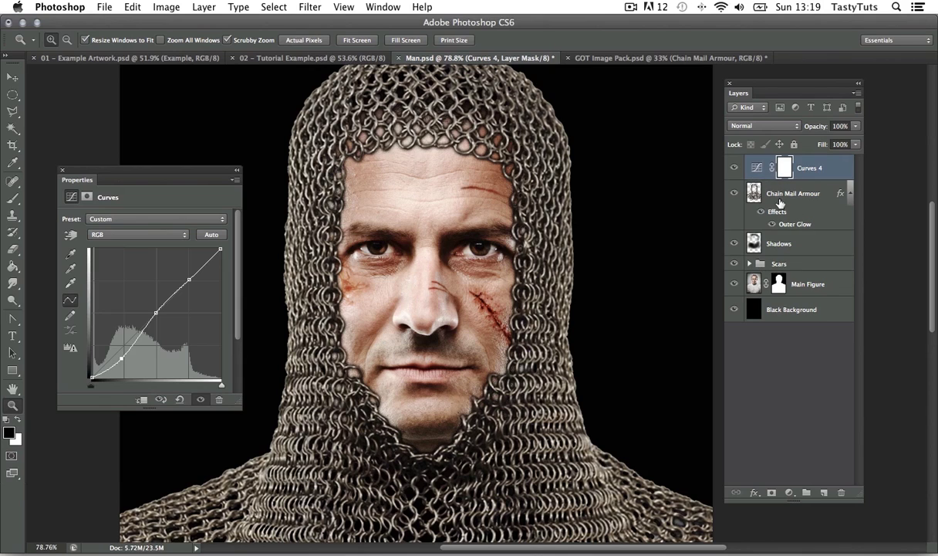
left_click(63, 170)
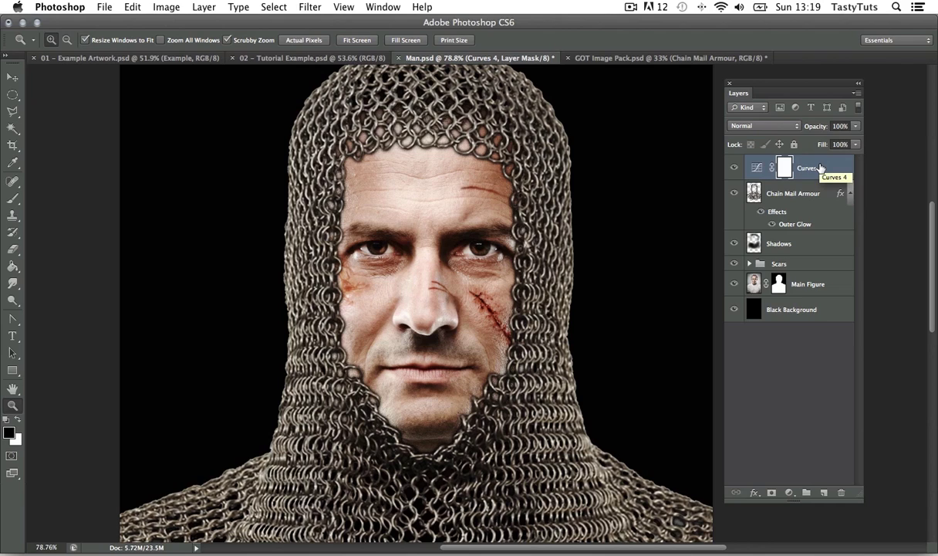
- Group all layers from the Curves adjustment down to Main Figure and name the group Main Composition
left_click(807, 288, "shift")
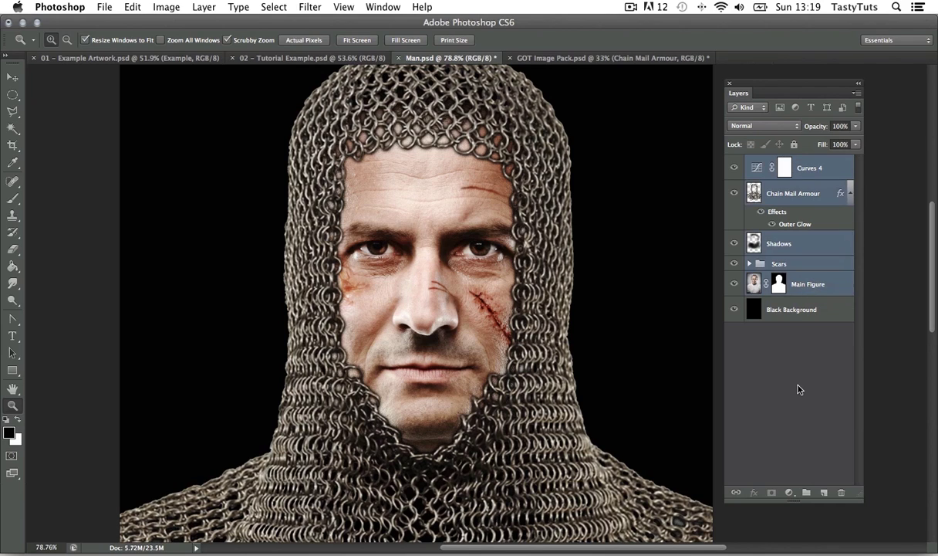
key("super+g")
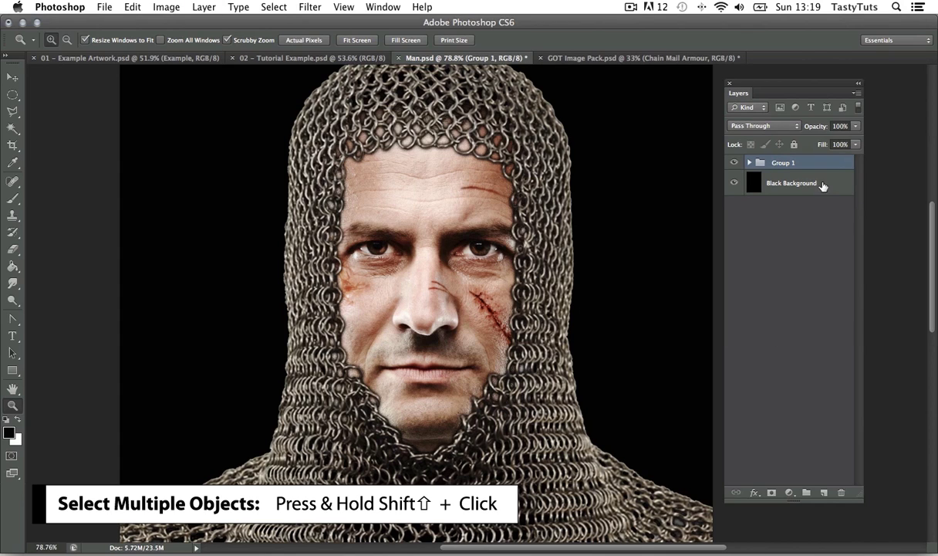
double_click(784, 163)
type("Main Composi")
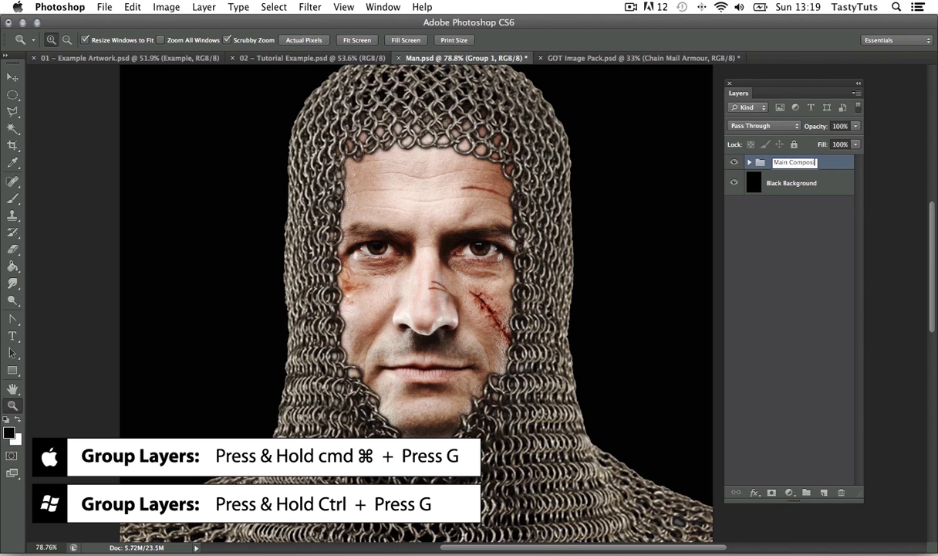
type("tion")
key("Return")
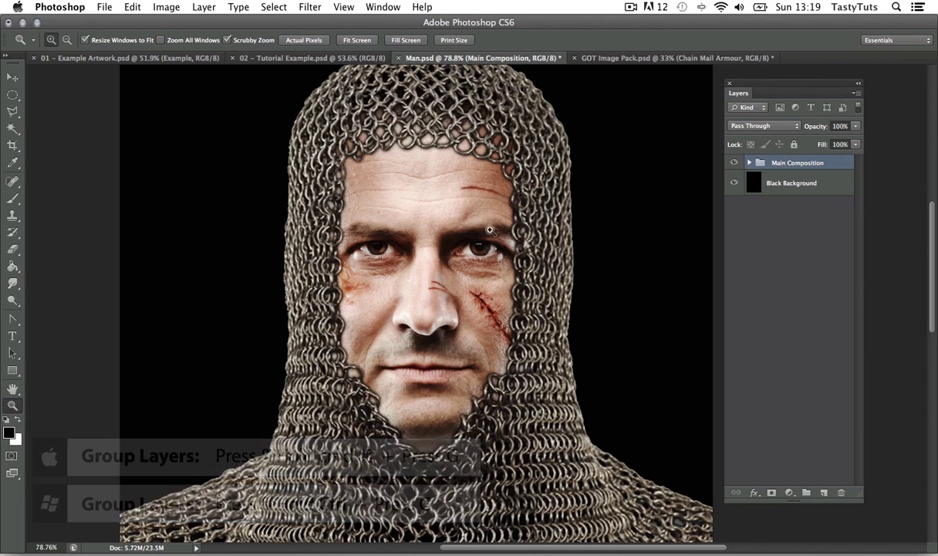
- Crop the canvas to a portrait frame around the head and upper chest, cutting off the shirt and outer shoulders
key("c")
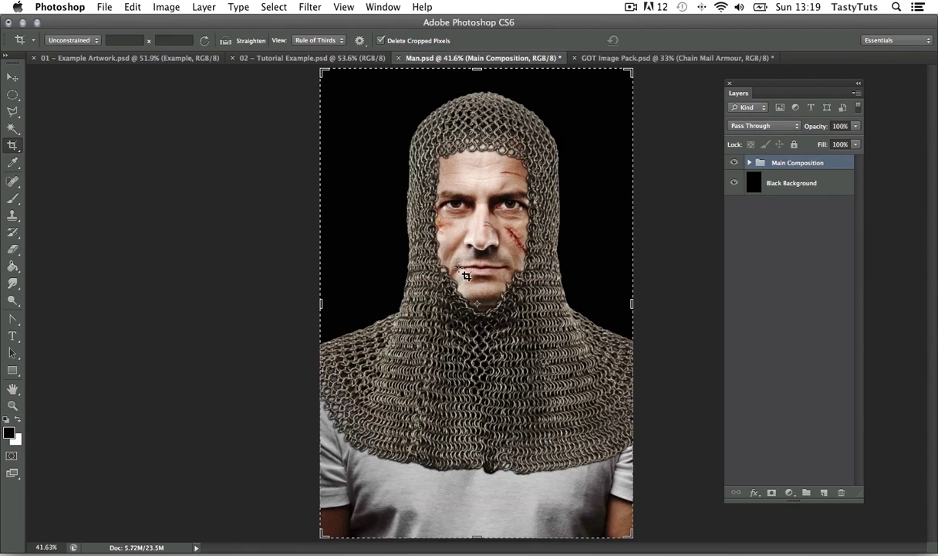
left_click_drag(376, 73, 582, 395)
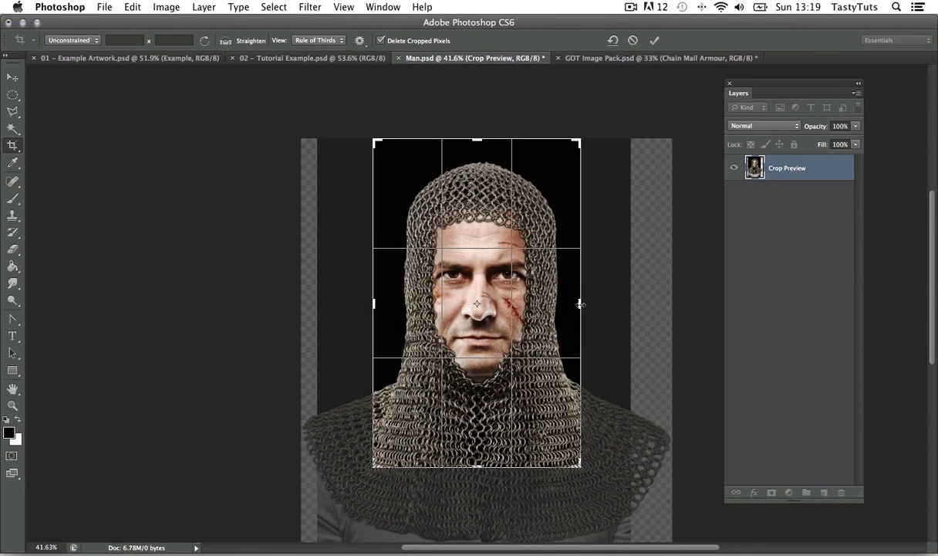
left_click_drag(580, 304, 584, 304)
key("Return")
key("v")
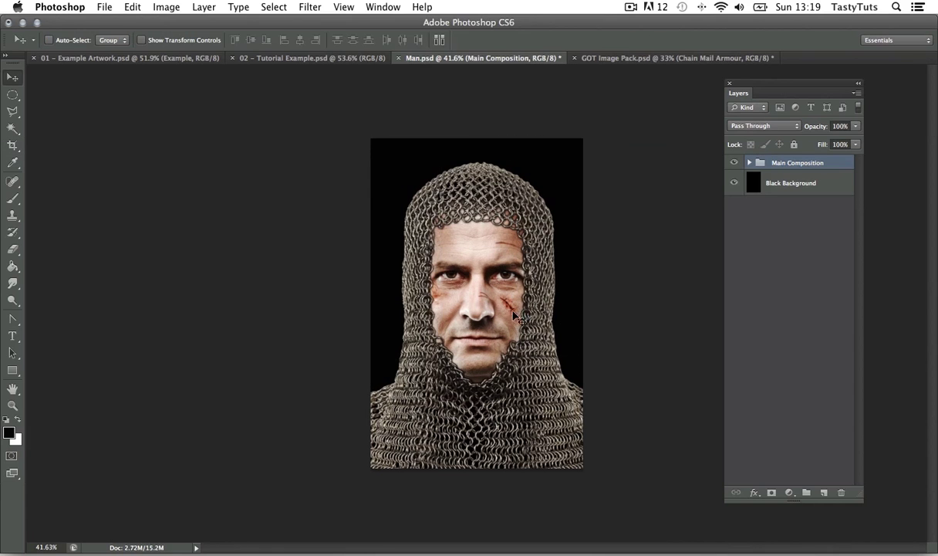
- Crop the canvas slightly narrower at the sides so it frames the chain mail more tightly
key("z")
left_click_drag(507, 313, 531, 291)
key("c")
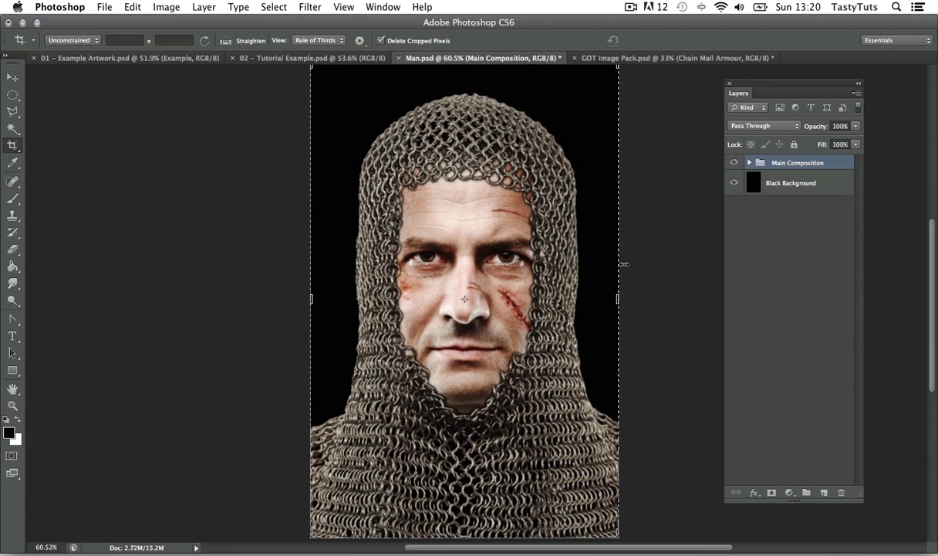
left_click_drag(616, 297, 550, 296)
key("v")
key("z")
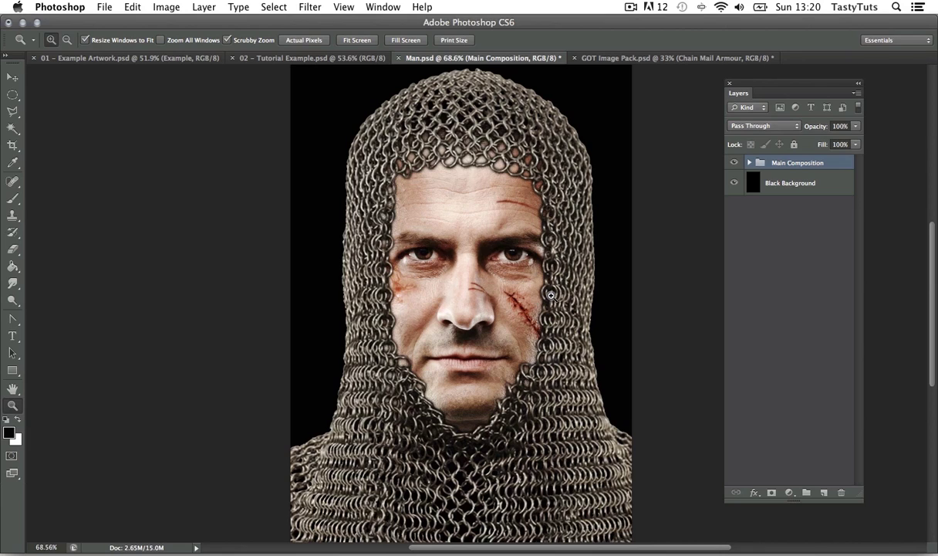
key("v")
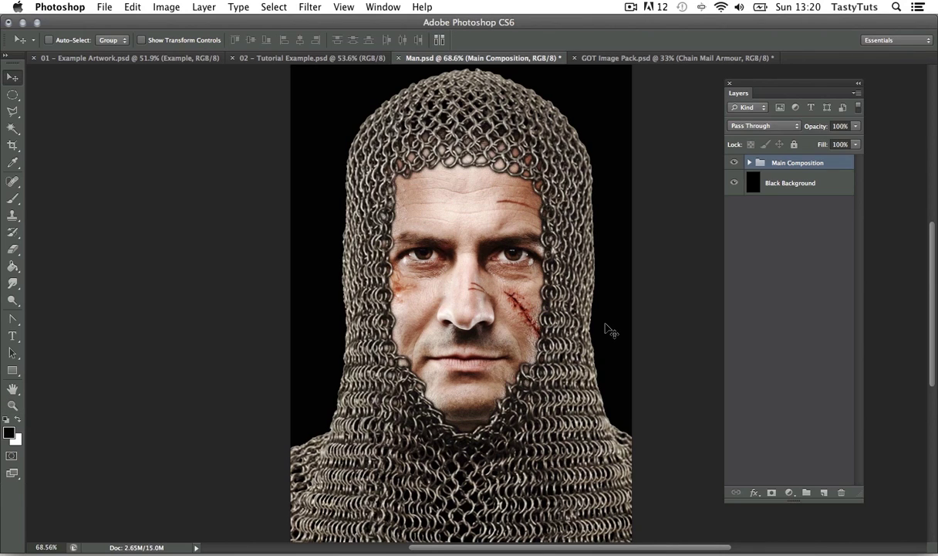
- Examine the blue lighting on the finished face in 02 – Tutorial Example.psd and return to Man.psd
left_click(300, 60)
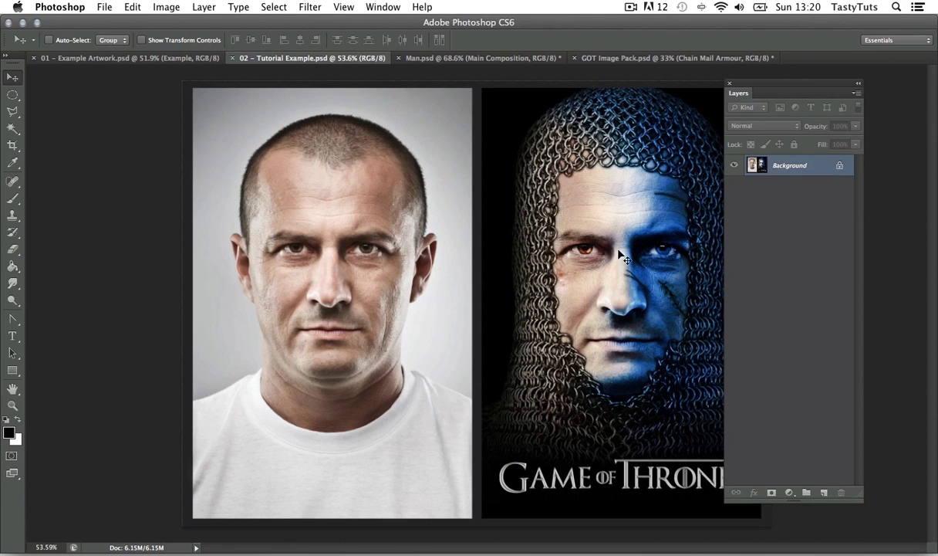
key("z")
left_click_drag(618, 276, 649, 255)
left_click_drag(469, 256, 460, 258)
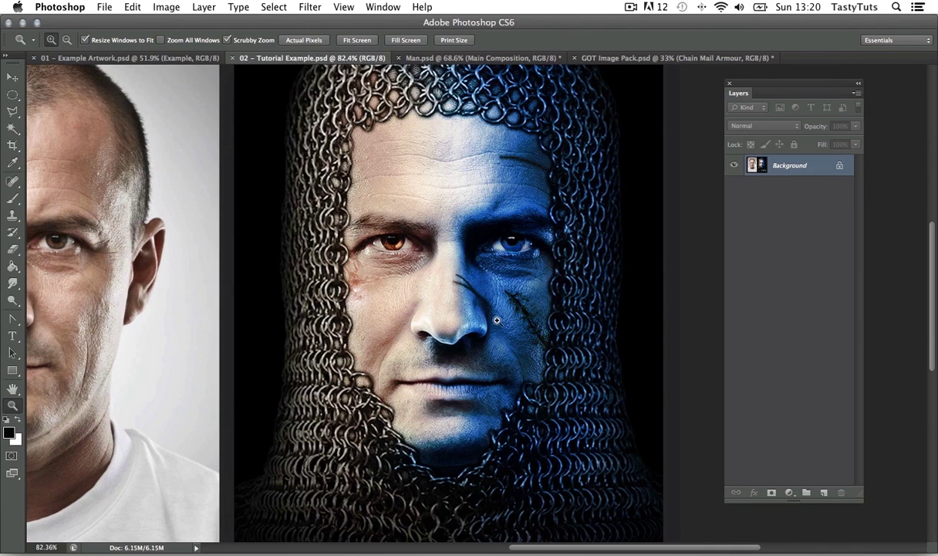
left_click(452, 62)
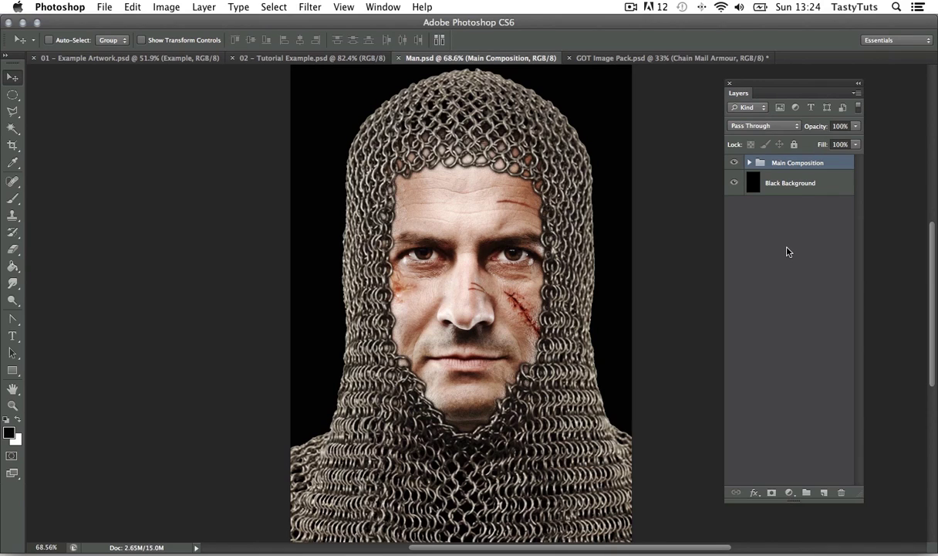
- Create a new layer named Blue Tint Base above the Main Composition group
key("super+shift+n")
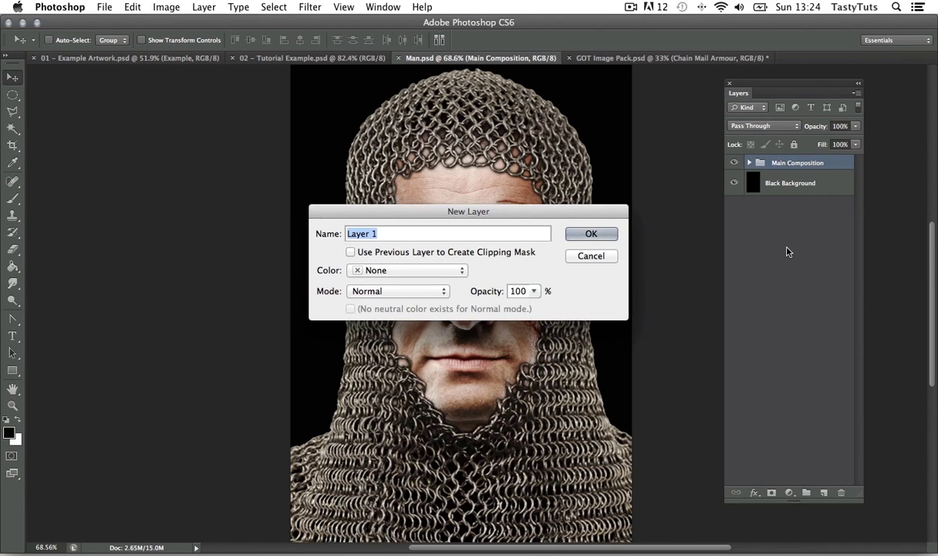
type("Blue ")
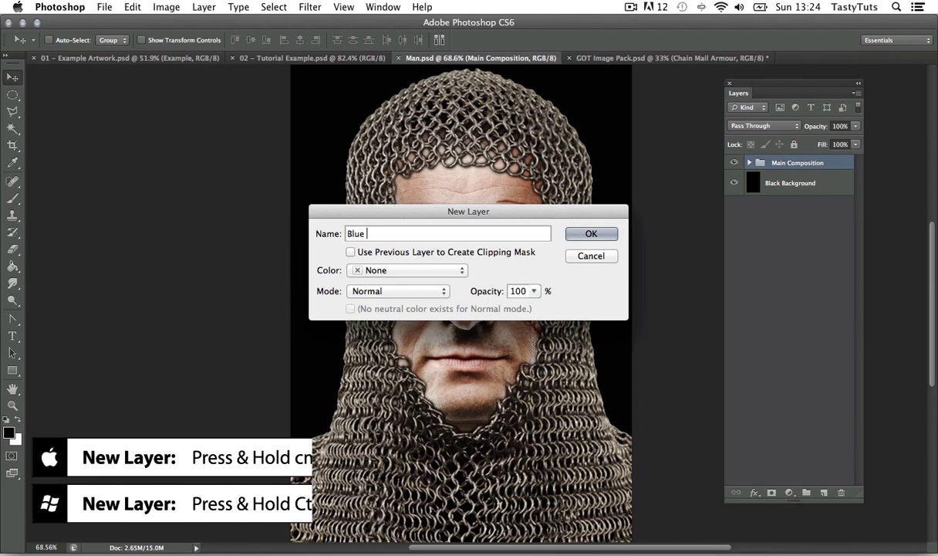
type("Tint Base")
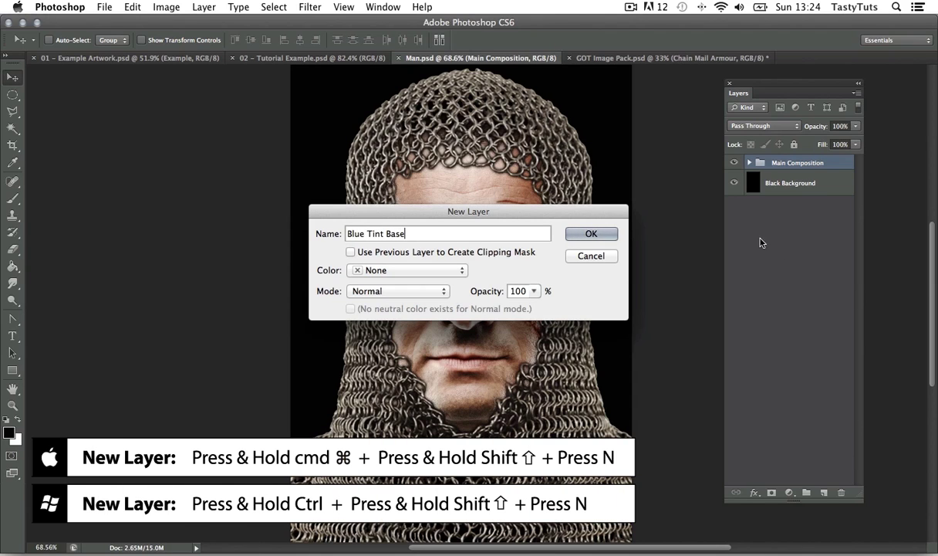
left_click(581, 232)
scroll(492, 294, "down", 10)
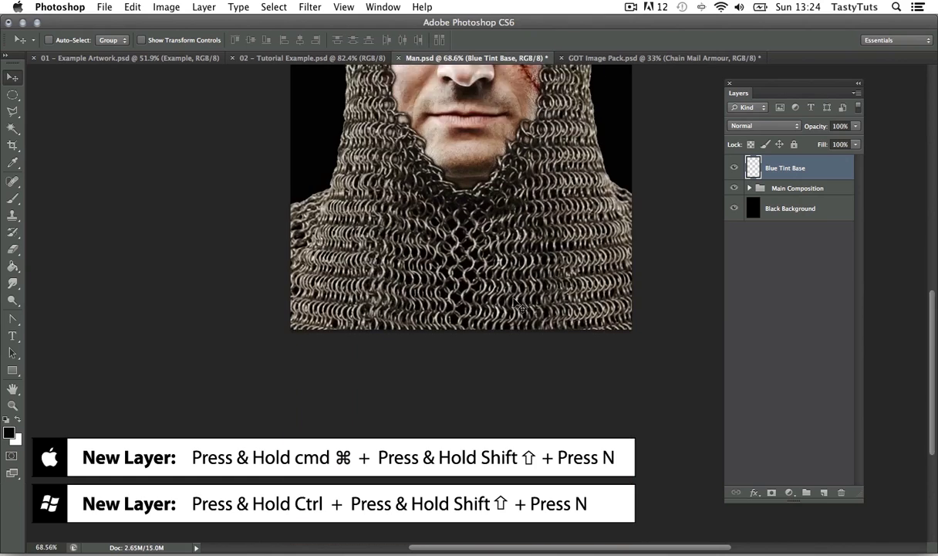
scroll(517, 230, "up", 7)
scroll(536, 284, "up", 3)
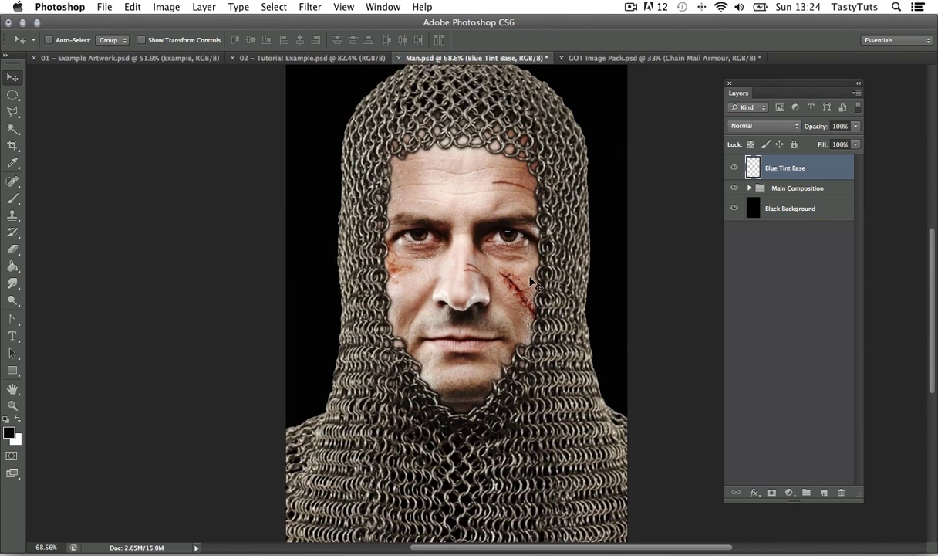
- Set the foreground colour to #007aaa and fill the Blue Tint Base layer with it using the Paint Bucket
left_click(9, 432)
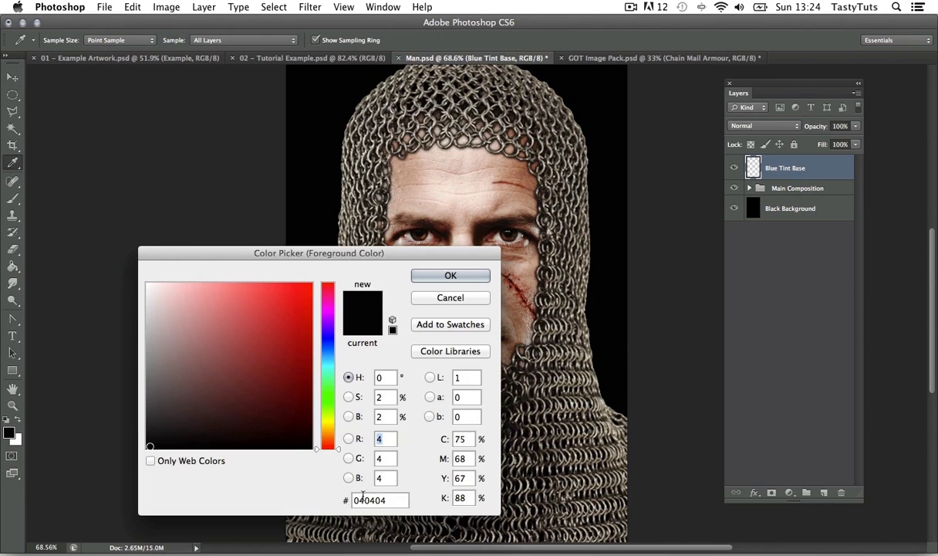
left_click(399, 501)
type("00")
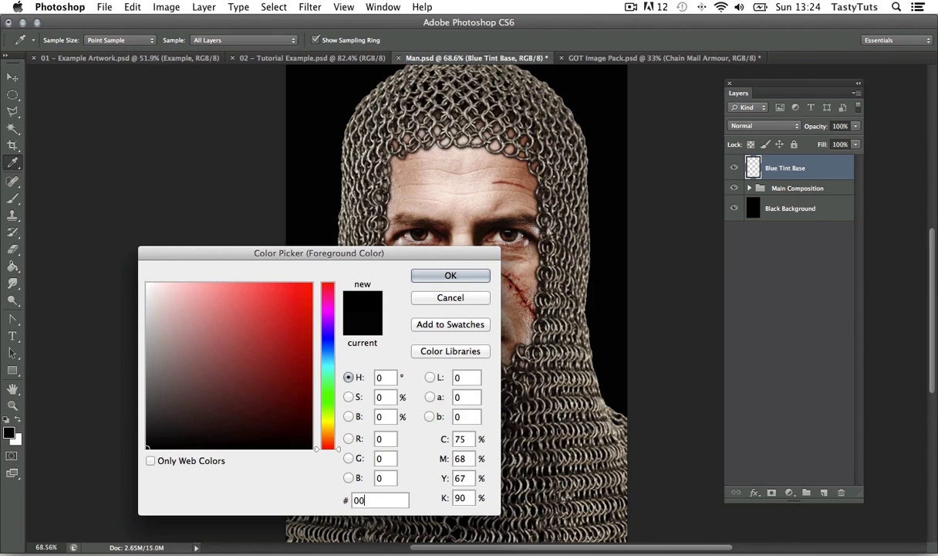
type("7aaa")
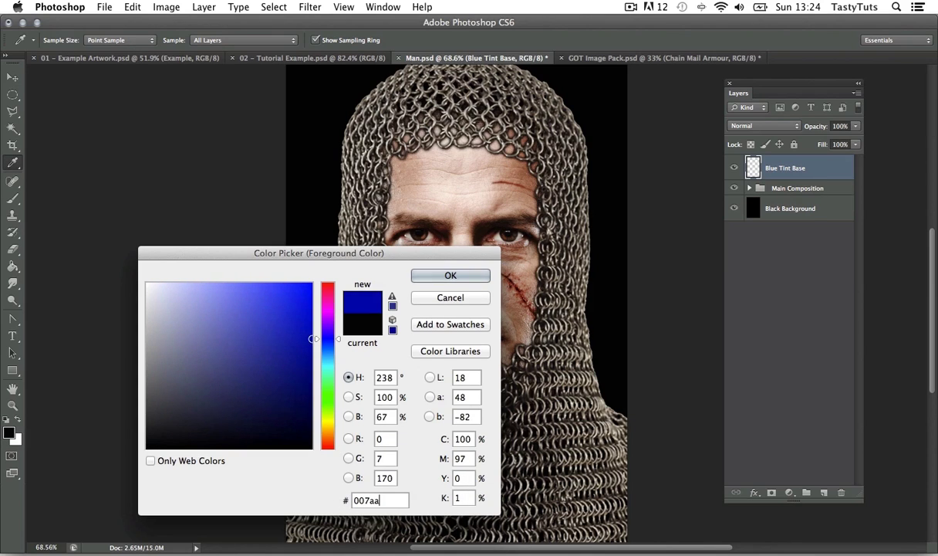
left_click(451, 276)
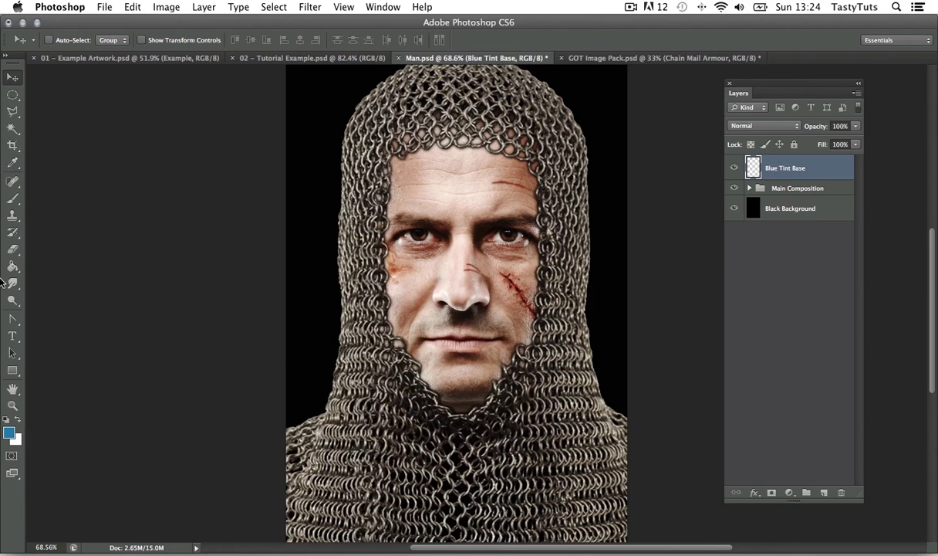
left_click(12, 267)
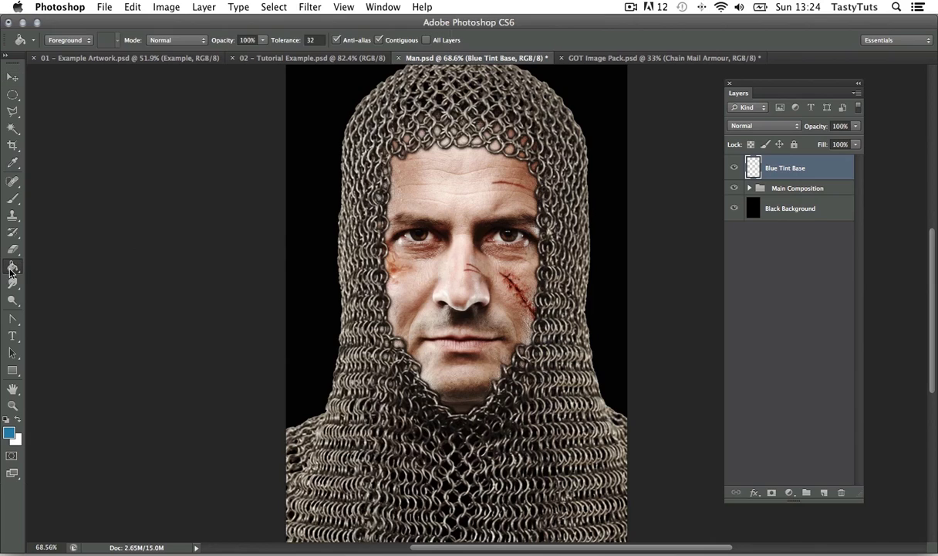
left_click(473, 241)
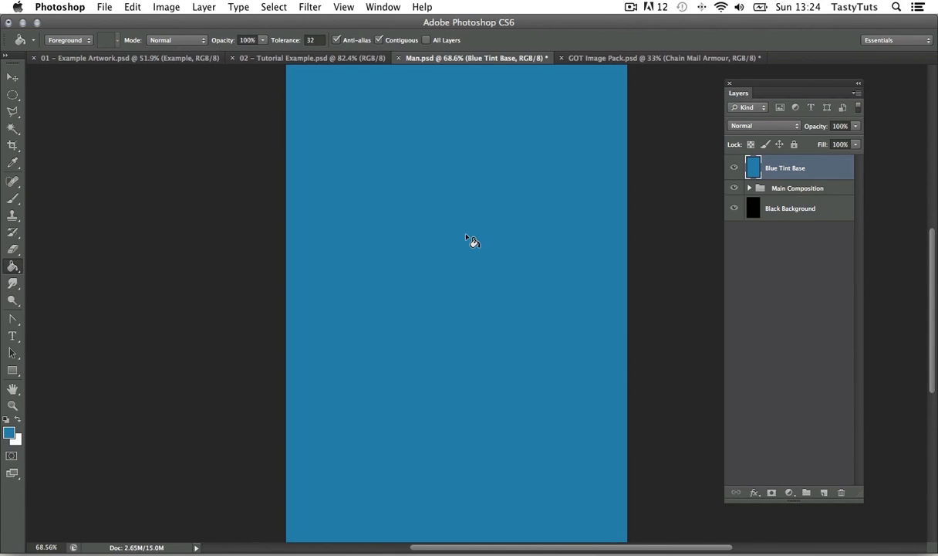
key("v")
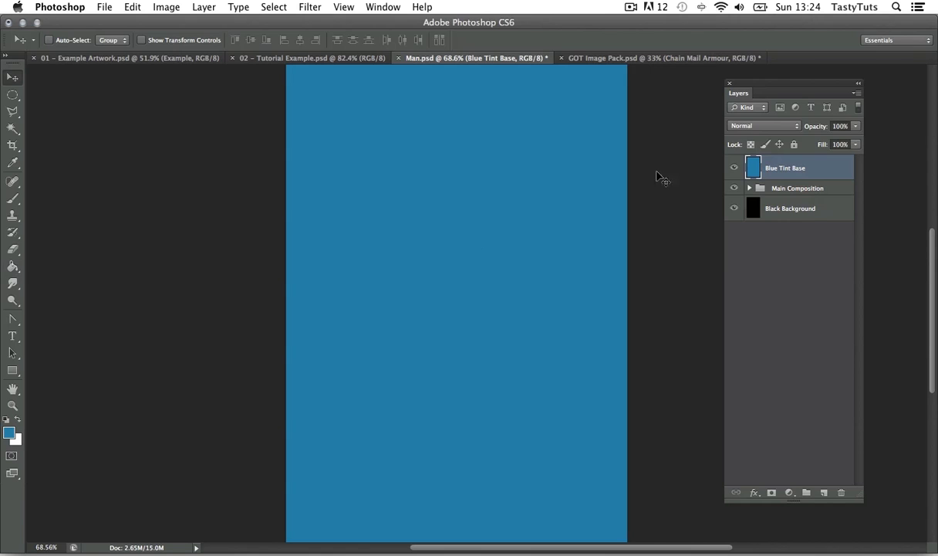
- Set the Blue Tint Base layer's blend mode to Multiply and inspect the tint on the face
left_click(753, 126)
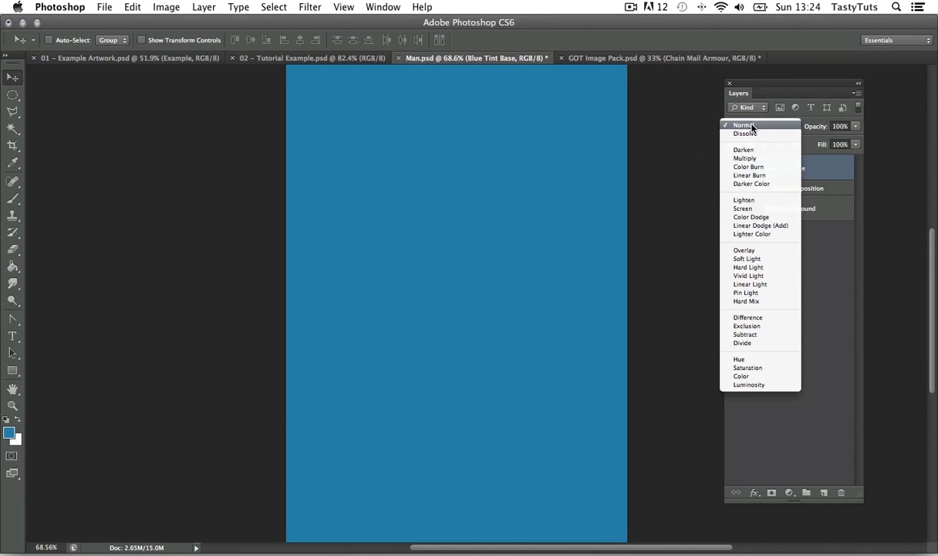
left_click(825, 166)
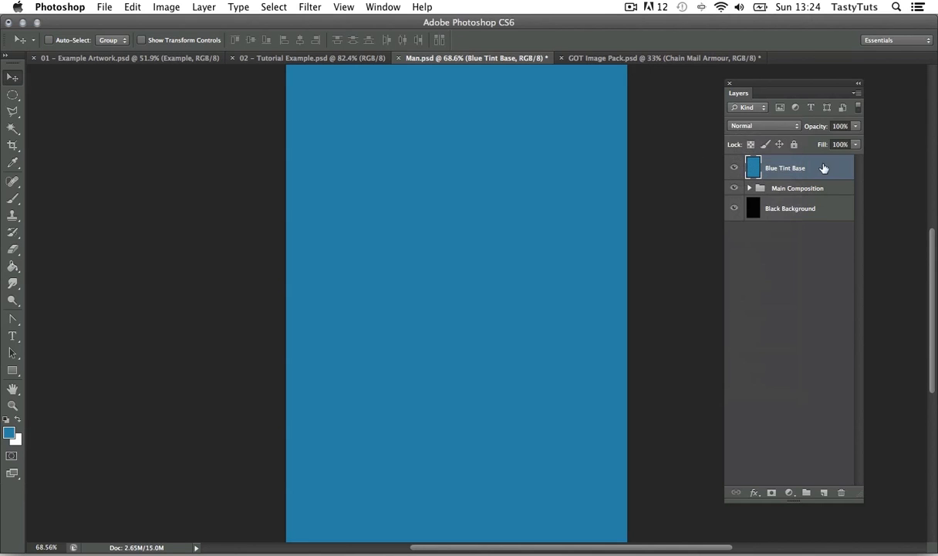
left_click(762, 127)
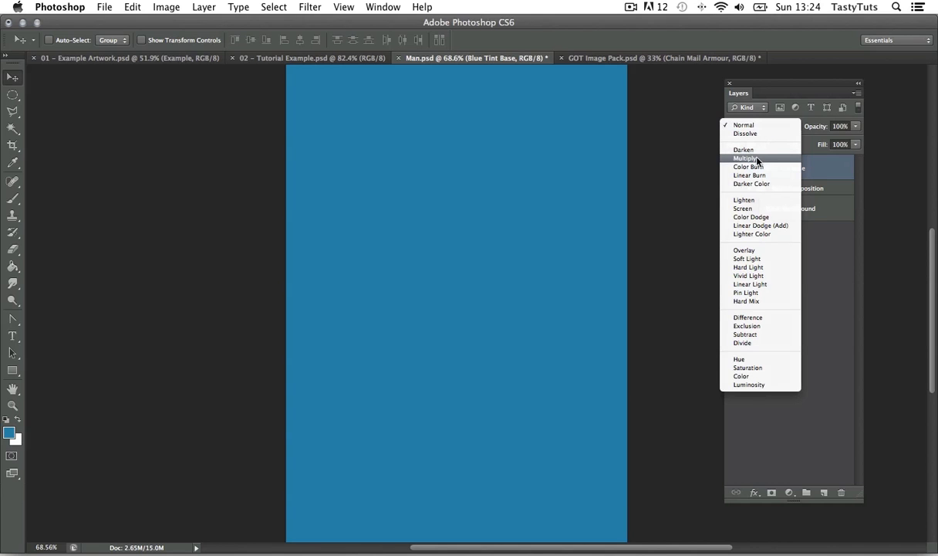
left_click(762, 159)
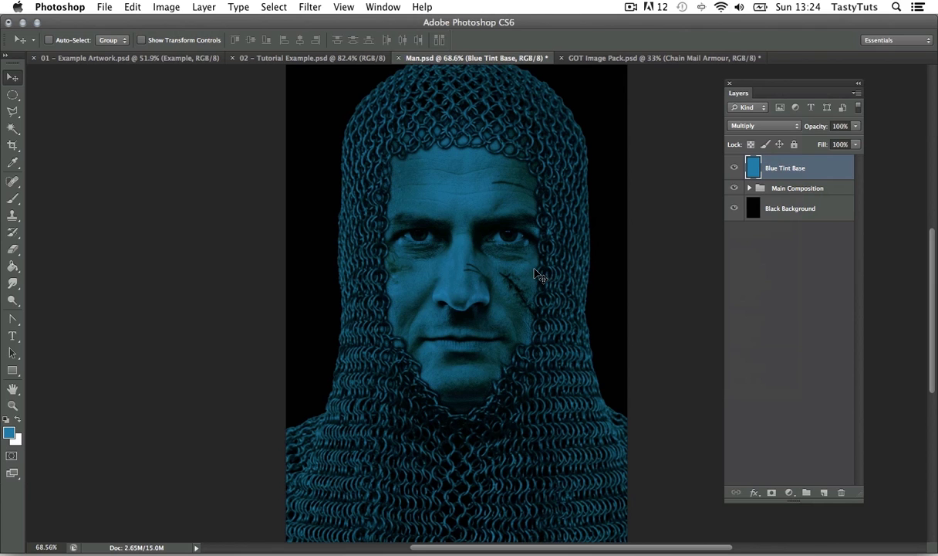
key("z")
left_click_drag(490, 264, 511, 253)
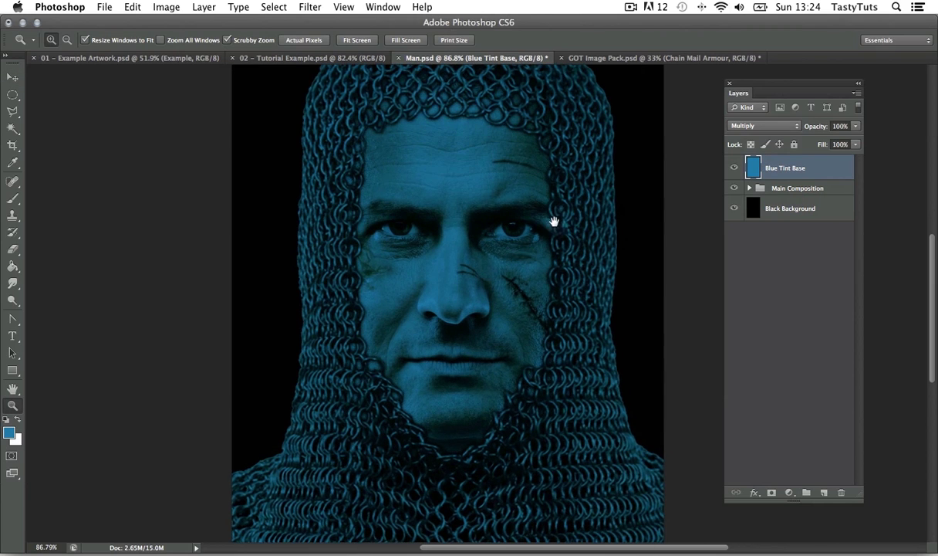
left_click_drag(553, 218, 538, 245)
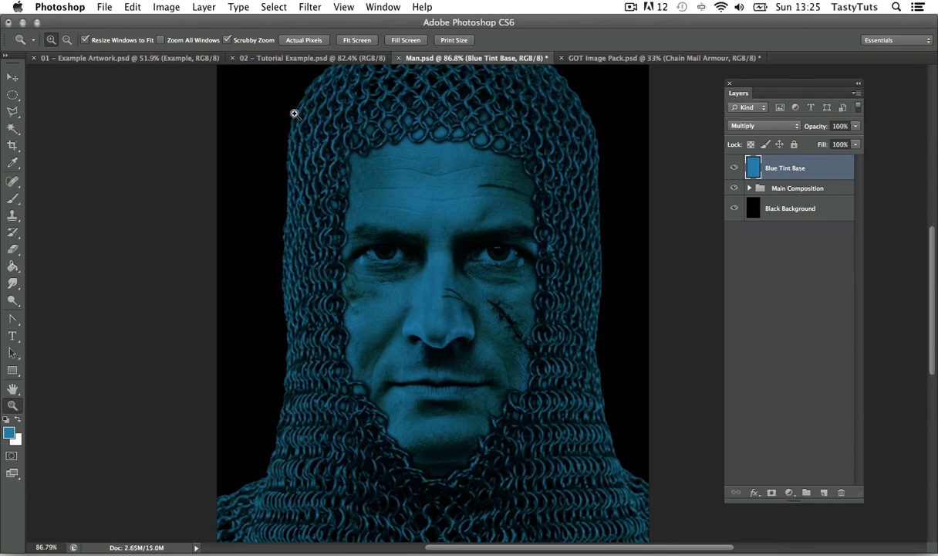
- Duplicate the whole Man.psd image with its layers as a new document named Man copy
left_click(168, 9)
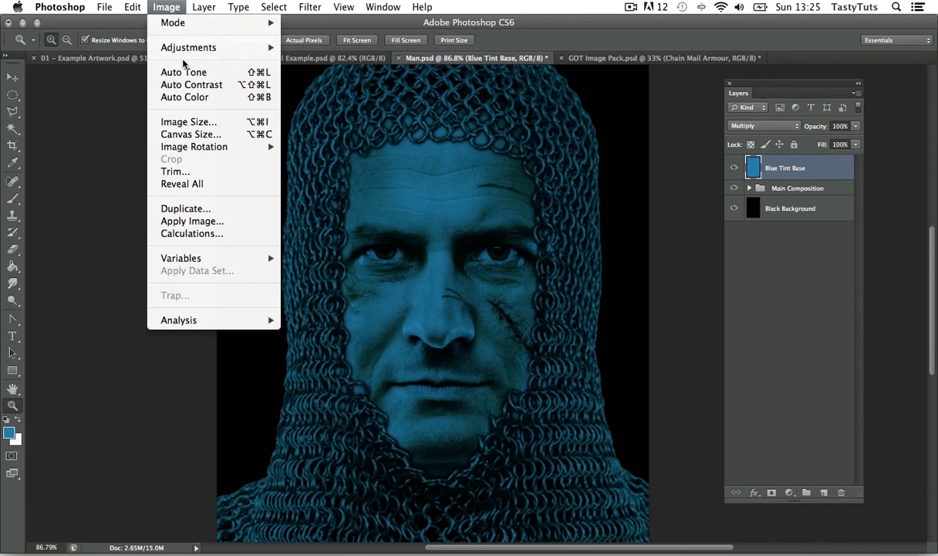
left_click(202, 209)
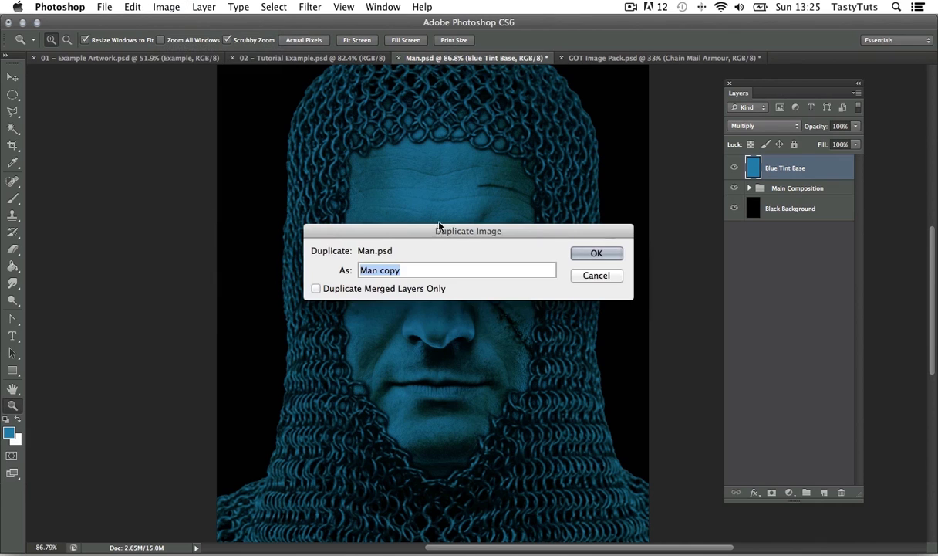
left_click(594, 253)
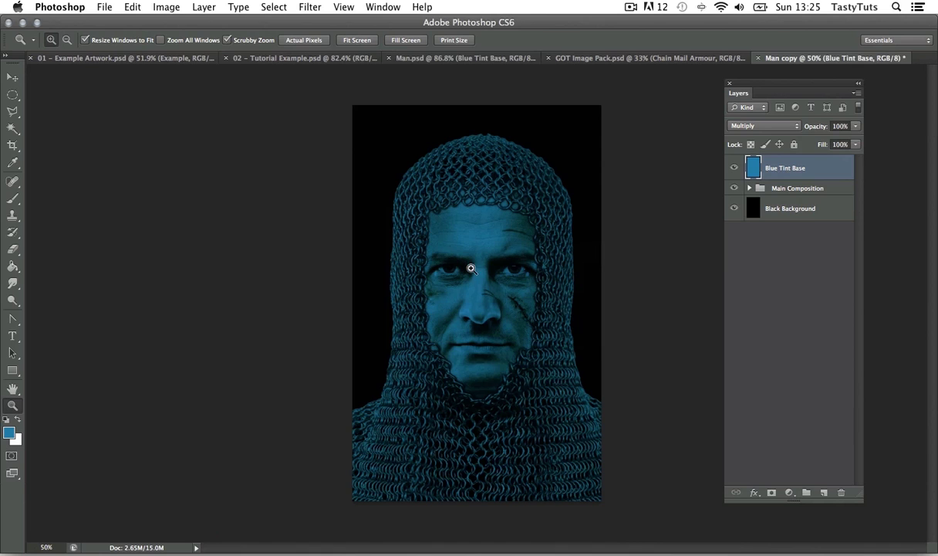
left_click_drag(448, 255, 556, 259)
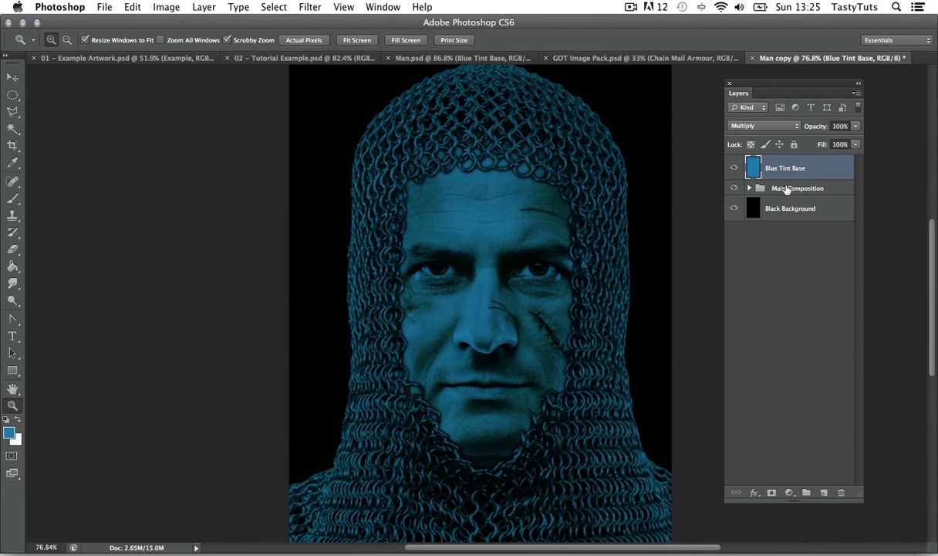
- Hide the Blue Tint Base layer in Man copy and flatten the image, discarding hidden layers
left_click(750, 189)
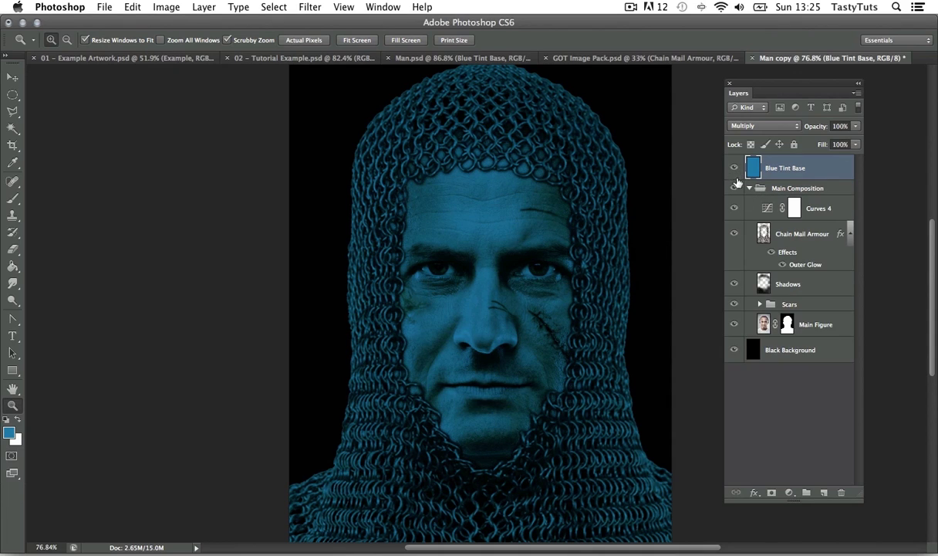
left_click(749, 188)
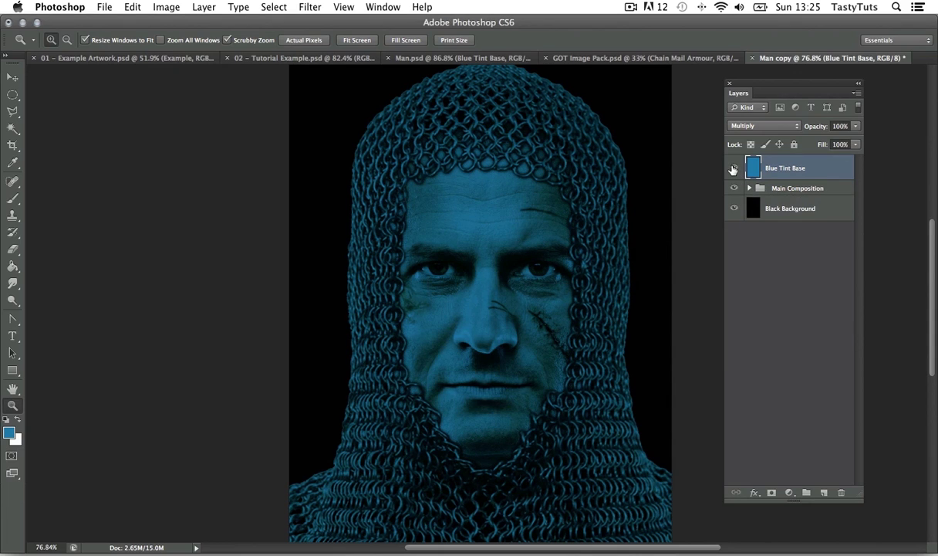
left_click(733, 169)
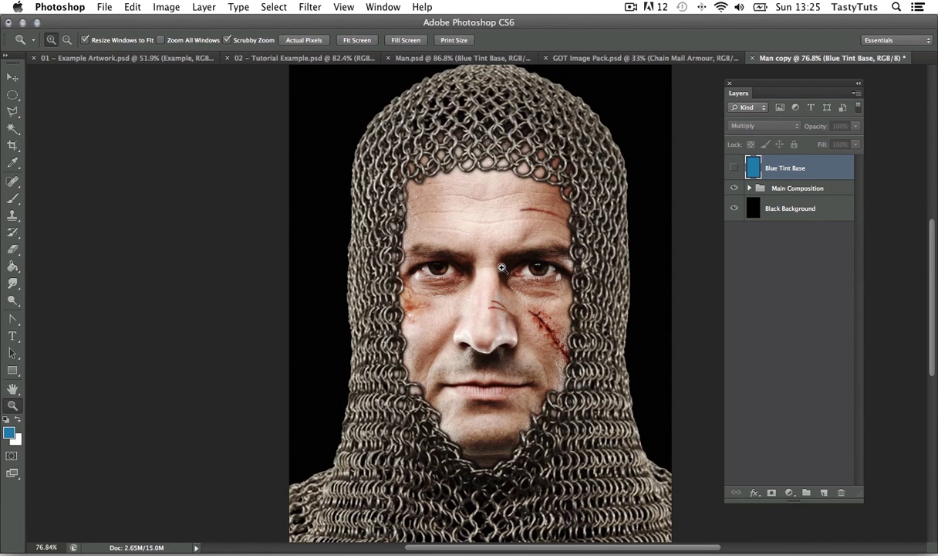
left_click(856, 94)
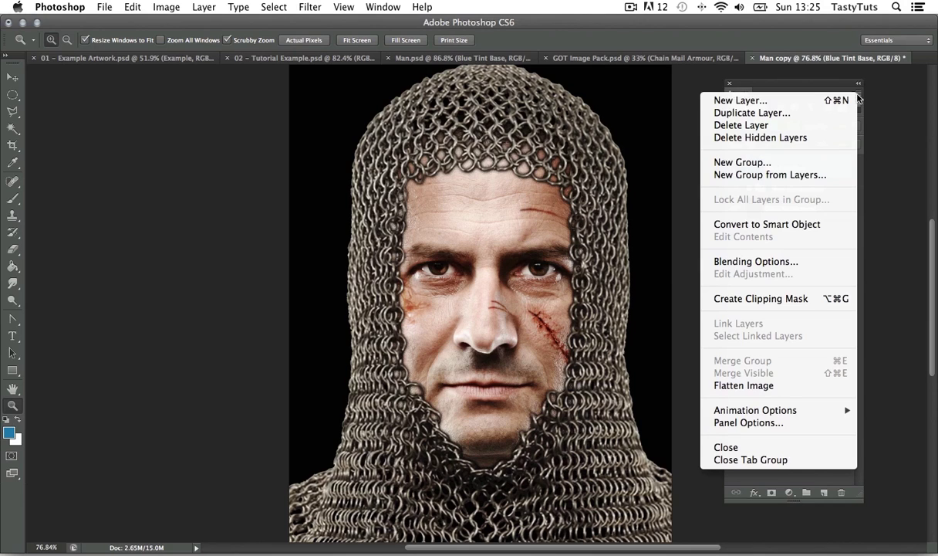
left_click(788, 386)
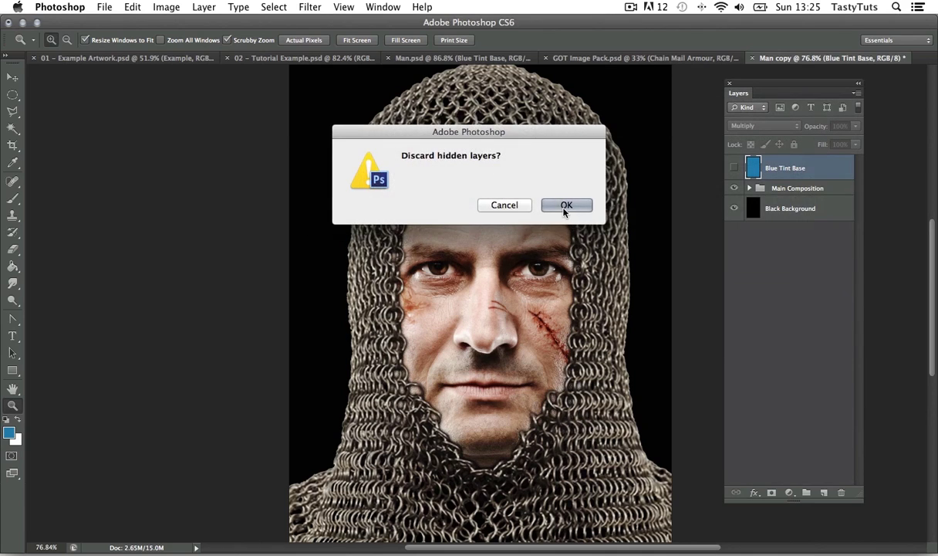
left_click(564, 205)
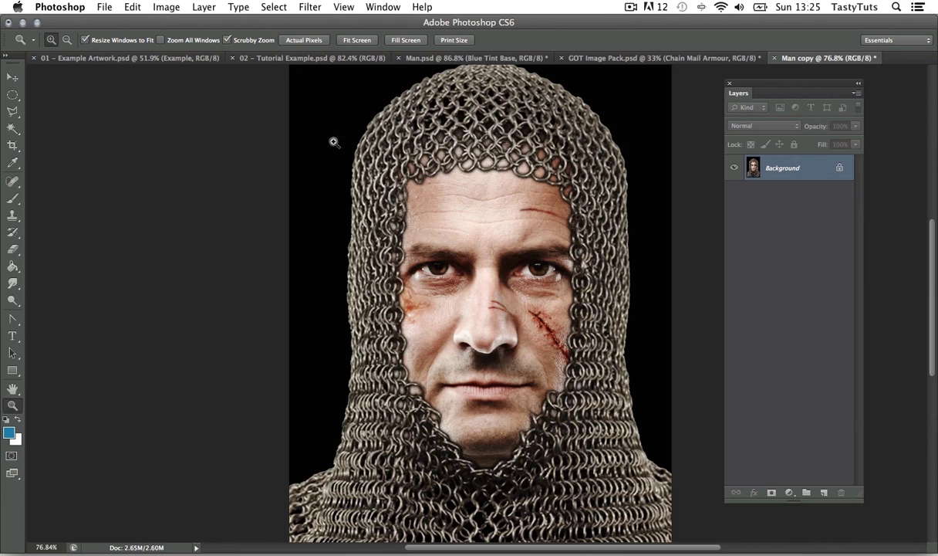
- Convert the flattened Man copy image to Grayscale mode, discarding the colour information
left_click(162, 8)
mouse_move(169, 25)
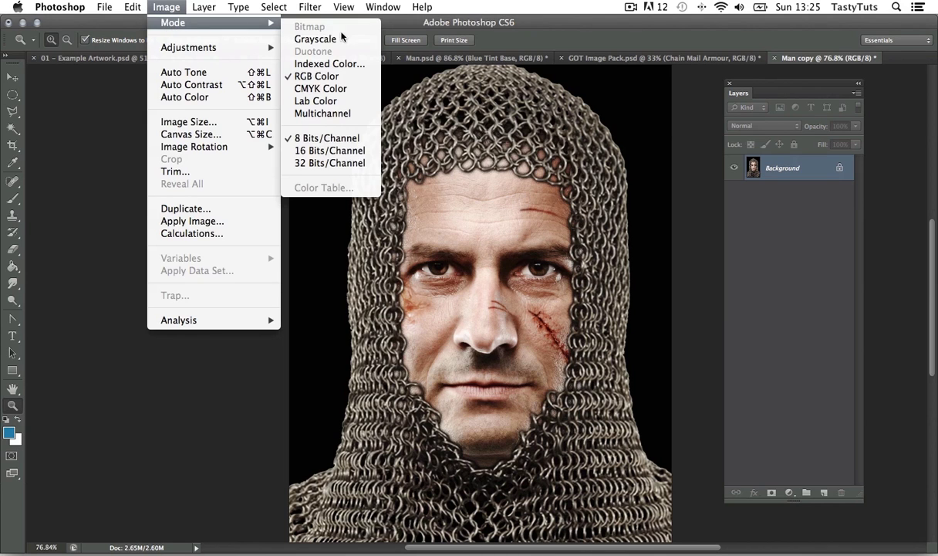
left_click(325, 36)
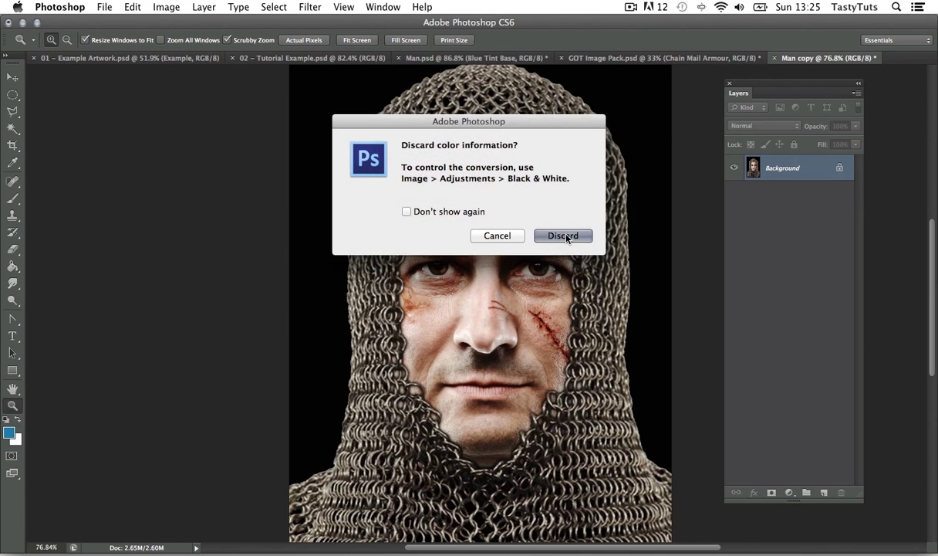
left_click(564, 236)
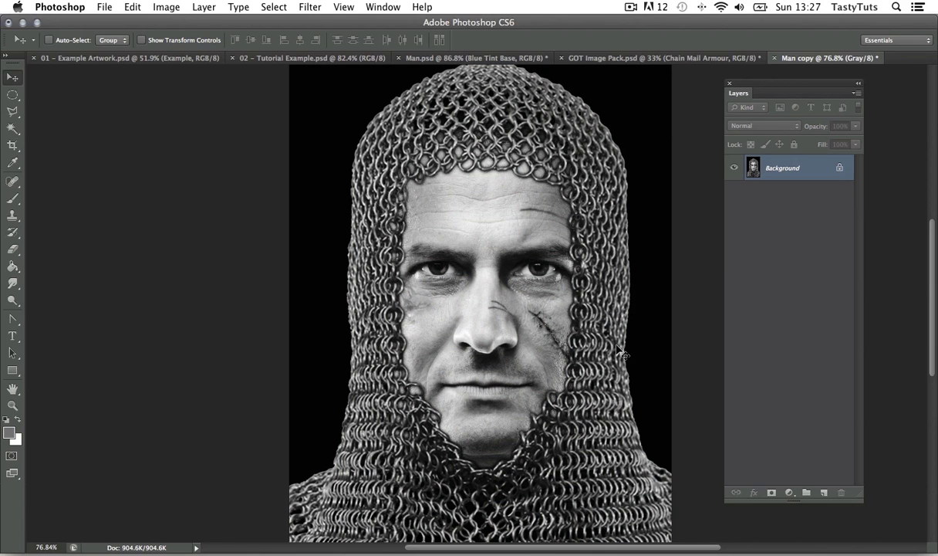
- Start converting the grayscale image to Duotone mode and set the type to Duotone, keeping the face in view
scroll(620, 351, "down", 2)
left_click(165, 8)
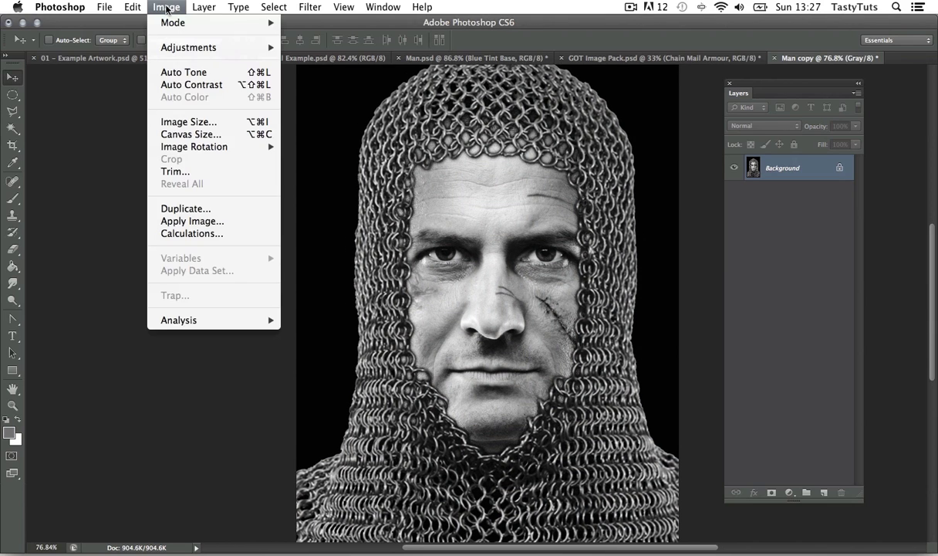
mouse_move(174, 22)
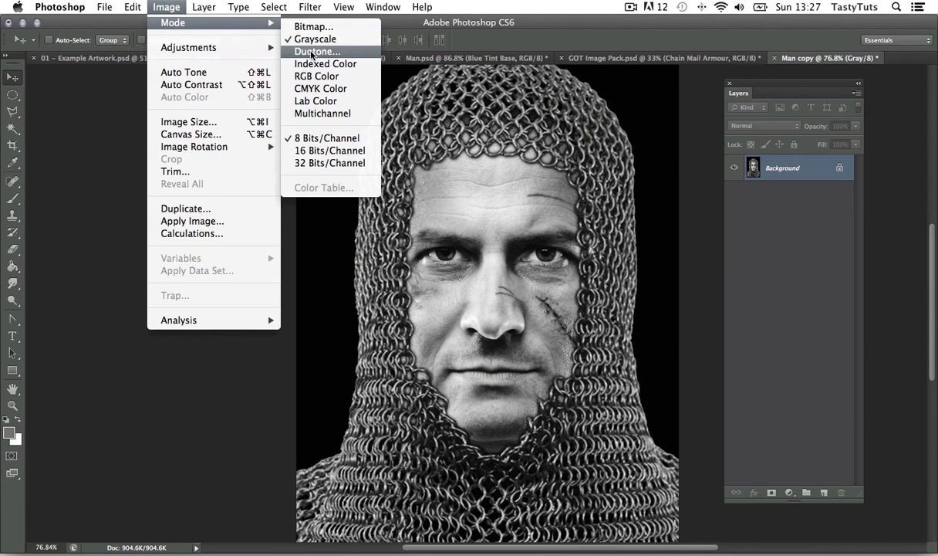
left_click(345, 52)
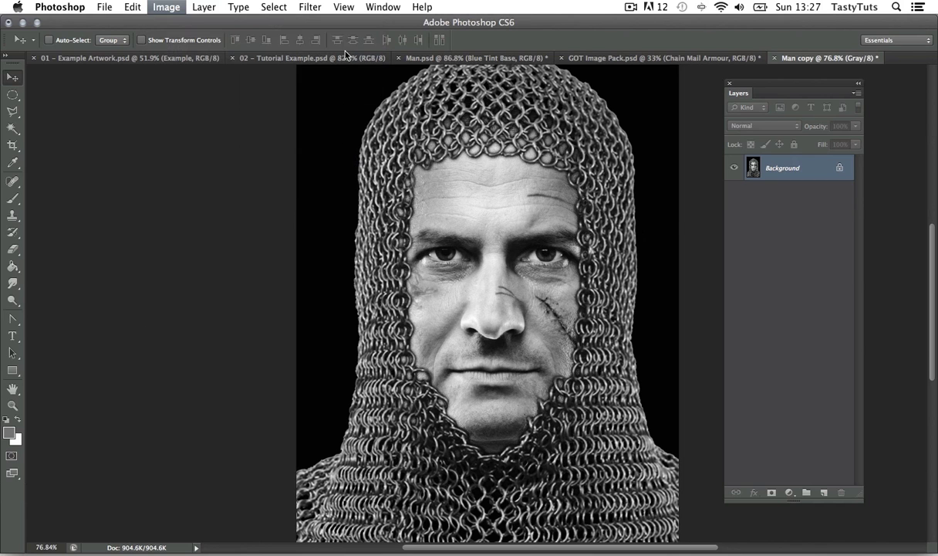
left_click_drag(718, 243, 387, 275)
key("BackSpace")
left_click_drag(547, 195, 482, 188)
left_click_drag(413, 271, 281, 303)
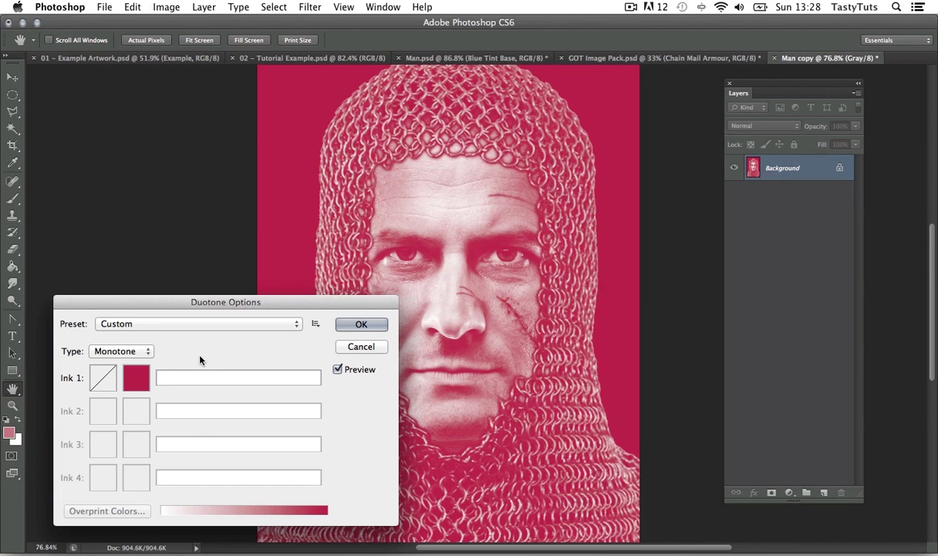
left_click(133, 355)
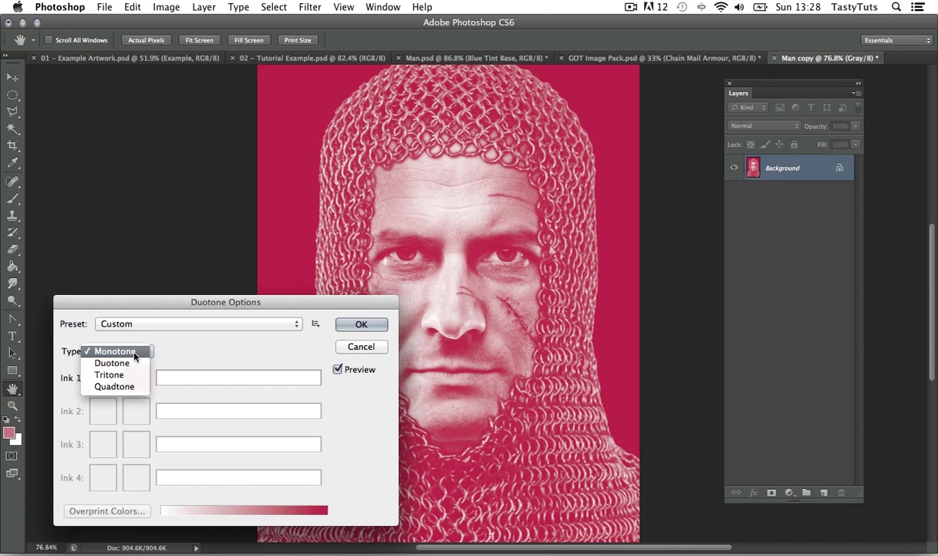
left_click(133, 363)
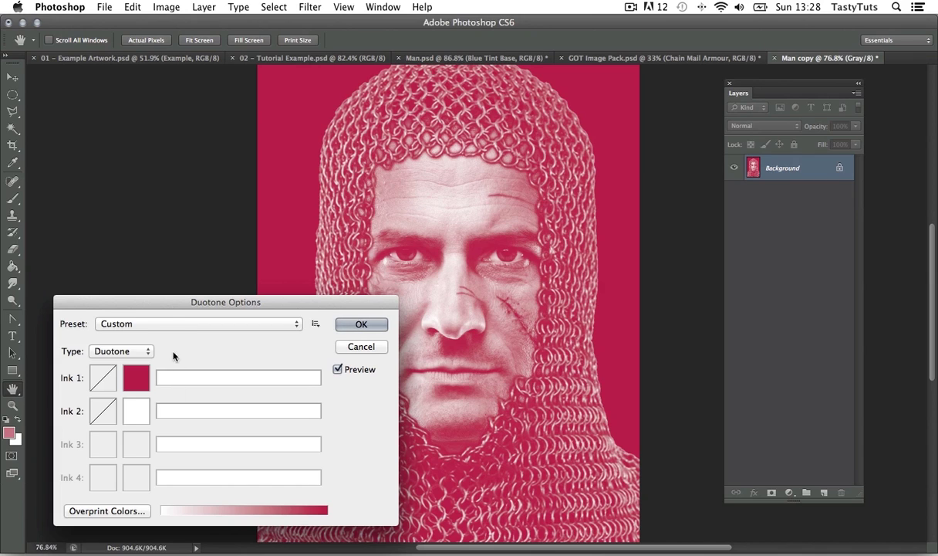
left_click_drag(165, 308, 165, 292)
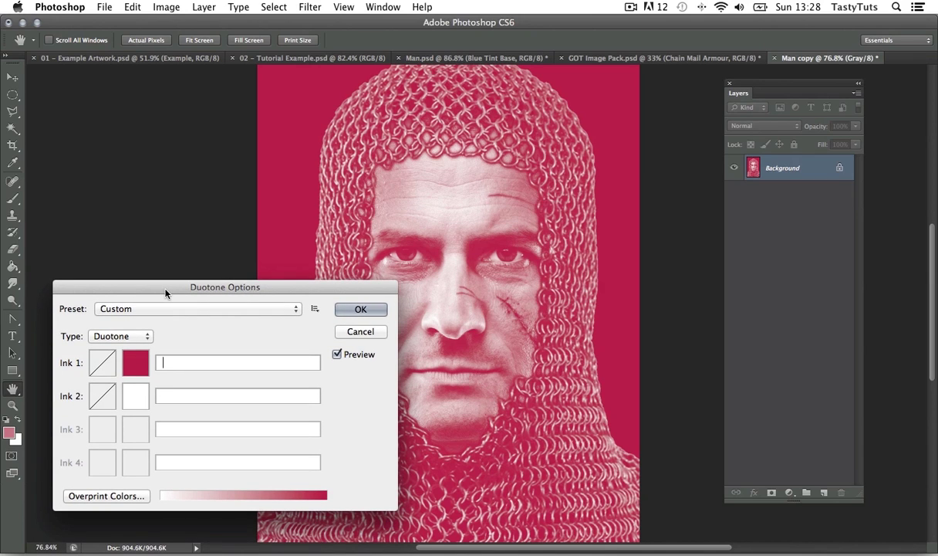
- Set the duotone's Ink 1 colour to #47bbf1
left_click(127, 355)
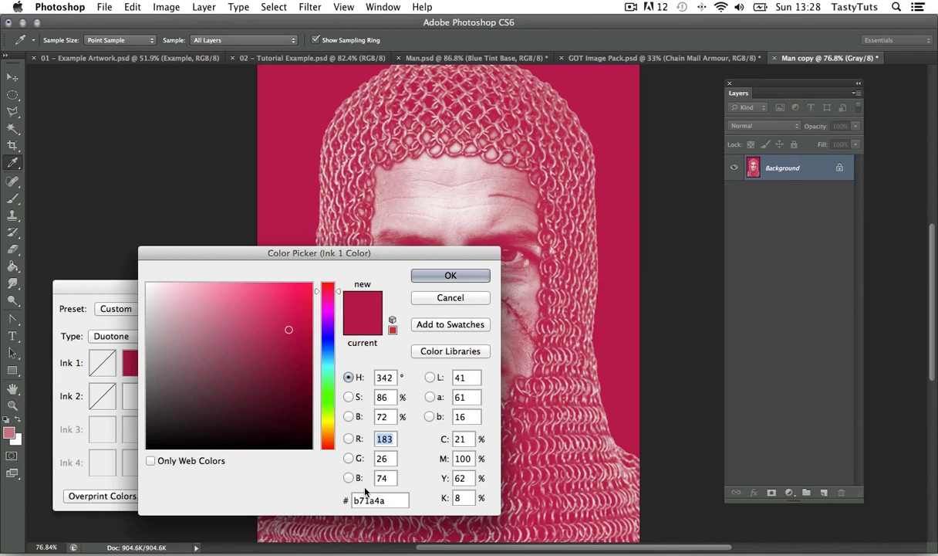
left_click_drag(398, 500, 342, 501)
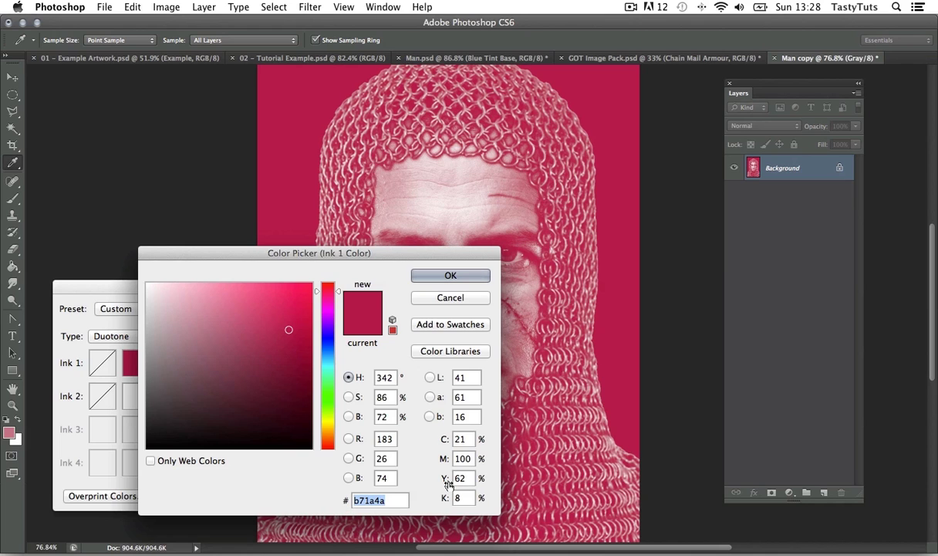
type("47")
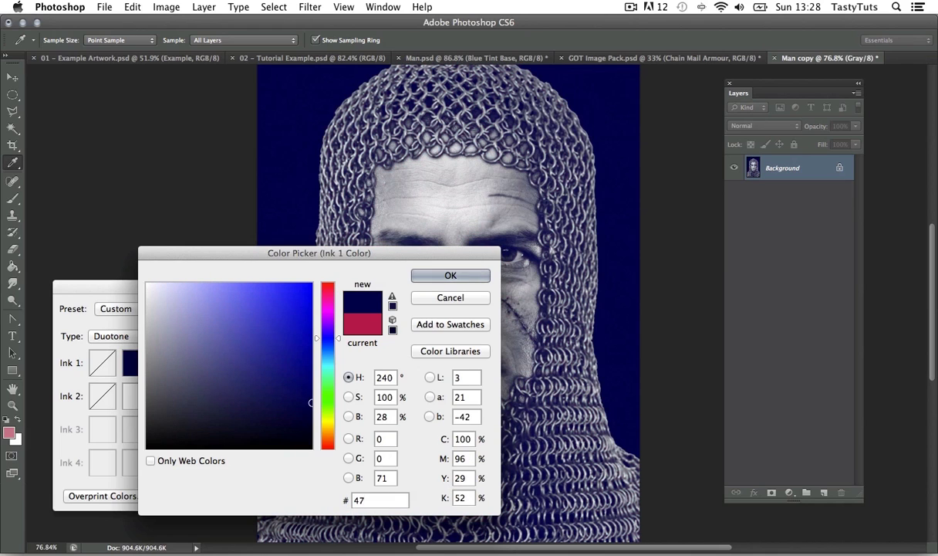
type("bbf1")
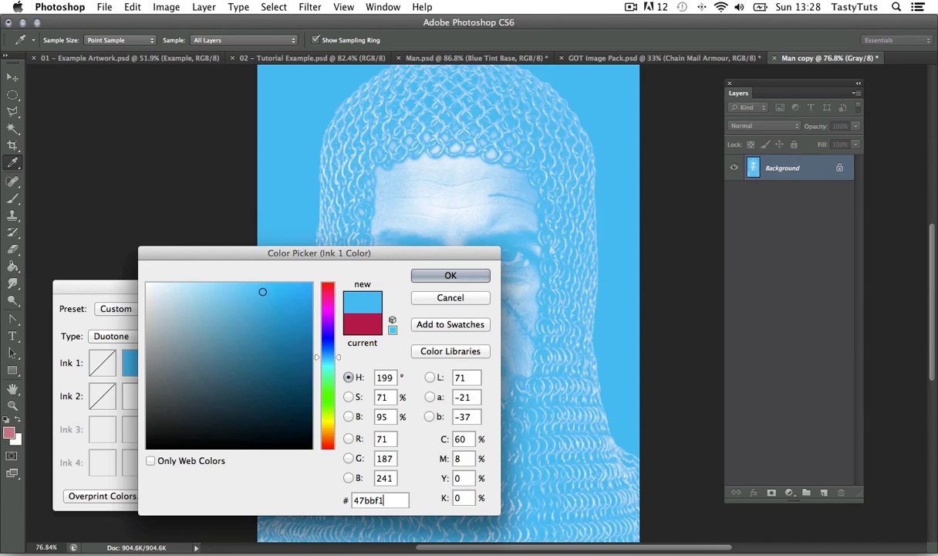
left_click(483, 277)
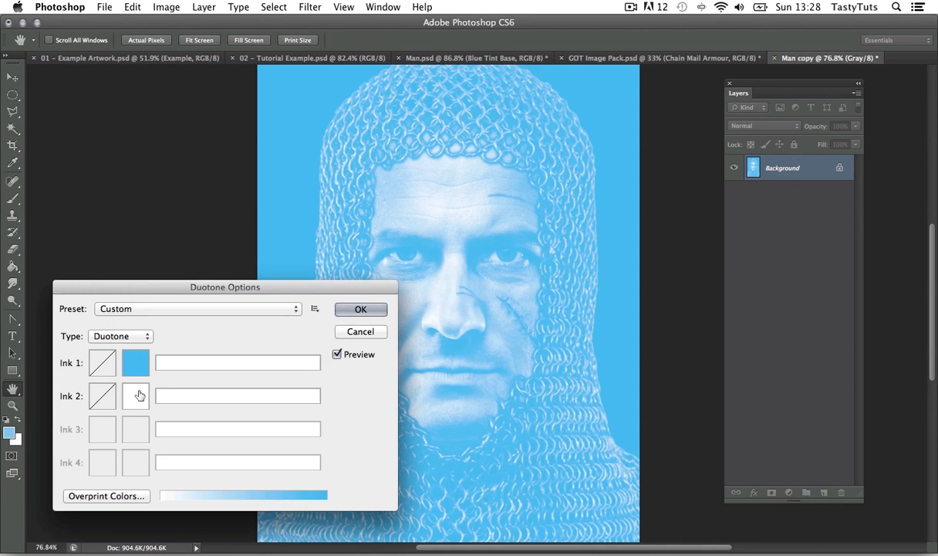
- Set the duotone's Ink 2 colour to #0465af
left_click(135, 397)
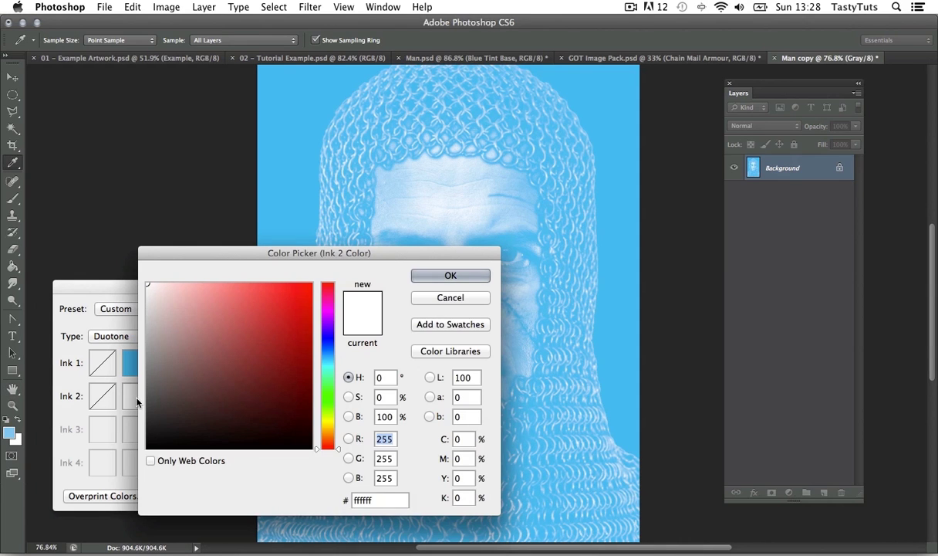
double_click(374, 500)
type("046")
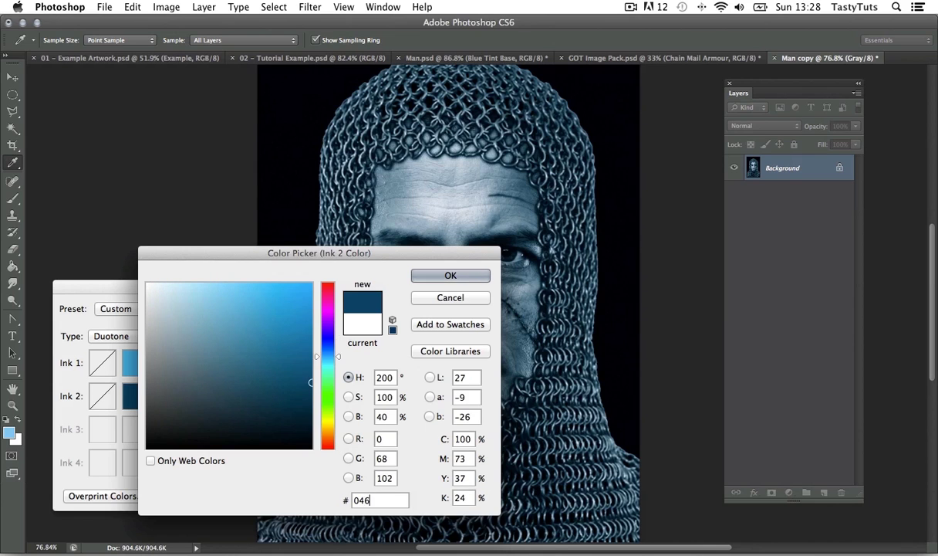
type("5af")
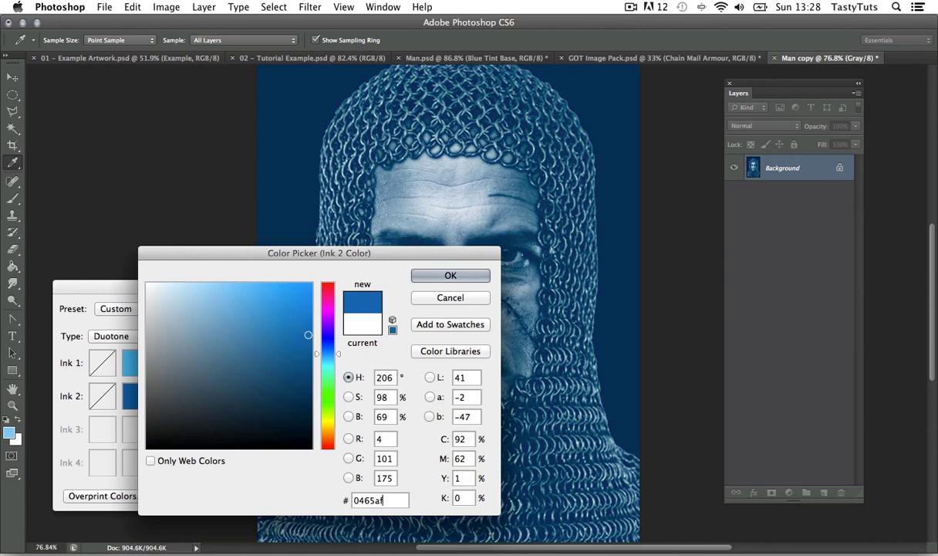
left_click(448, 275)
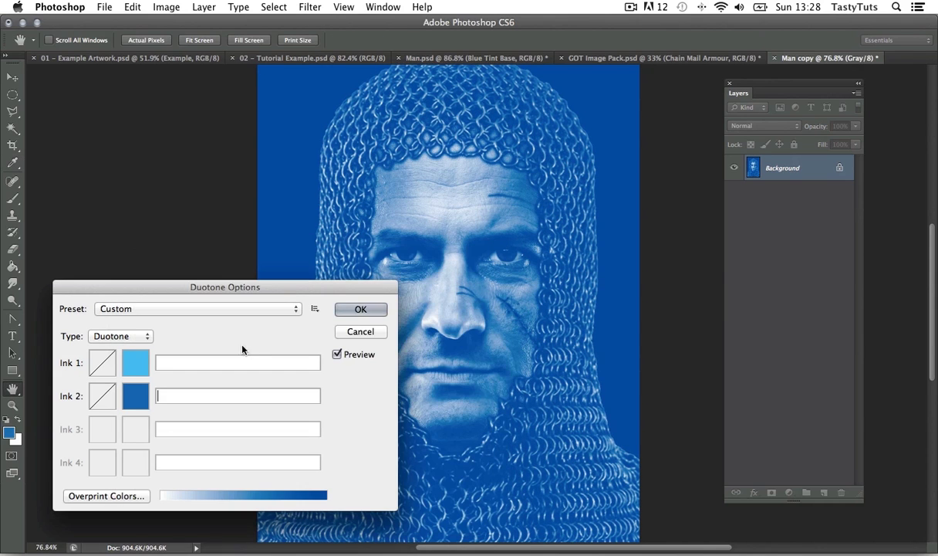
- Name the two inks Blue 1 and Blue 2 and apply the duotone to the image
left_click(216, 359)
type("Blue 1")
left_click_drag(190, 362, 154, 362)
key("super+c")
left_click(184, 395)
key("super+v")
key("BackSpace")
type("2")
left_click(373, 309)
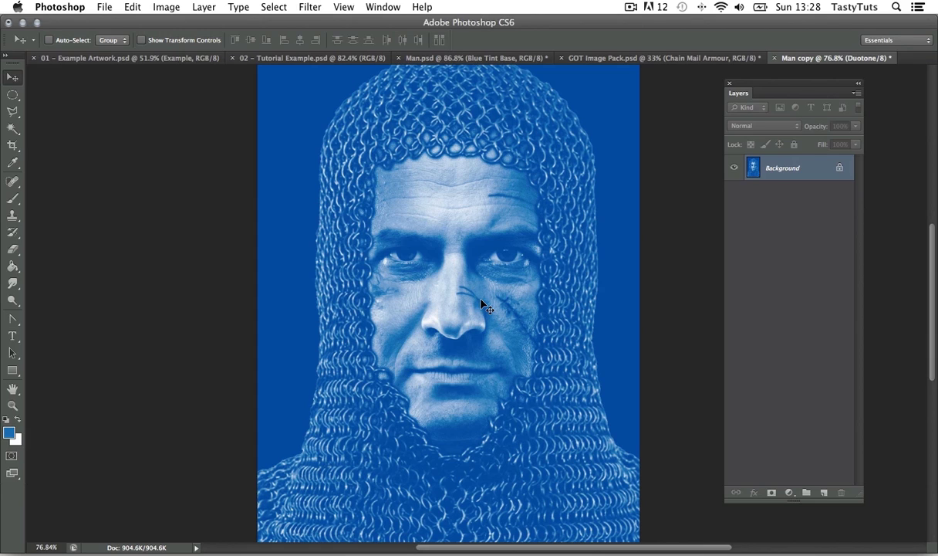
- Copy the entire duotone image and close the Man copy document without saving it
key("super+a")
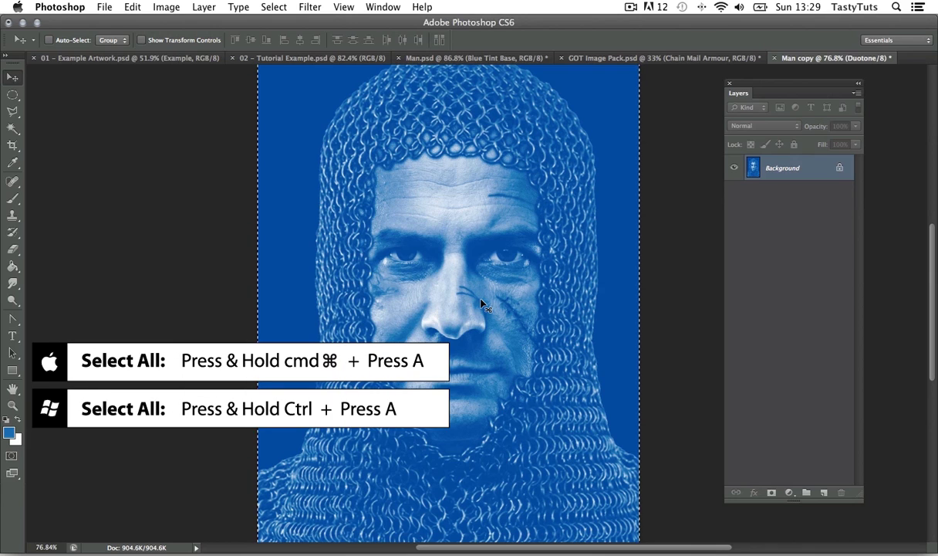
key("super+c")
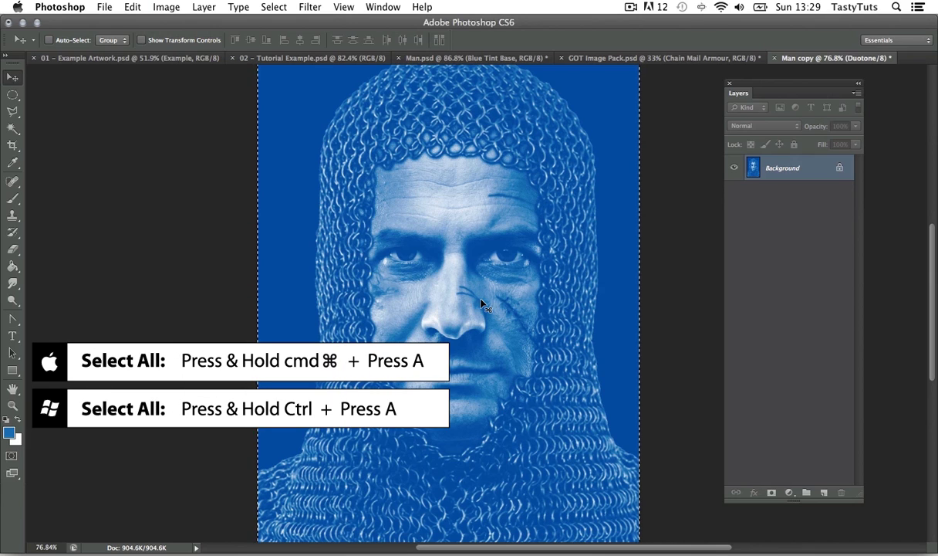
key("super+w")
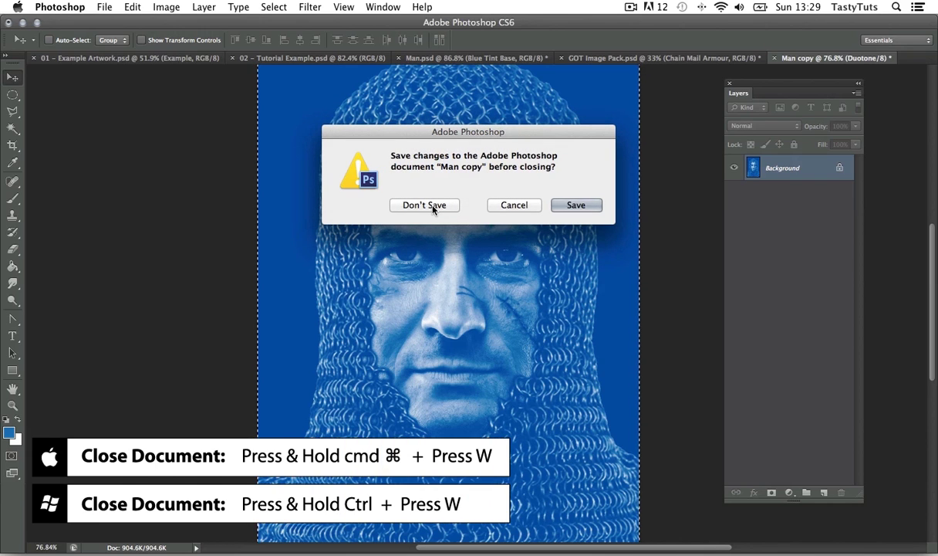
left_click(425, 205)
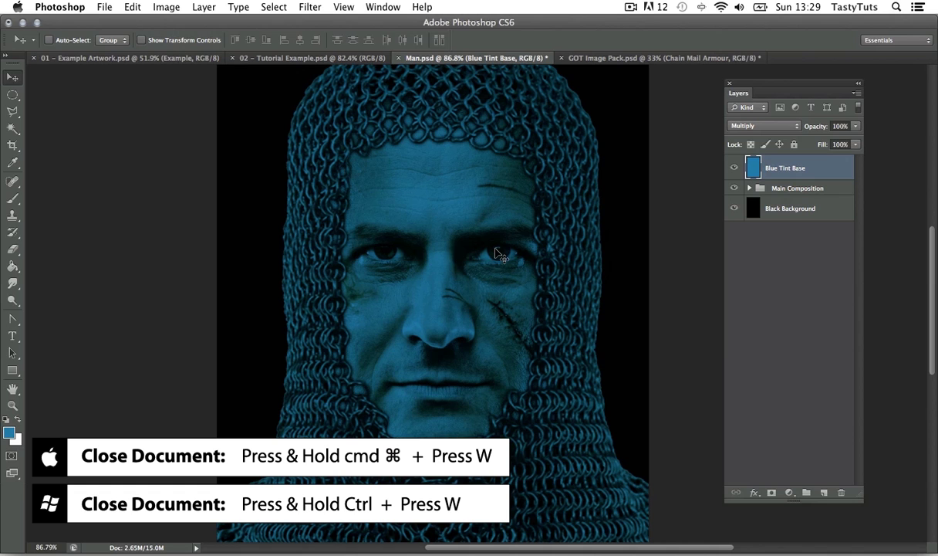
- Paste the duotone image into Man.psd above Blue Tint Base and rename the new layer Blue Tint Multiply
key("z")
left_click_drag(535, 236, 511, 259)
key("super+v")
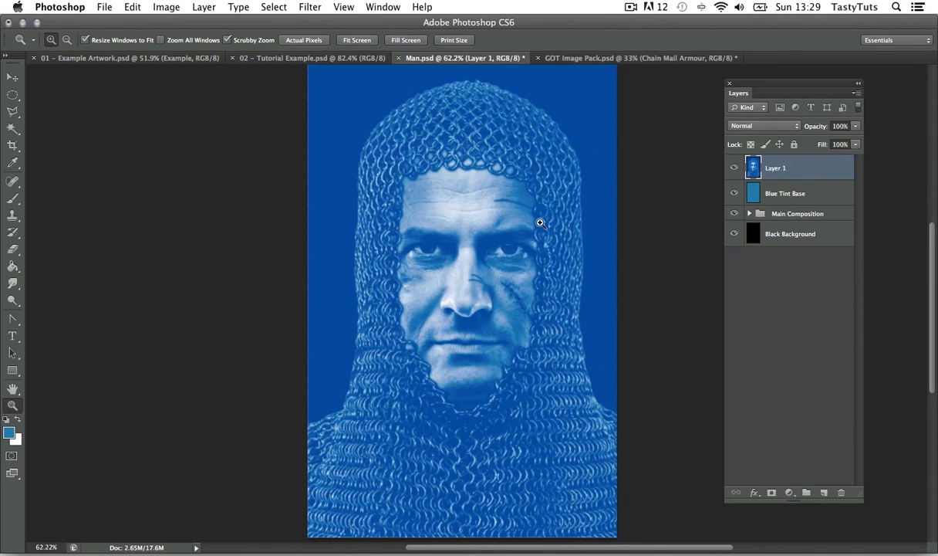
double_click(776, 168)
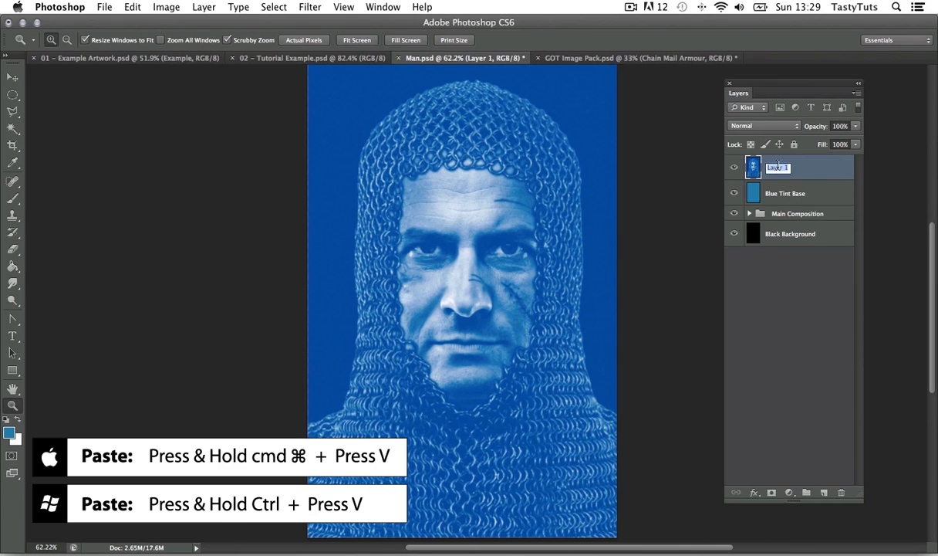
type("Blue Tint M")
type("ultiply")
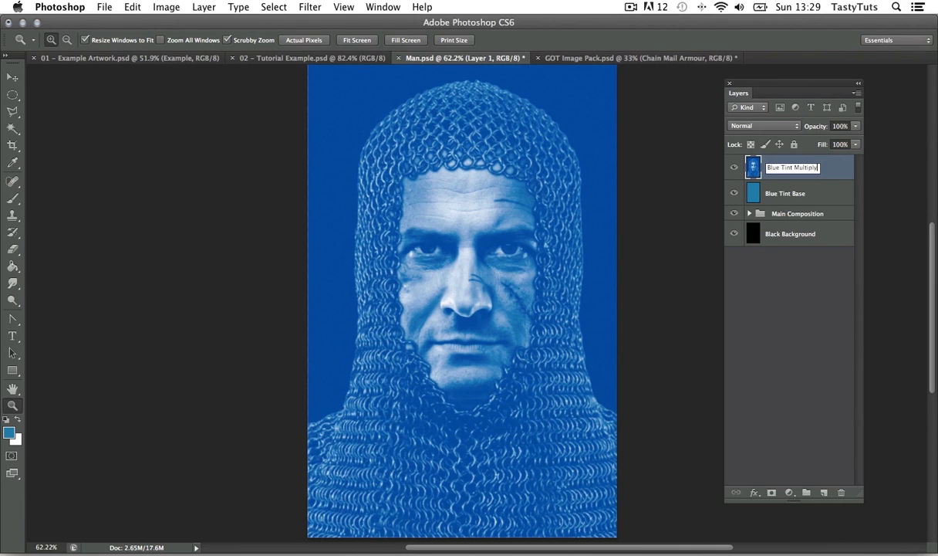
key("Return")
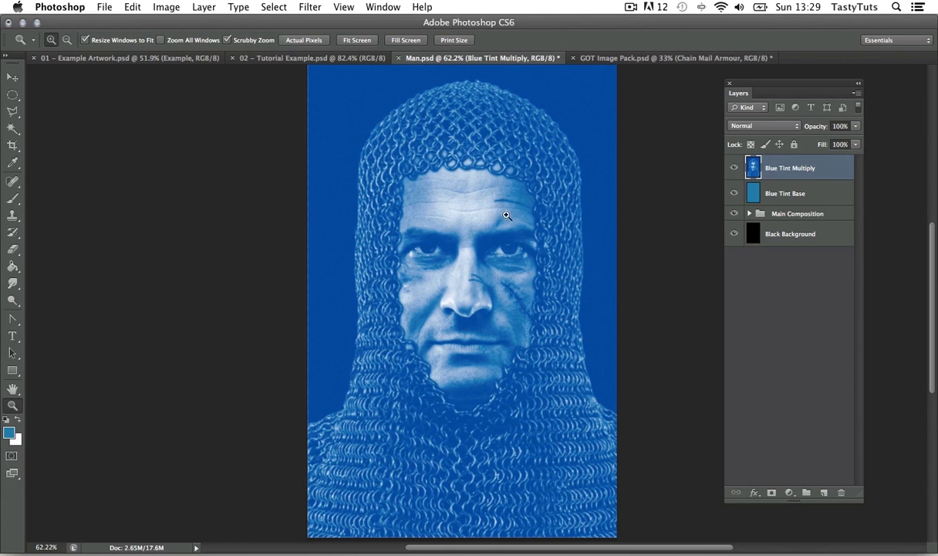
left_click_drag(488, 275, 504, 270)
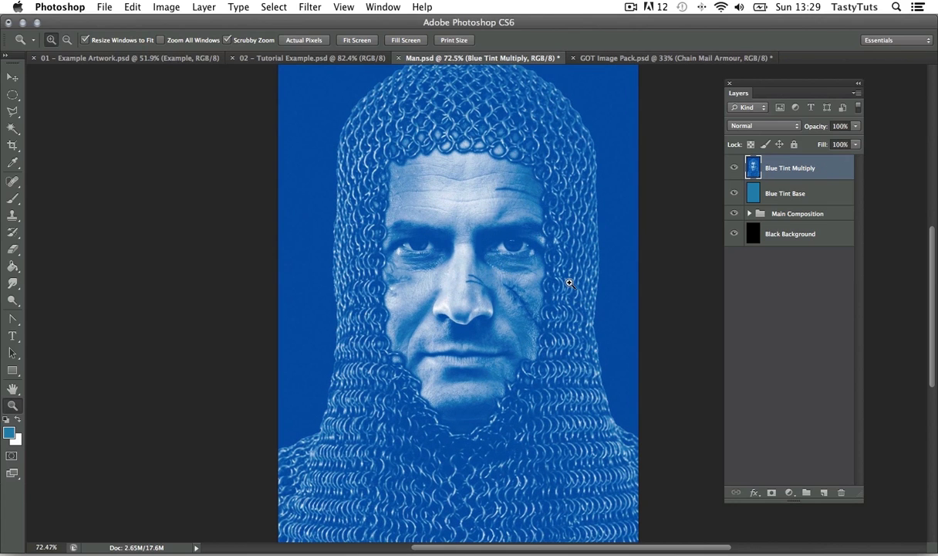
- Set the Blue Tint Multiply layer's blend mode to Multiply and add a duplicate of it blended as Overlay
left_click(767, 128)
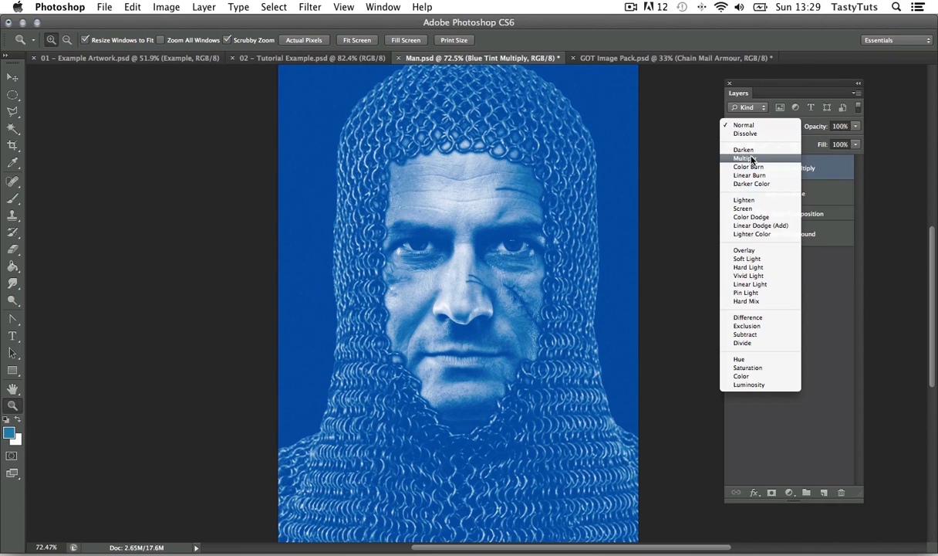
left_click(753, 159)
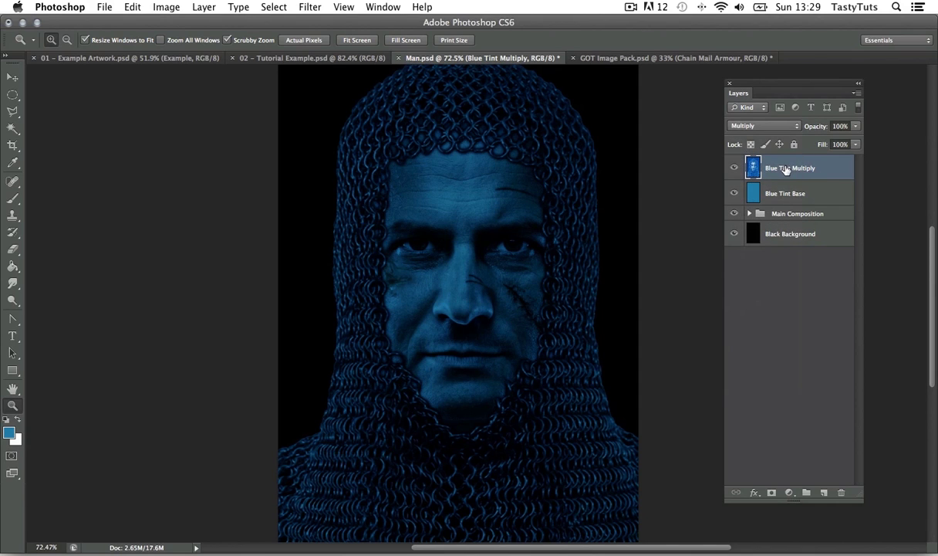
key("super+j")
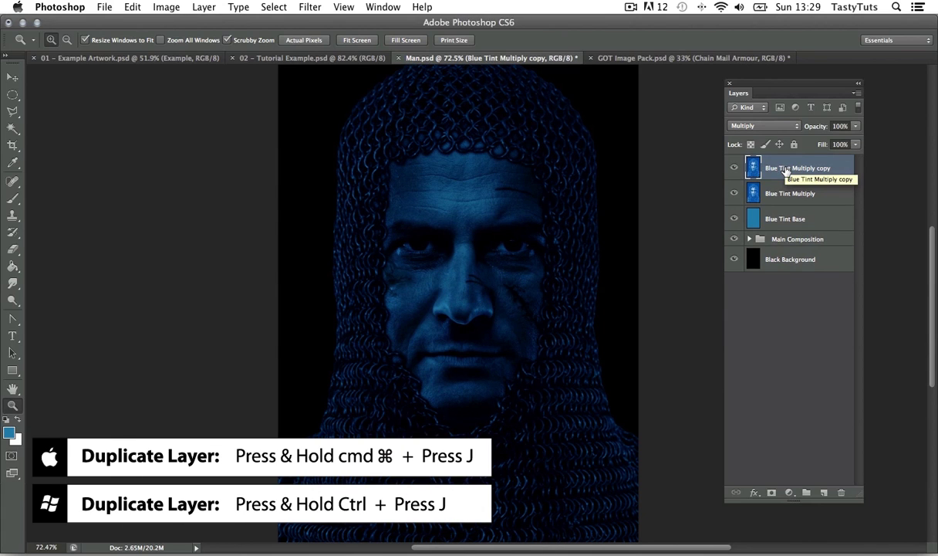
left_click(772, 128)
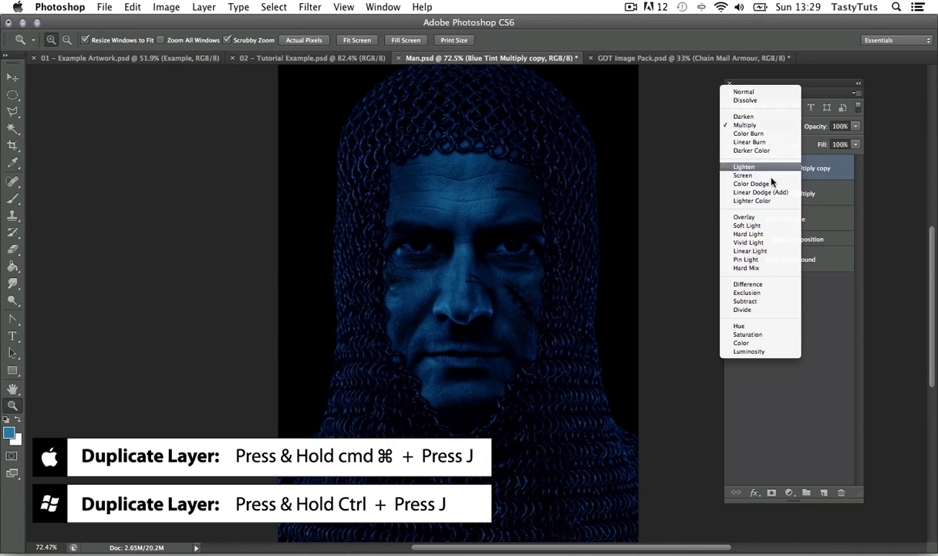
left_click(772, 218)
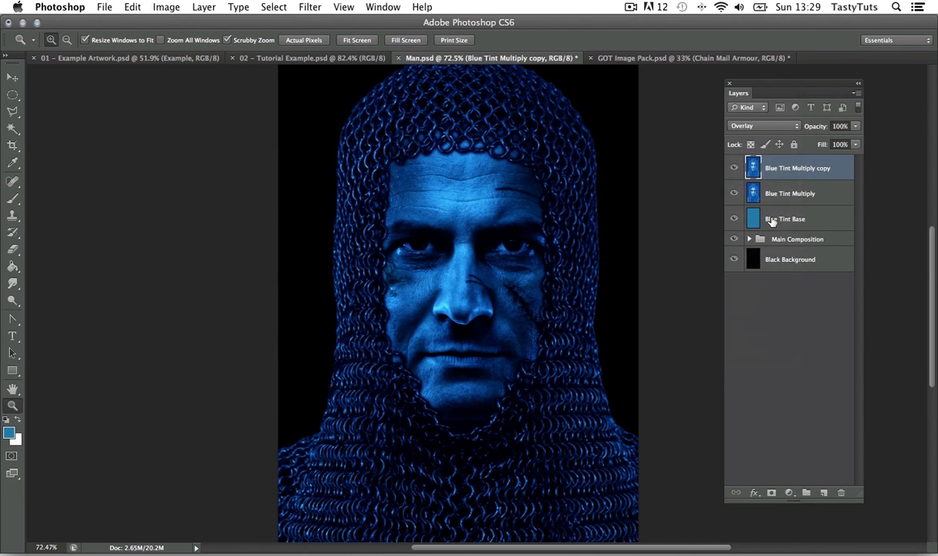
- Rename the duplicated tint layer Blue Tint Overlay and save the document
left_click_drag(495, 277, 532, 216)
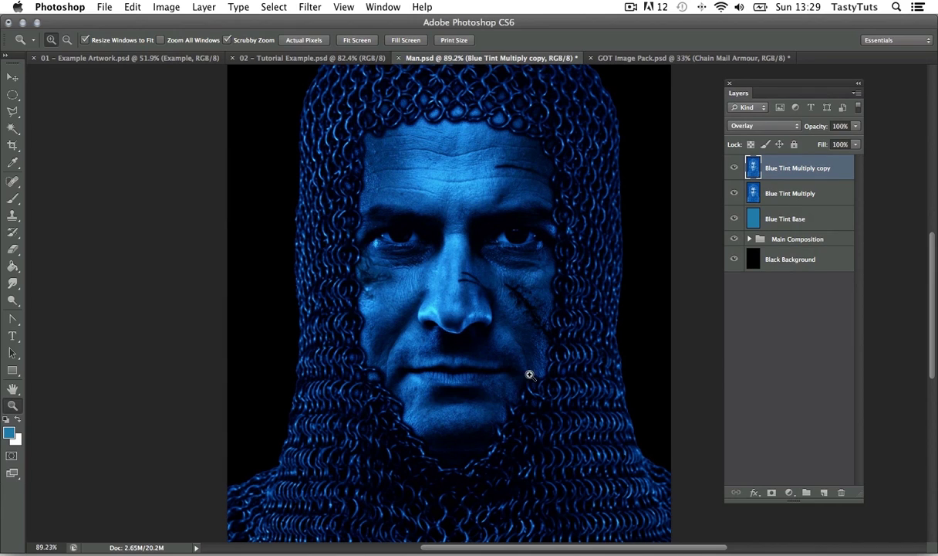
double_click(800, 173)
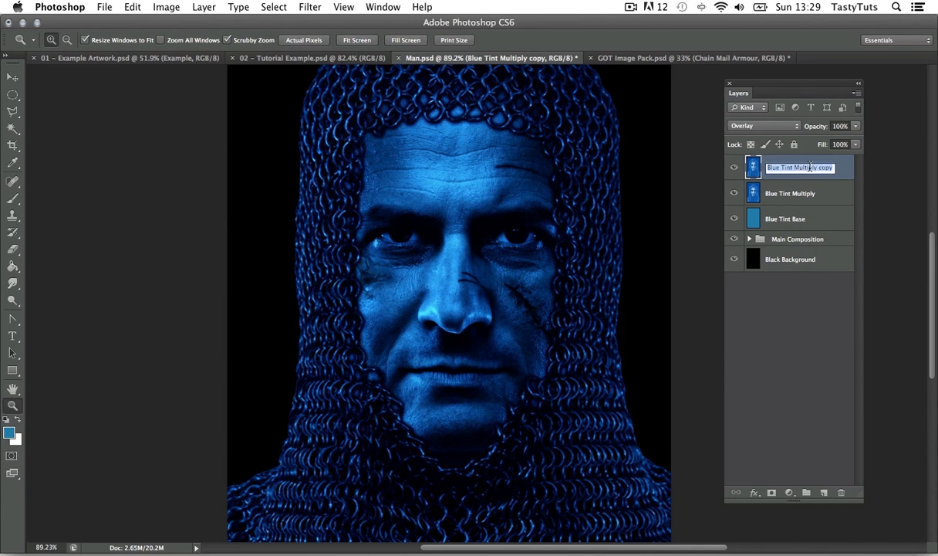
left_click(808, 168)
left_click_drag(795, 167, 841, 167)
type("Overla")
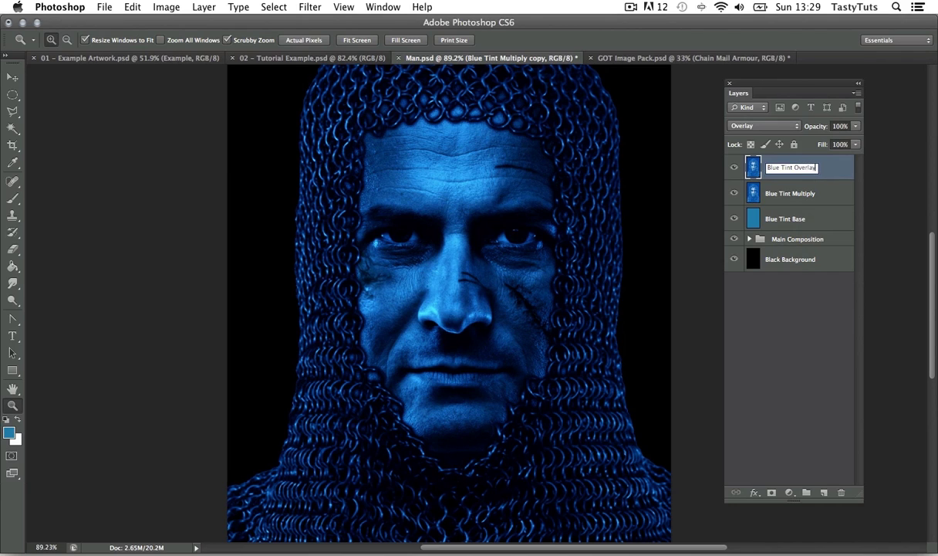
key("Return")
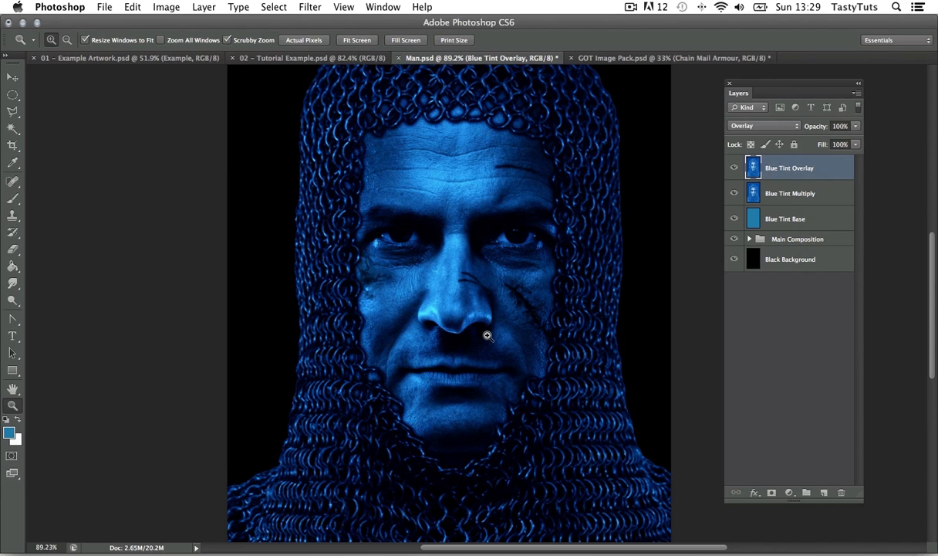
key("space")
left_click_drag(556, 233, 551, 251)
key("ctrl+s")
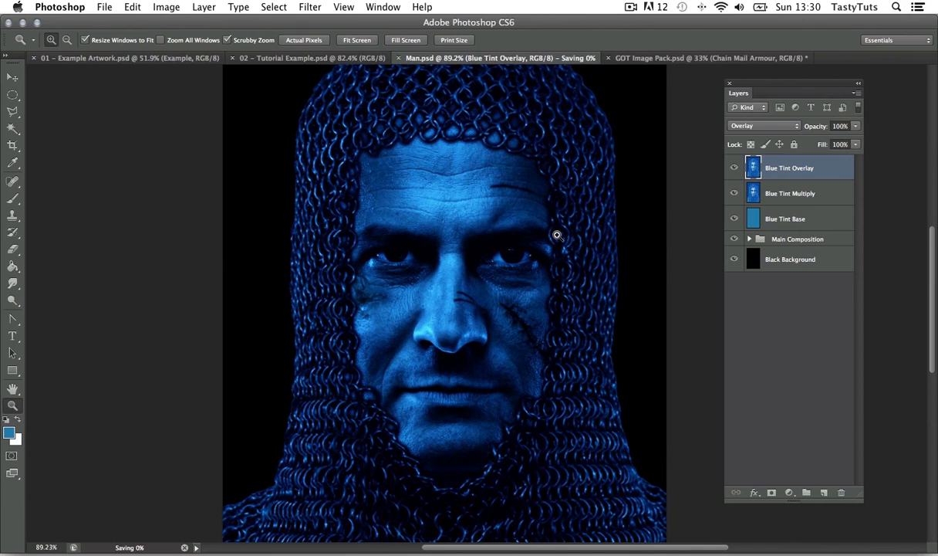
- Add a layer mask to each of the Blue Tint Overlay, Blue Tint Multiply and Blue Tint Base layers
key("v")
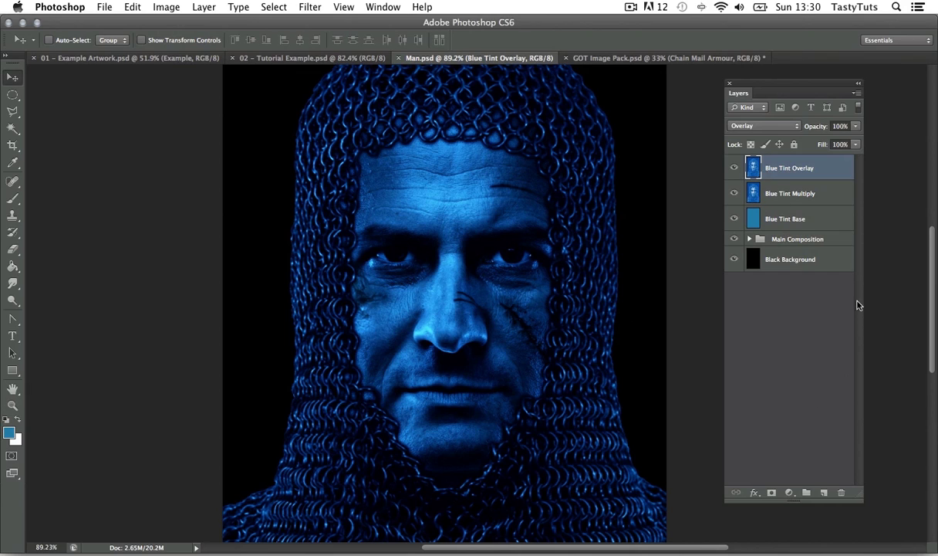
left_click(772, 492)
left_click(793, 195)
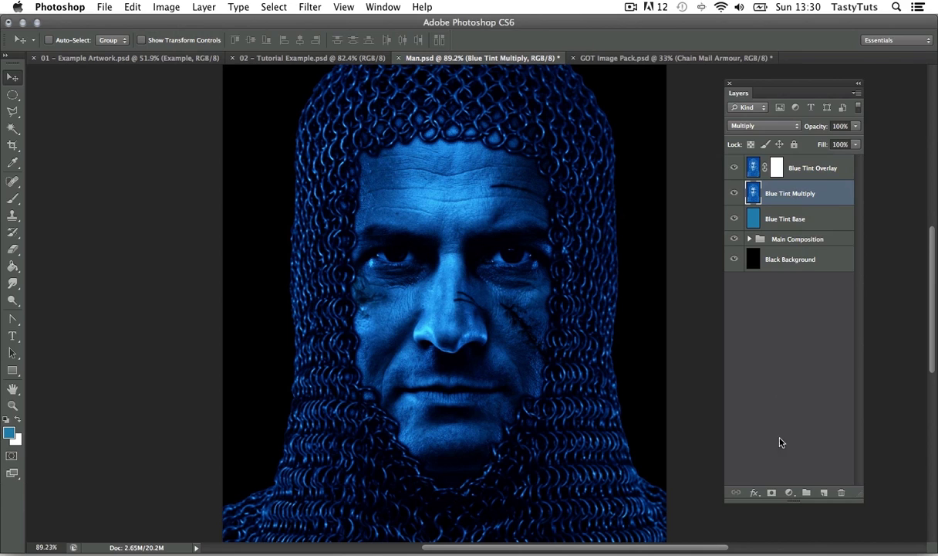
left_click(771, 494)
left_click(791, 224)
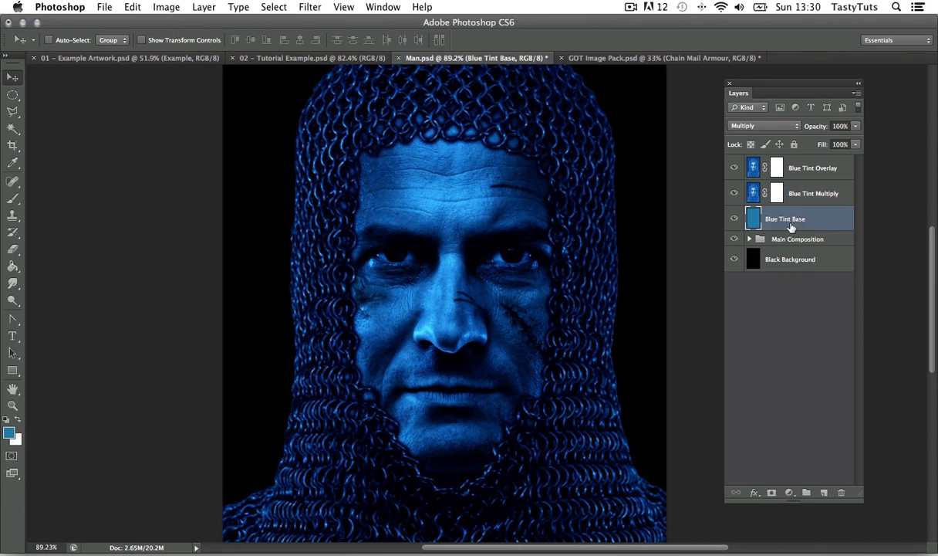
left_click(772, 493)
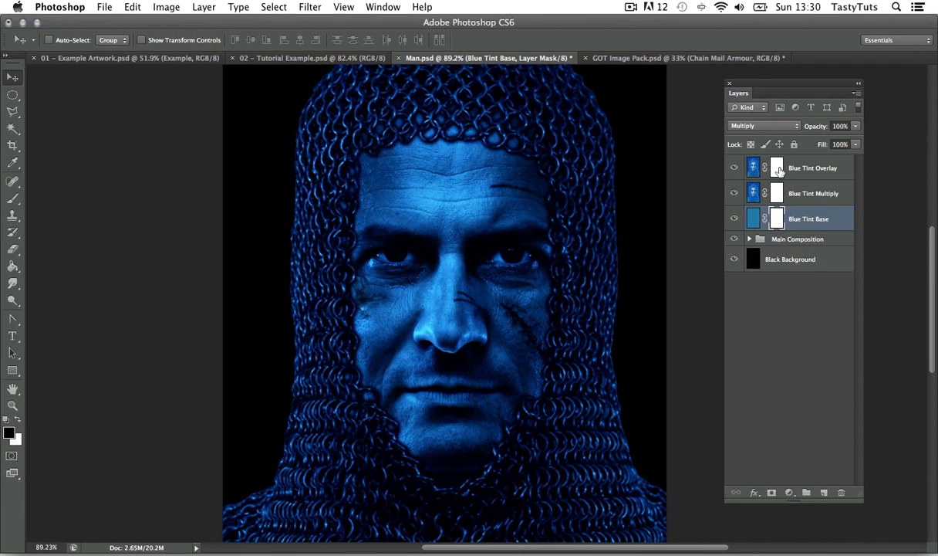
- Invert the masks of all three blue tint layers to black so they hide the tint
left_click(778, 170)
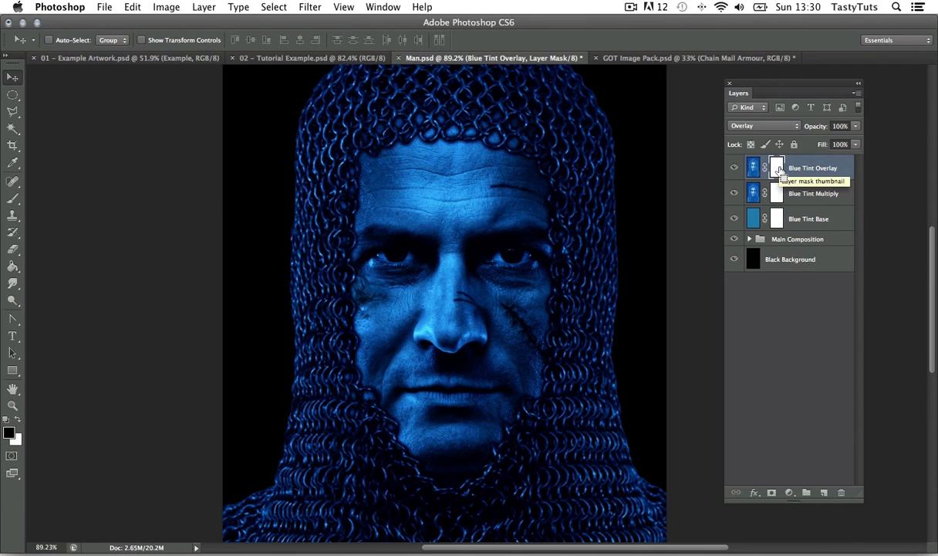
key("super+i")
left_click(777, 193)
key("super+i")
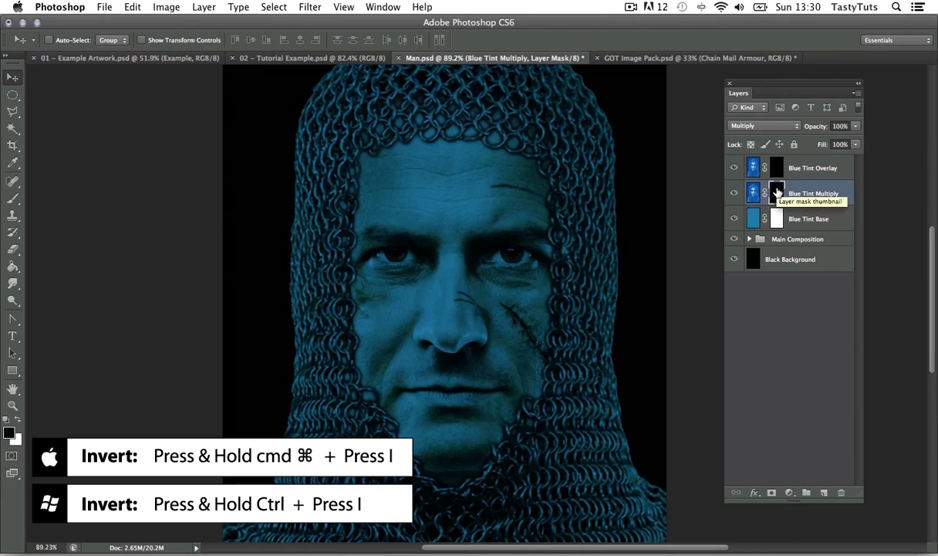
left_click(777, 219)
key("super+i")
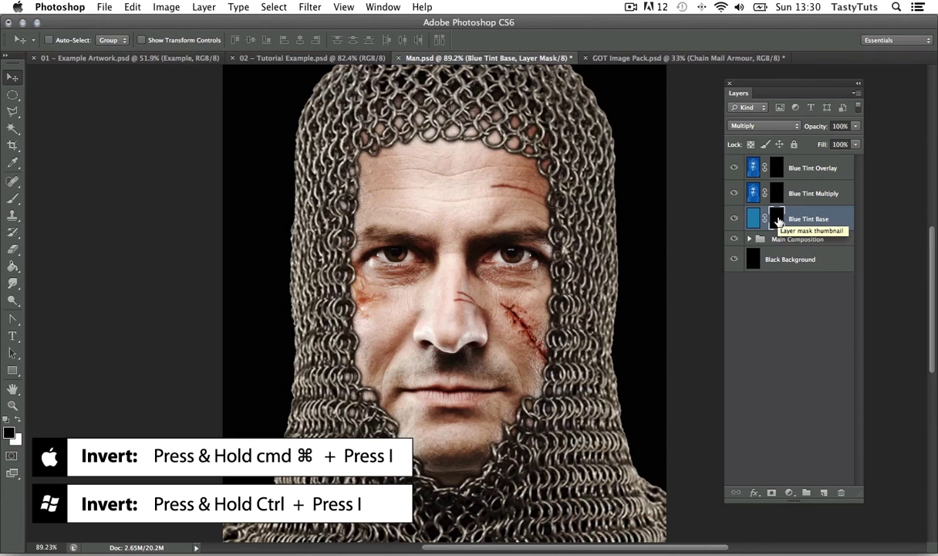
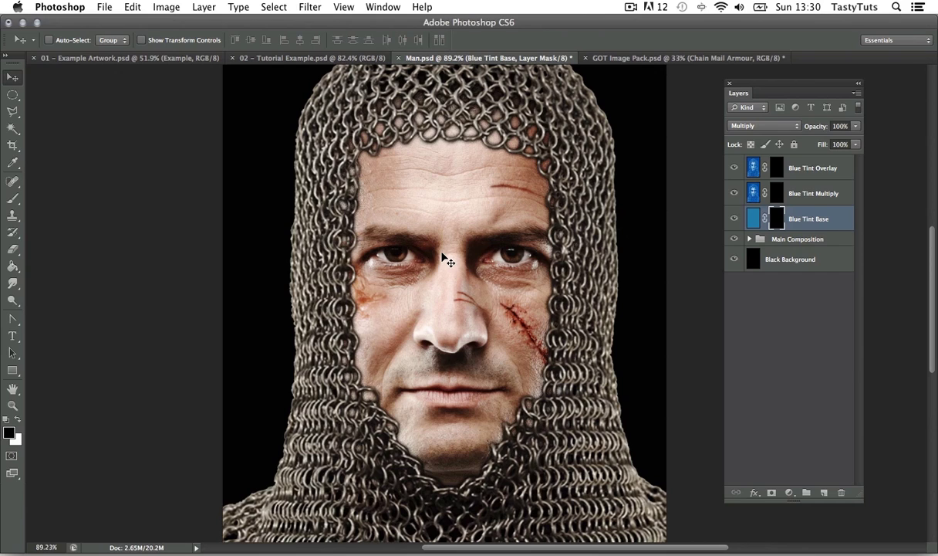
- Paint Blue Tint Base's mask with a soft white brush at 50% opacity, revealing tint on the face's right side and adjacent chain mail
left_click(12, 197)
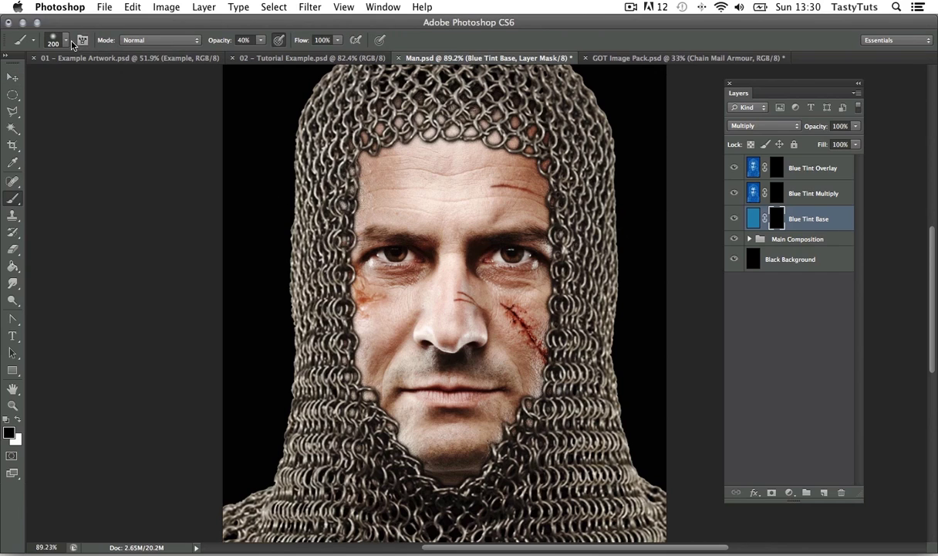
left_click(66, 44)
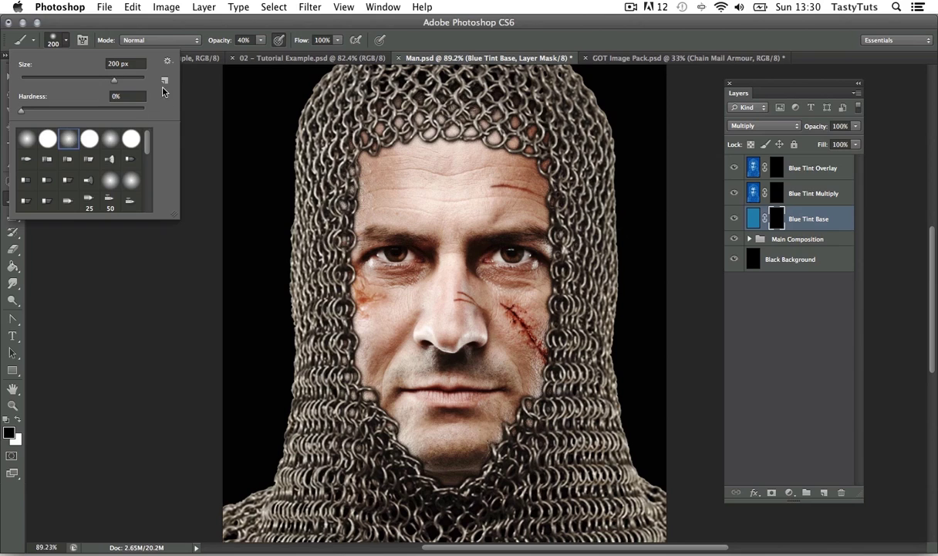
left_click(183, 34)
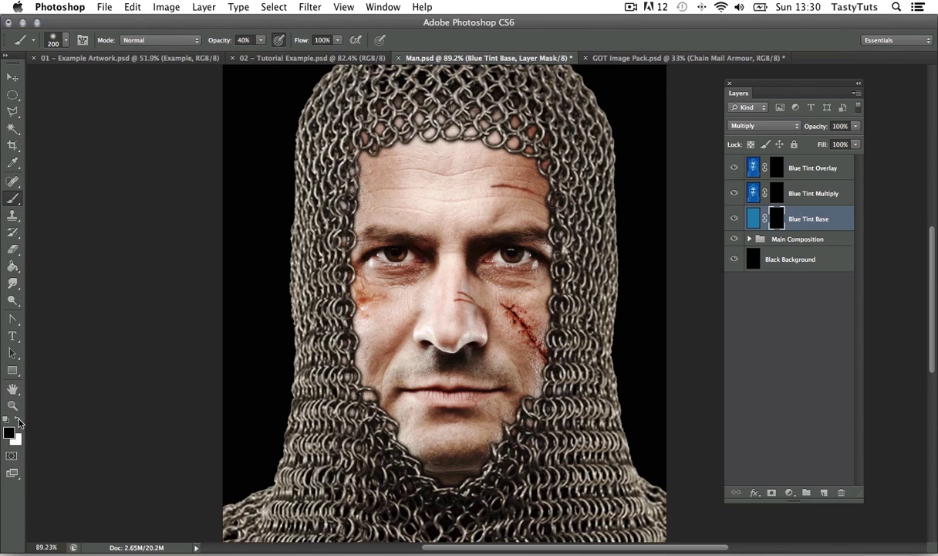
left_click(17, 418)
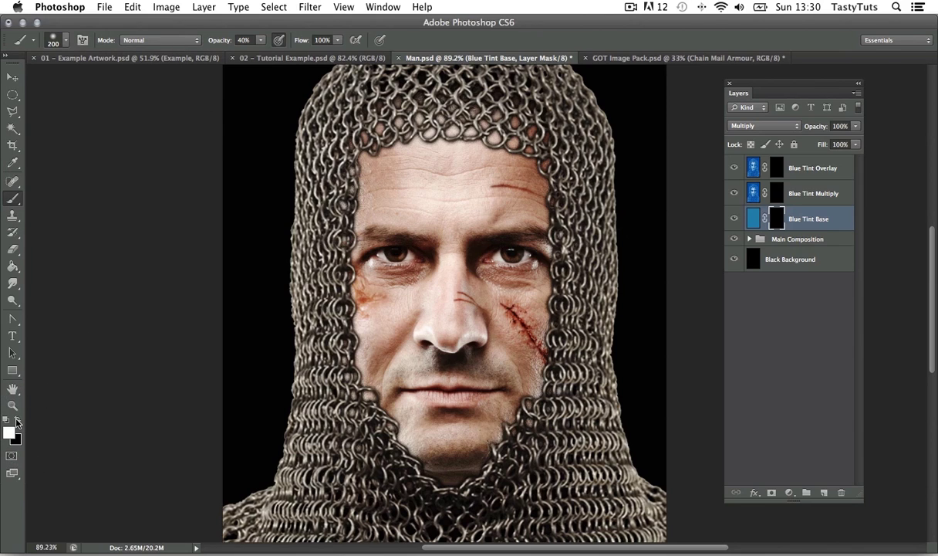
left_click(243, 39)
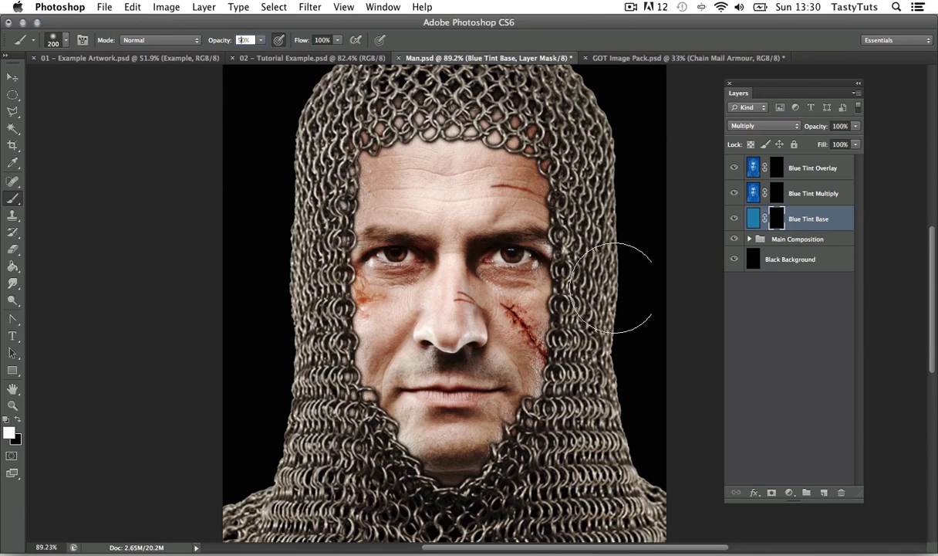
scroll(617, 270, "down", 1)
mouse_move(624, 266)
left_mouse_down()
mouse_move(606, 299)
mouse_move(599, 243)
mouse_move(596, 293)
mouse_move(576, 281)
mouse_move(563, 293)
mouse_move(565, 331)
mouse_move(556, 294)
mouse_move(556, 332)
mouse_move(465, 247)
left_mouse_up()
key("bracketleft")
key("bracketleft")
key("bracketleft")
key("bracketleft")
key("bracketleft")
key("bracketleft")
mouse_move(543, 419)
left_mouse_down()
mouse_move(494, 375)
mouse_move(486, 343)
left_mouse_up()
left_click_drag(583, 272, 546, 270)
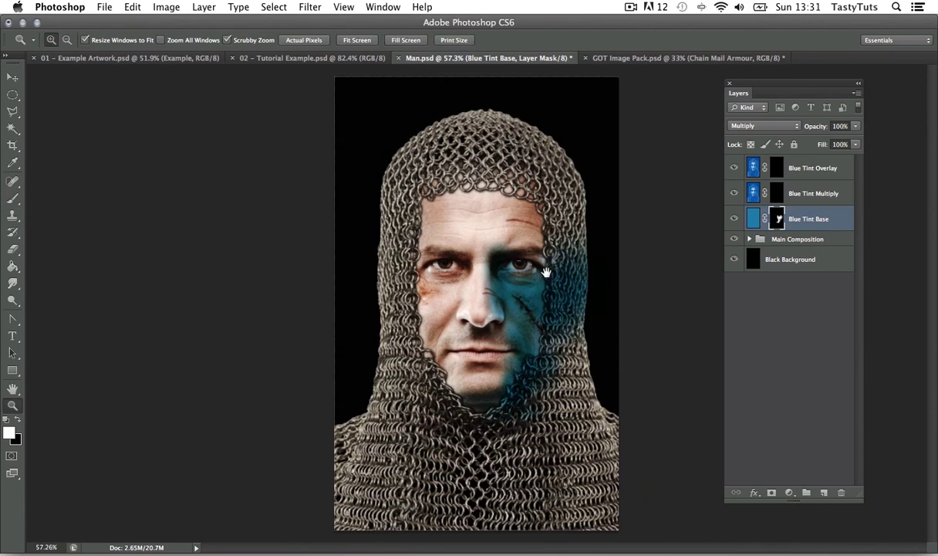
- Extend the Blue Tint Base mask over the right side of the hood and forehead with a larger white brush
key("bracketright")
key("bracketright")
key("bracketright")
key("bracketright")
key("bracketright")
key("bracketright")
key("bracketright")
mouse_move(565, 317)
left_mouse_down()
mouse_move(557, 514)
mouse_move(552, 346)
left_mouse_up()
key("bracketleft")
left_click_drag(498, 259, 525, 257)
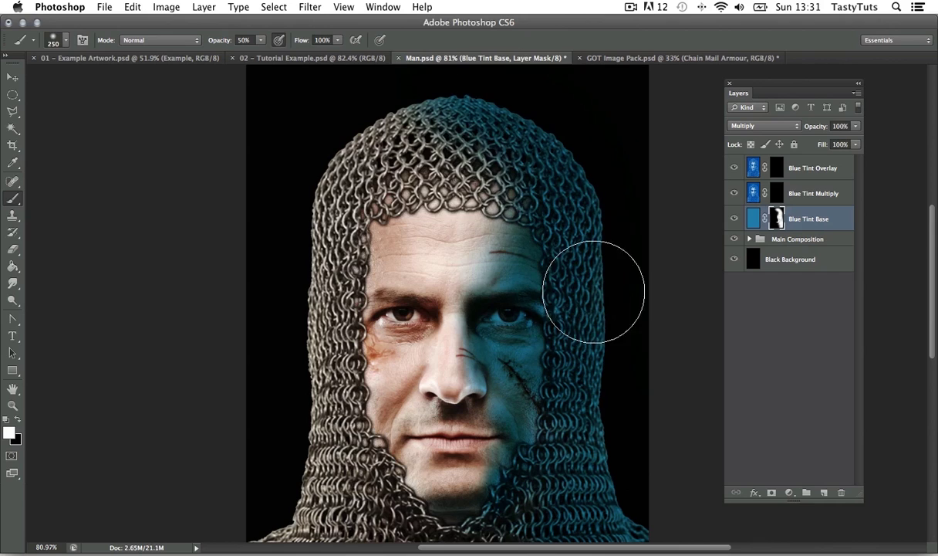
- Refine the Blue Tint Base mask around the nose, lips and chin using smaller brushes at 13% opacity
key("bracketleft")
key("bracketleft")
key("bracketleft")
key("bracketleft")
key("bracketleft")
key("bracketleft")
key("bracketleft")
key("bracketleft")
key("bracketleft")
key("bracketleft")
key("bracketleft")
key("bracketleft")
scroll(484, 314, "up", 2)
left_click_drag(398, 373, 437, 372)
key("bracketright")
key("bracketright")
left_click_drag(488, 441, 416, 445)
left_click_drag(582, 391, 578, 285)
key("bracketright")
key("bracketright")
key("bracketright")
key("bracketright")
left_click_drag(469, 317, 494, 244)
key("bracketleft")
key("bracketleft")
key("bracketleft")
key("bracketleft")
mouse_move(384, 262)
left_mouse_down()
mouse_move(379, 253)
mouse_move(423, 264)
left_mouse_up()
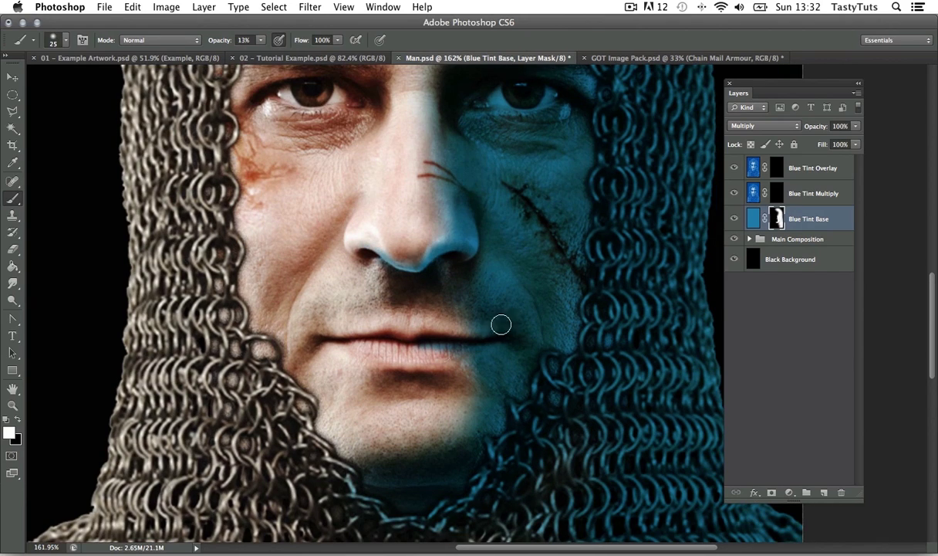
left_click_drag(444, 345, 402, 345)
left_click_drag(629, 220, 618, 349)
left_click_drag(617, 348, 563, 349)
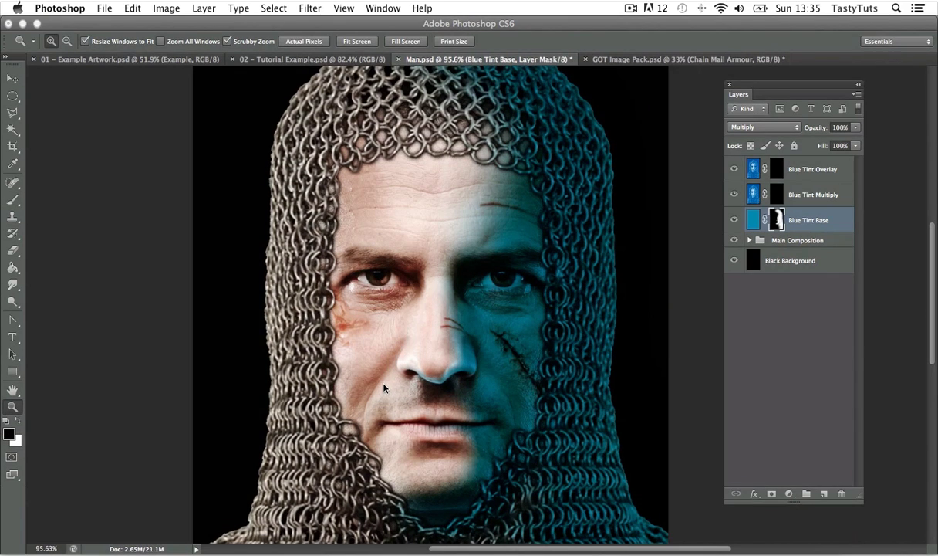
- Paint white on the Blue Tint Multiply mask over the chain mail and right side of the face, starting with a 175 px brush
key("v")
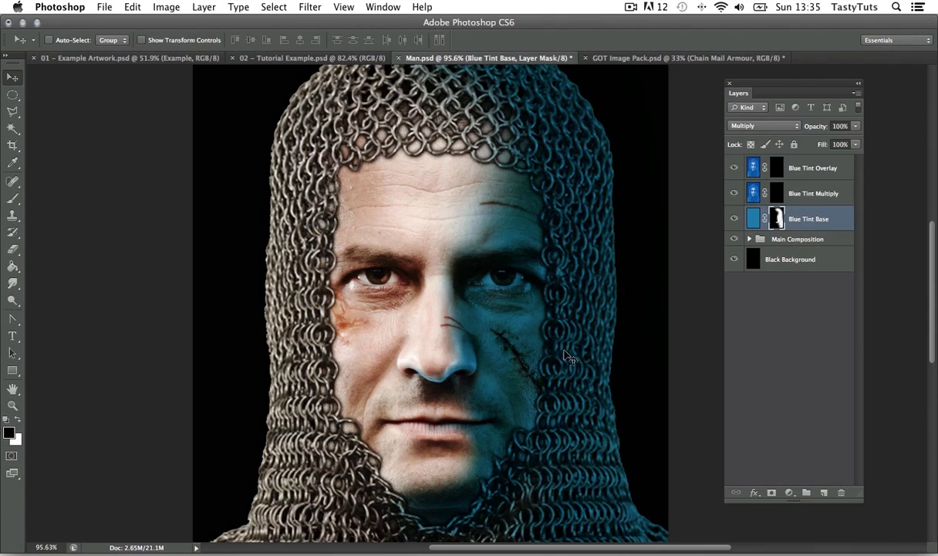
left_click(777, 193)
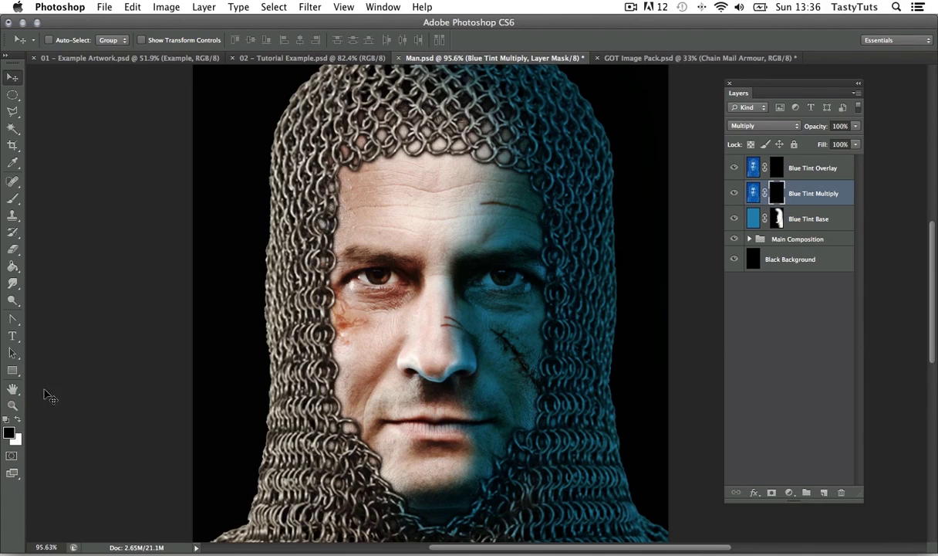
key("x")
key("b")
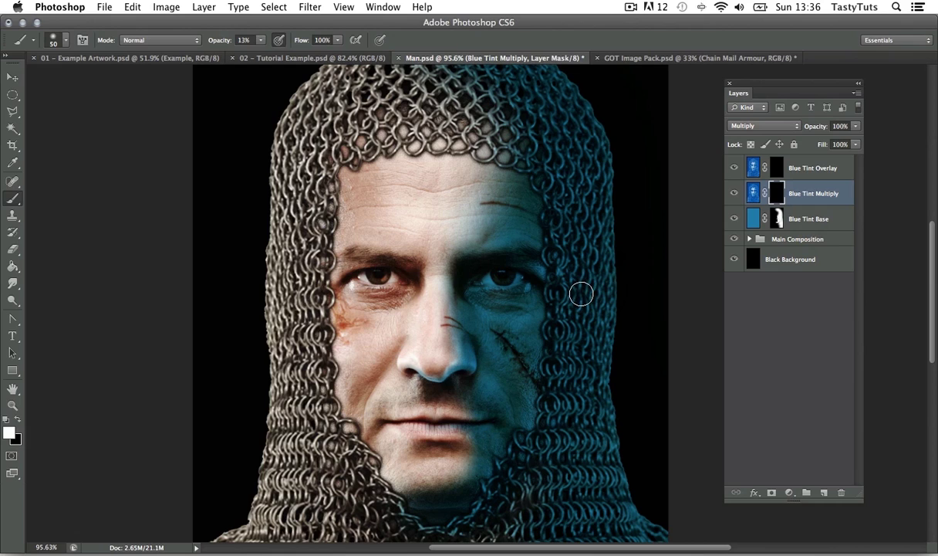
key("bracketright")
key("bracketright")
key("bracketright")
key("bracketright")
key("bracketright")
key("bracketright")
key("bracketright")
key("bracketright")
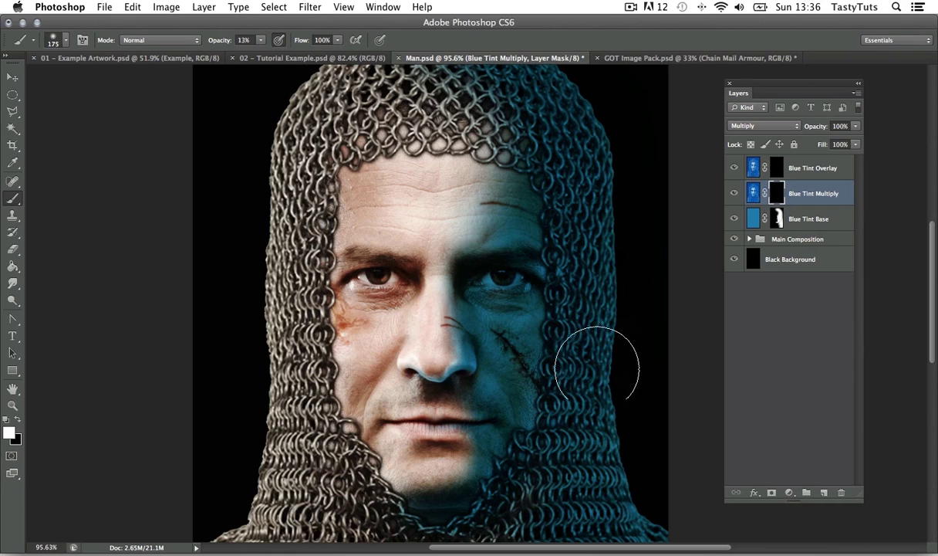
left_click_drag(614, 308, 579, 308)
mouse_move(593, 152)
left_mouse_down()
mouse_move(552, 358)
mouse_move(594, 336)
left_mouse_up()
key("bracketleft")
key("bracketleft")
key("bracketleft")
mouse_move(521, 278)
left_mouse_down()
mouse_move(565, 149)
mouse_move(521, 276)
left_mouse_up()
key("bracketright")
key("bracketright")
- Build up the Blue Tint Multiply mask over the right side of the hood, cheek and jaw at 50% brush opacity
key("5")
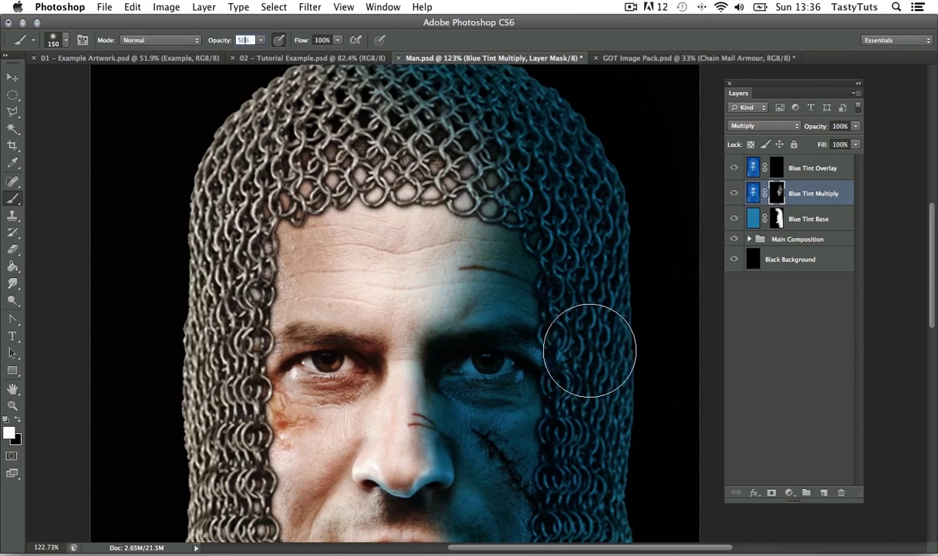
left_click_drag(609, 354, 578, 358)
left_click_drag(546, 386, 509, 421)
mouse_move(532, 262)
left_mouse_down()
mouse_move(597, 243)
mouse_move(515, 239)
left_mouse_up()
key("bracketright")
key("bracketright")
key("bracketright")
left_click_drag(471, 159, 497, 394)
key("bracketleft")
key("bracketleft")
key("bracketleft")
key("bracketleft")
key("bracketleft")
left_click_drag(409, 455, 462, 397)
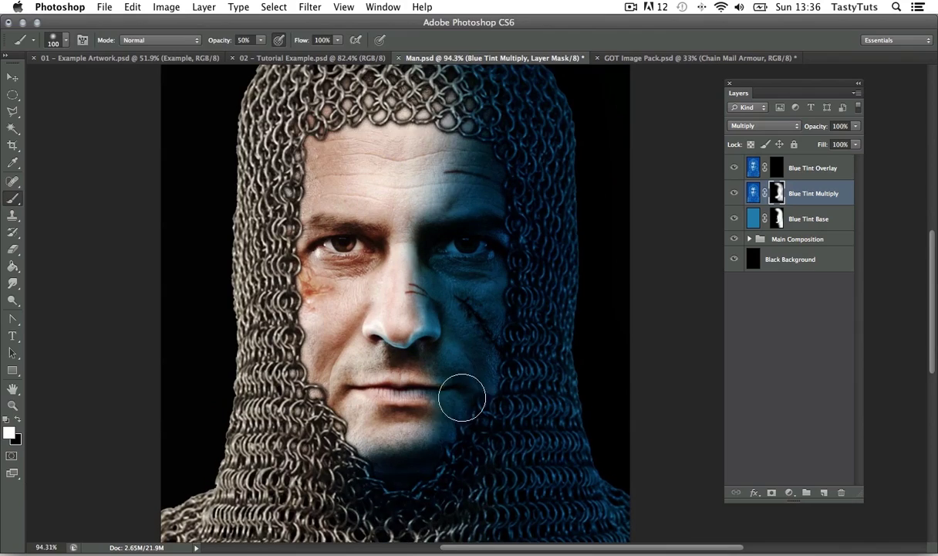
left_click_drag(531, 394, 556, 394)
- Refine the Blue Tint Multiply mask's transition along the facial features with small, low-opacity white brush strokes
key("bracketleft")
key("bracketleft")
key("bracketleft")
key("bracketleft")
key("bracketleft")
key("1")
left_click_drag(378, 317, 339, 319)
left_click_drag(502, 309, 463, 308)
left_click_drag(491, 241, 509, 240)
key("bracketright")
key("bracketright")
key("bracketright")
key("bracketright")
key("bracketright")
key("bracketright")
key("bracketright")
key("bracketright")
key("bracketright")
key("bracketright")
key("bracketright")
key("2")
key("1")
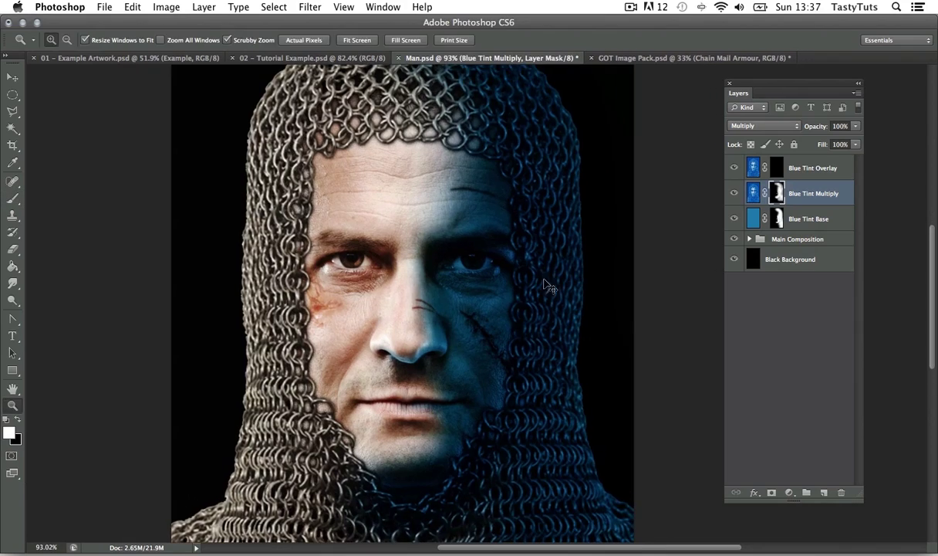
- Paint white on the Blue Tint Overlay mask over the blue-lit cheek, eye and forehead at 21% brush opacity, using a 150 px brush
key("v")
left_click(774, 168)
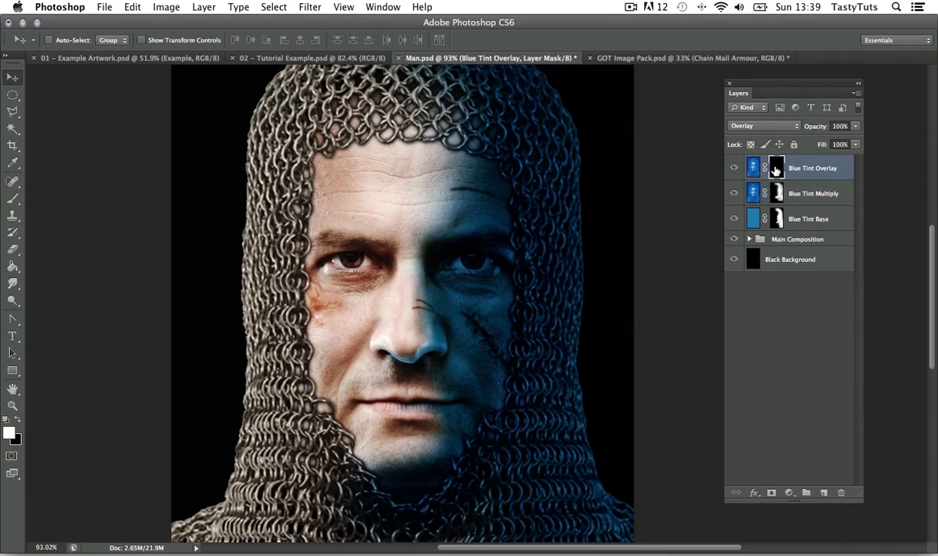
key("b")
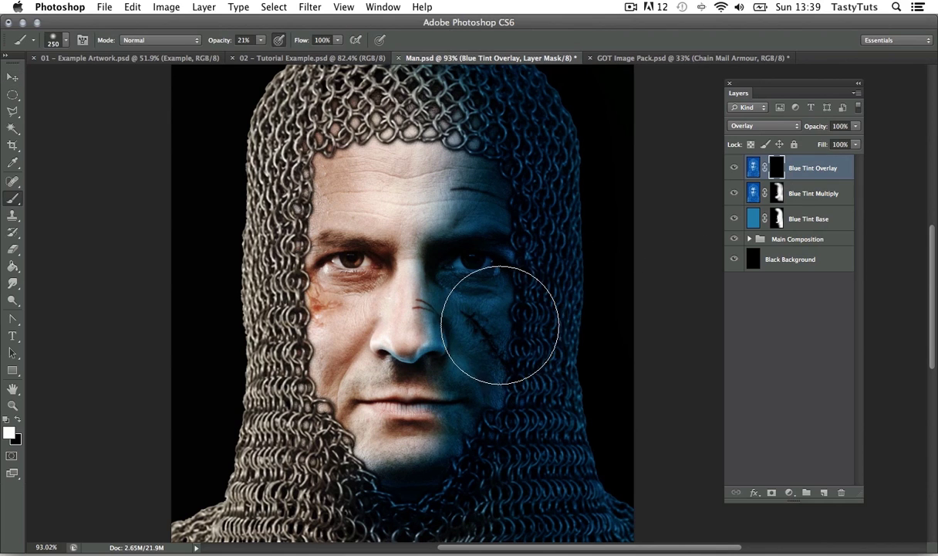
key("z")
mouse_move(496, 324)
left_mouse_down()
mouse_move(523, 307)
mouse_move(484, 310)
mouse_move(476, 344)
mouse_move(442, 288)
mouse_move(486, 324)
mouse_move(472, 367)
mouse_move(497, 304)
mouse_move(508, 331)
mouse_move(471, 313)
left_mouse_up()
key("b")
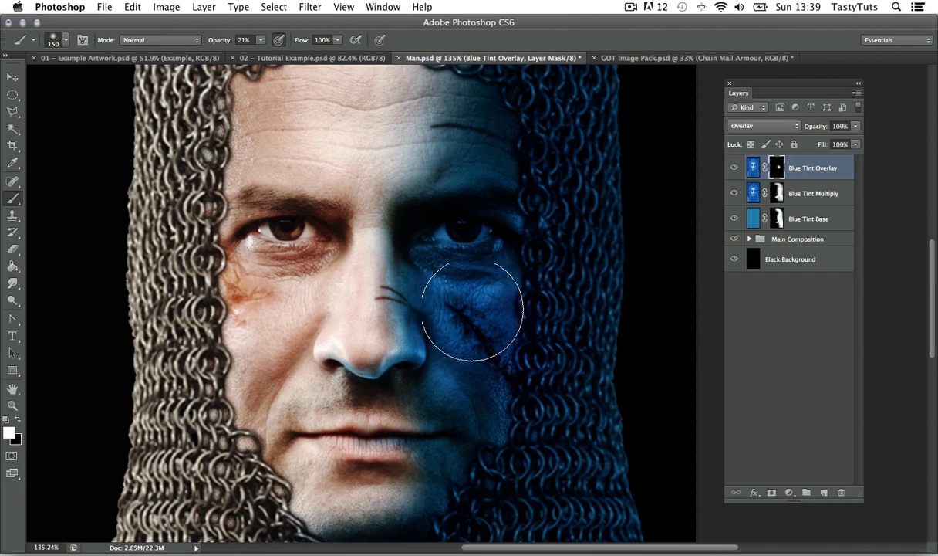
left_click_drag(243, 40, 230, 41)
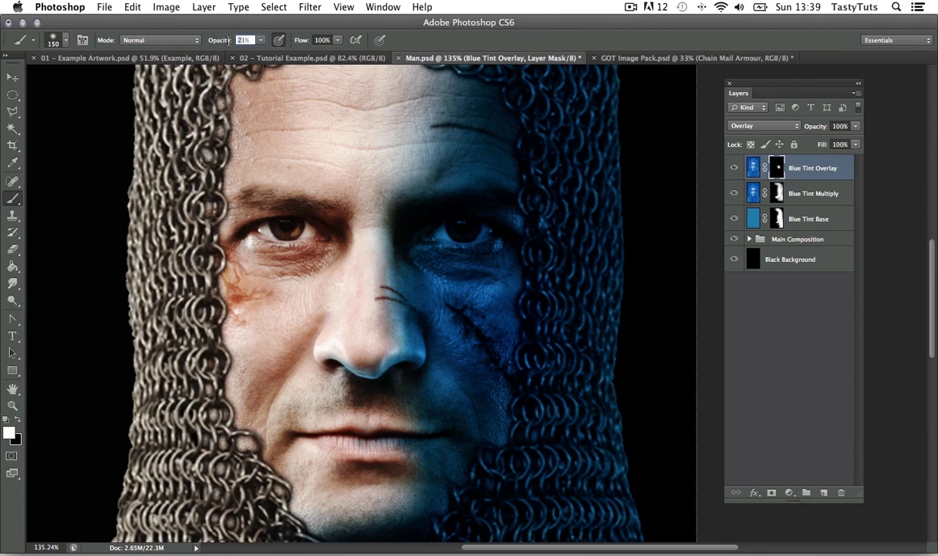
left_click_drag(481, 158, 494, 123)
mouse_move(496, 111)
left_mouse_down()
mouse_move(503, 188)
mouse_move(580, 56)
left_mouse_up()
- Extend the Blue Tint Overlay mask along the forehead, nose and lips with a smaller brush of about 90 px
key("bracketleft")
key("bracketleft")
key("bracketleft")
left_click_drag(465, 165, 433, 406)
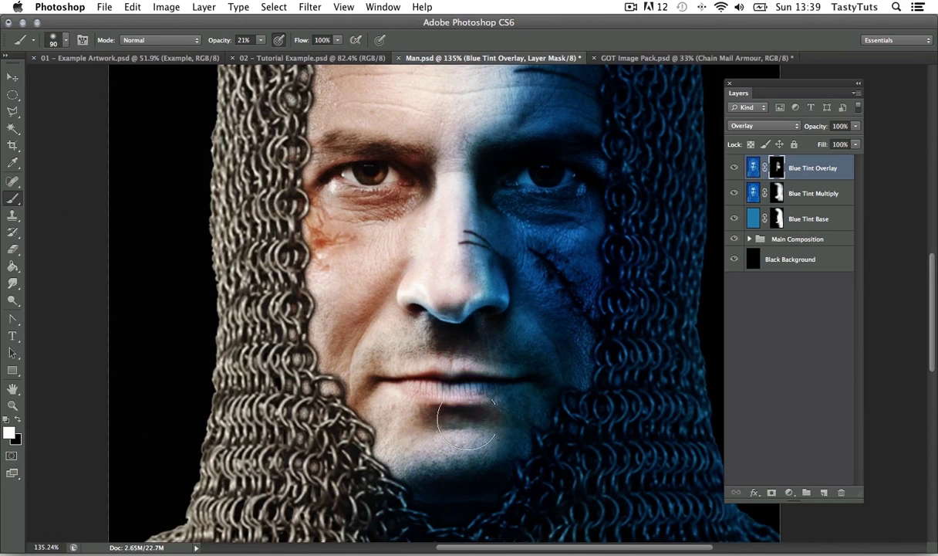
left_click_drag(517, 350, 486, 339)
left_click_drag(479, 158, 508, 222)
- Paint the Blue Tint Overlay mask over the blue-lit chain mail and jaw, refine the lips and chin with a smaller brush, and save the document
key("bracketright")
key("bracketright")
key("bracketright")
mouse_move(510, 141)
left_mouse_down()
mouse_move(589, 302)
mouse_move(573, 407)
mouse_move(538, 498)
left_mouse_up()
left_click_drag(562, 423, 551, 360)
key("bracketleft")
key("bracketleft")
key("bracketleft")
key("bracketleft")
key("bracketleft")
key("bracketleft")
left_click_drag(503, 464, 494, 360)
key("z")
left_click_drag(551, 249, 505, 327)
key("super+s")
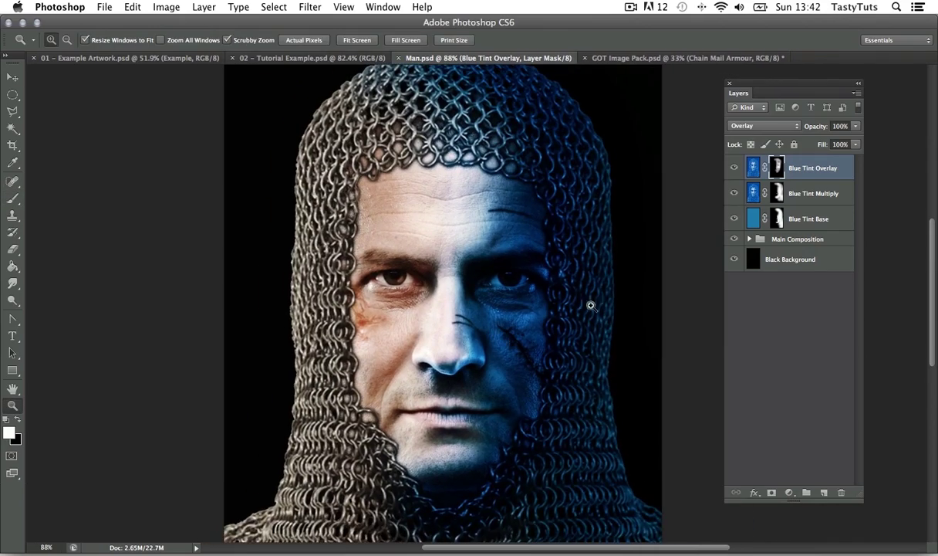
- Toggle the visibility of the Blue Tint Multiply layer to compare the portrait with and without it
left_click_drag(592, 306, 595, 277)
left_click_drag(698, 255, 601, 284)
left_click_drag(495, 269, 485, 274)
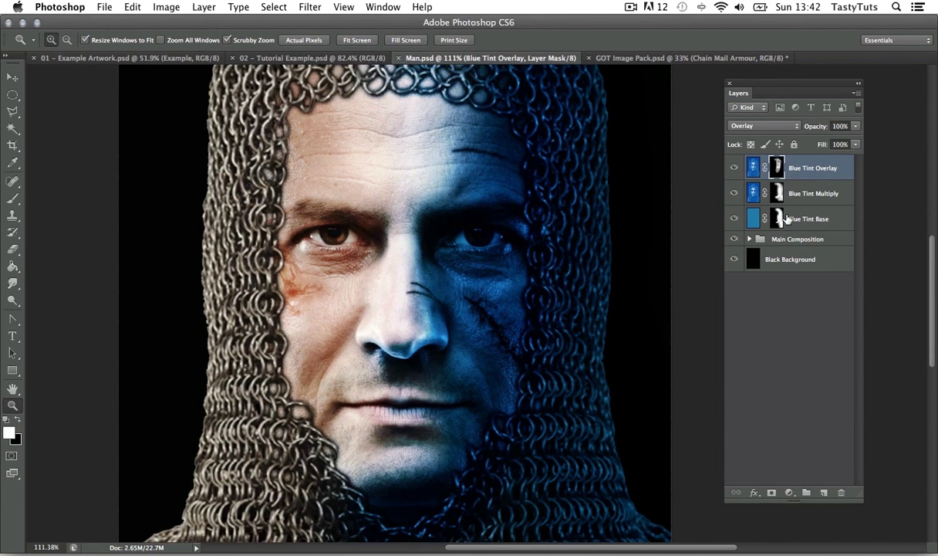
left_click(753, 196)
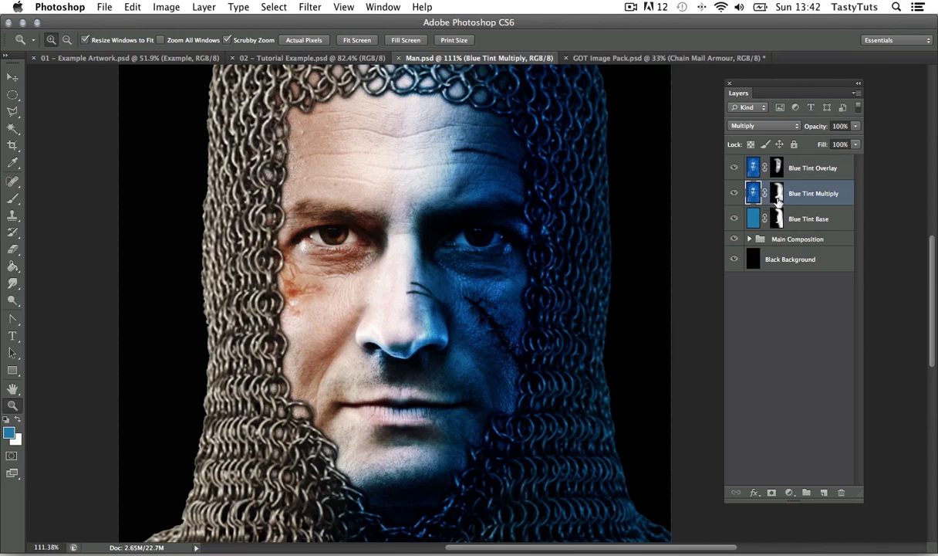
left_click(734, 194)
left_click(734, 195)
left_click(734, 194)
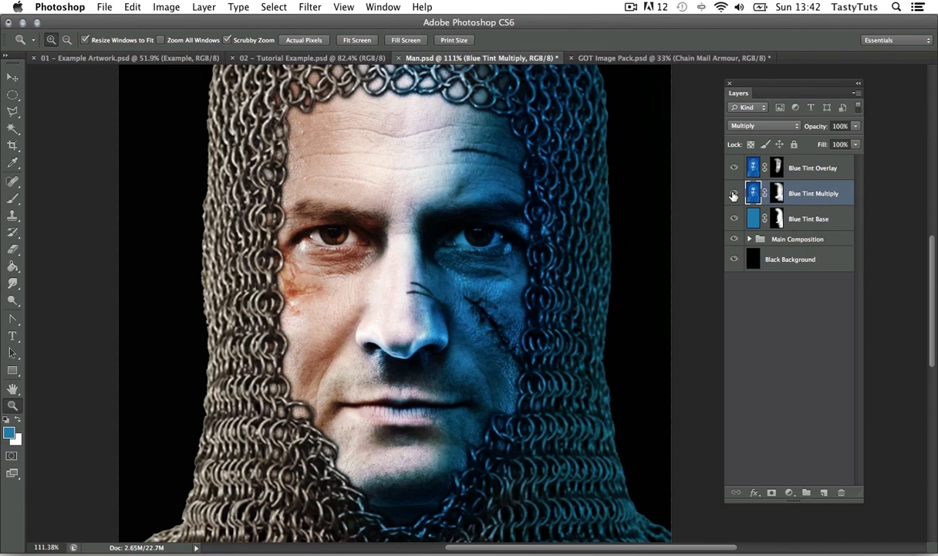
left_click(734, 194)
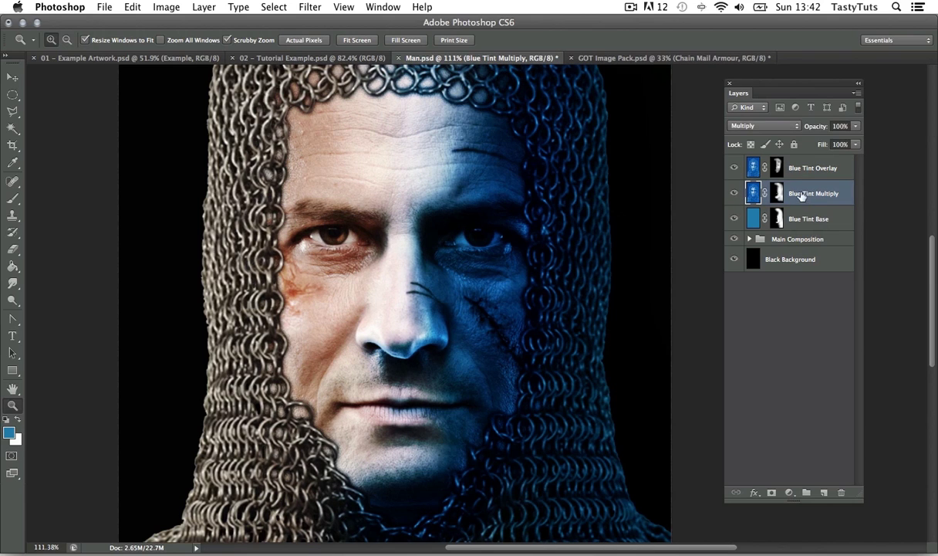
- Add a Hue/Saturation adjustment clipped to the Blue Tint Multiply layer, with Saturation set to +49
left_click(790, 492)
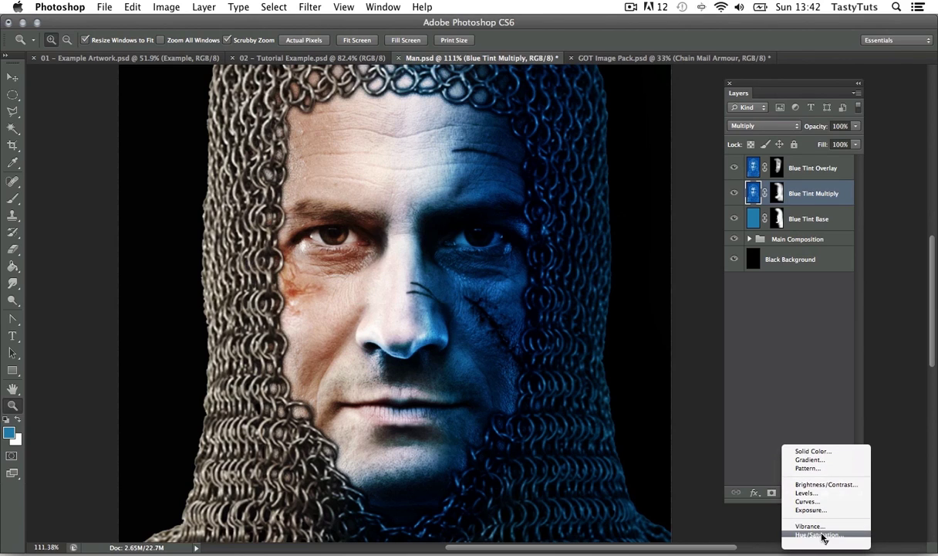
left_click(824, 538)
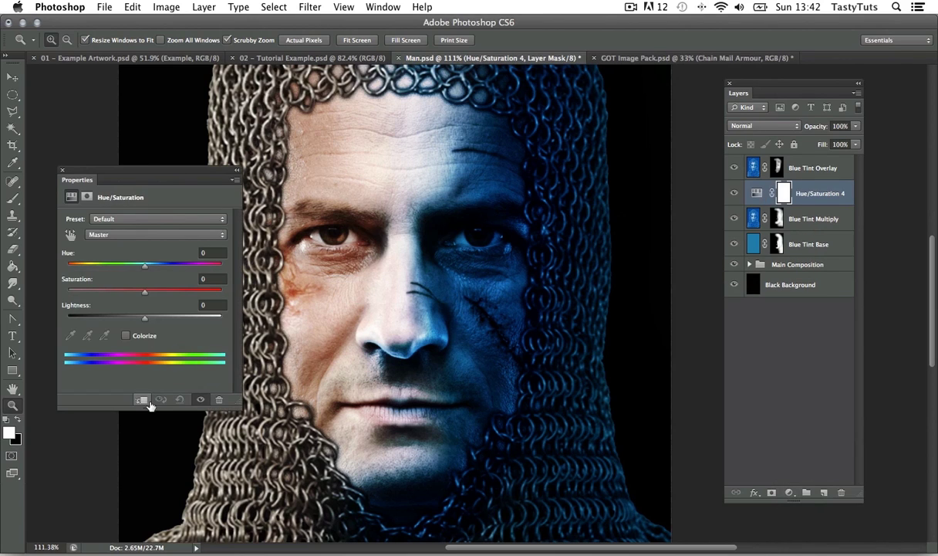
left_click(142, 399)
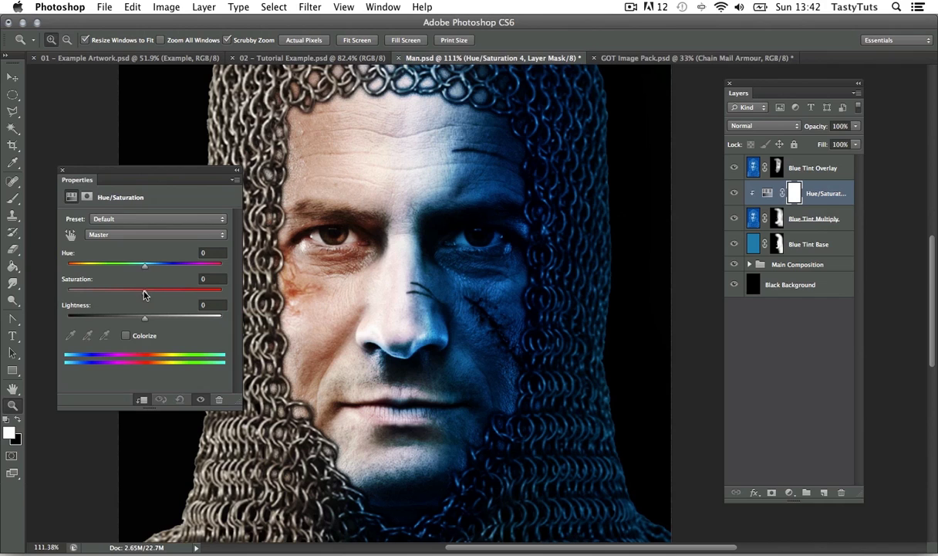
mouse_move(143, 294)
left_mouse_down()
mouse_move(191, 294)
mouse_move(157, 295)
left_mouse_up()
left_click(143, 399)
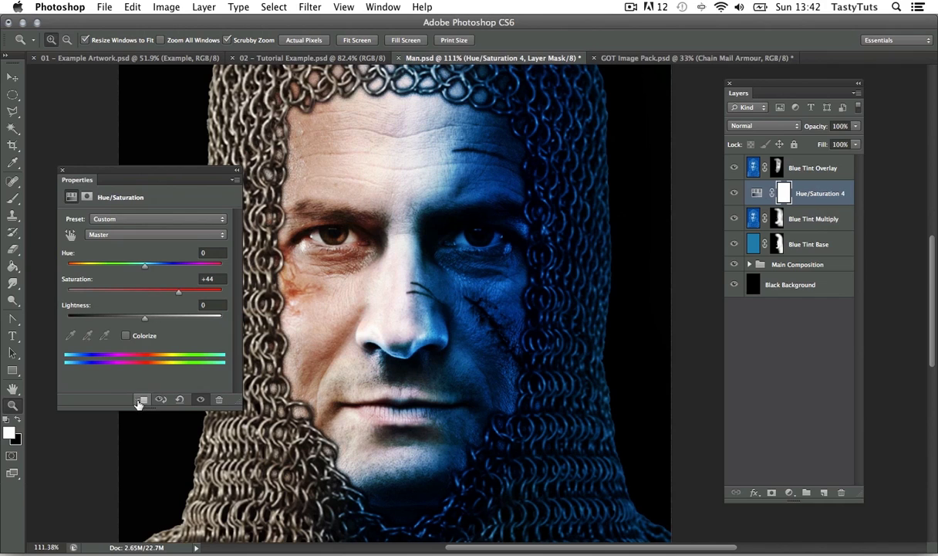
left_click(141, 400)
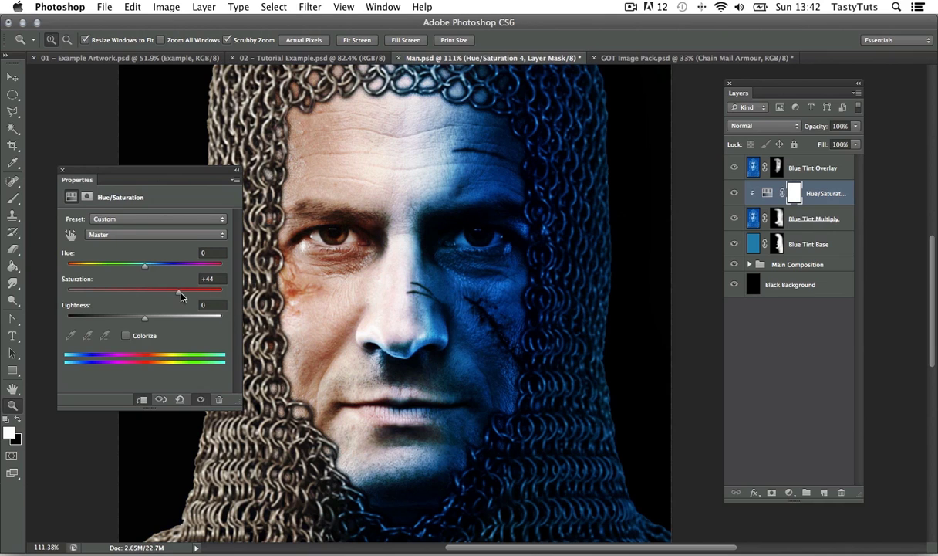
mouse_move(180, 293)
left_mouse_down()
mouse_move(160, 291)
mouse_move(183, 293)
left_mouse_up()
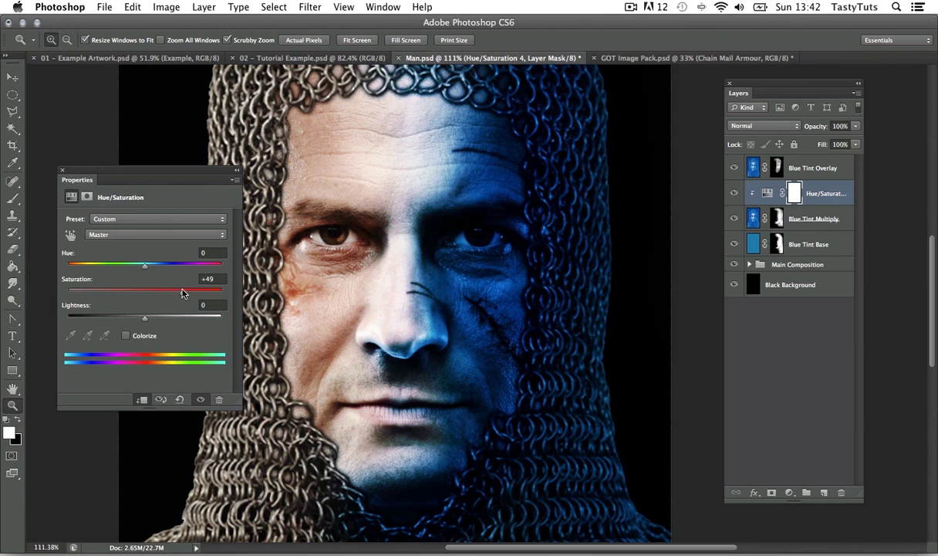
left_click(62, 170)
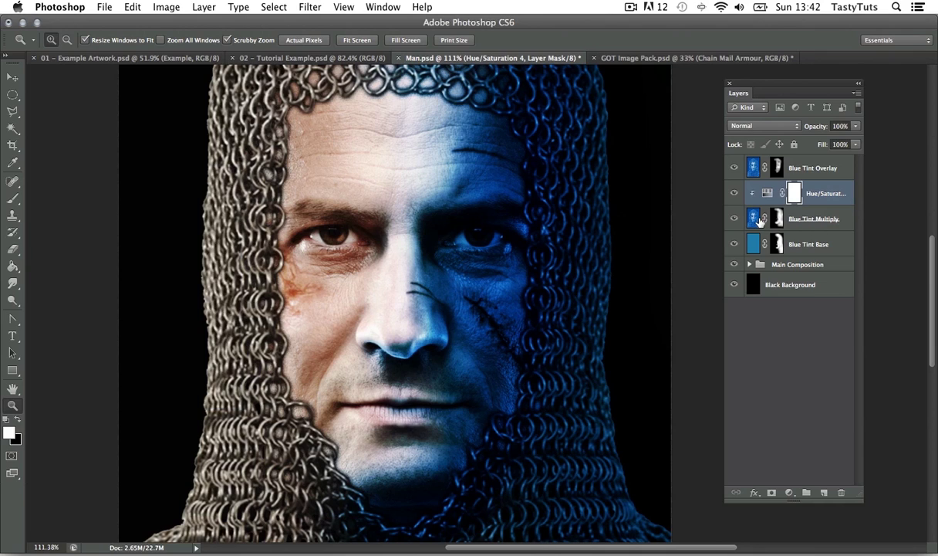
- Lower the Blue Tint Multiply layer's opacity to 81%
left_click(756, 219)
left_click(856, 127)
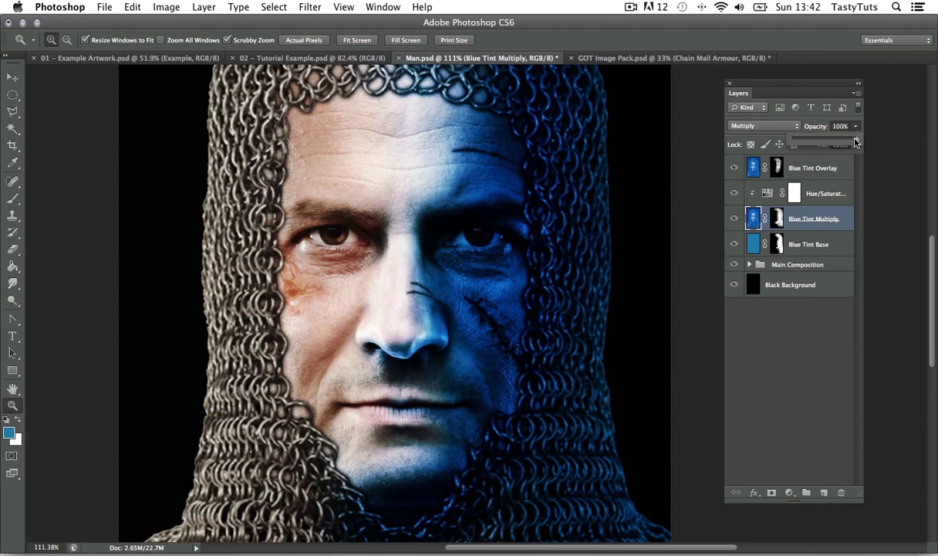
left_click_drag(855, 142, 845, 142)
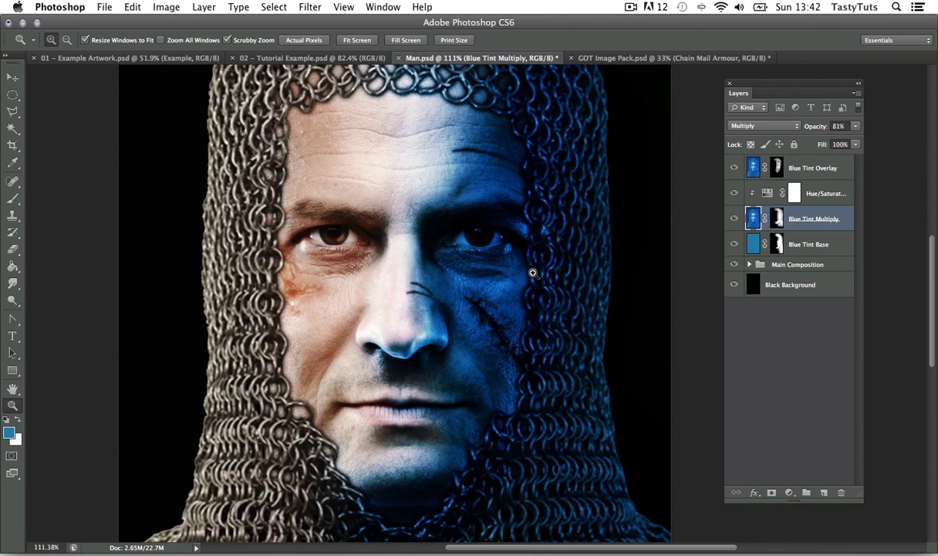
mouse_move(534, 268)
left_mouse_down()
mouse_move(492, 294)
mouse_move(540, 268)
mouse_move(532, 274)
left_mouse_up()
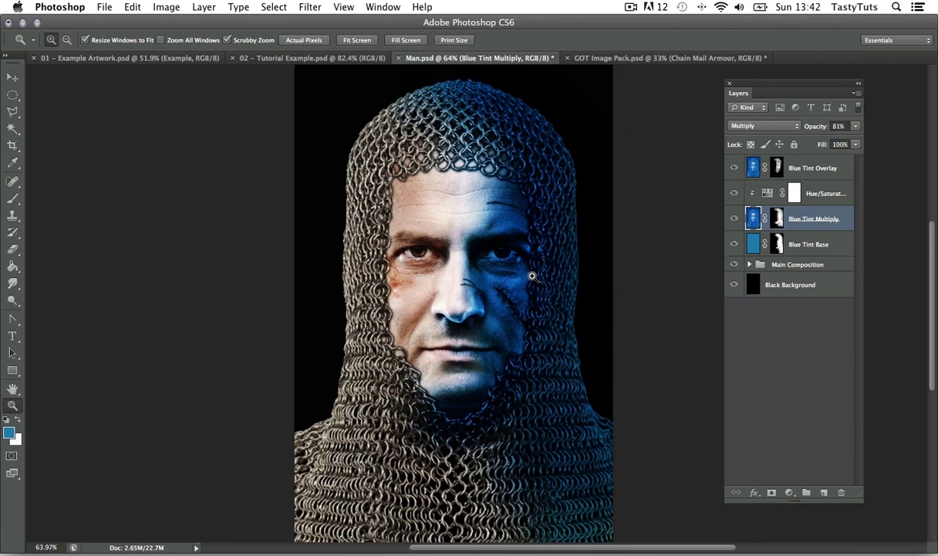
- Group the layers from Blue Tint Overlay down to Blue Tint Base and name the group "Blue Tints"
left_click(825, 169)
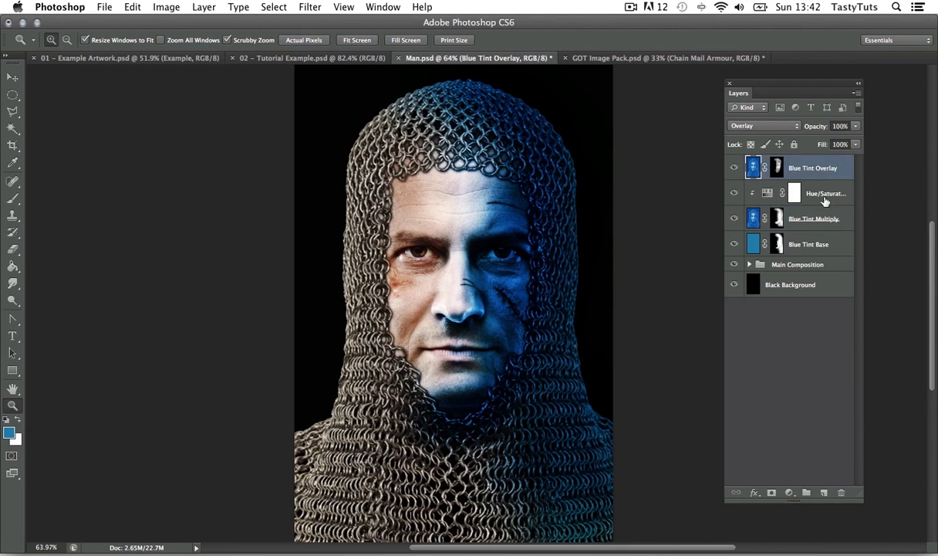
left_click(823, 244, "shift")
key("super+g")
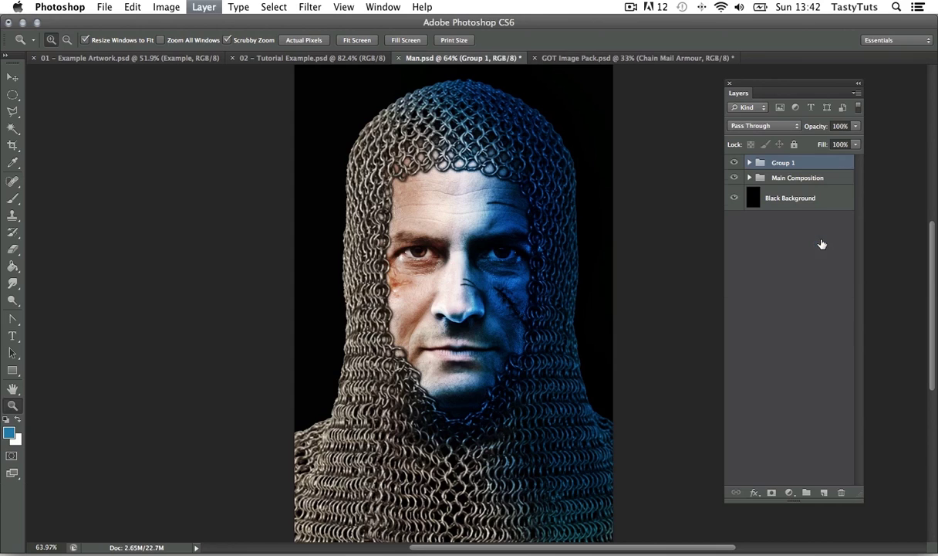
double_click(784, 163)
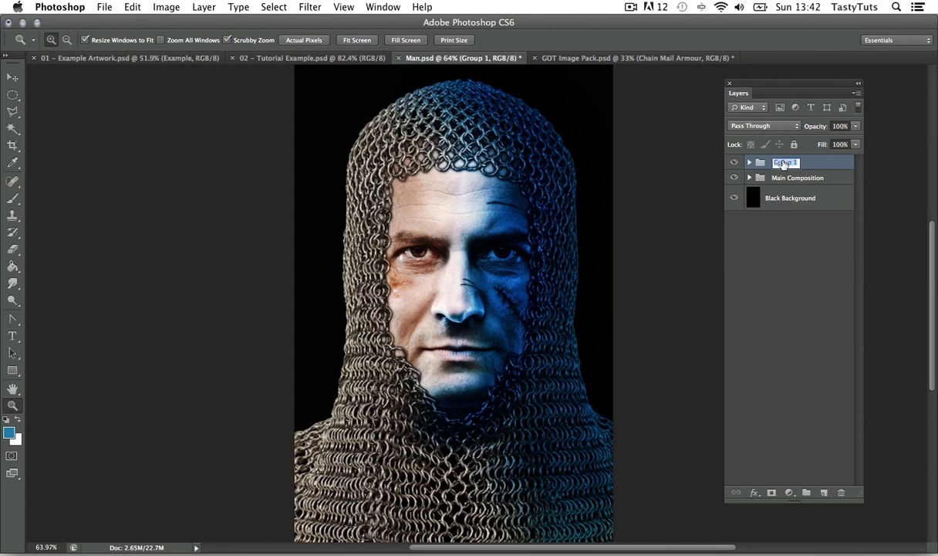
type("Blue Tints")
key("Return")
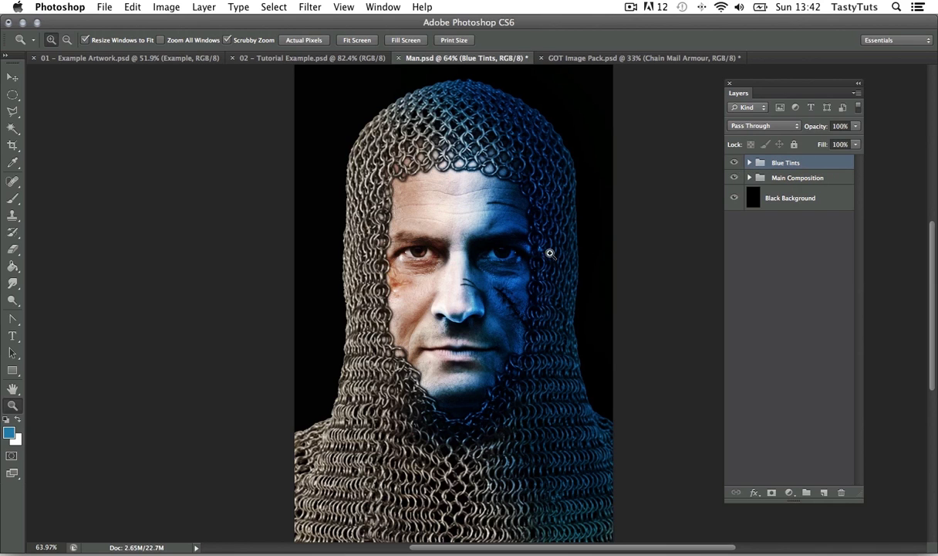
- Add a layer mask to the Blue Tints group and expand the group
left_click_drag(531, 234, 672, 220)
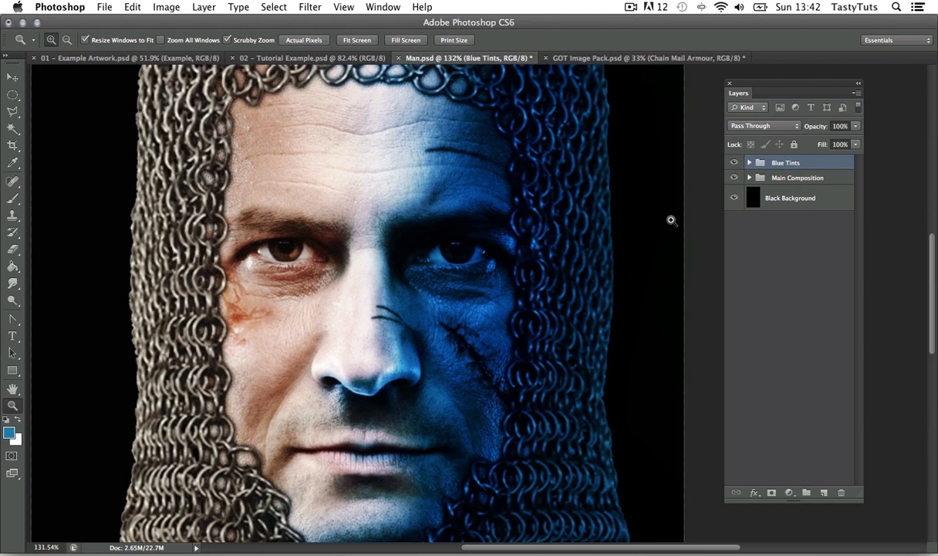
left_click(771, 492)
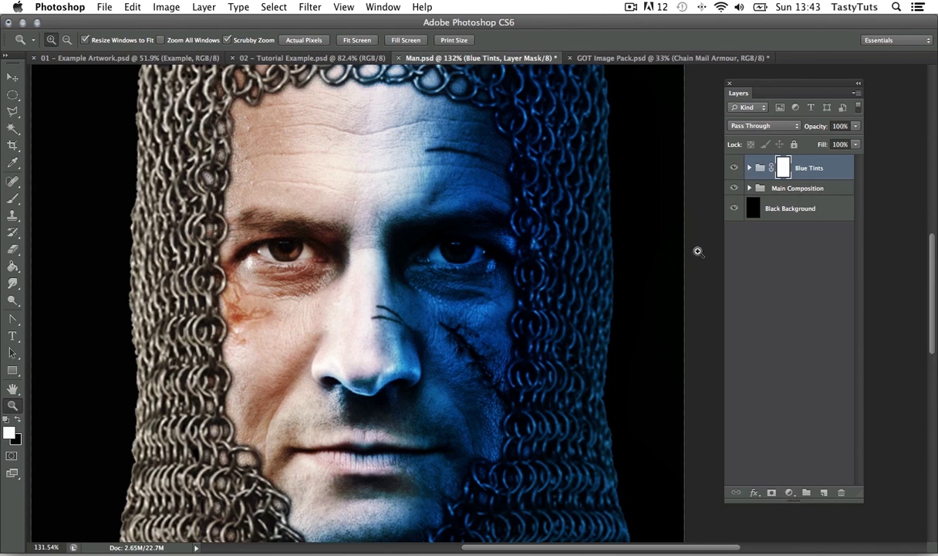
left_click(749, 168)
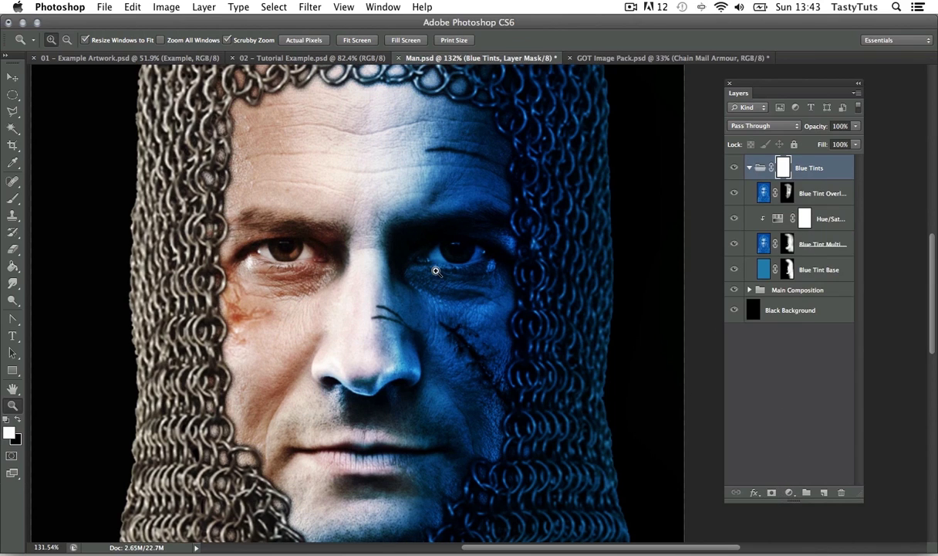
left_click_drag(421, 257, 457, 253)
- Paint black on the Blue Tints group mask over the white of the blue-lit eye, using a small brush at 30% opacity
key("b")
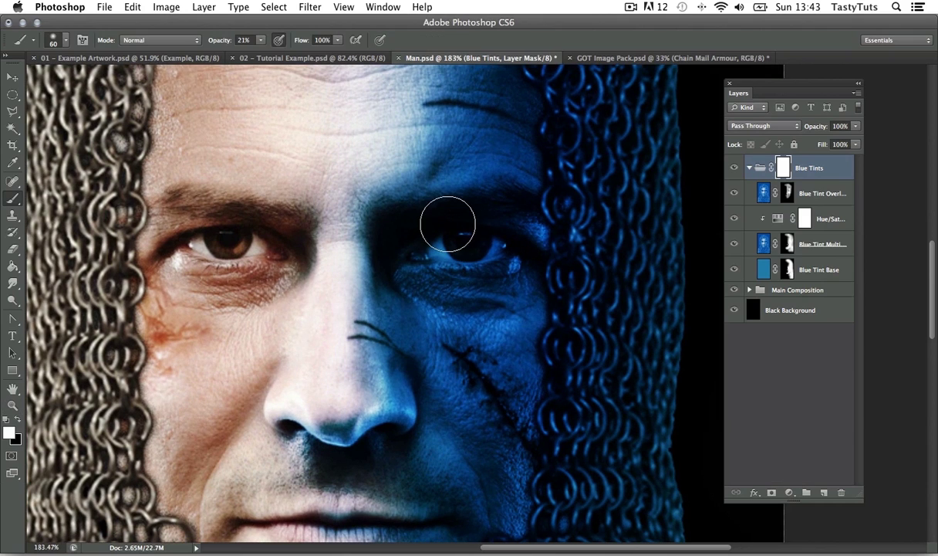
key("x")
key("bracketleft")
key("bracketleft")
key("bracketleft")
key("bracketleft")
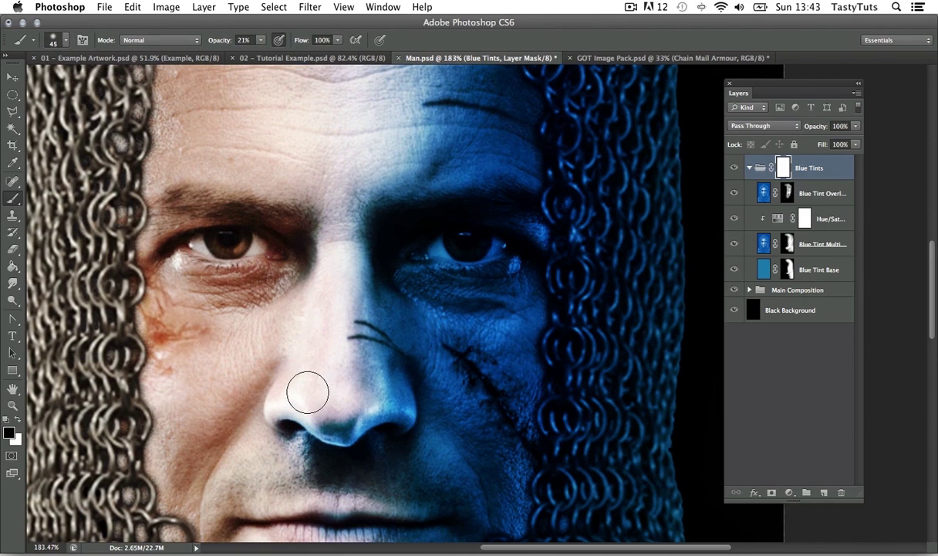
left_click(243, 39)
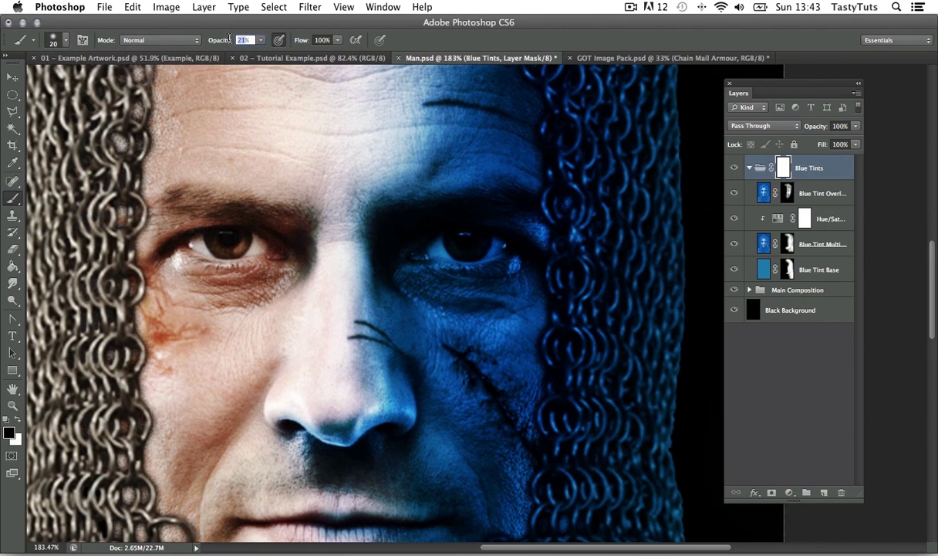
type("30")
key("Return")
key("bracketleft")
key("bracketleft")
key("bracketright")
key("bracketleft")
mouse_move(500, 249)
left_mouse_down()
mouse_move(485, 257)
mouse_move(440, 247)
left_mouse_up()
key("super+minus")
key("z")
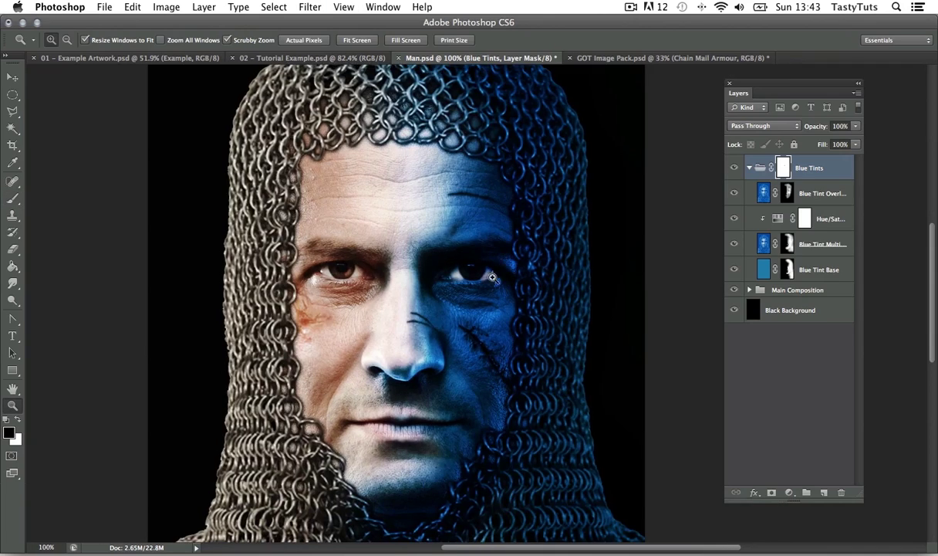
left_click_drag(504, 255, 467, 292)
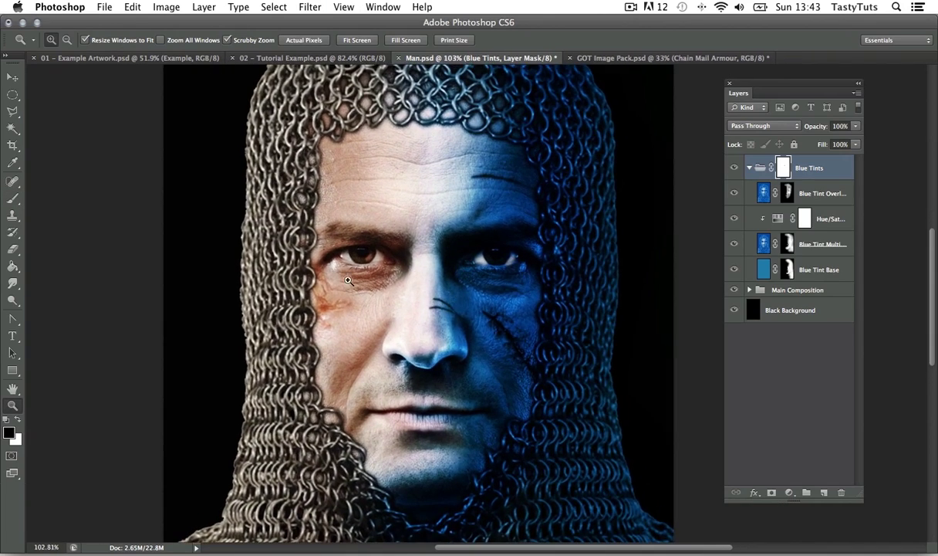
- Collapse the Blue Tints group and expand the Main Composition group
key("v")
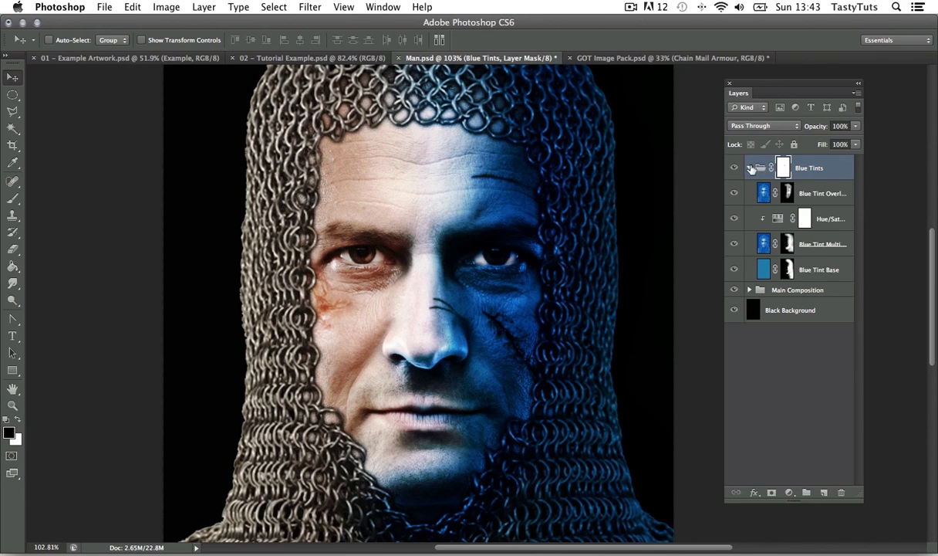
left_click(749, 168)
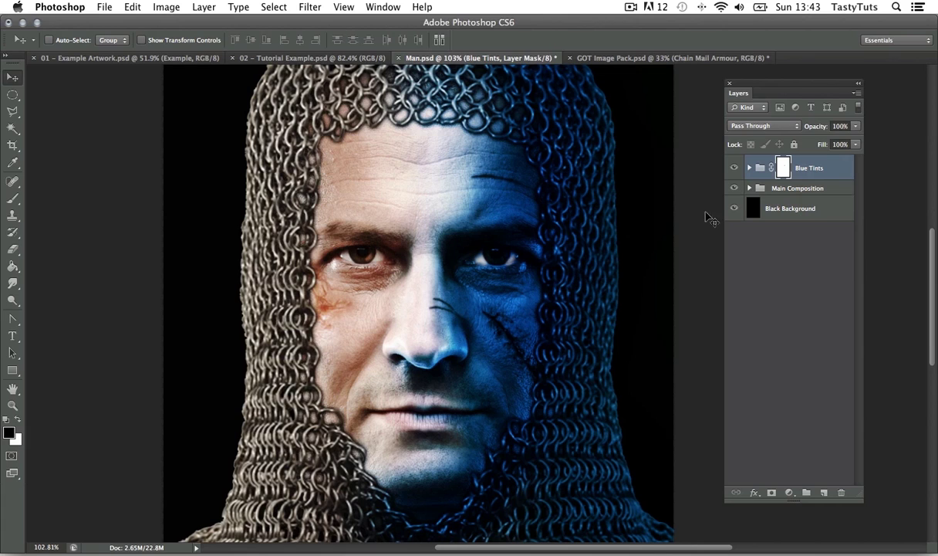
left_click(749, 187)
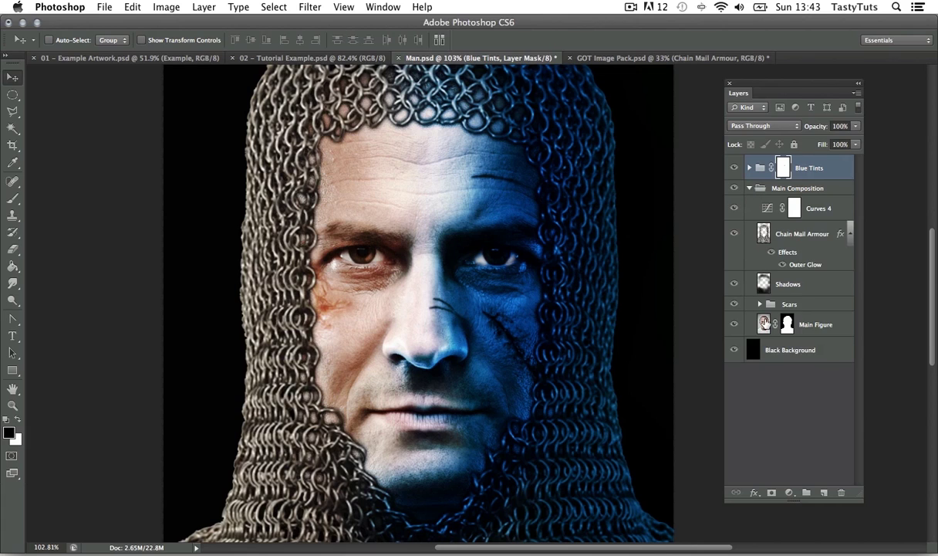
- Check the Main Figure layer by hiding and showing it, and duplicate it within the Main Composition group
left_click(738, 324)
left_click(735, 325)
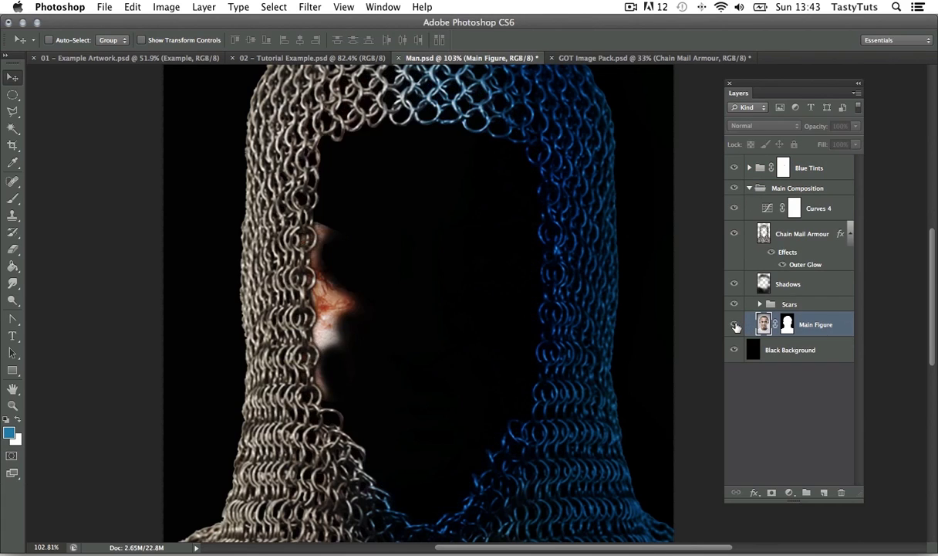
left_click(736, 325)
key("super+j")
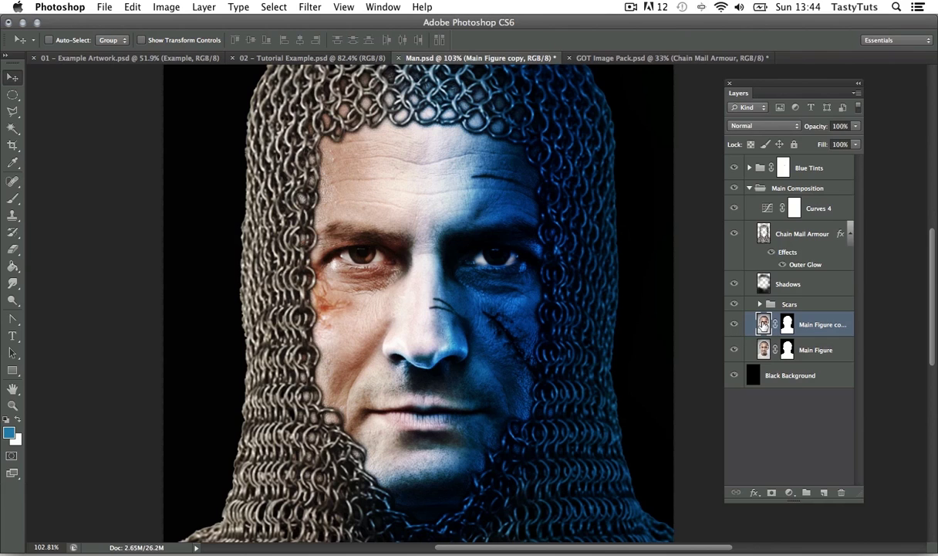
- Start a Selective Color adjustment on the Main Figure copy and set Black to -50% for the Reds
left_click(166, 7)
mouse_move(178, 48)
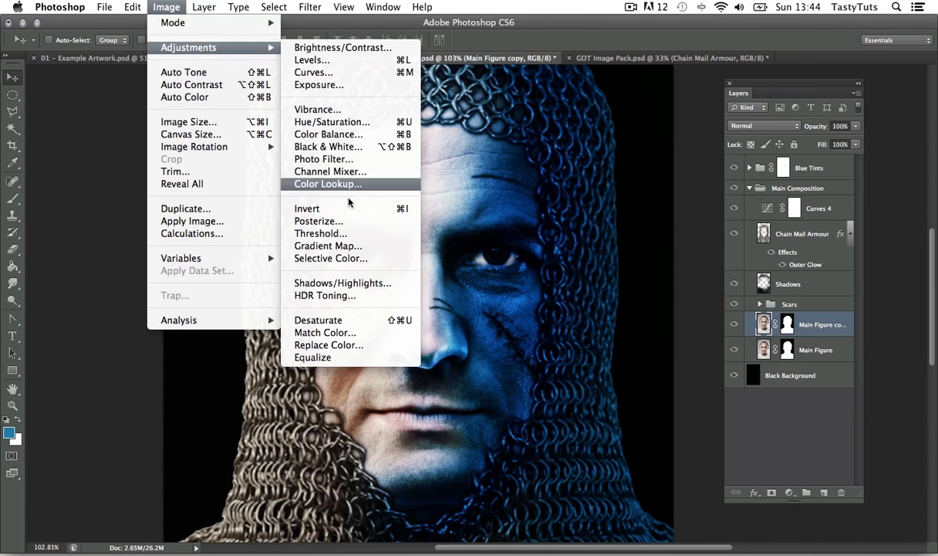
left_click(340, 257)
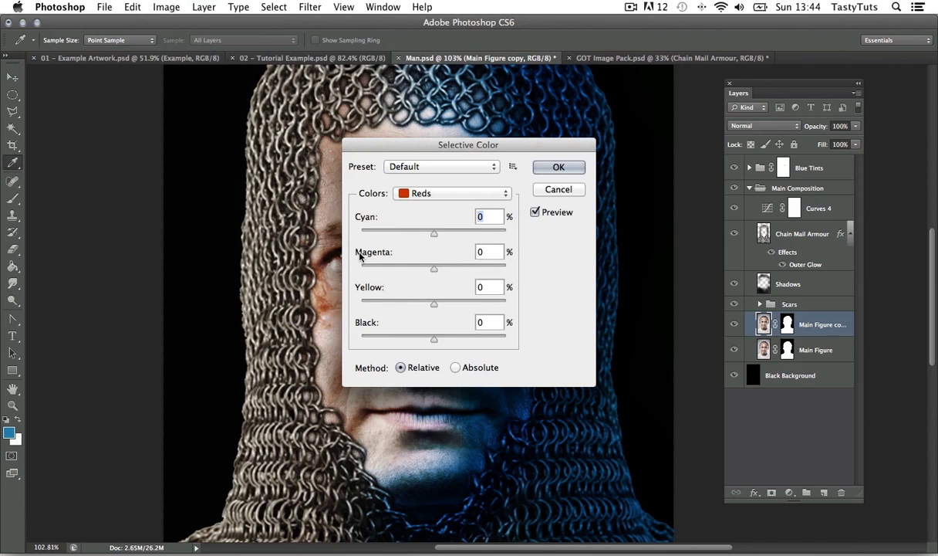
left_click_drag(398, 152, 86, 189)
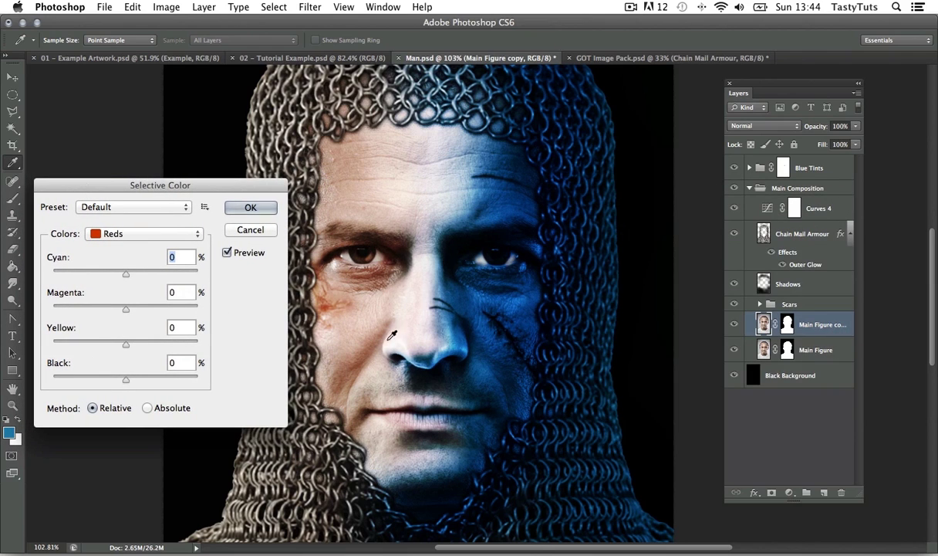
scroll(112, 278, "up", 5)
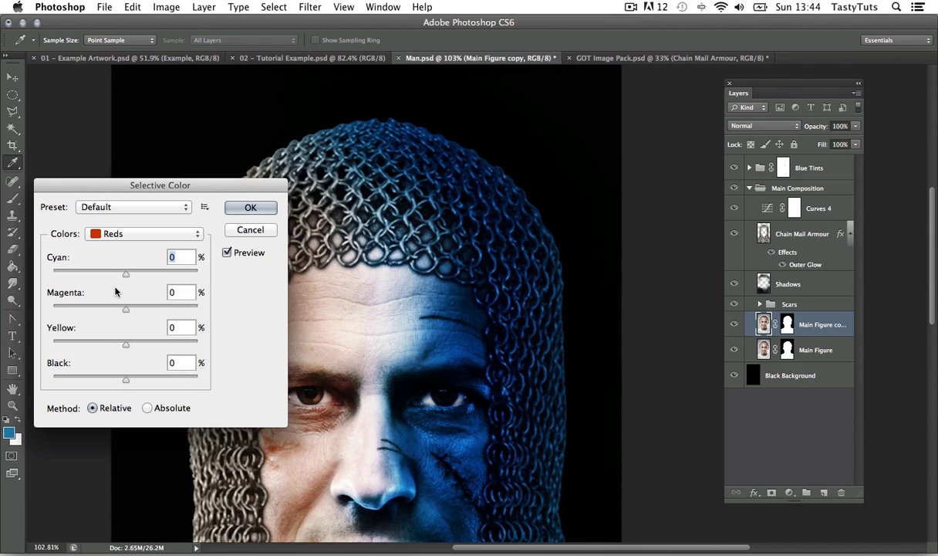
scroll(394, 330, "down", 5)
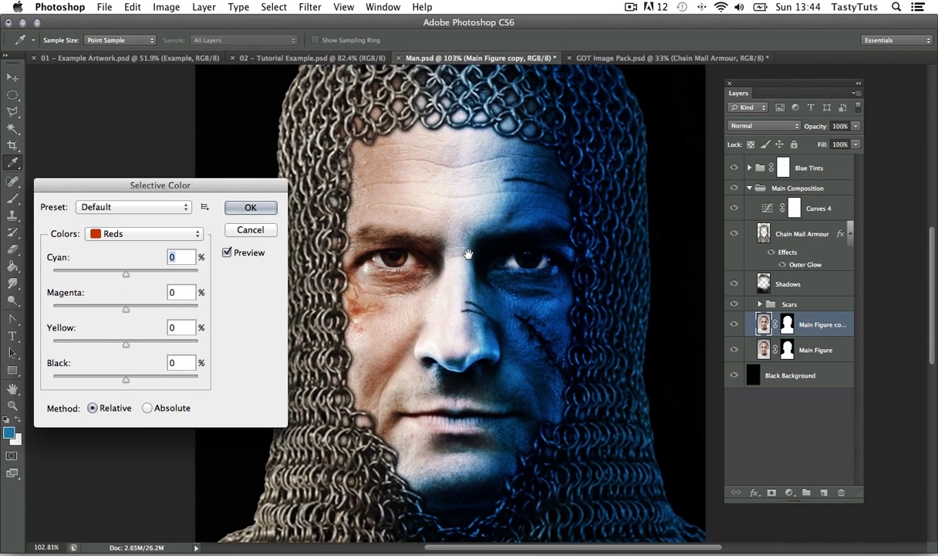
scroll(145, 311, "right", 2)
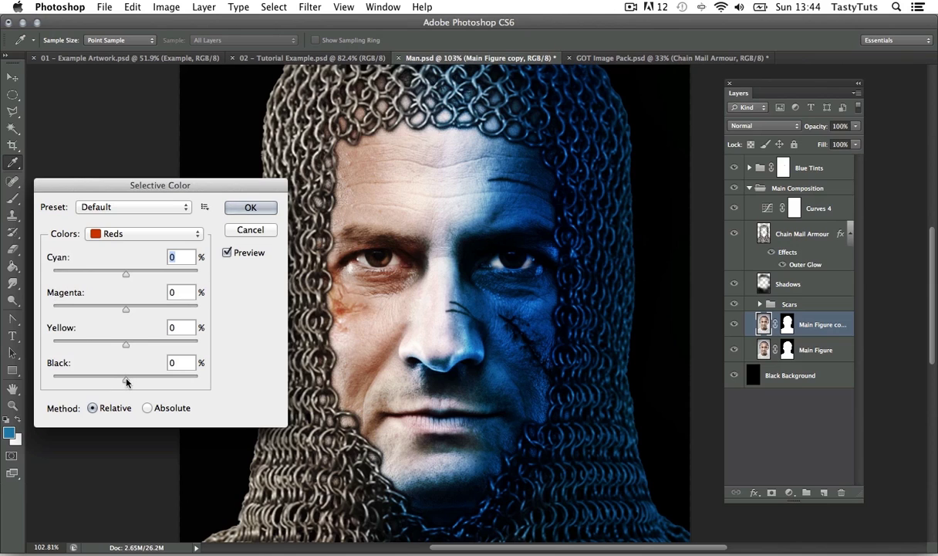
left_click_drag(127, 382, 89, 384)
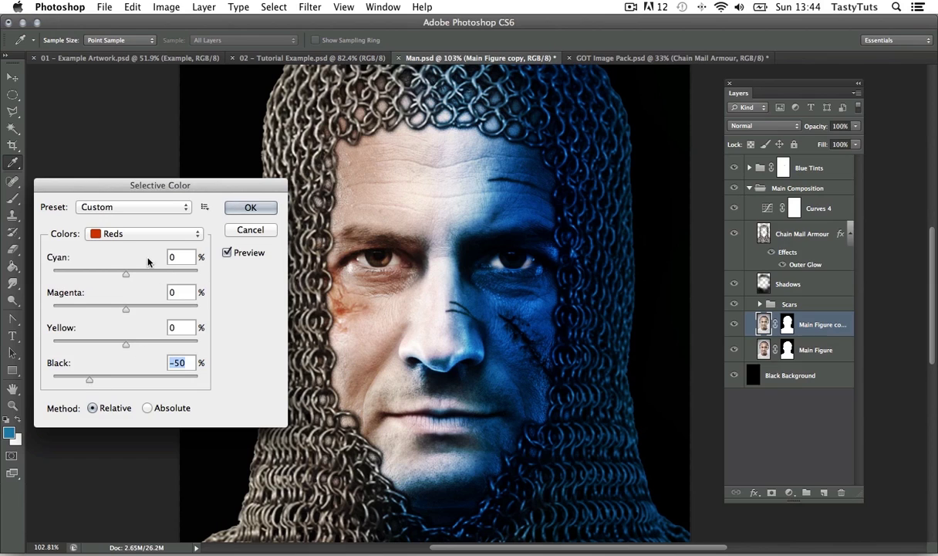
- Set both Yellow and Black to -50% for the Yellows in the Selective Color adjustment
left_click(141, 235)
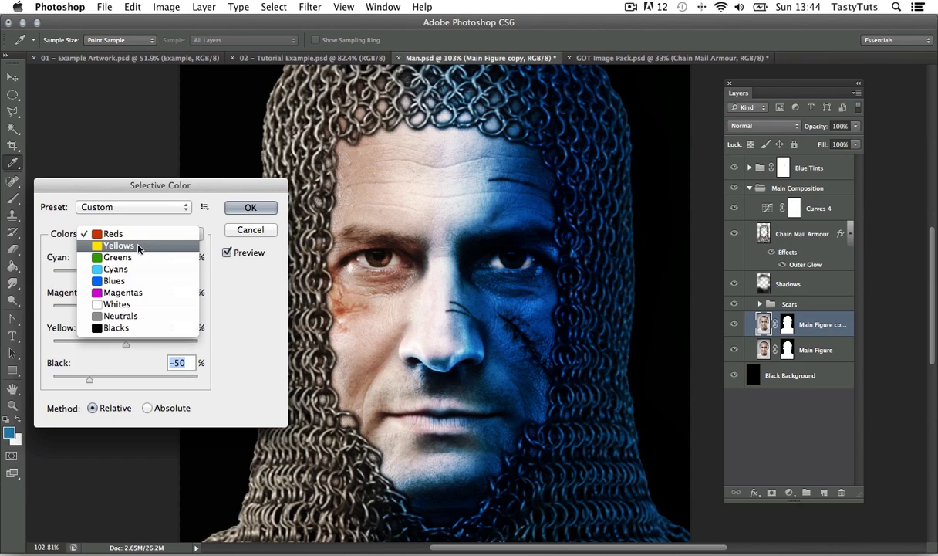
left_click(118, 245)
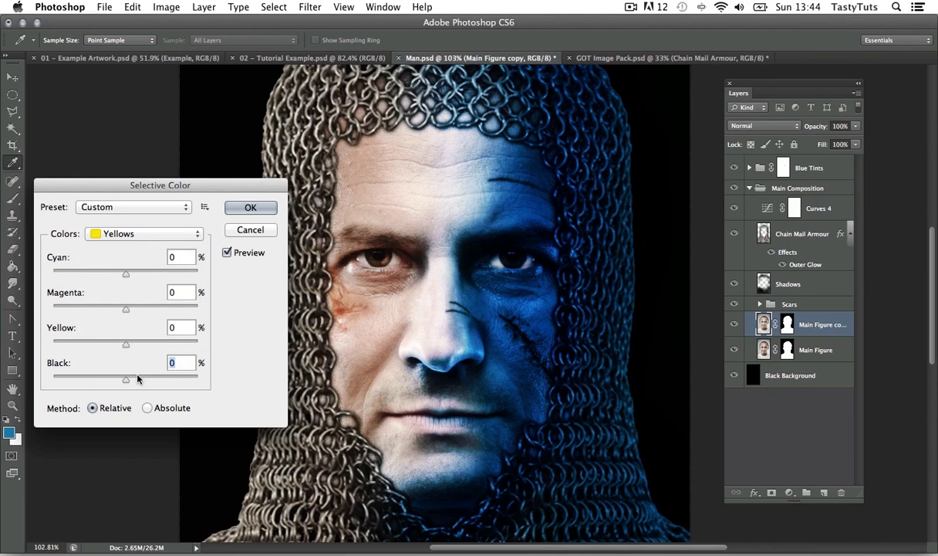
left_click_drag(125, 382, 92, 386)
left_click_drag(126, 344, 89, 346)
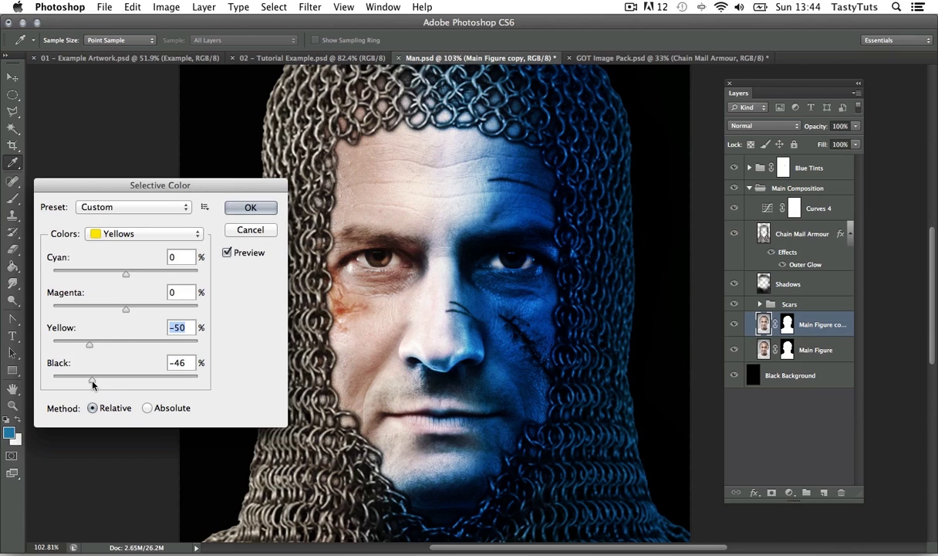
left_click_drag(92, 381, 89, 382)
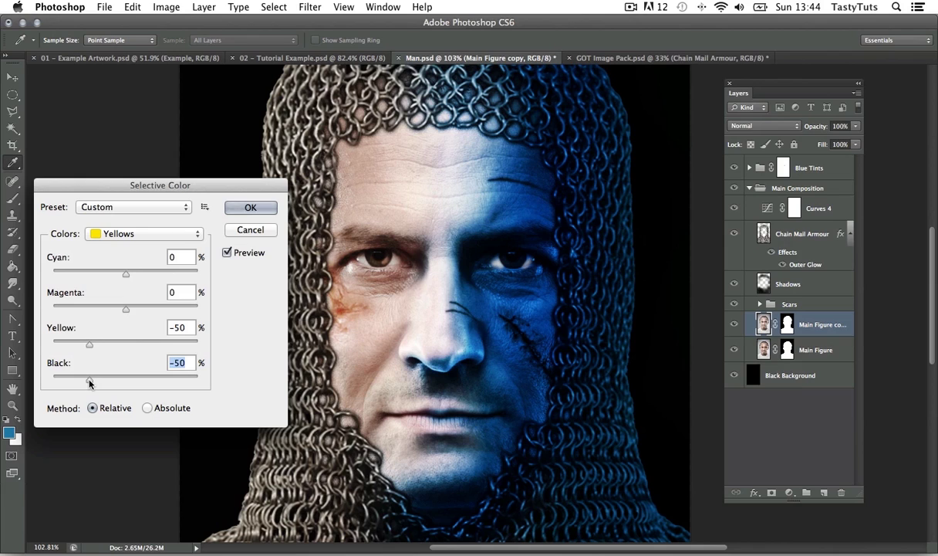
- Increase Yellow for the Whites and apply the Selective Color adjustment to the Main Figure copy
left_click(139, 233)
left_click(134, 297)
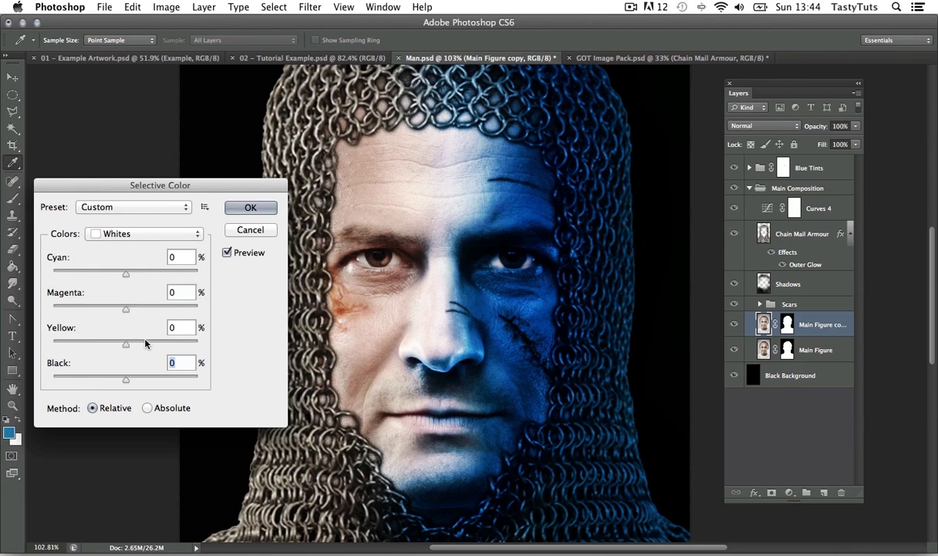
left_click_drag(126, 345, 164, 348)
left_click(251, 207)
- Compare the portrait with and without the color-adjusted Main Figure copy, examining the skin tones and the whole composition
key("v")
left_click(733, 324)
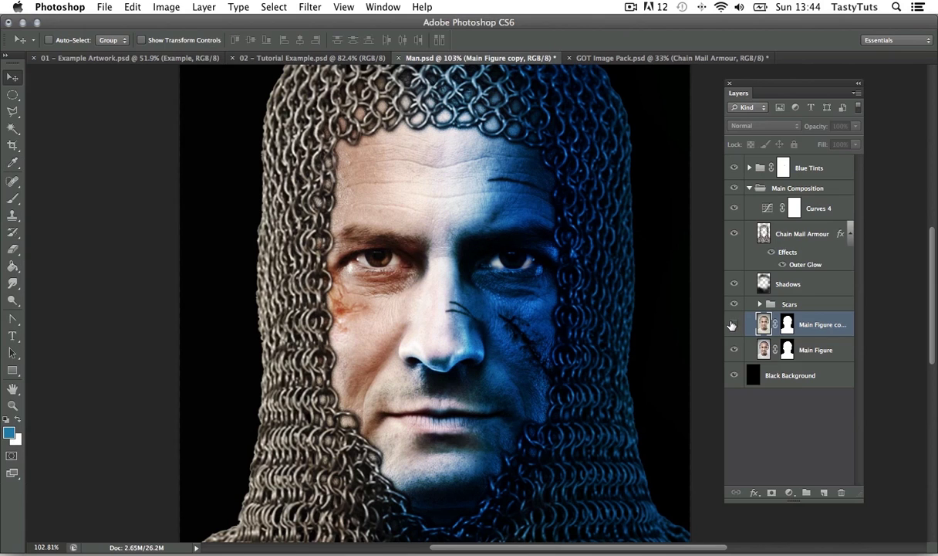
left_click(734, 324)
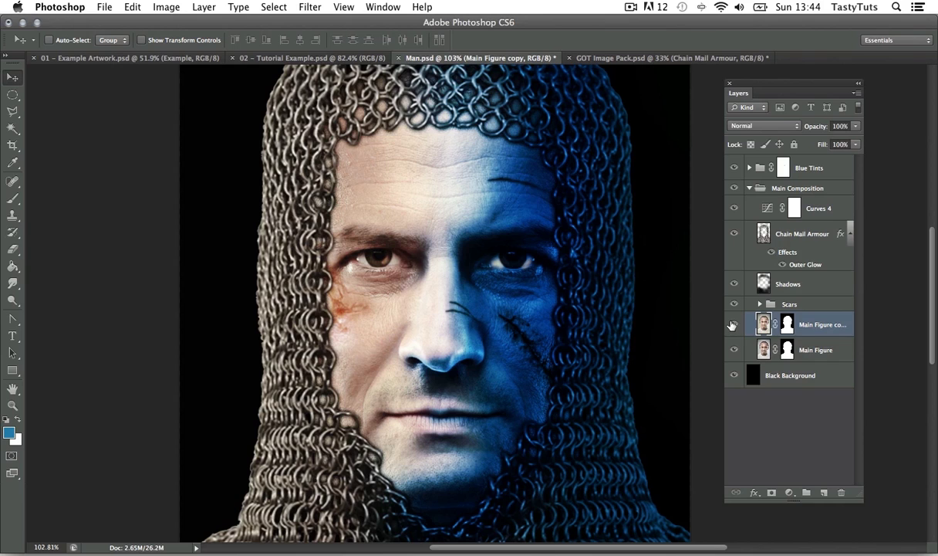
left_click(734, 324)
left_click(734, 325)
left_click(734, 324)
left_click(734, 324)
key("z")
left_click_drag(527, 254, 499, 270)
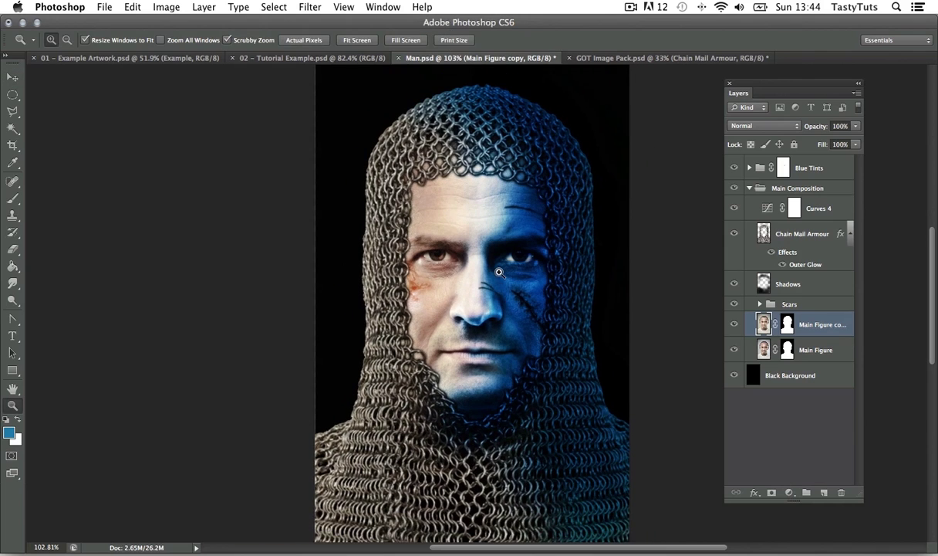
left_click_drag(551, 295, 534, 278)
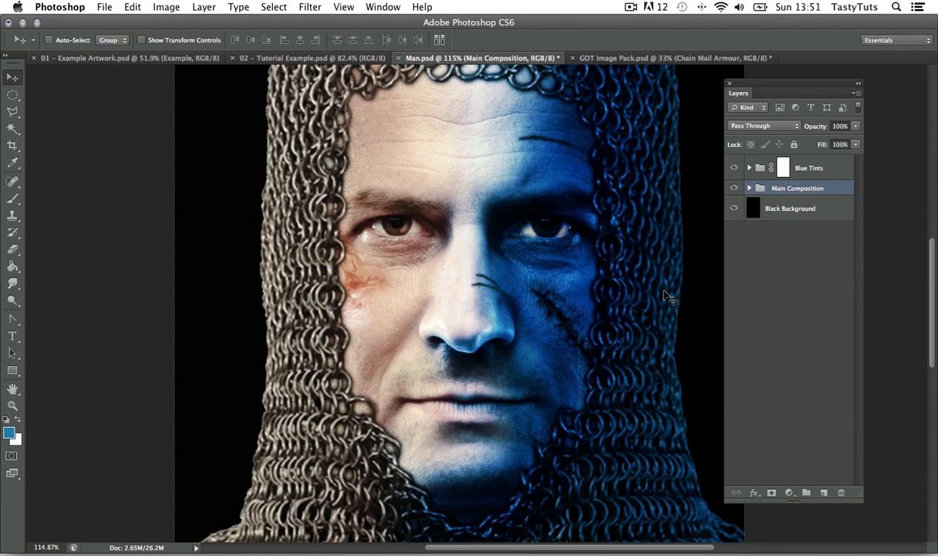
- Duplicate the Blue Tints and Main Composition groups together and merge the two copies into a single layer
left_click(757, 168)
key("z")
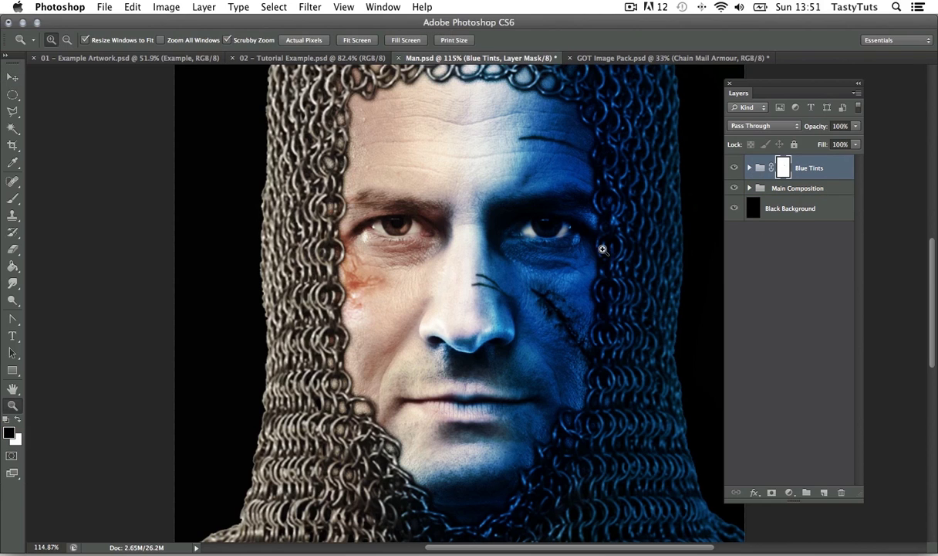
mouse_move(614, 253)
left_mouse_down()
mouse_move(582, 265)
mouse_move(628, 246)
left_mouse_up()
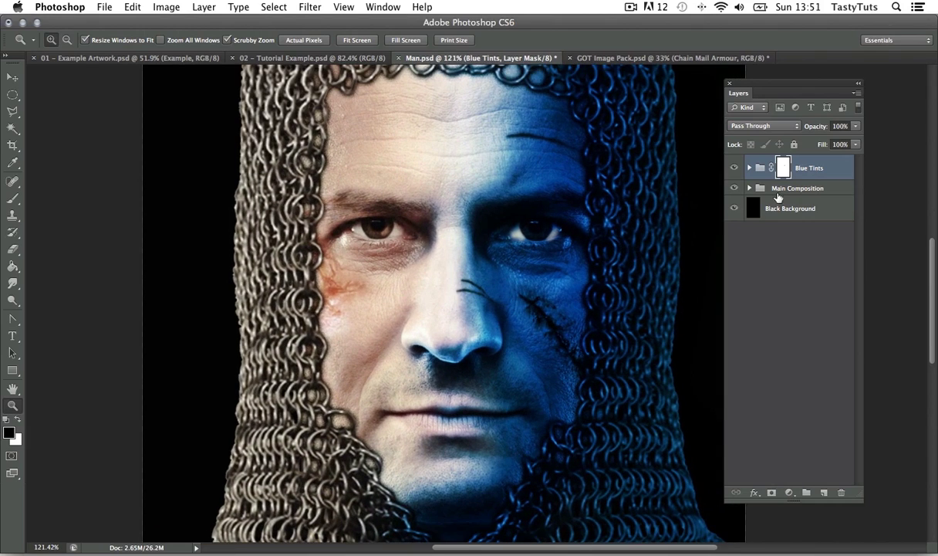
left_click(828, 168)
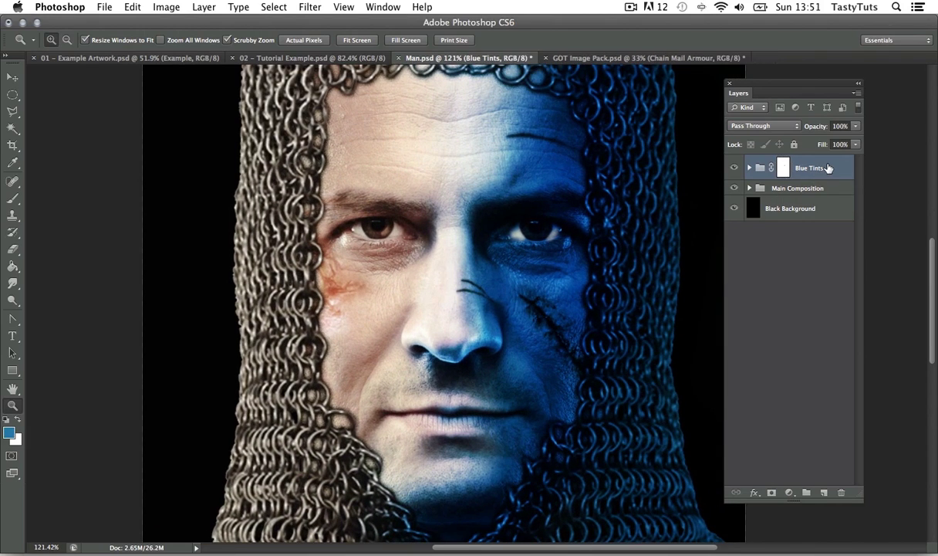
left_click(807, 190, "shift")
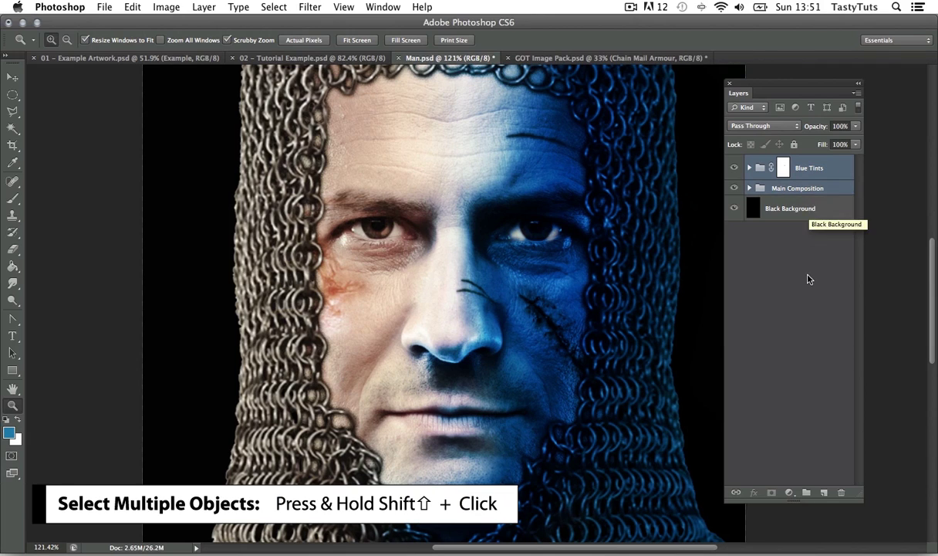
right_click(814, 192)
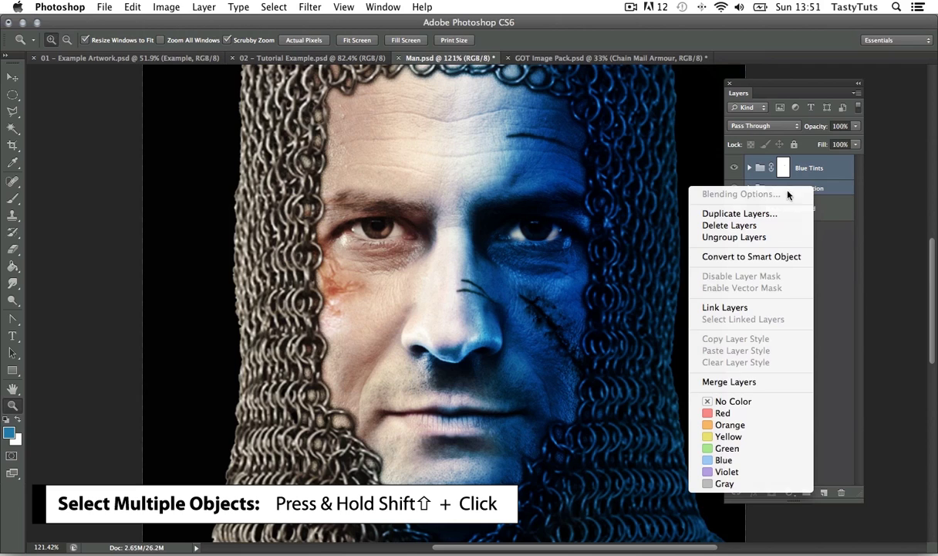
left_click(764, 213)
left_click(604, 227)
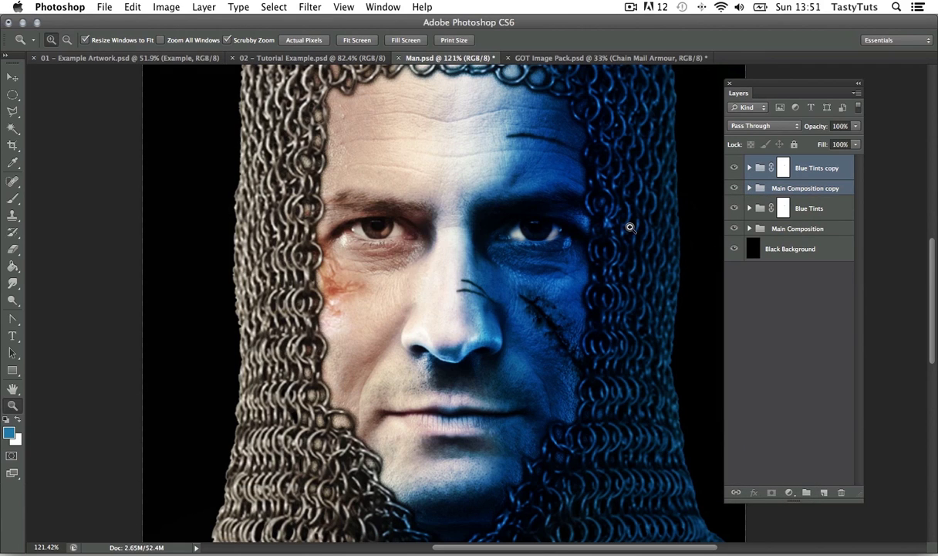
key("super+e")
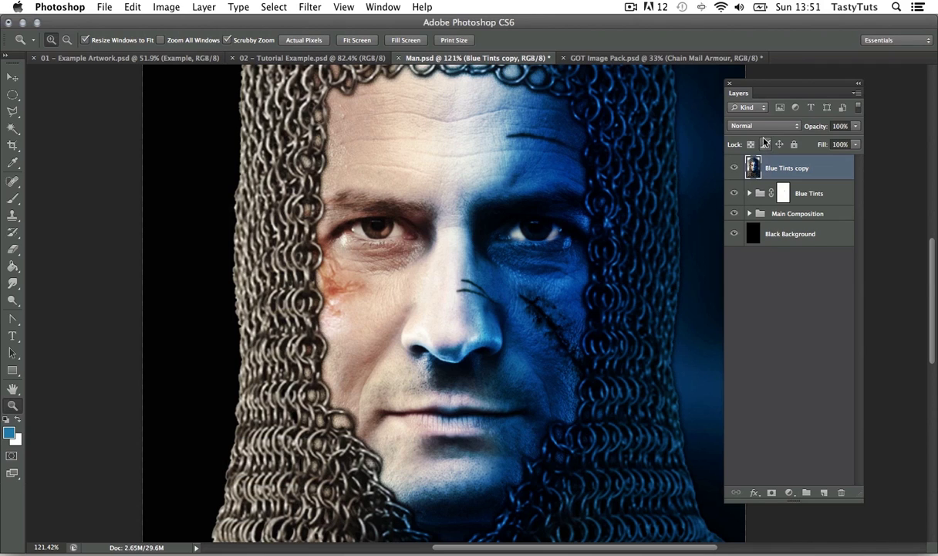
- Apply the Sharpen filter to the merged Blue Tints copy layer and inspect the facial detail up close
left_click(313, 9)
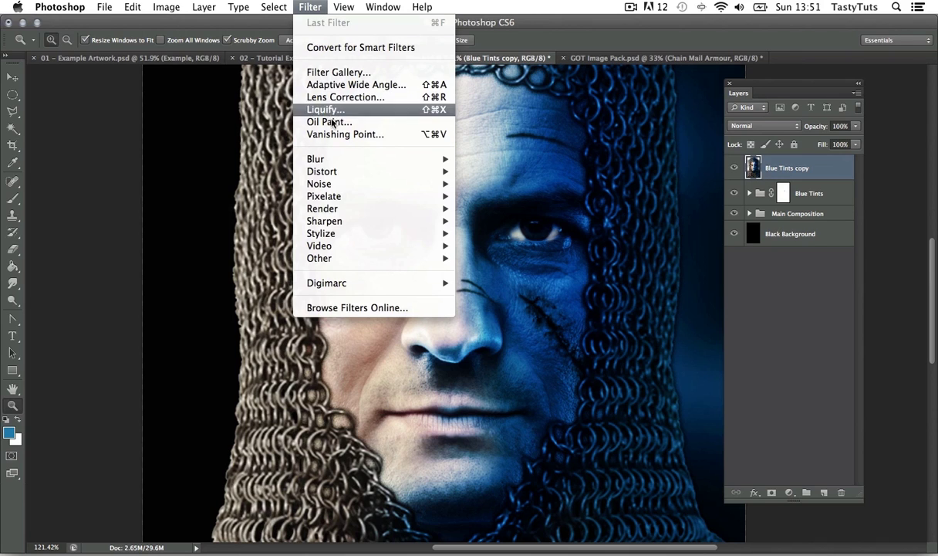
mouse_move(352, 220)
left_click(485, 221)
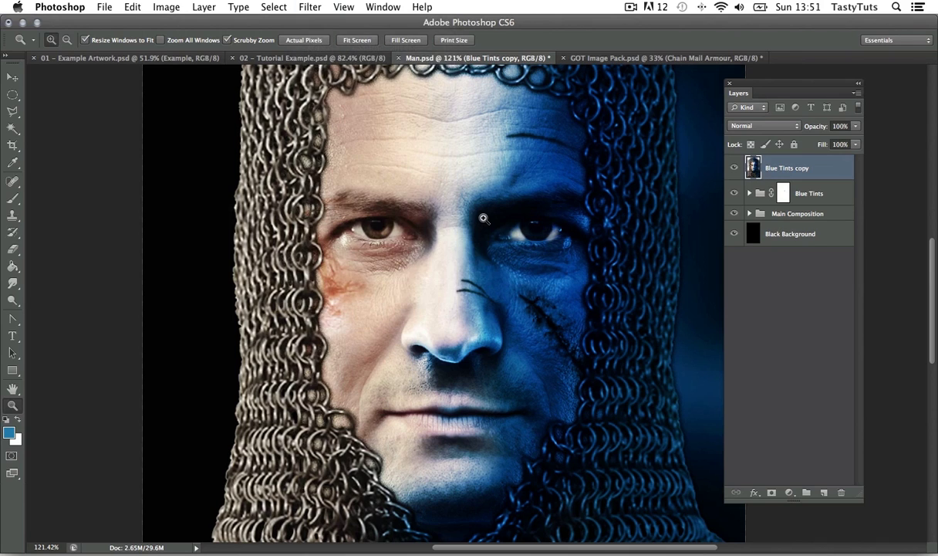
left_click(515, 230)
left_click(519, 227, "alt")
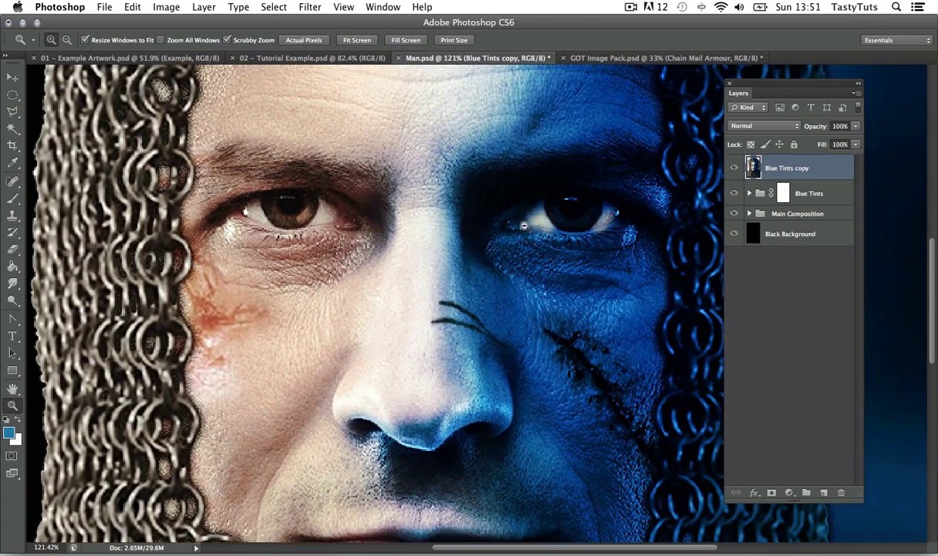
left_click(498, 216, "alt")
left_click(496, 267, "alt")
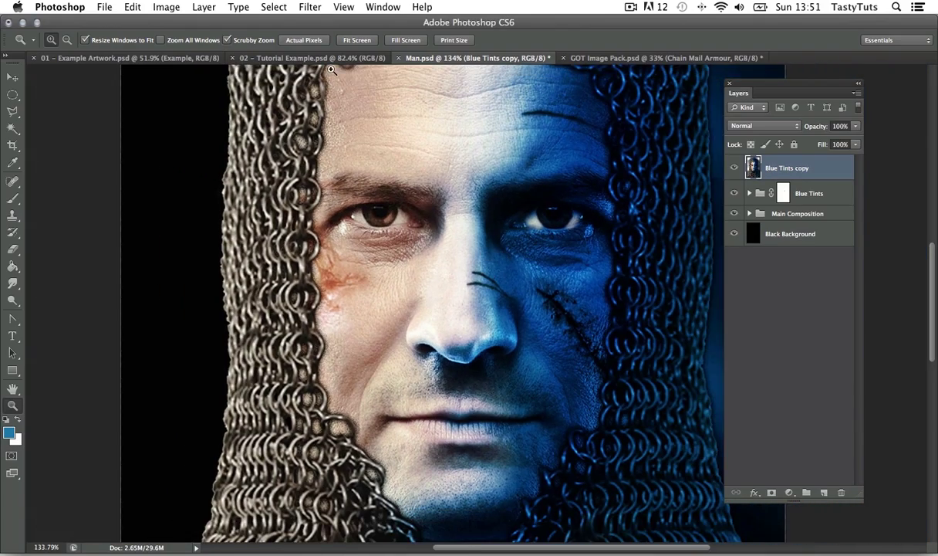
- Apply the Sharpen filter to the merged Blue Tints copy layer a second time
left_click(310, 7)
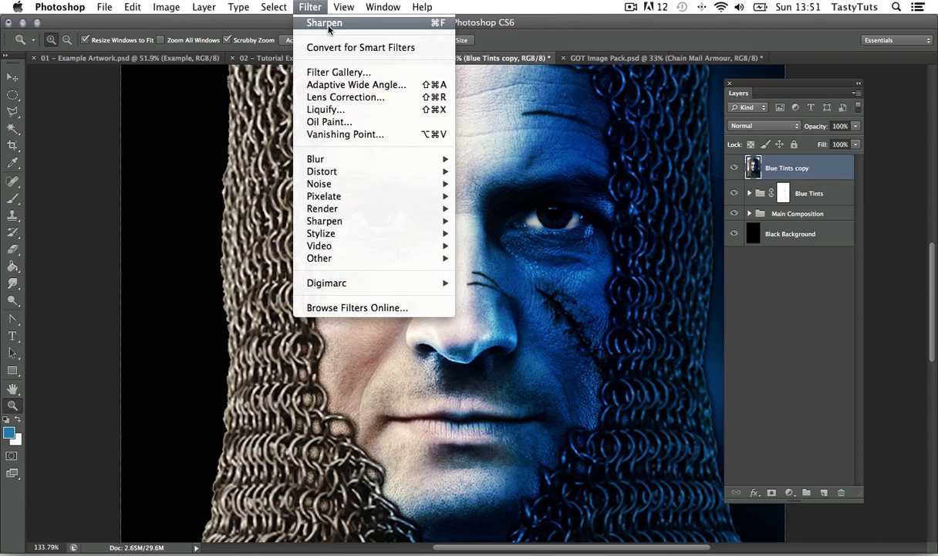
left_click(324, 23)
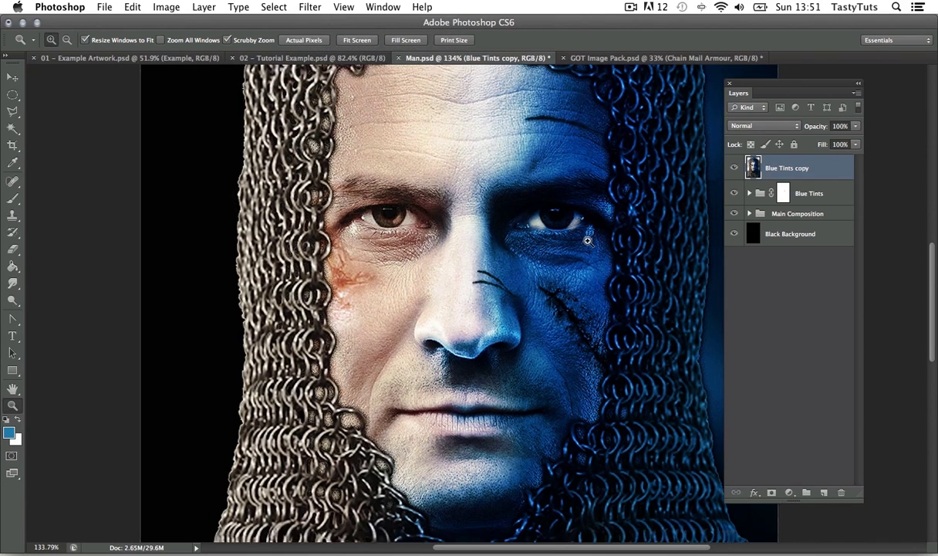
left_click_drag(589, 241, 592, 240)
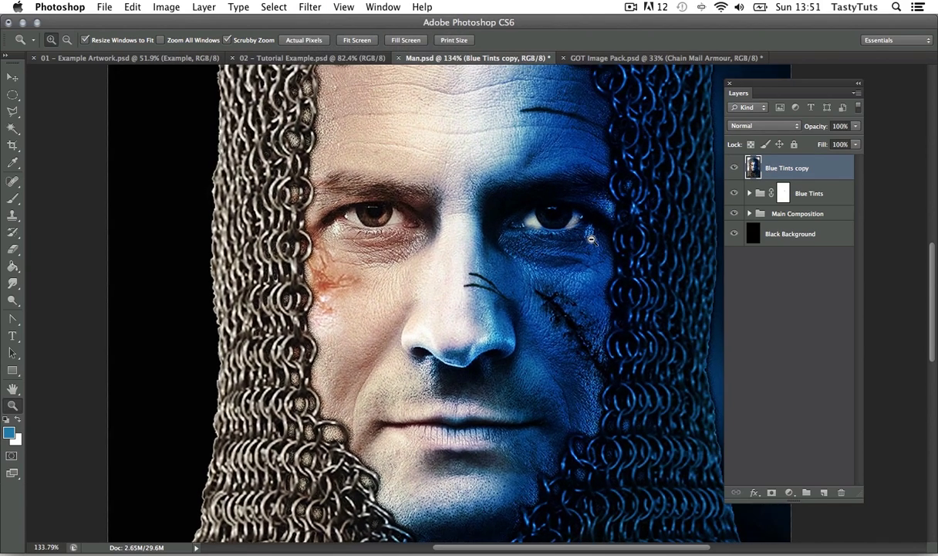
- Compare the portrait with and without the sharpened Blue Tints copy layer
left_click(734, 168)
left_click(734, 170)
left_click(734, 169)
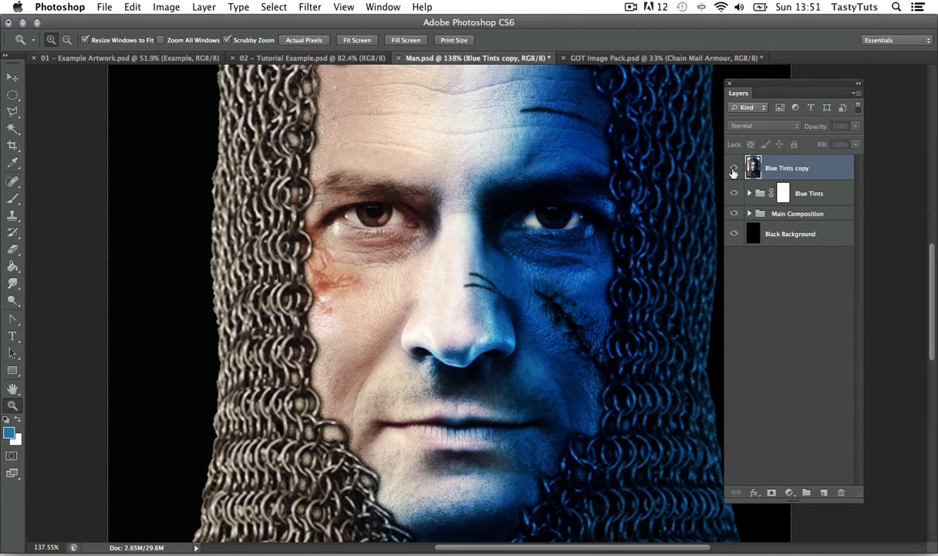
left_click(734, 169)
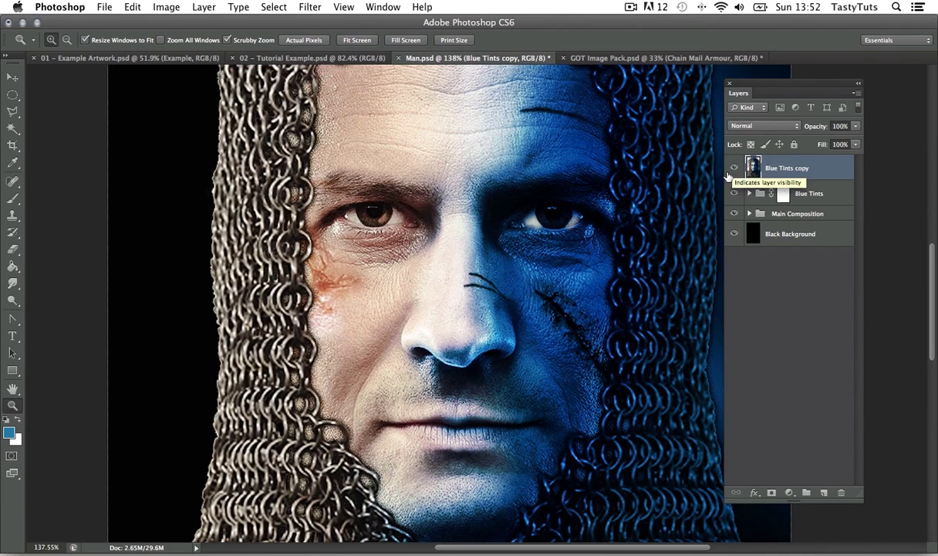
- Lower the Blue Tints copy layer's opacity to 52% and compare the portrait with and without it
left_click(850, 129)
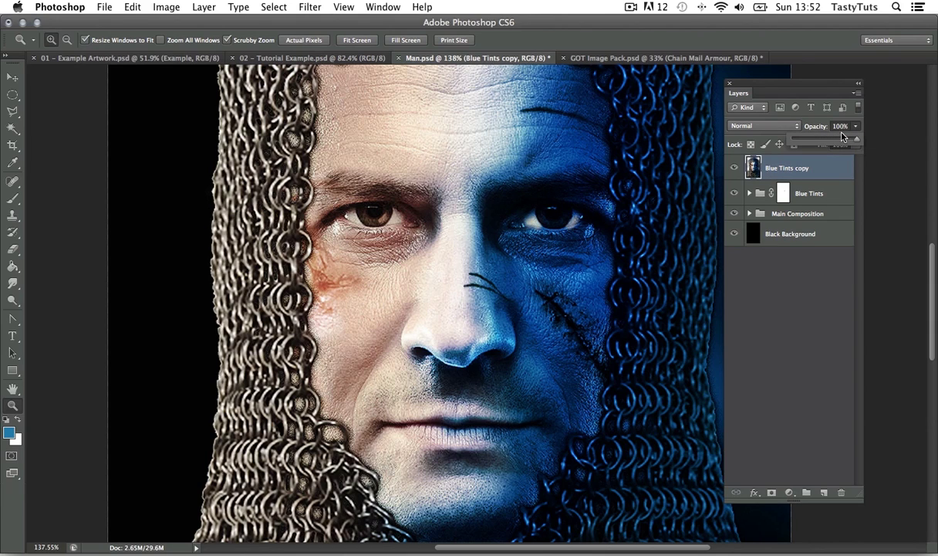
left_click(822, 139)
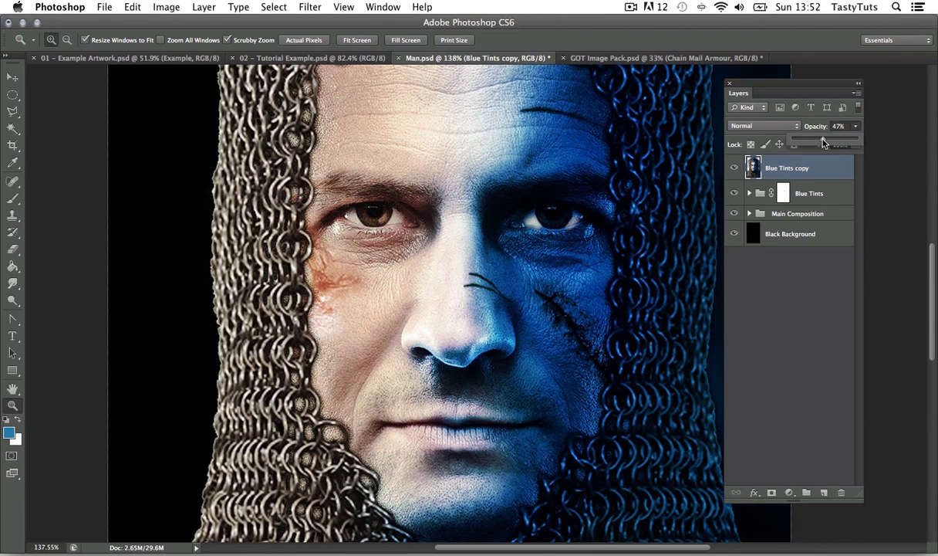
left_click_drag(824, 142, 827, 142)
left_click(734, 168)
left_click(734, 168)
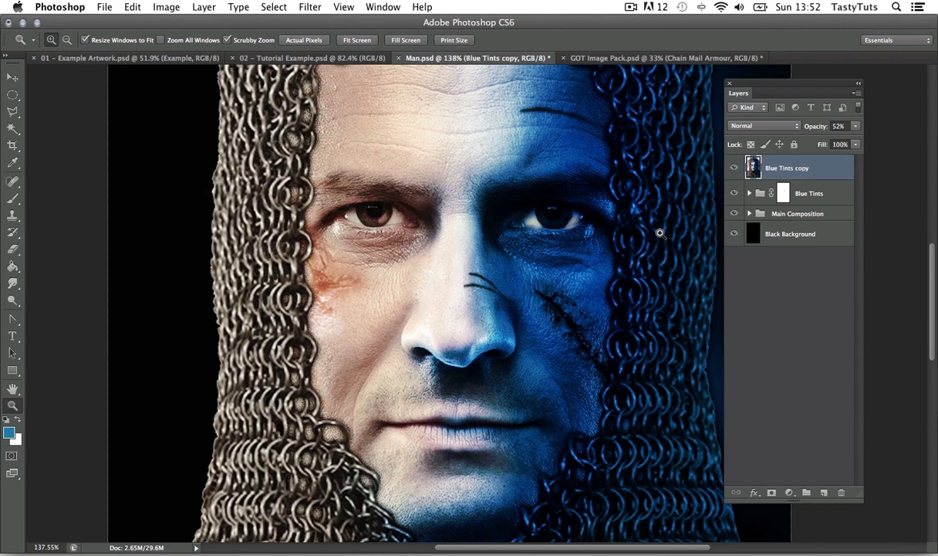
left_click_drag(655, 232, 595, 245)
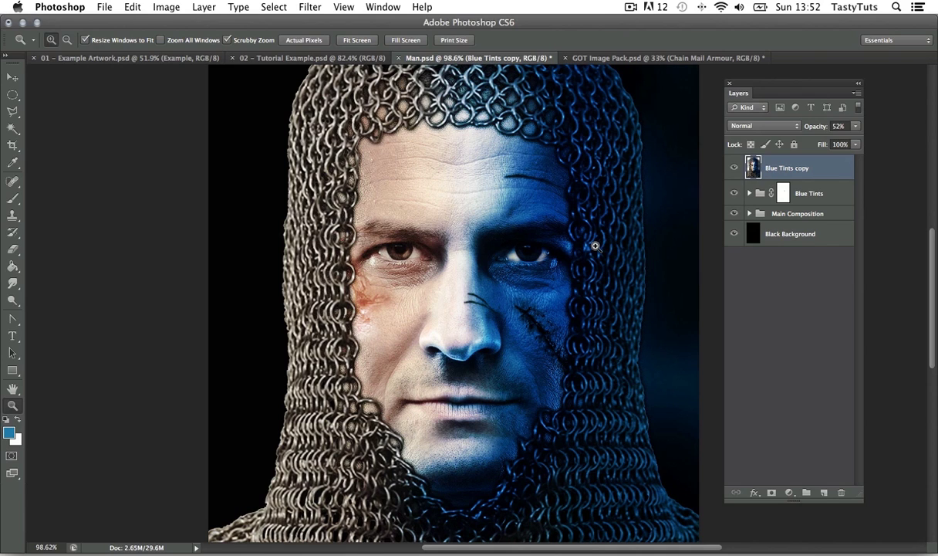
- Create a new layer named Shadow above the Blue Tints copy layer
key("super+shift+n")
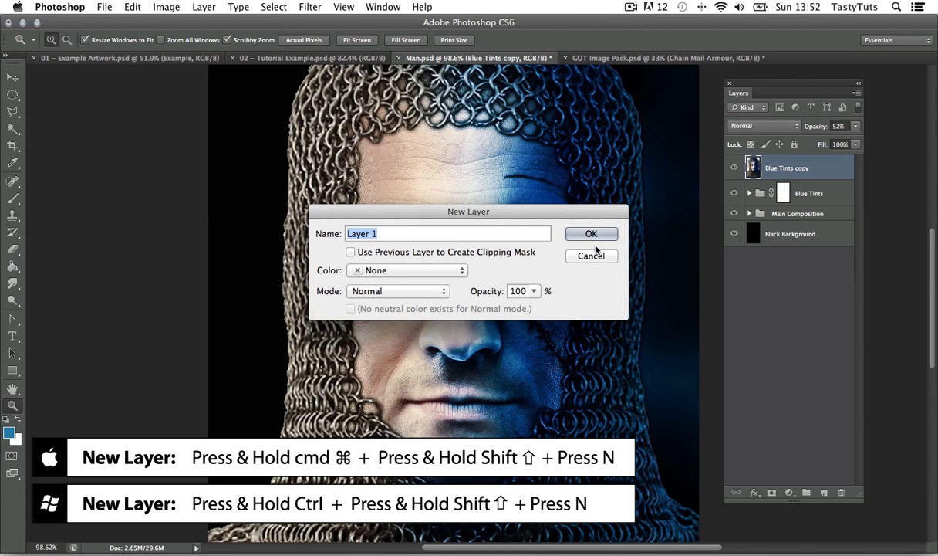
type("Shadow")
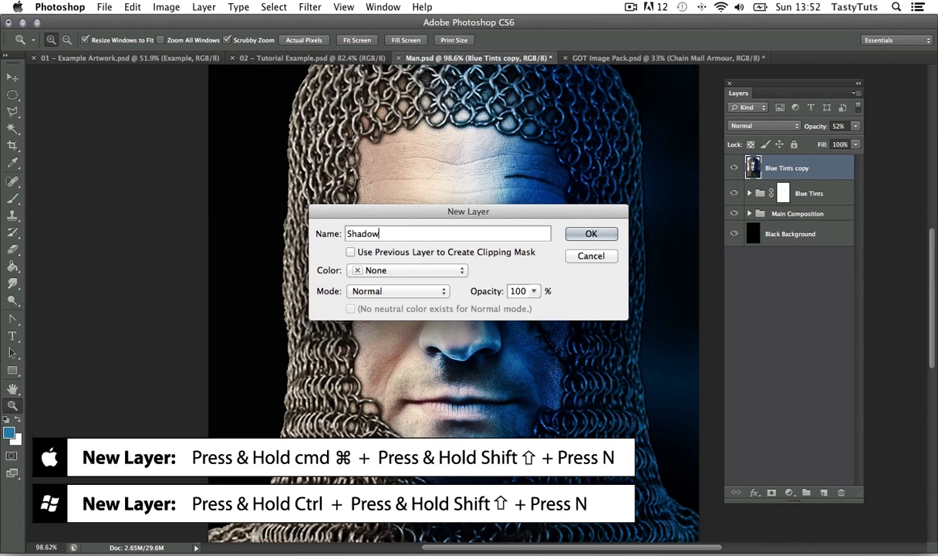
left_click(580, 234)
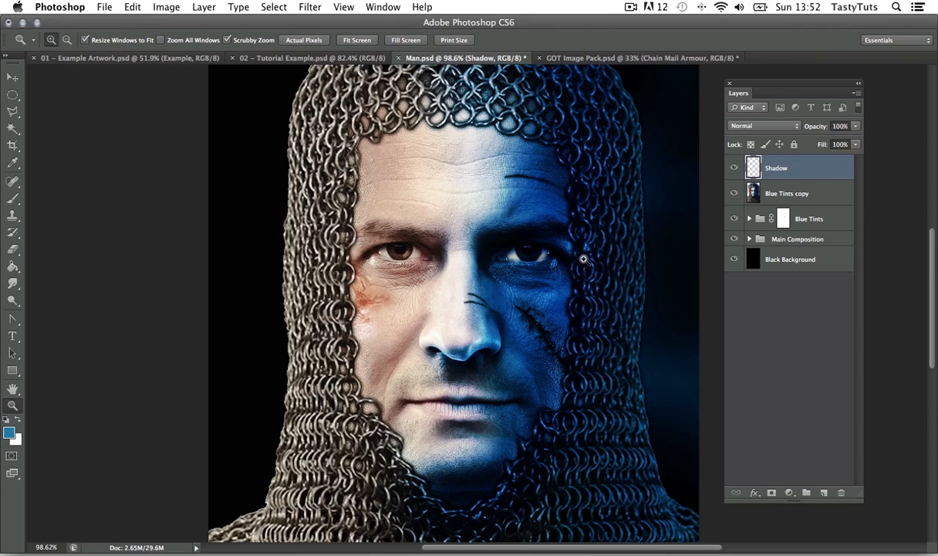
- Set up the Brush tool for shading with black paint, a size of 250 px and 30% opacity
scroll(584, 259, "down", 3)
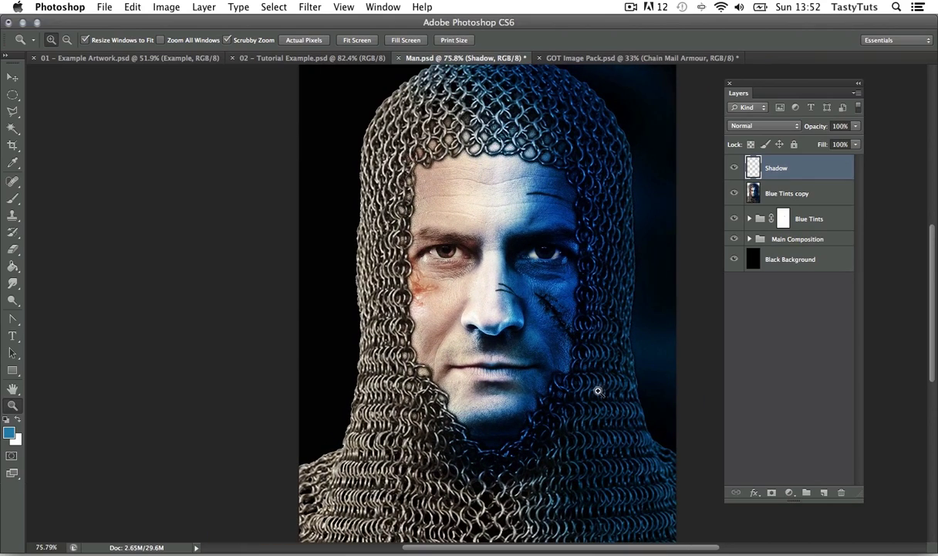
left_click_drag(642, 191, 622, 209)
key("b")
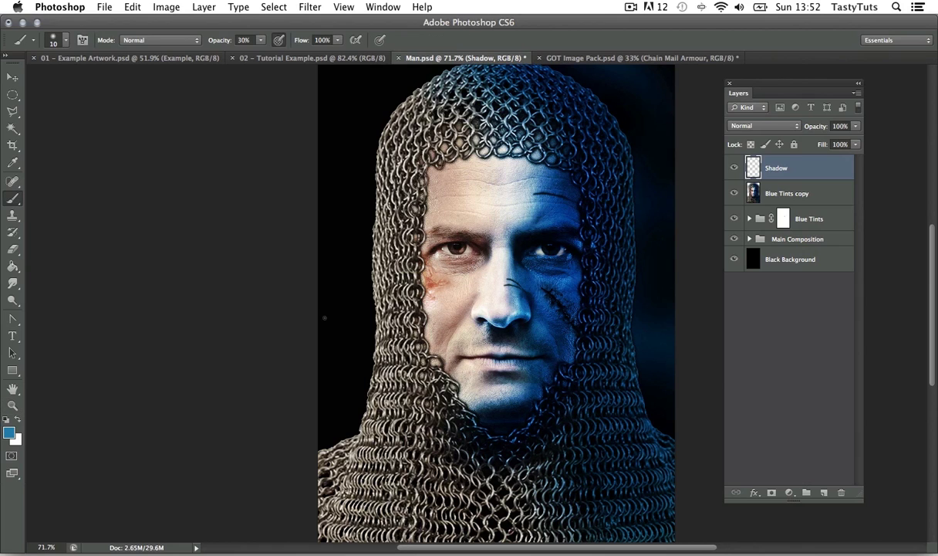
key("bracketright")
left_click(66, 43)
left_click(225, 144)
key("bracketright")
key("bracketright")
key("bracketright")
key("bracketright")
key("bracketright")
key("bracketright")
key("bracketright")
key("bracketright")
left_click(241, 39)
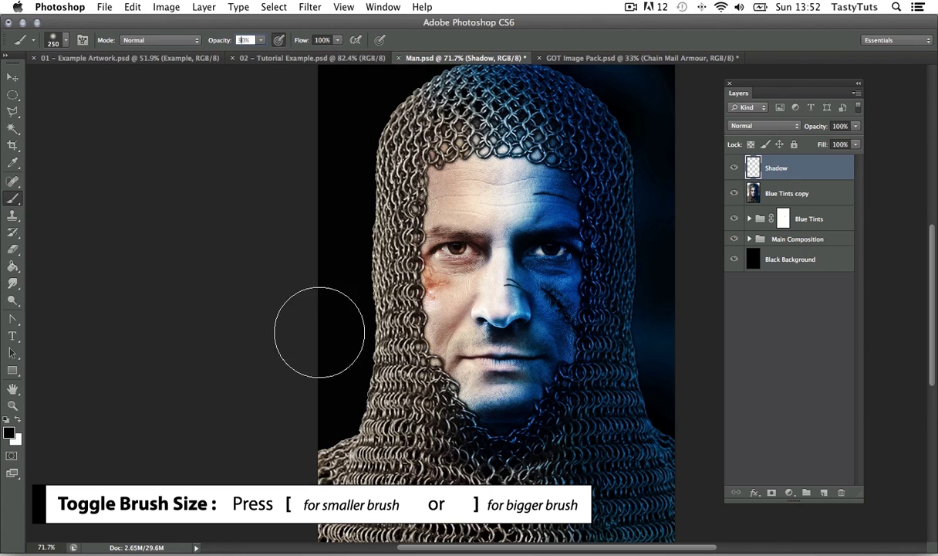
- Paint black shading on the Shadow layer around the outer edges of the chain mail hood, shoulders and background, varying the brush size
left_click_drag(364, 361, 192, 270)
key("z")
mouse_move(500, 282)
left_mouse_down()
mouse_move(470, 322)
mouse_move(519, 347)
left_mouse_up()
key("b")
mouse_move(347, 408)
left_mouse_down()
mouse_move(380, 448)
mouse_move(383, 477)
mouse_move(612, 482)
left_mouse_up()
mouse_move(488, 103)
left_mouse_down()
mouse_move(561, 103)
mouse_move(622, 362)
left_mouse_up()
key("z")
left_click_drag(498, 339, 531, 326)
key("b")
left_click_drag(303, 203, 308, 341)
left_click_drag(401, 255, 303, 353)
mouse_move(319, 123)
left_mouse_down()
mouse_move(258, 158)
mouse_move(263, 266)
left_mouse_up()
left_click_drag(541, 243, 543, 455)
left_click_drag(494, 432, 500, 279)
key("]")
left_click_drag(467, 495, 187, 422)
left_click_drag(393, 347, 387, 454)
key("[")
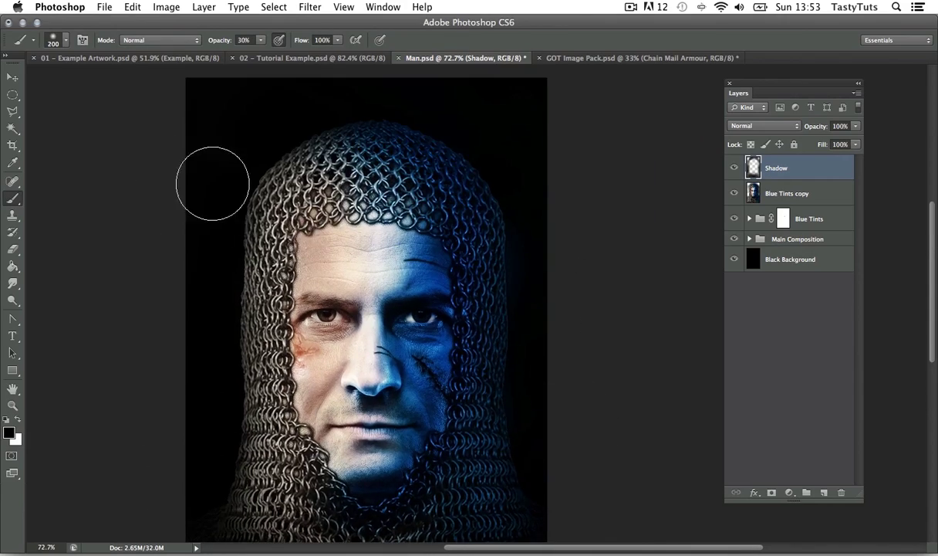
key("z")
left_click_drag(370, 332, 436, 319)
key("b")
key("[")
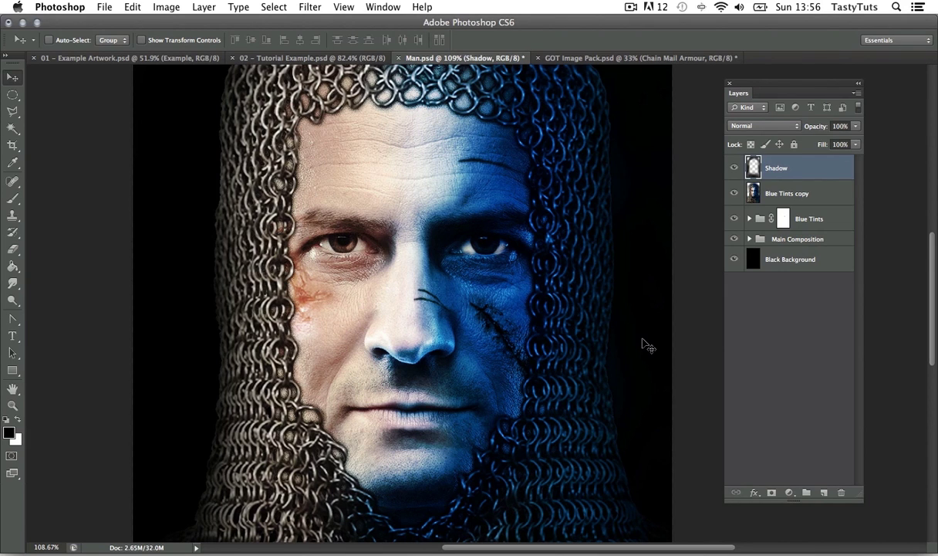
left_click_drag(596, 452, 618, 309)
left_click_drag(583, 213, 563, 391)
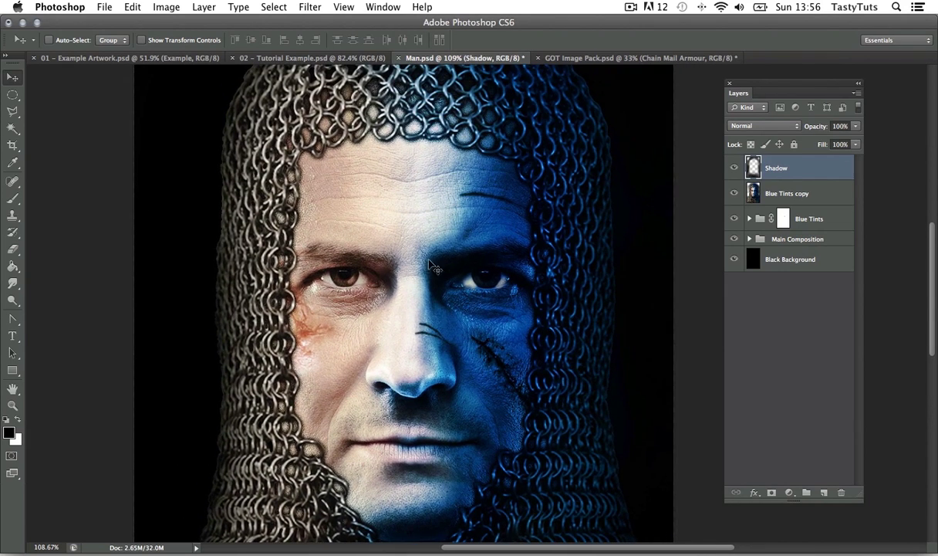
- Select both irises on the Main Figure layer with elliptical selections and copy them onto a new layer
left_click(748, 239)
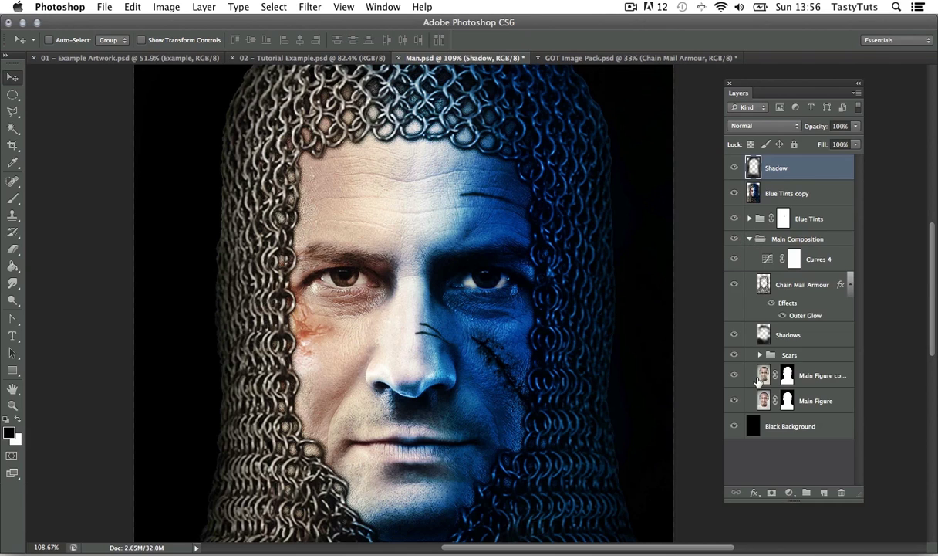
left_click(766, 398)
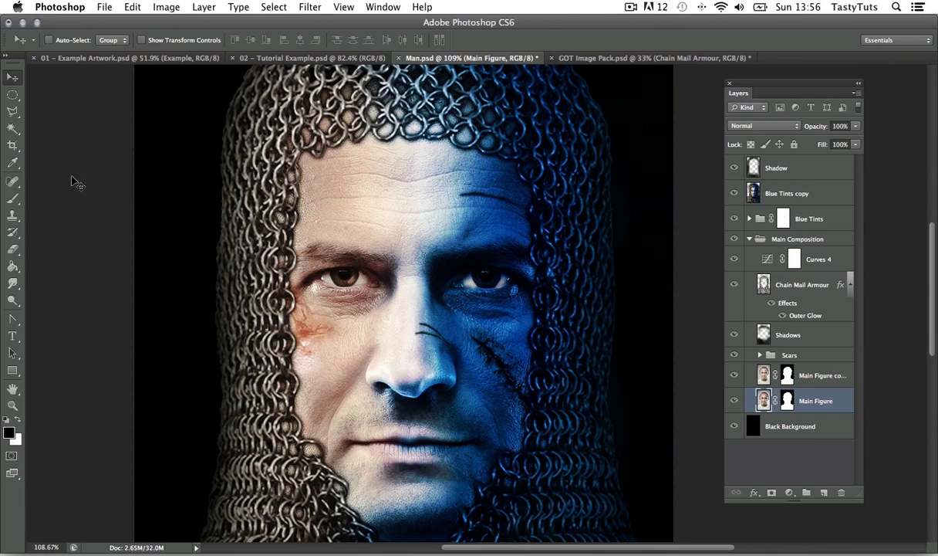
left_click(12, 94)
scroll(339, 249, "up", 1)
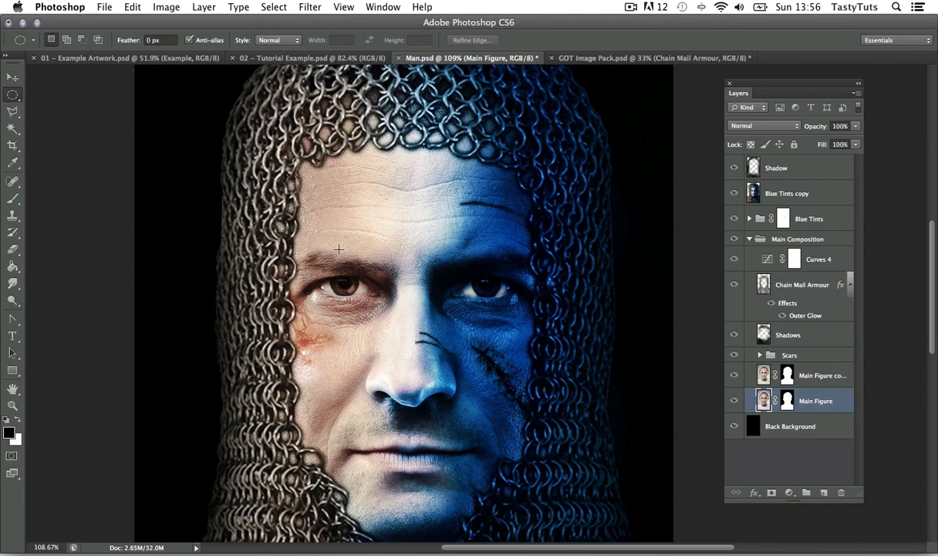
left_click_drag(326, 264, 350, 286)
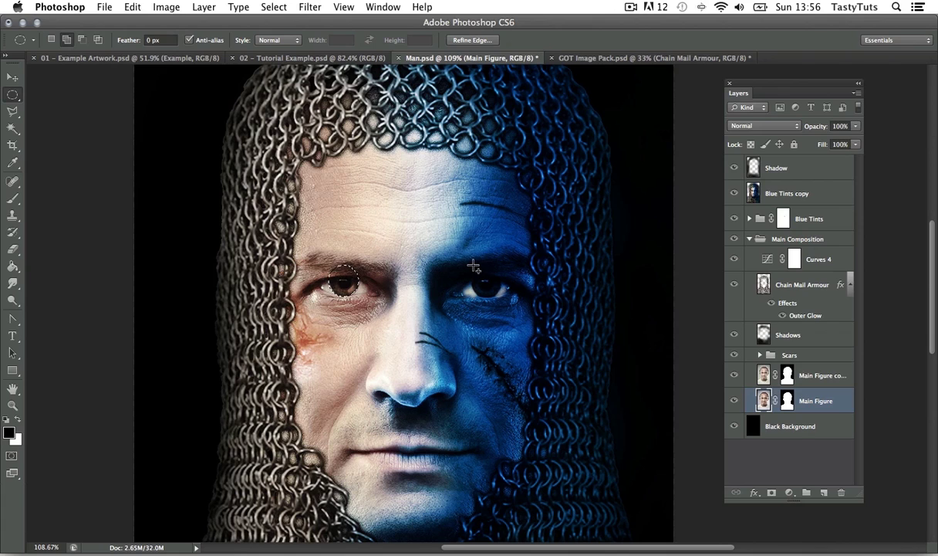
left_click_drag(475, 268, 505, 301)
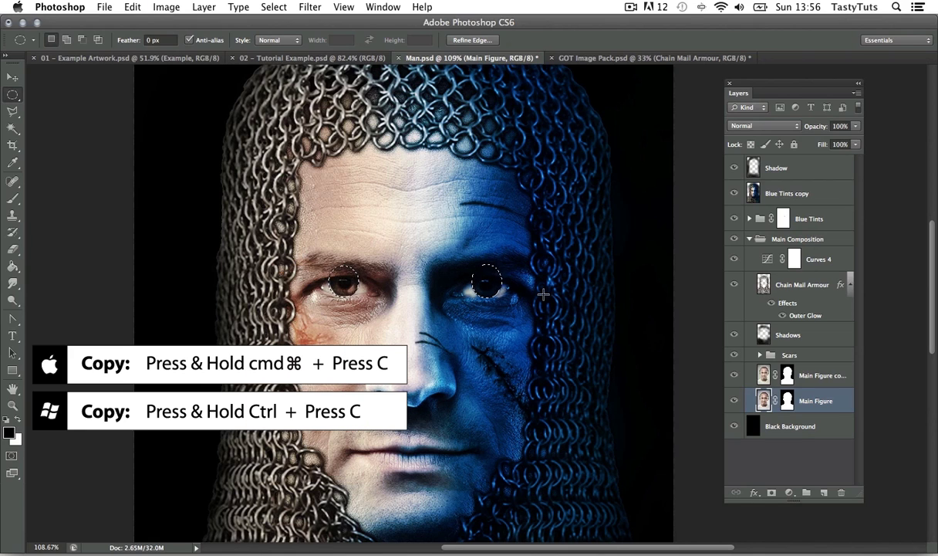
key("super+v")
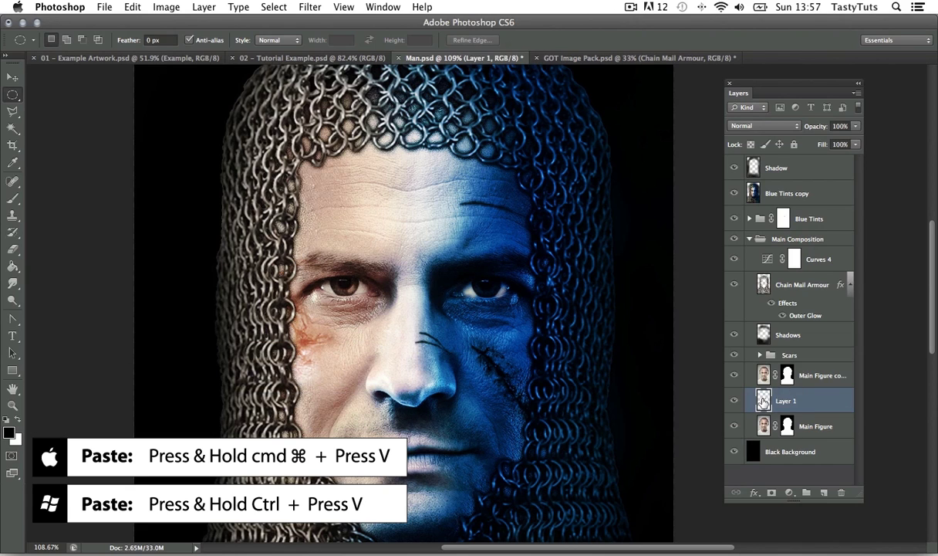
- Rename the pasted iris layer as Eyes and move it to the top of the layer stack
type("Eyes")
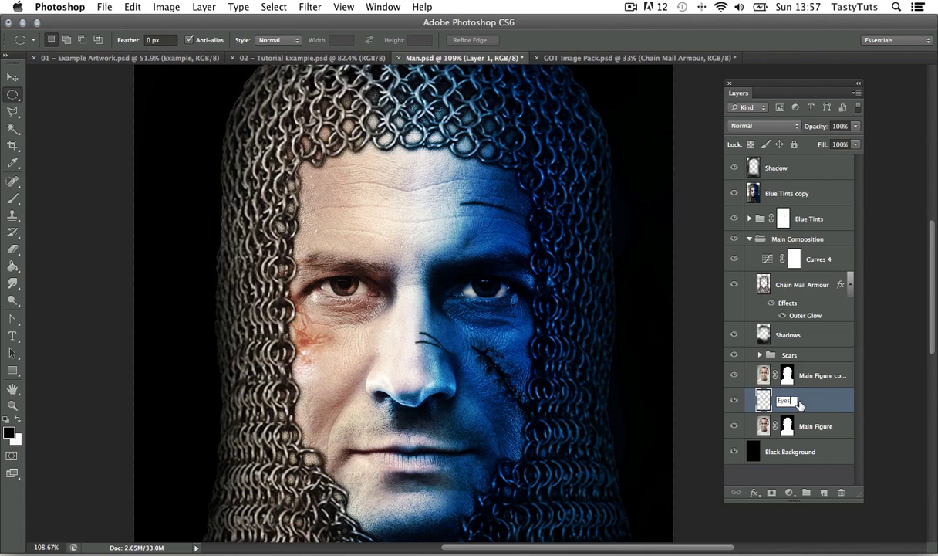
key("Return")
left_click_drag(778, 395, 776, 165)
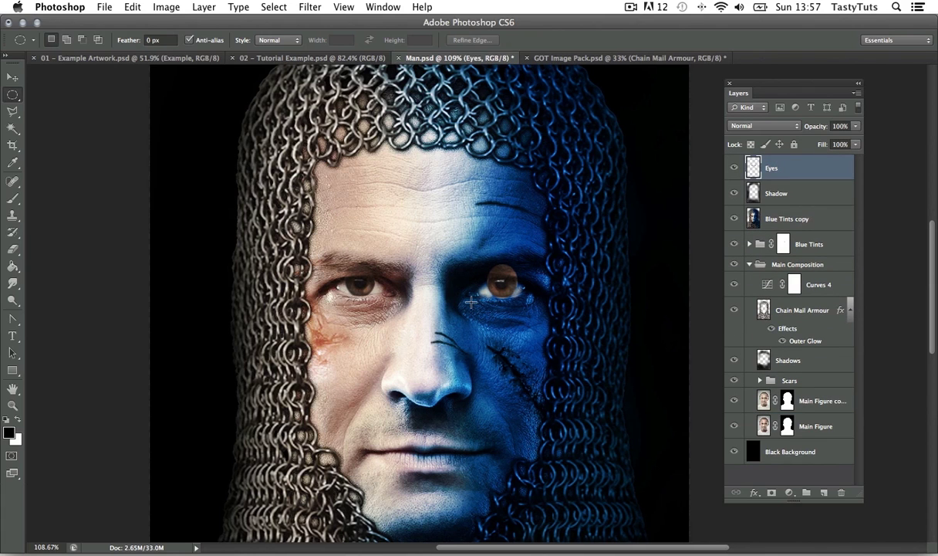
- Set the Eyes layer's blending mode to Screen
key("z")
left_click_drag(465, 278, 465, 279)
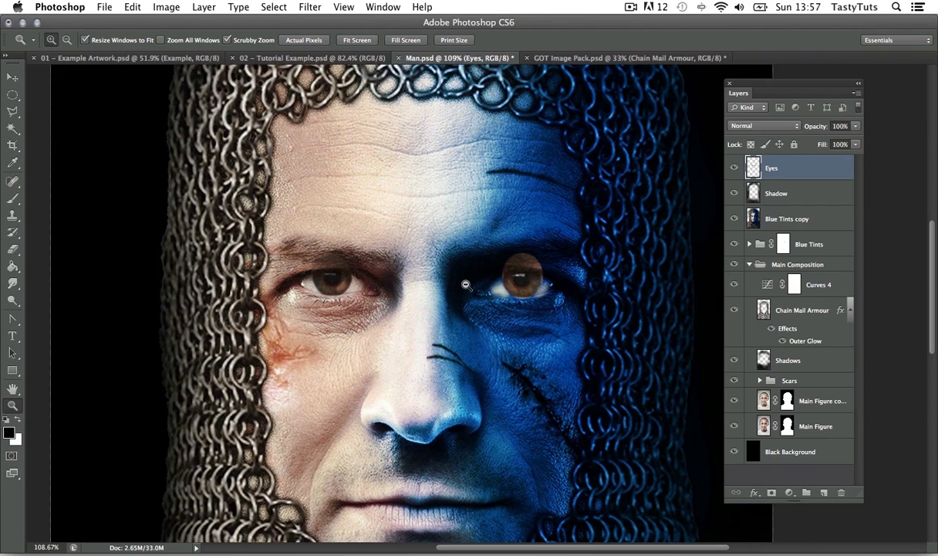
left_click(766, 129)
left_click(764, 209)
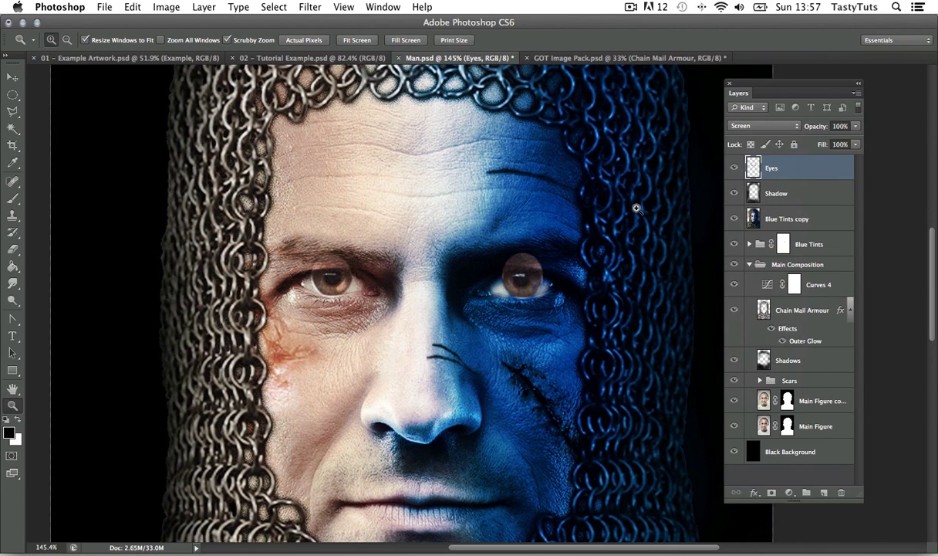
- Apply Levels to the Eyes layer with input values of 37, 0.91 and 176
key("super+l")
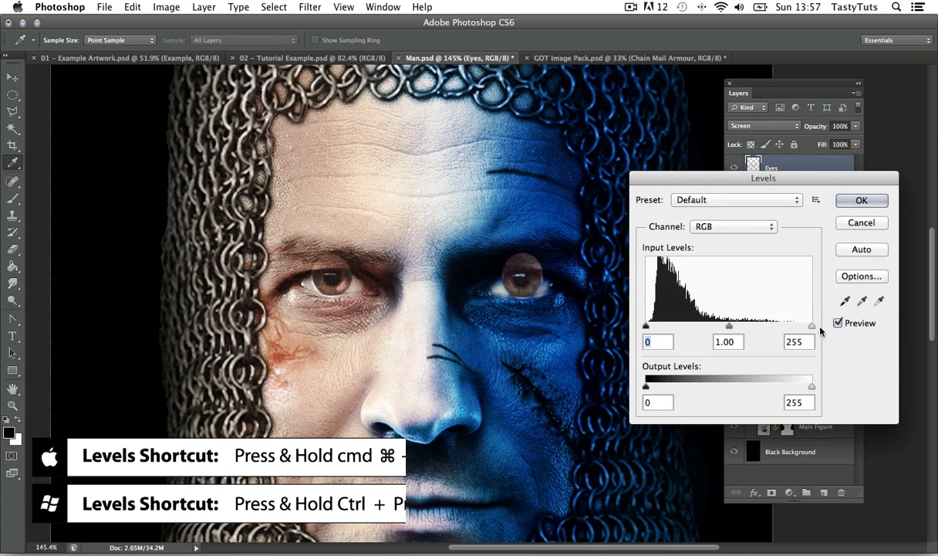
left_click_drag(812, 328, 769, 329)
left_click_drag(646, 325, 667, 327)
left_click_drag(770, 327, 761, 328)
left_click_drag(667, 327, 719, 327)
left_click(861, 200)
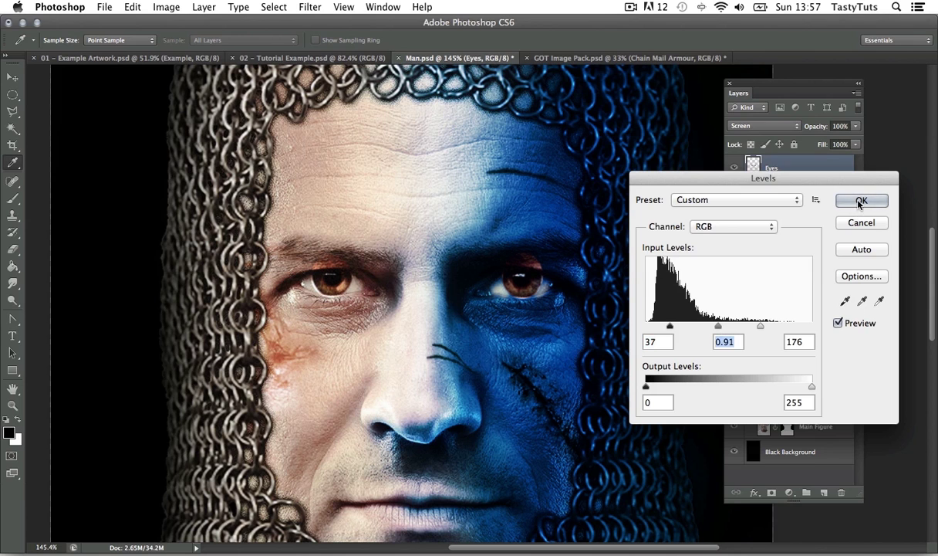
- Erase the excess of the Eyes layer from the eyelids and around both irises with a small 20 px eraser
key("z")
left_click(485, 284)
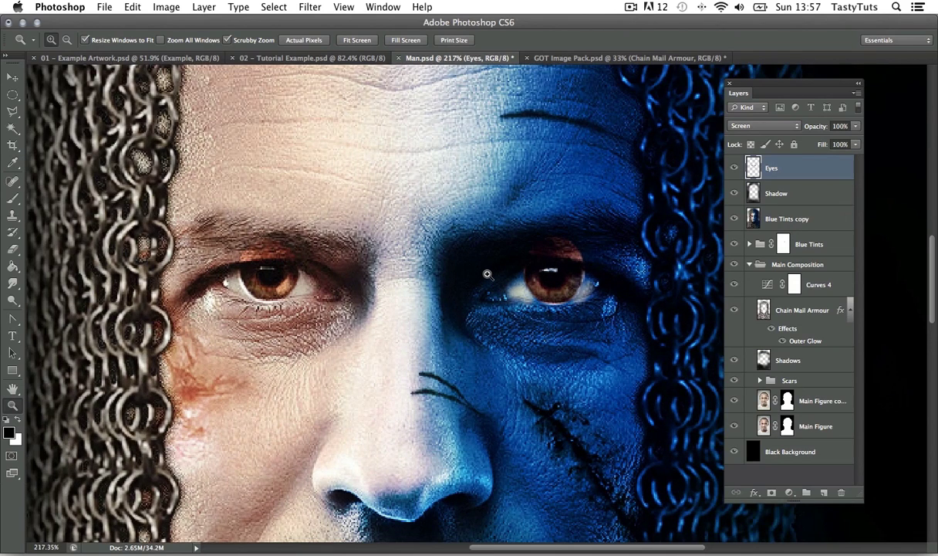
key("e")
key("bracketleft")
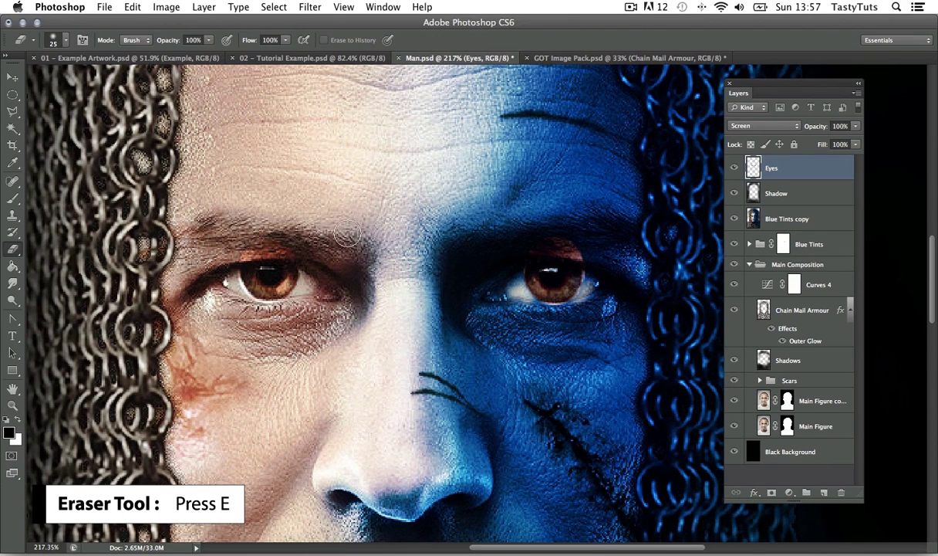
left_click_drag(263, 241, 237, 235)
mouse_move(534, 241)
left_mouse_down()
mouse_move(610, 254)
mouse_move(548, 243)
mouse_move(578, 247)
left_mouse_up()
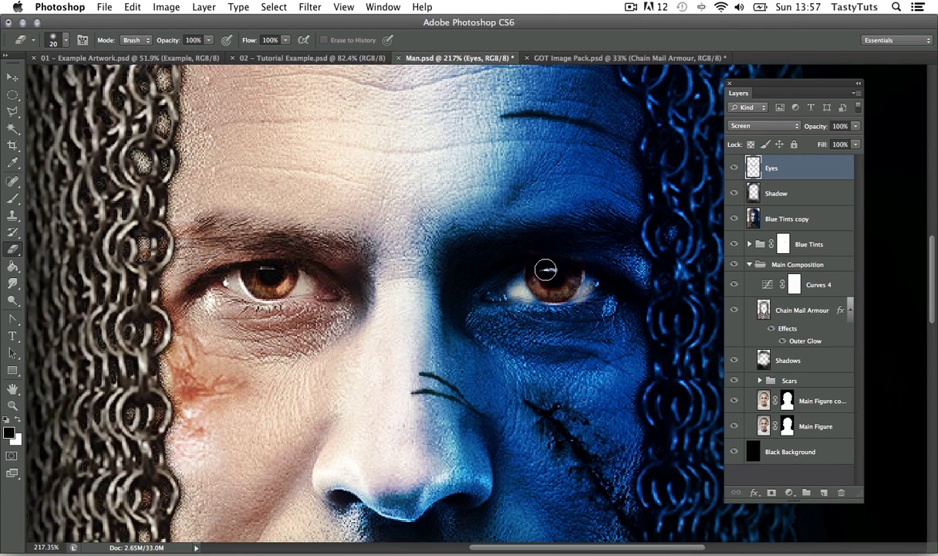
mouse_move(597, 286)
left_mouse_down()
mouse_move(588, 272)
mouse_move(570, 310)
mouse_move(550, 310)
left_mouse_up()
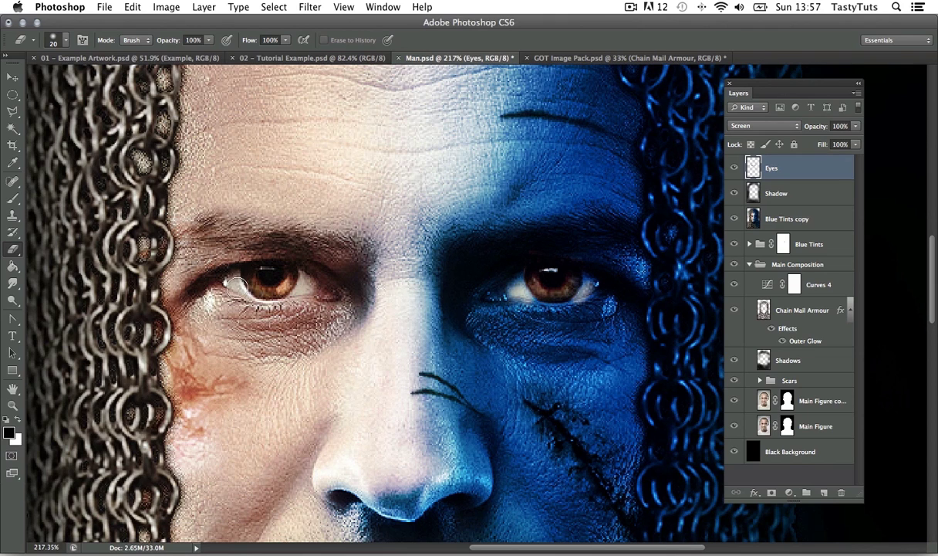
mouse_move(236, 286)
left_mouse_down()
mouse_move(231, 278)
mouse_move(258, 287)
mouse_move(263, 309)
left_mouse_up()
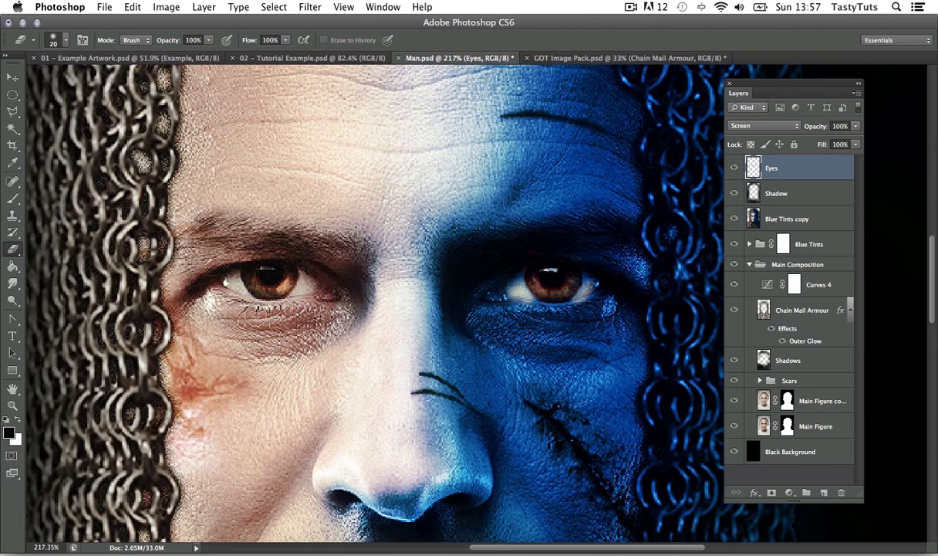
key("v")
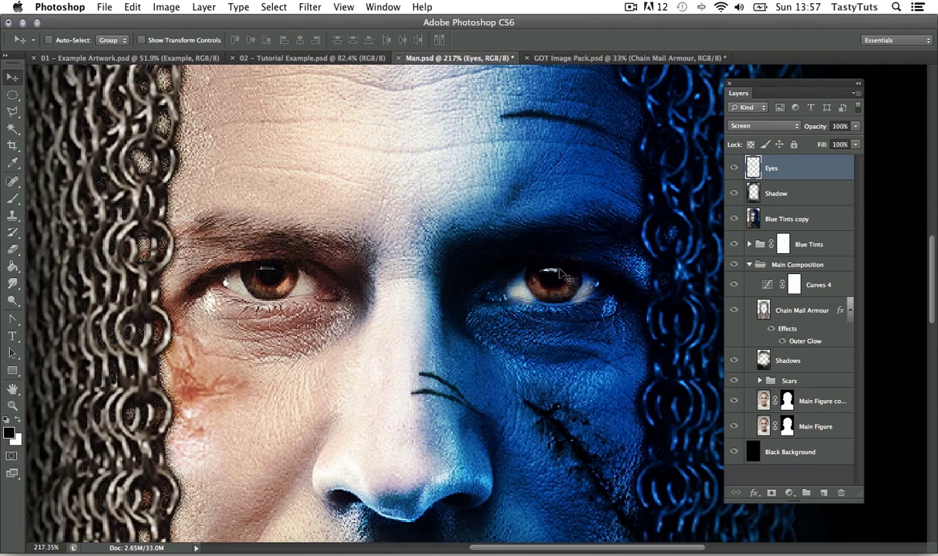
- Draw an elliptical selection around the eye on the blue-lit side of the face on the Eyes layer
key("z")
left_click_drag(566, 301, 594, 279)
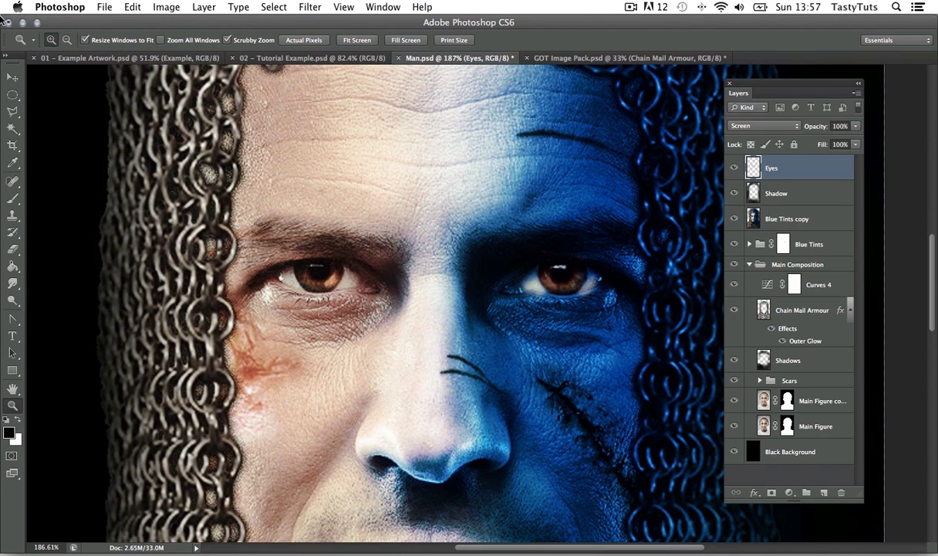
left_click(13, 94)
left_click_drag(507, 215, 625, 342)
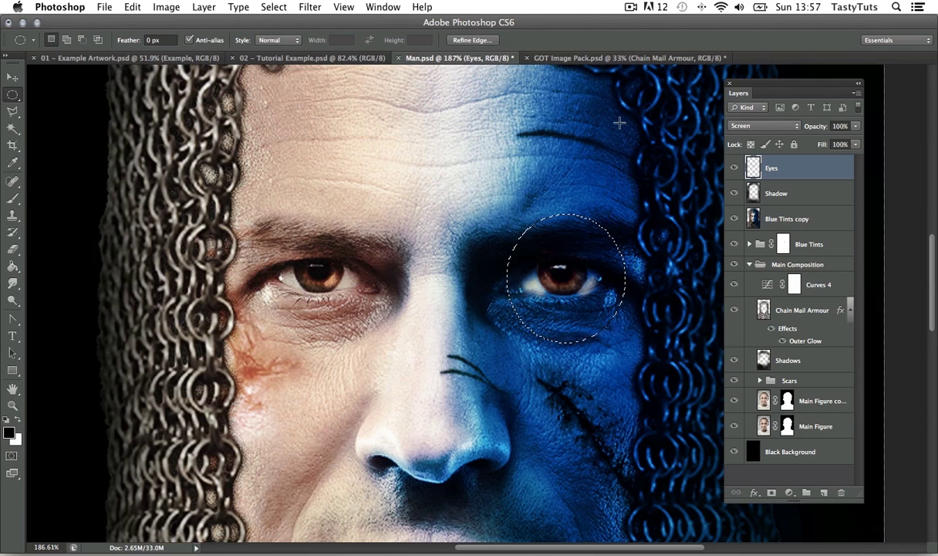
- Apply Hue/Saturation to the selected eye with hue -165 and saturation +70, and remove the selection
key("super+u")
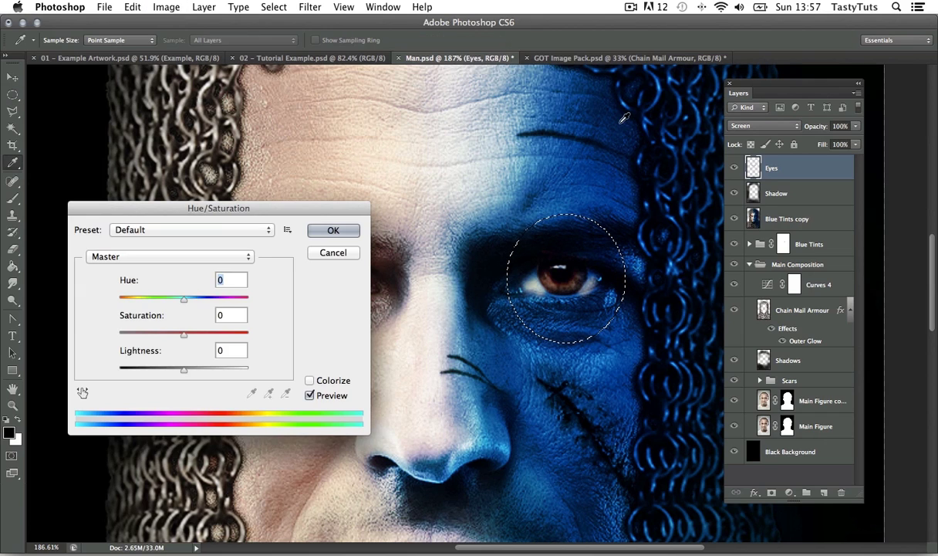
left_click_drag(183, 301, 122, 306)
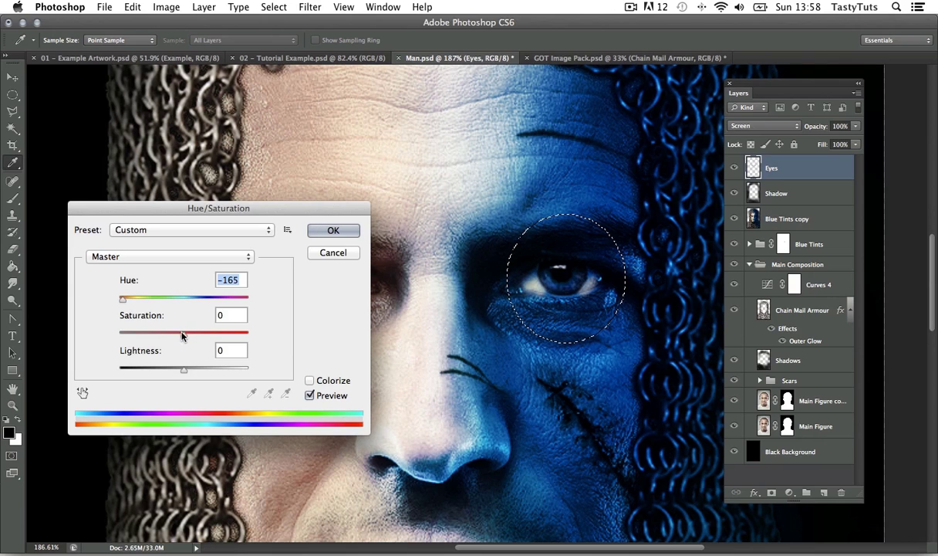
left_click_drag(184, 333, 194, 337)
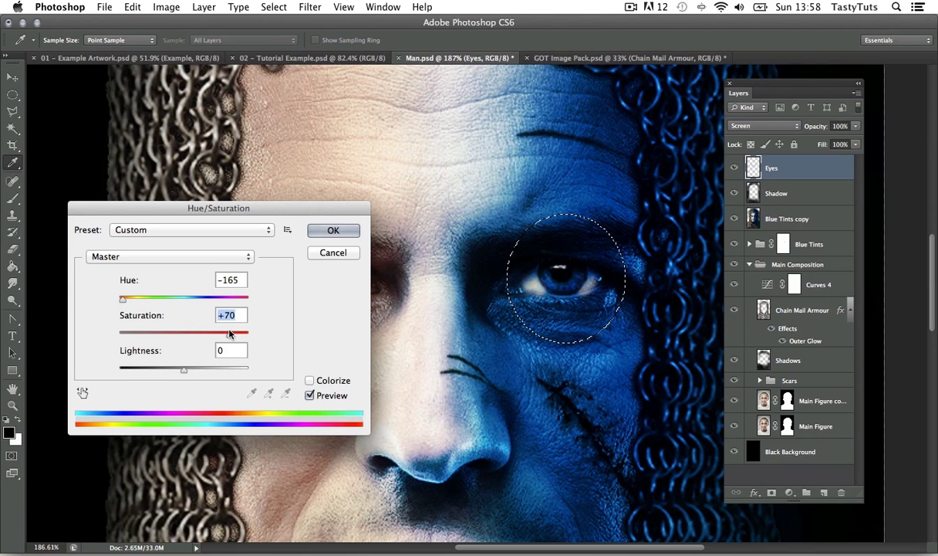
left_click(333, 230)
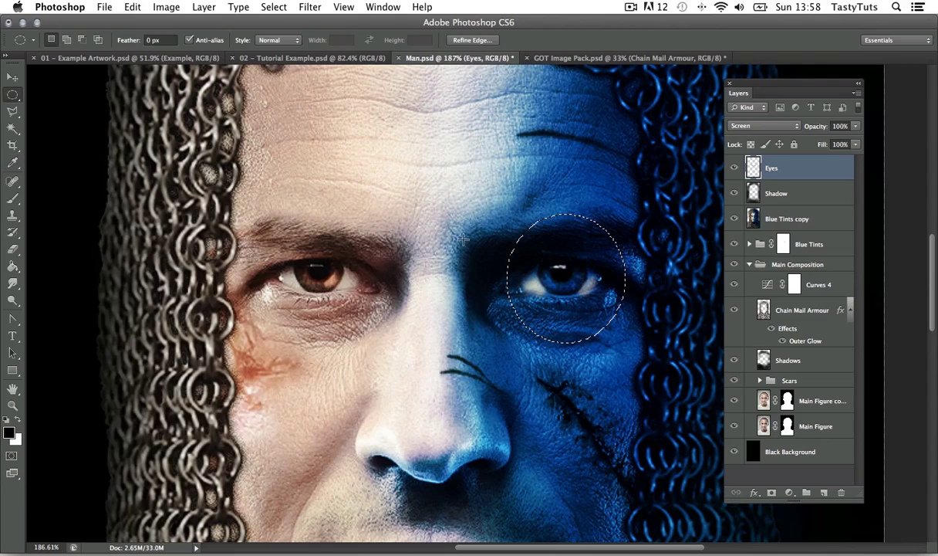
left_click(596, 278)
- Copy the Title layer with the Game of Thrones lettering from GOT Image Pack.psd into Man.psd
key("z")
left_click_drag(597, 278, 520, 267)
key("v")
left_click(632, 59)
left_click(742, 277)
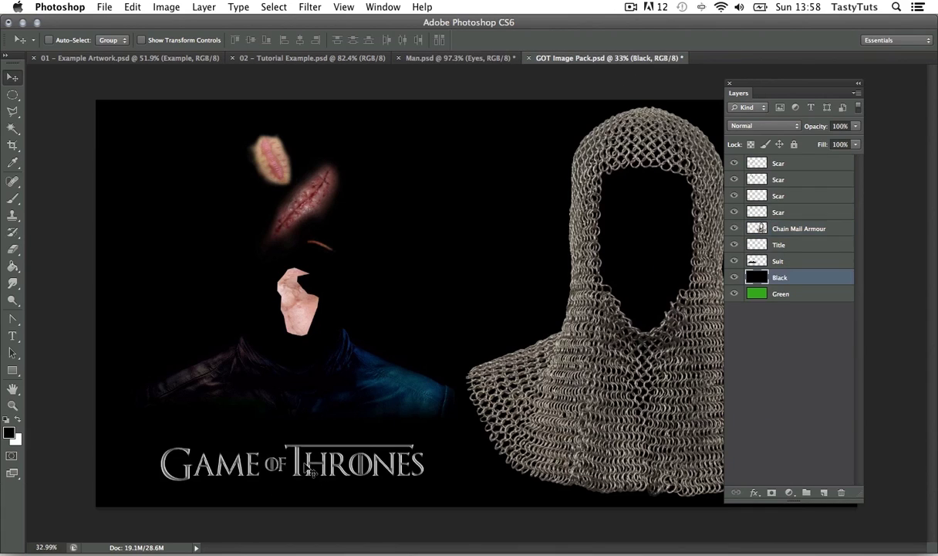
left_click(746, 245)
left_click_drag(316, 460, 458, 316)
- Scale the Game of Thrones title to nearly the poster's width and place it below the chain mail at the poster's base
key("z")
left_click_drag(544, 347, 512, 339)
key("v")
key("ctrl+t")
left_click_drag(627, 324, 608, 377)
key("Return")
key("z")
key("v")
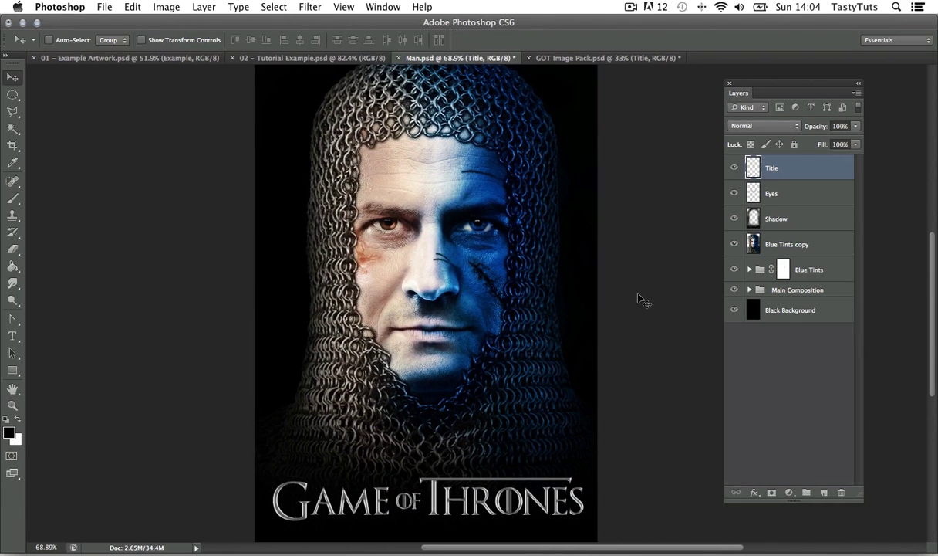
- Show the poster in full-screen mode without the interface and examine the finished composition up close
key("f")
key("f")
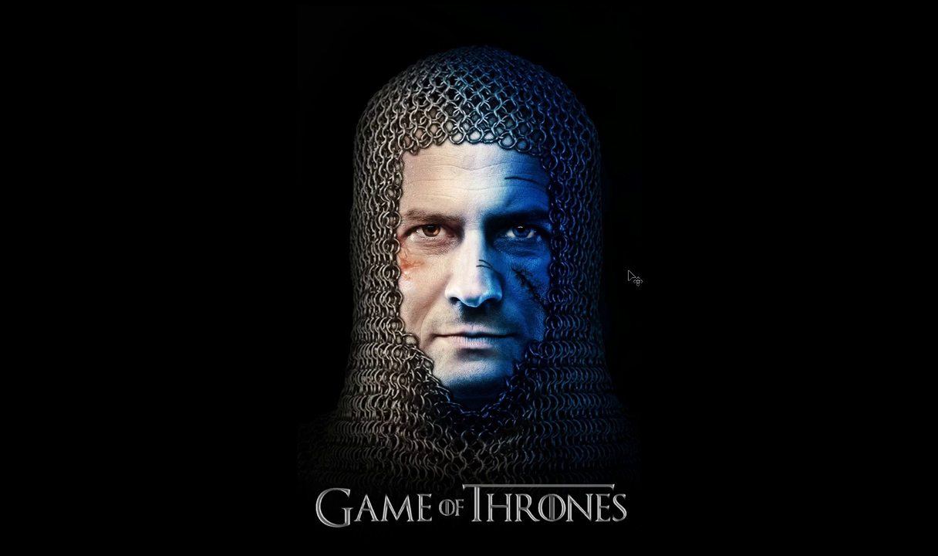
left_click_drag(554, 254, 555, 256)
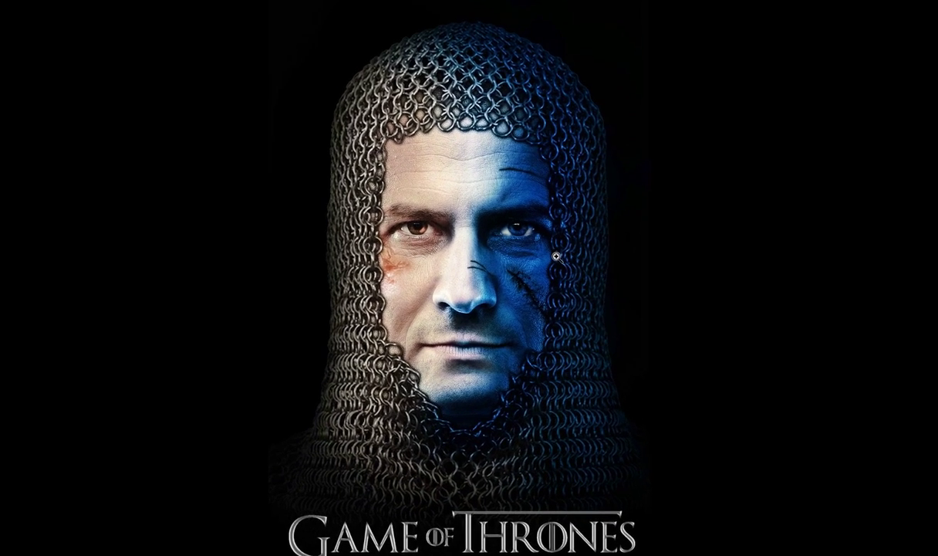
left_click_drag(536, 314, 542, 295)
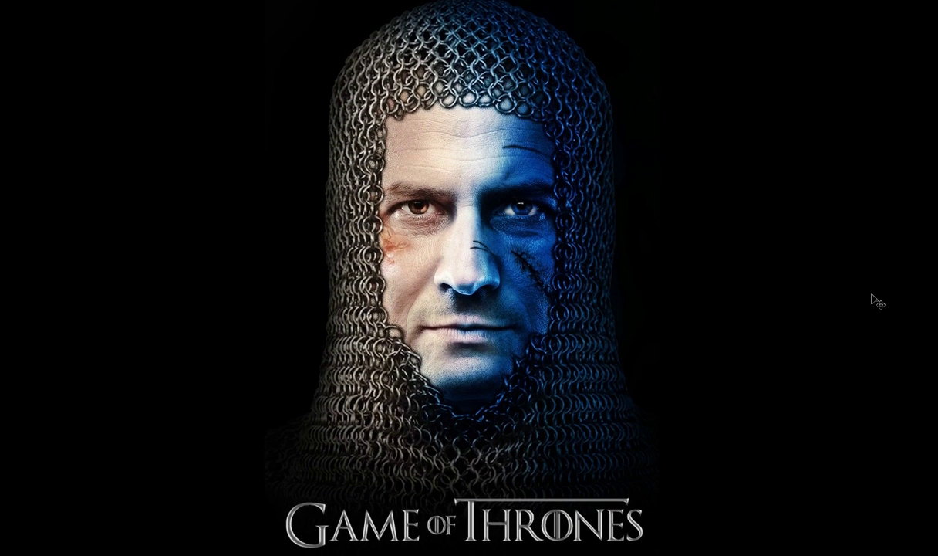